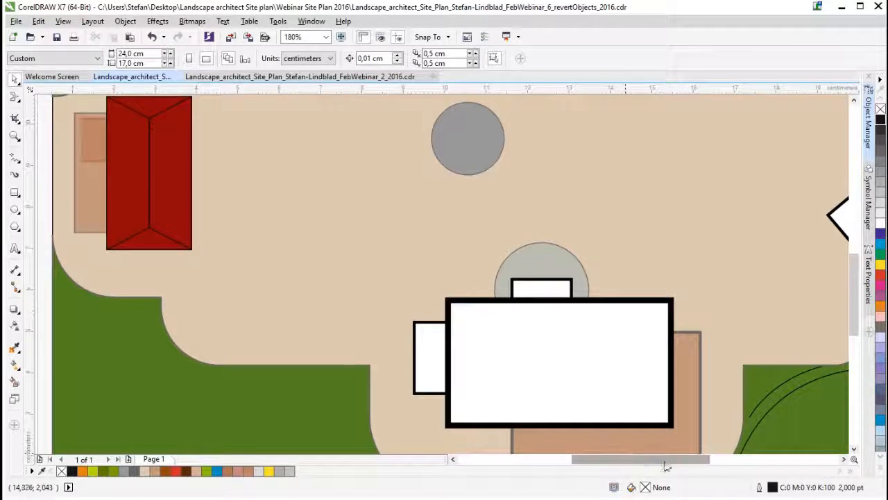
- Draw a circle about 6.1 cm in diameter in the empty area beside the existing tree symbols
{"action": "left_click_drag", "start_coordinate": [668, 464], "coordinate": [517, 465]}
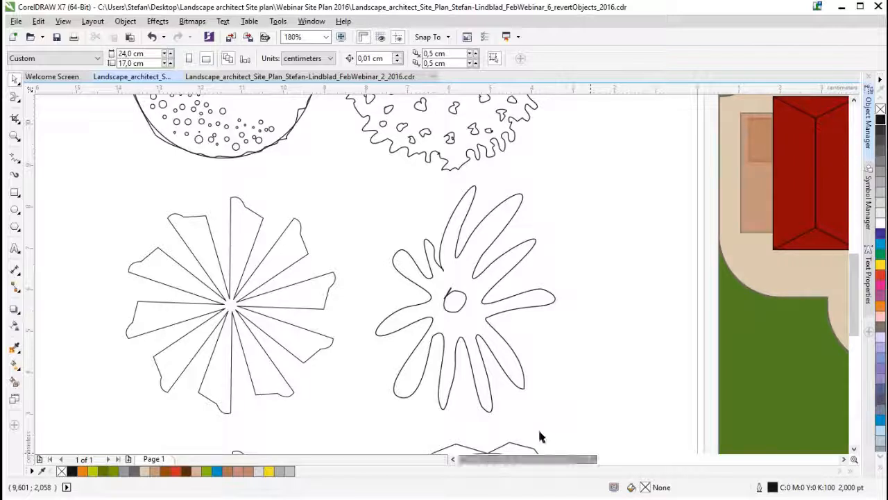
{"action": "left_click_drag", "start_coordinate": [853, 310], "coordinate": [859, 277]}
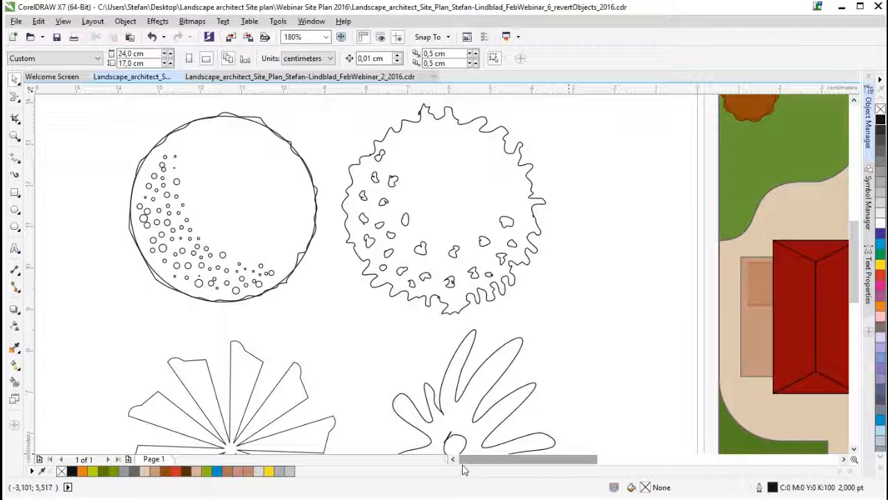
{"action": "scroll", "coordinate": [330, 257], "scroll_direction": "down", "scroll_amount": 3}
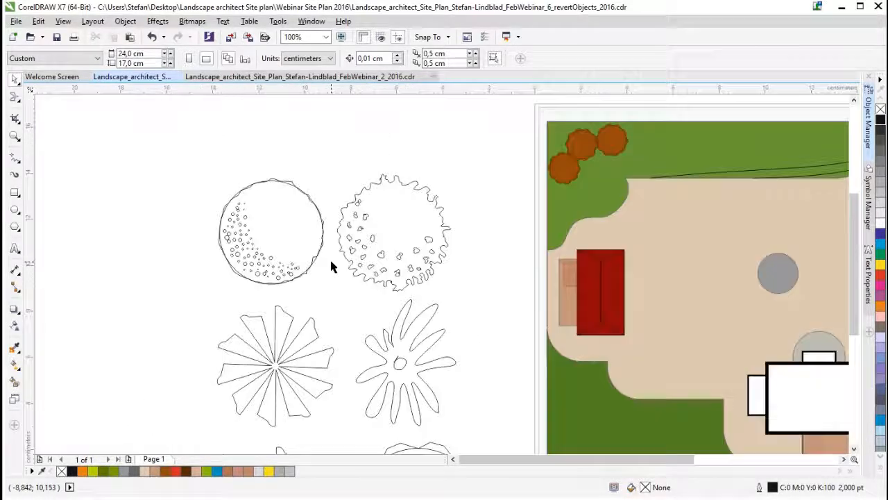
{"action": "left_click", "coordinate": [452, 458]}
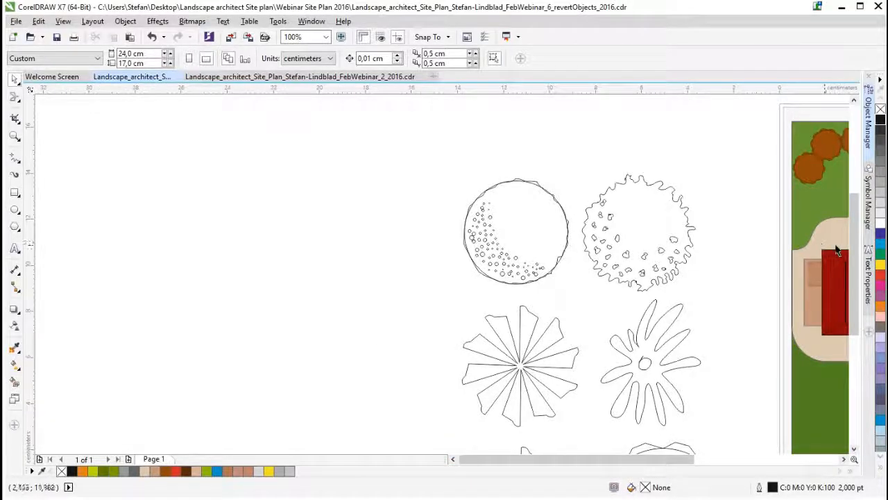
{"action": "left_click_drag", "start_coordinate": [855, 258], "coordinate": [857, 276]}
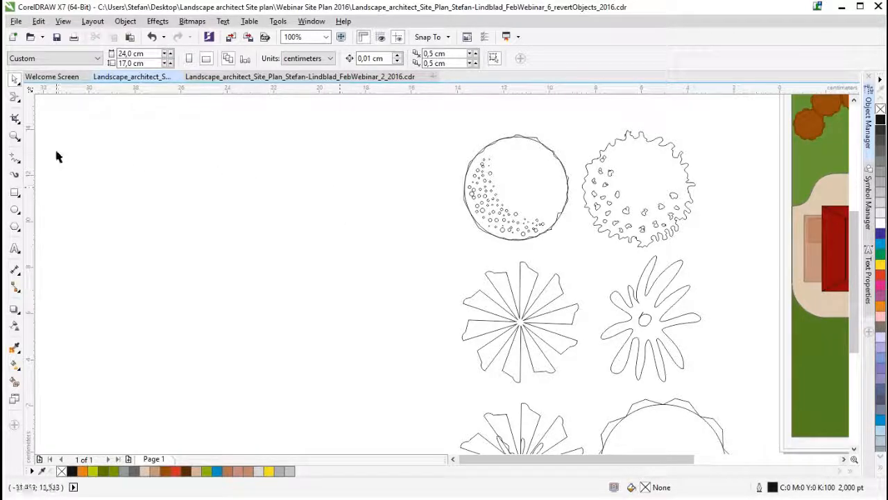
{"action": "left_click", "coordinate": [14, 209]}
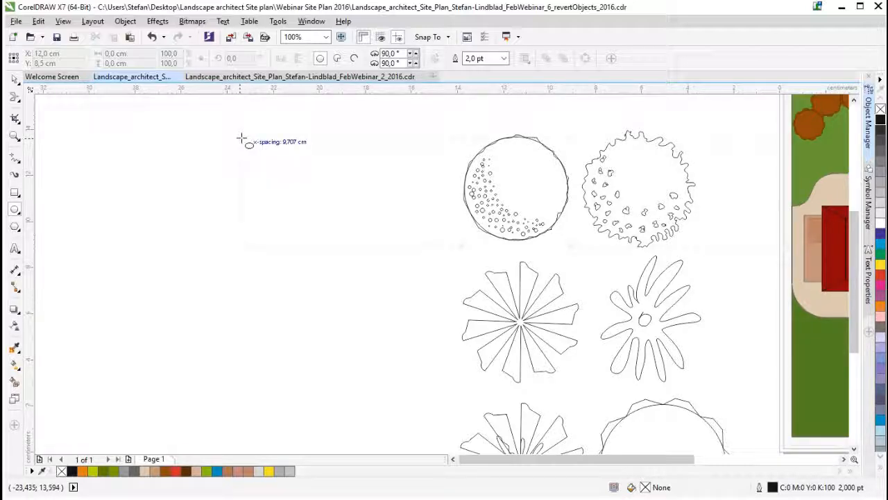
{"action": "left_click_drag", "start_coordinate": [241, 139], "coordinate": [295, 196]}
{"action": "key", "text": "ctrl+z"}
{"action": "mouse_move", "coordinate": [240, 141]}
{"action": "left_mouse_down"}
{"action": "mouse_move", "coordinate": [375, 253]}
{"action": "mouse_move", "coordinate": [383, 270]}
{"action": "left_mouse_up"}
{"action": "scroll", "coordinate": [284, 141], "scroll_direction": "up", "scroll_amount": 1}
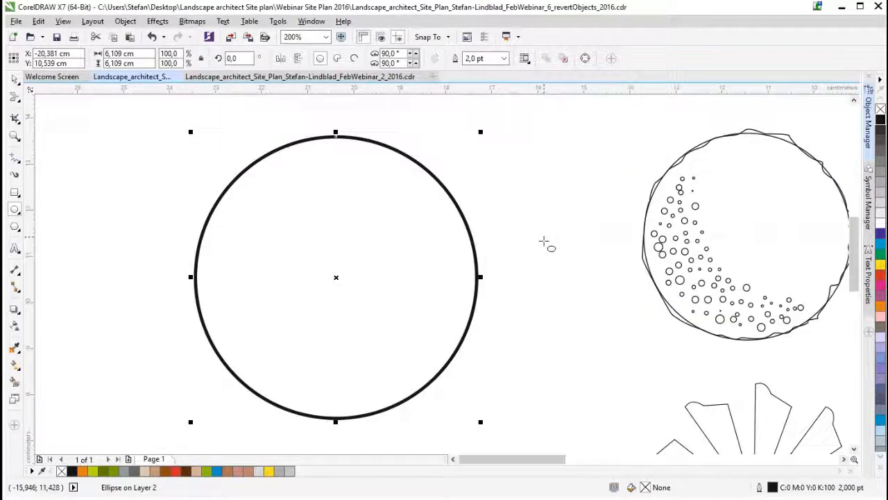
- Shift the circle about 1 cm to the left and trace a closed wavy freehand outline around its edge
{"action": "left_click", "coordinate": [453, 460]}
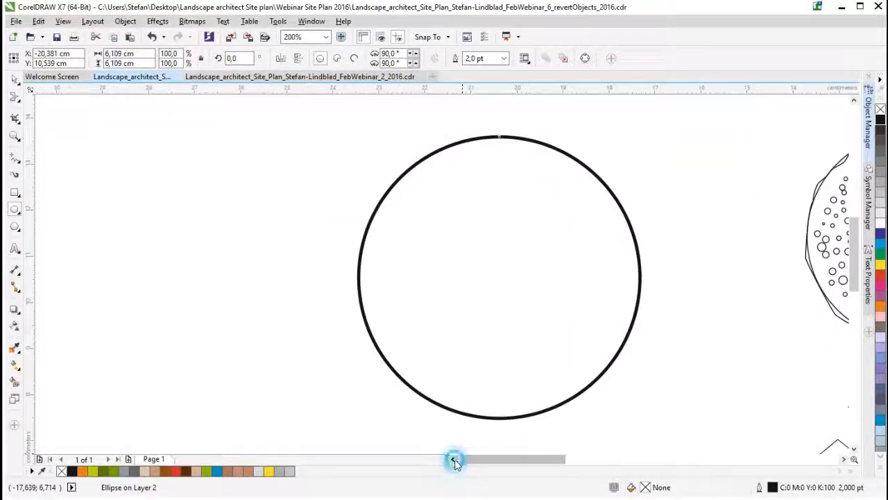
{"action": "left_click_drag", "start_coordinate": [858, 263], "coordinate": [858, 272]}
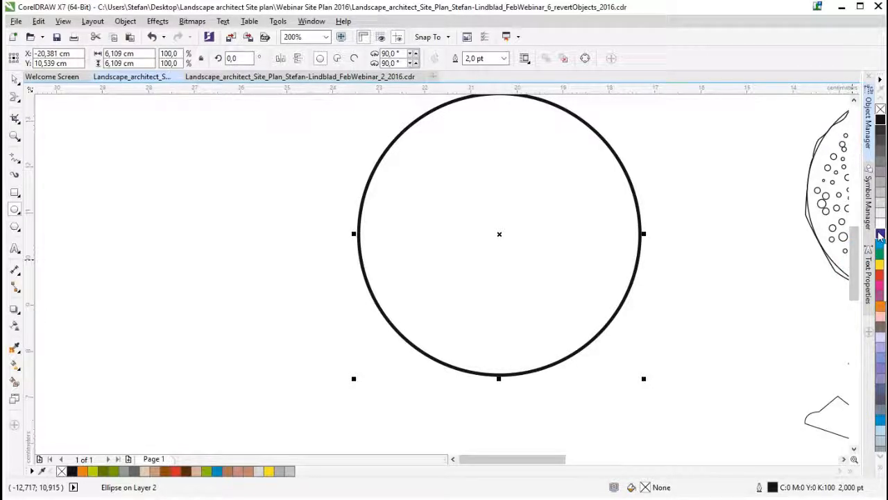
{"action": "left_click_drag", "start_coordinate": [855, 258], "coordinate": [855, 250]}
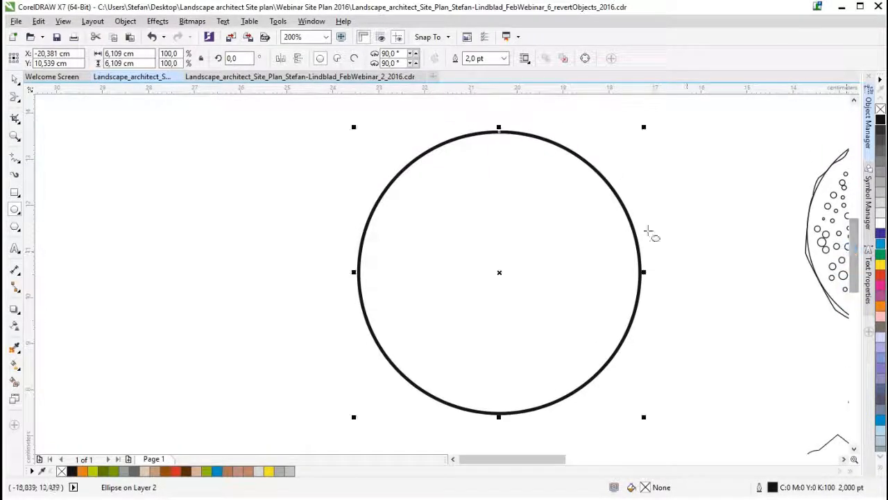
{"action": "left_click_drag", "start_coordinate": [500, 273], "coordinate": [450, 272]}
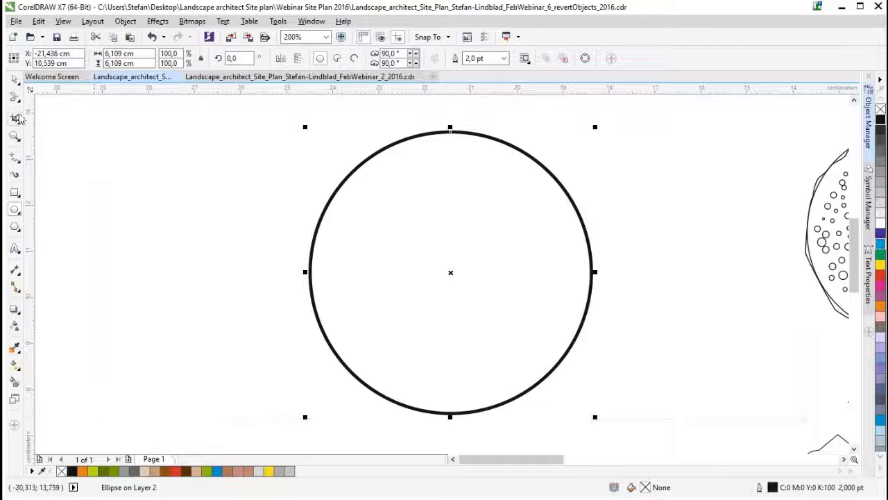
{"action": "left_click", "coordinate": [14, 158]}
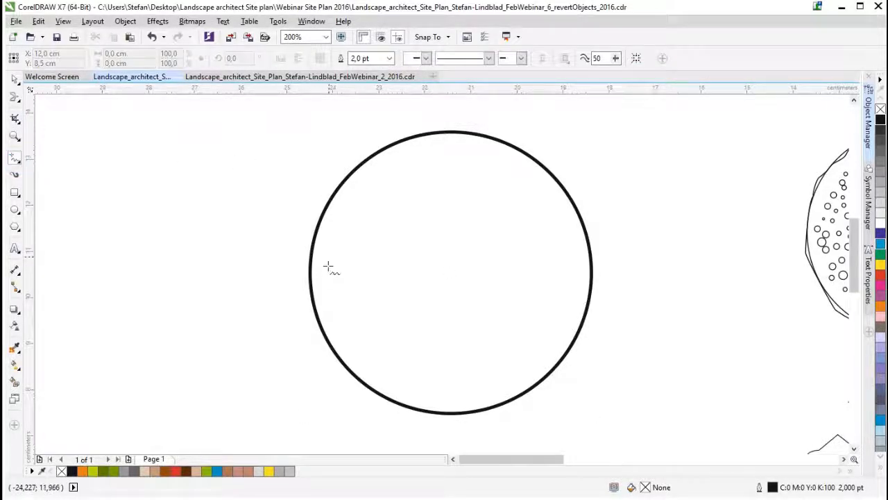
{"action": "mouse_move", "coordinate": [310, 250]}
{"action": "left_mouse_down"}
{"action": "mouse_move", "coordinate": [330, 200]}
{"action": "mouse_move", "coordinate": [369, 152]}
{"action": "mouse_move", "coordinate": [473, 125]}
{"action": "mouse_move", "coordinate": [516, 142]}
{"action": "mouse_move", "coordinate": [574, 204]}
{"action": "mouse_move", "coordinate": [591, 267]}
{"action": "mouse_move", "coordinate": [578, 349]}
{"action": "mouse_move", "coordinate": [497, 415]}
{"action": "mouse_move", "coordinate": [433, 415]}
{"action": "mouse_move", "coordinate": [370, 393]}
{"action": "mouse_move", "coordinate": [351, 373]}
{"action": "mouse_move", "coordinate": [323, 333]}
{"action": "mouse_move", "coordinate": [309, 247]}
{"action": "left_mouse_up"}
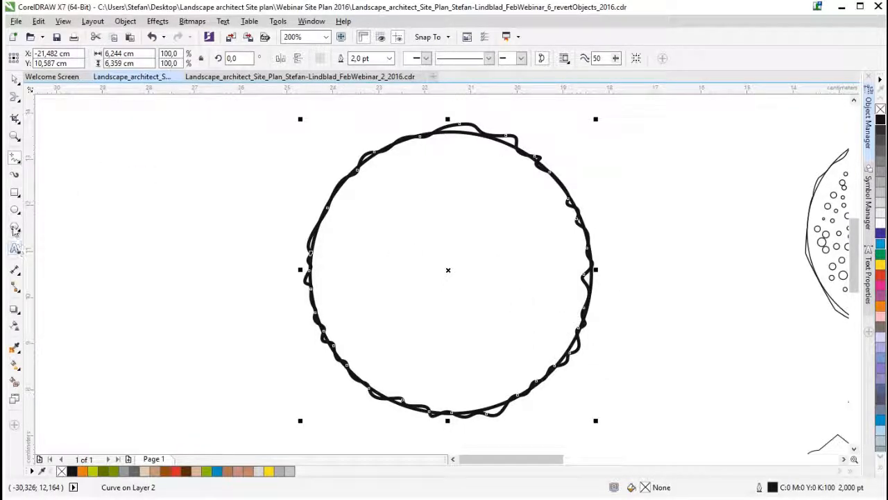
- Scatter small circles about 0.2 to 0.4 cm wide along the lower-left inside of the large circle
{"action": "left_click", "coordinate": [15, 209]}
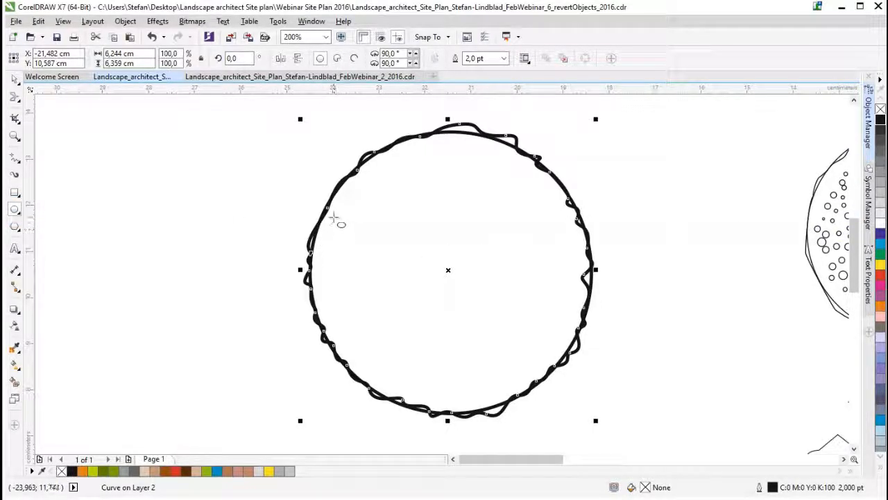
{"action": "left_click_drag", "start_coordinate": [335, 211], "coordinate": [355, 229]}
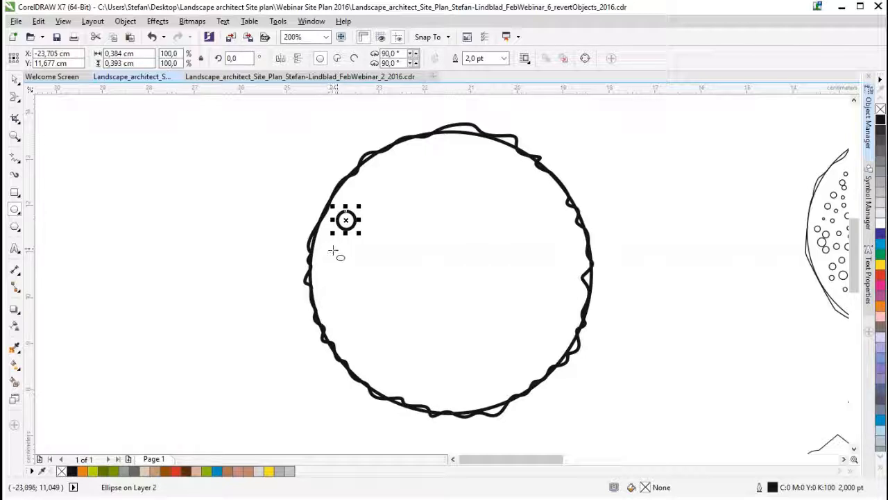
{"action": "mouse_move", "coordinate": [325, 242]}
{"action": "left_mouse_down"}
{"action": "mouse_move", "coordinate": [341, 260]}
{"action": "mouse_move", "coordinate": [355, 242]}
{"action": "mouse_move", "coordinate": [374, 261]}
{"action": "mouse_move", "coordinate": [337, 281]}
{"action": "mouse_move", "coordinate": [346, 291]}
{"action": "mouse_move", "coordinate": [364, 272]}
{"action": "mouse_move", "coordinate": [370, 278]}
{"action": "mouse_move", "coordinate": [367, 305]}
{"action": "mouse_move", "coordinate": [338, 313]}
{"action": "mouse_move", "coordinate": [364, 342]}
{"action": "left_mouse_up"}
{"action": "left_click_drag", "start_coordinate": [368, 311], "coordinate": [381, 324]}
{"action": "left_click_drag", "start_coordinate": [380, 281], "coordinate": [395, 295]}
{"action": "left_click_drag", "start_coordinate": [386, 258], "coordinate": [405, 277]}
{"action": "left_click_drag", "start_coordinate": [388, 242], "coordinate": [398, 251]}
{"action": "mouse_move", "coordinate": [398, 295]}
{"action": "left_mouse_down"}
{"action": "mouse_move", "coordinate": [413, 310]}
{"action": "mouse_move", "coordinate": [370, 365]}
{"action": "mouse_move", "coordinate": [401, 379]}
{"action": "left_mouse_up"}
{"action": "mouse_move", "coordinate": [405, 342]}
{"action": "left_mouse_down"}
{"action": "mouse_move", "coordinate": [434, 382]}
{"action": "mouse_move", "coordinate": [462, 382]}
{"action": "left_mouse_up"}
{"action": "mouse_move", "coordinate": [436, 347]}
{"action": "left_mouse_down"}
{"action": "mouse_move", "coordinate": [449, 361]}
{"action": "mouse_move", "coordinate": [483, 364]}
{"action": "left_mouse_up"}
{"action": "left_click_drag", "start_coordinate": [477, 382], "coordinate": [488, 393]}
{"action": "left_click_drag", "start_coordinate": [434, 391], "coordinate": [446, 402]}
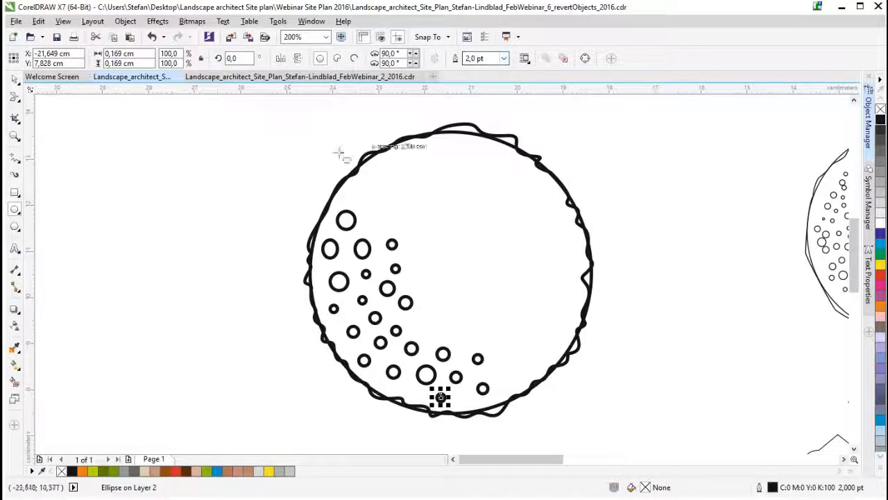
- Examine the outline width choices and the Outline Pen settings for the last small circle
{"action": "left_click", "coordinate": [504, 58]}
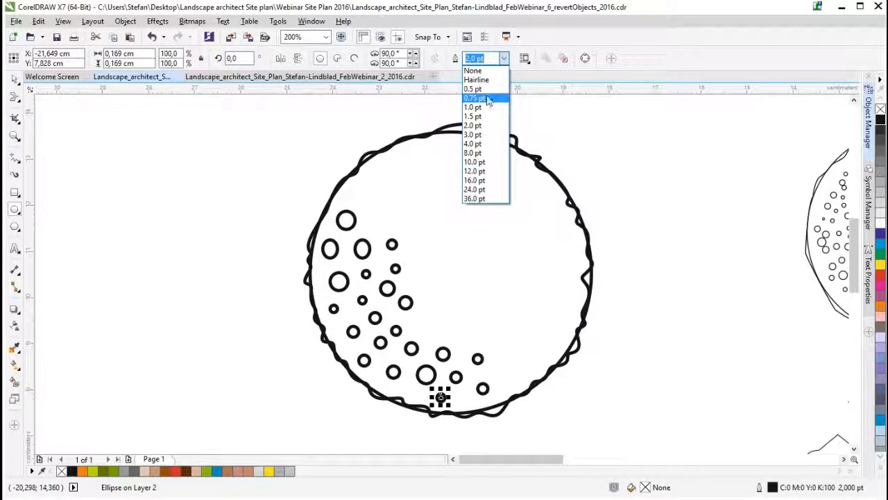
{"action": "left_click", "coordinate": [505, 58]}
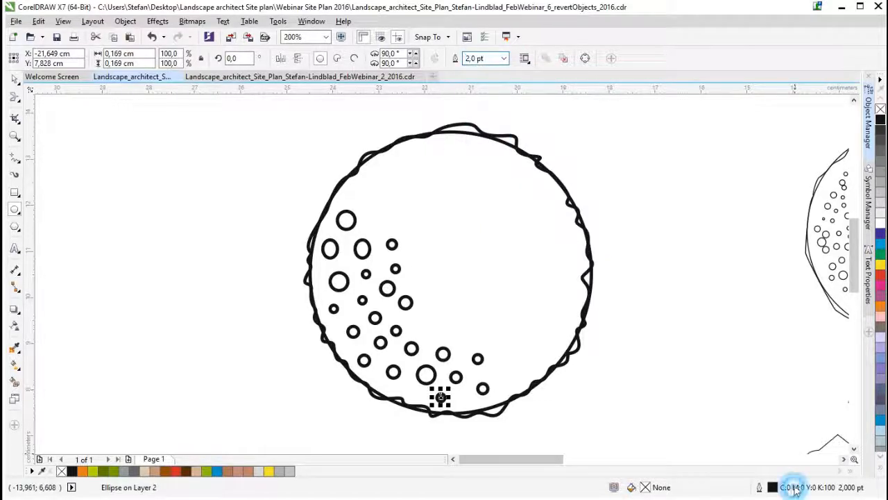
{"action": "double_click", "coordinate": [787, 487]}
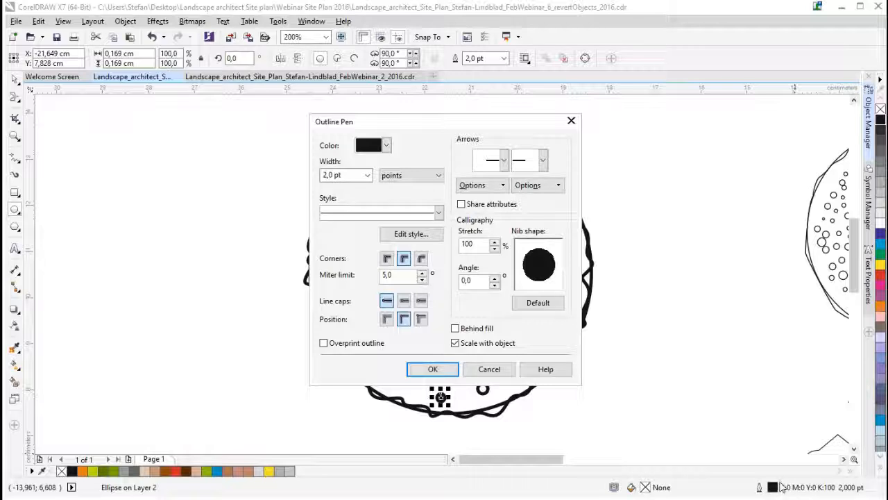
{"action": "left_click", "coordinate": [367, 175]}
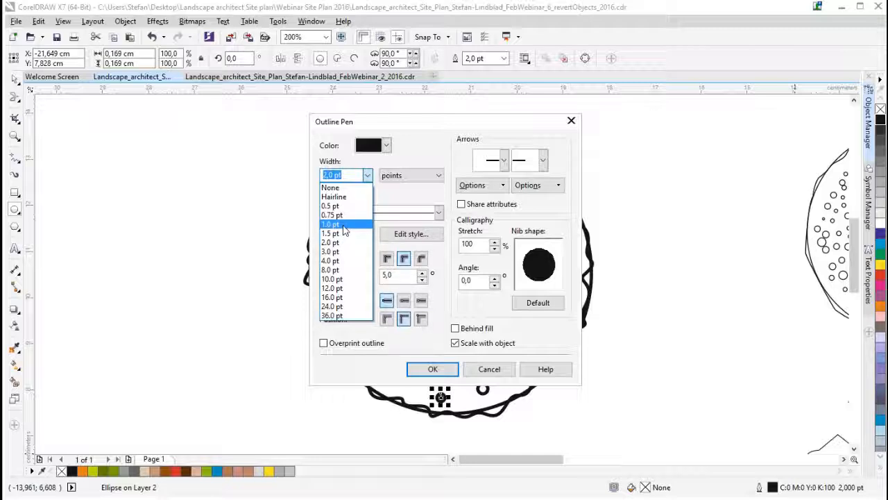
{"action": "left_click", "coordinate": [437, 153]}
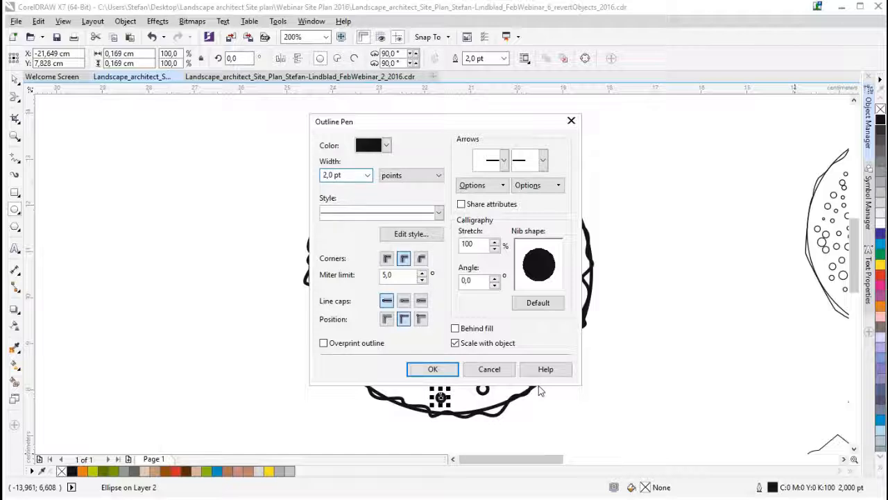
{"action": "left_click", "coordinate": [500, 371]}
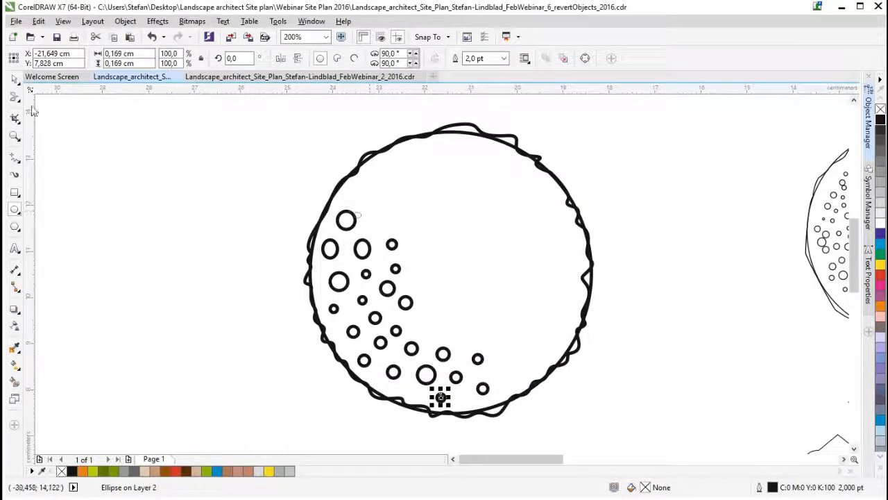
- Select all the small inner circles and set their outline width to 1.0 pt
{"action": "left_click", "coordinate": [15, 82]}
{"action": "mouse_move", "coordinate": [227, 193]}
{"action": "left_mouse_down"}
{"action": "mouse_move", "coordinate": [369, 272]}
{"action": "mouse_move", "coordinate": [515, 415]}
{"action": "left_mouse_up"}
{"action": "left_click", "coordinate": [515, 57]}
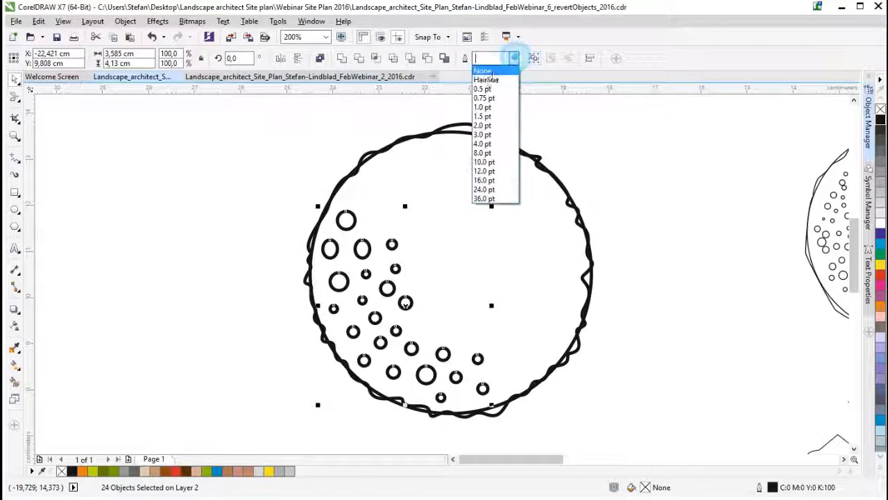
{"action": "left_click", "coordinate": [492, 108]}
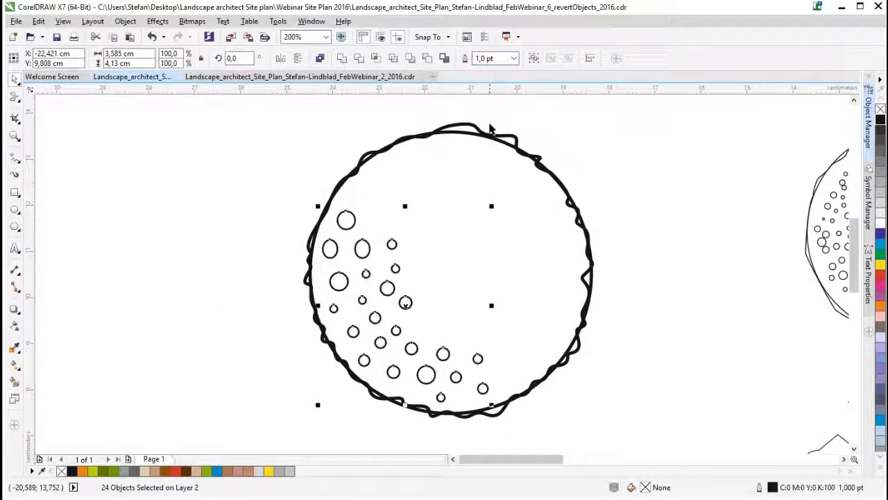
- Select the whole tree symbol, including the large circle and wavy outline, and set its outline width to 1.0 pt
{"action": "left_click_drag", "start_coordinate": [276, 122], "coordinate": [639, 418]}
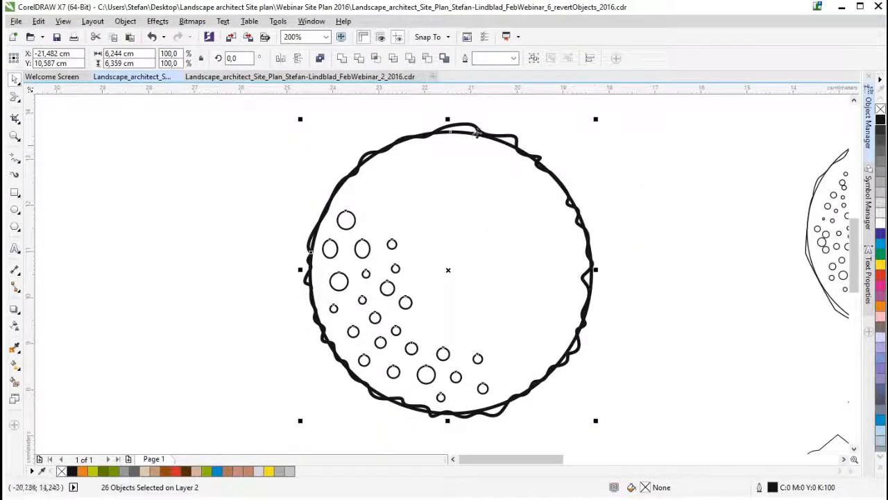
{"action": "left_click", "coordinate": [515, 59]}
{"action": "left_click", "coordinate": [486, 107]}
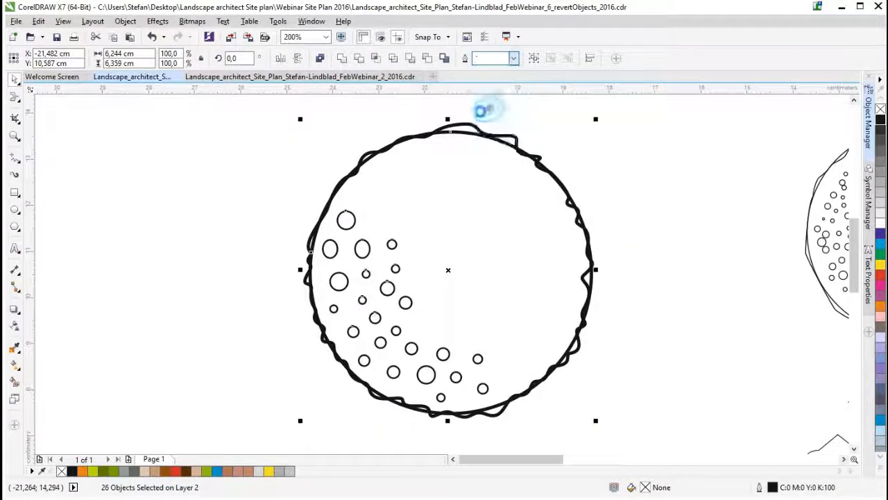
{"action": "left_click", "coordinate": [297, 143]}
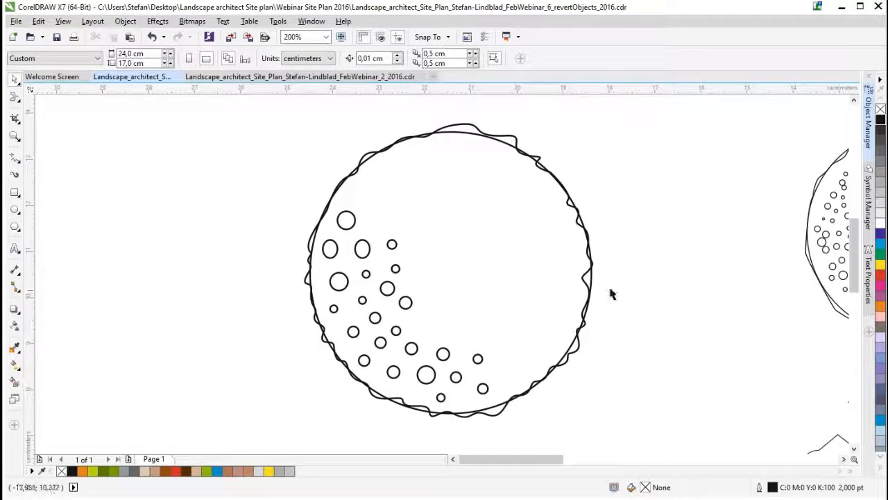
- Draw a three-sided polygon about 5.8 by 5 cm in the empty area below the new tree symbol
{"action": "mouse_move", "coordinate": [563, 453]}
{"action": "left_mouse_down"}
{"action": "mouse_move", "coordinate": [589, 460]}
{"action": "mouse_move", "coordinate": [557, 462]}
{"action": "left_mouse_up"}
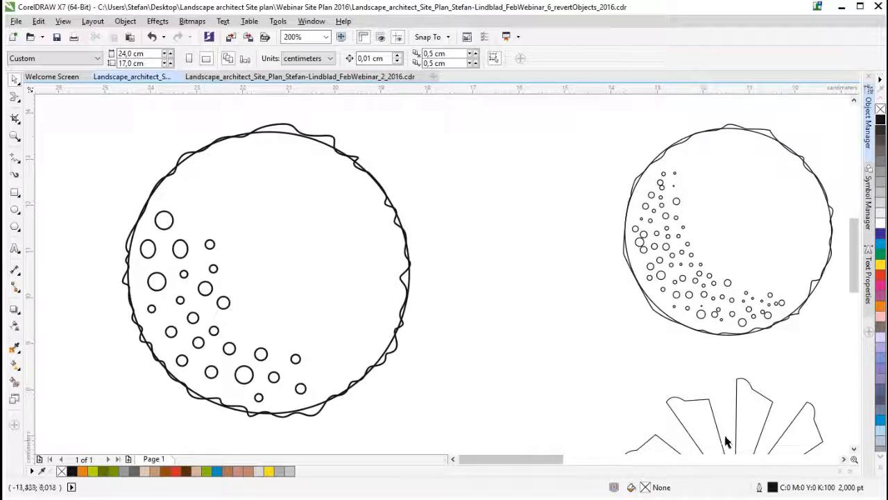
{"action": "left_click_drag", "start_coordinate": [855, 253], "coordinate": [854, 300]}
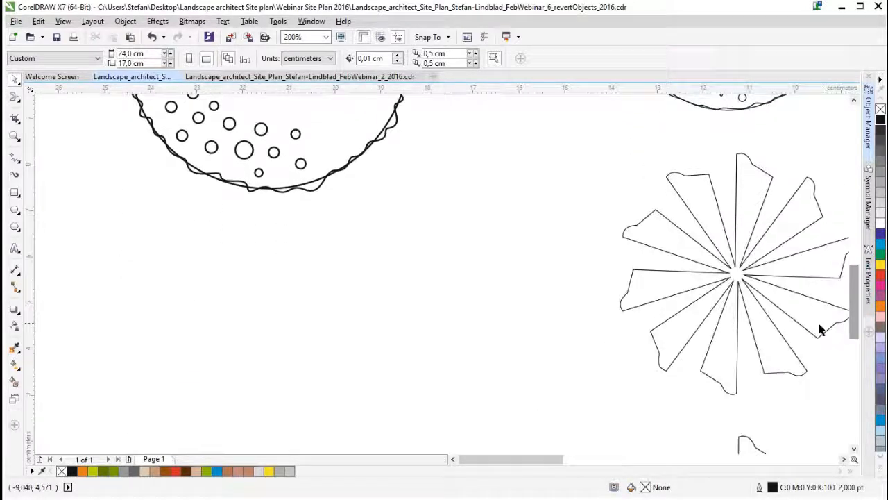
{"action": "left_click_drag", "start_coordinate": [550, 458], "coordinate": [491, 462]}
{"action": "left_click", "coordinate": [453, 459]}
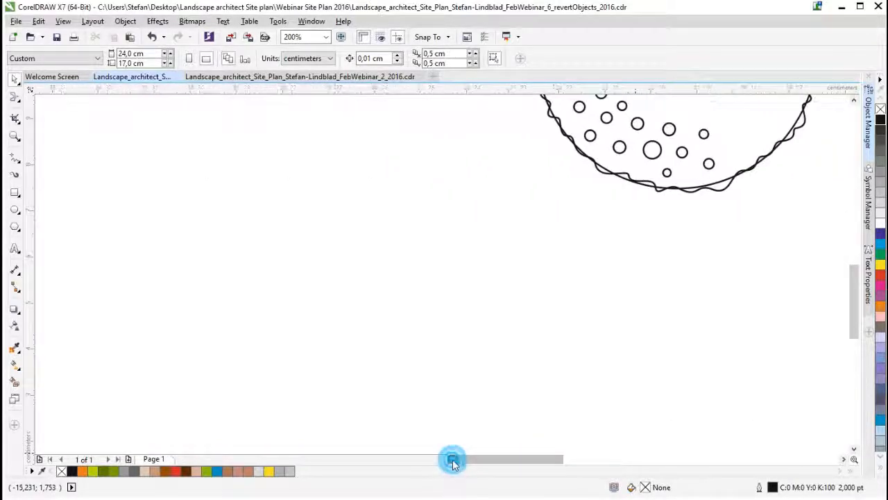
{"action": "left_click", "coordinate": [17, 231]}
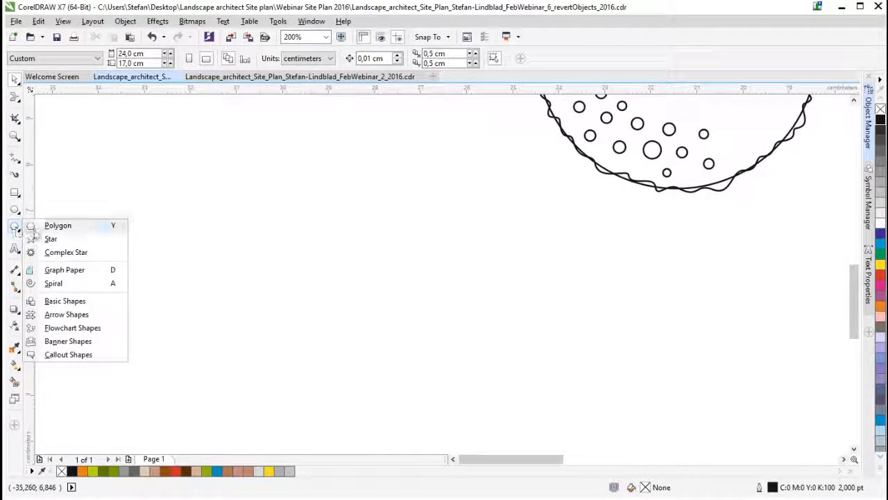
{"action": "left_click", "coordinate": [55, 224]}
{"action": "left_click_drag", "start_coordinate": [188, 133], "coordinate": [504, 402]}
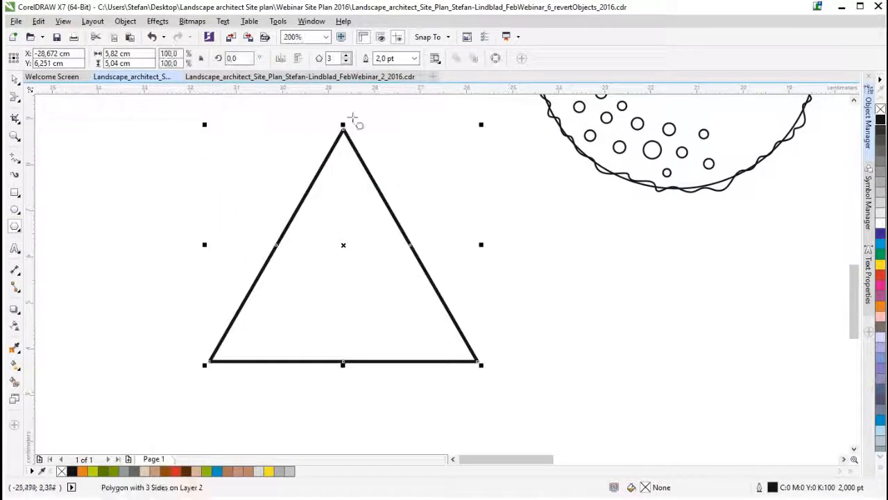
- Set the polygon's number of sides to 10
{"action": "left_click", "coordinate": [333, 58]}
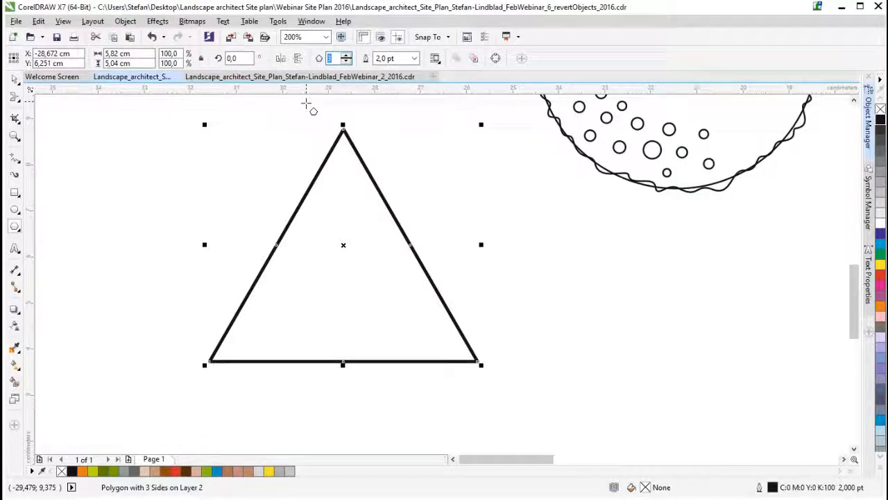
{"action": "type", "text": "10"}
{"action": "key", "text": "Return"}
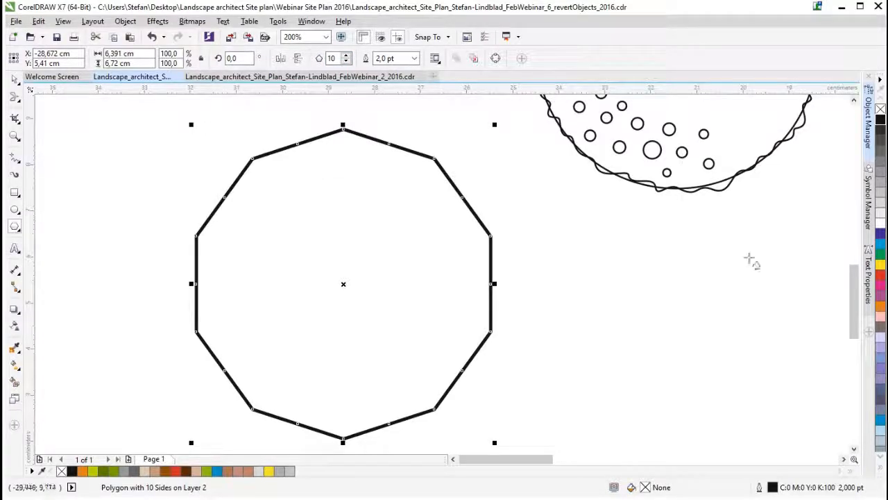
{"action": "scroll", "coordinate": [851, 299], "scroll_direction": "down", "scroll_amount": 1}
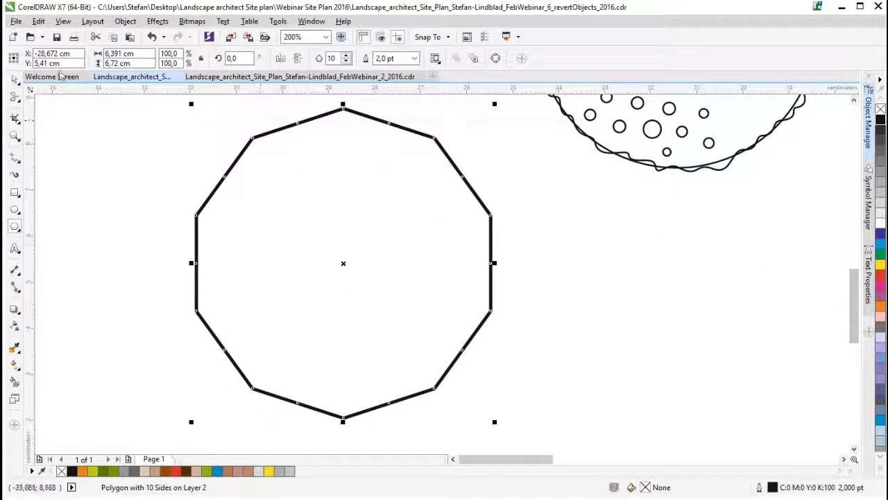
- Pull the midpoint of one polygon side inward with the Shape tool to turn the polygon into a ten-pointed star
{"action": "left_click", "coordinate": [15, 99]}
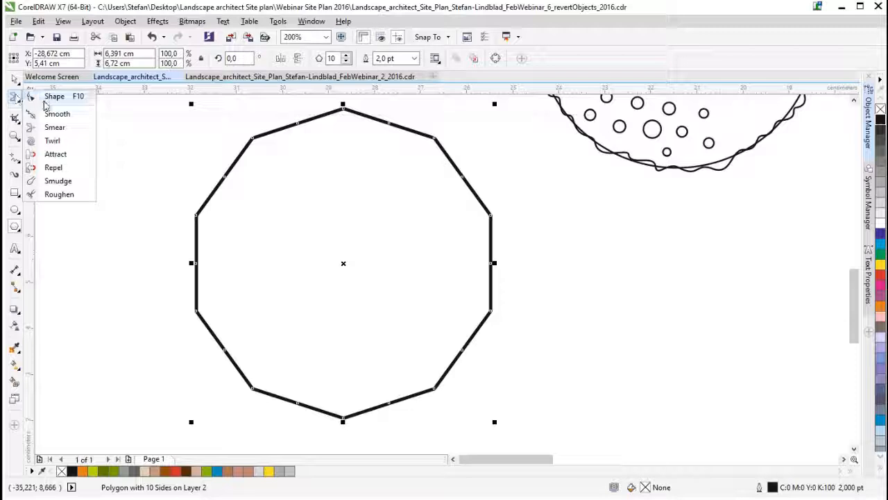
{"action": "left_click", "coordinate": [43, 95]}
{"action": "left_click_drag", "start_coordinate": [224, 175], "coordinate": [243, 189]}
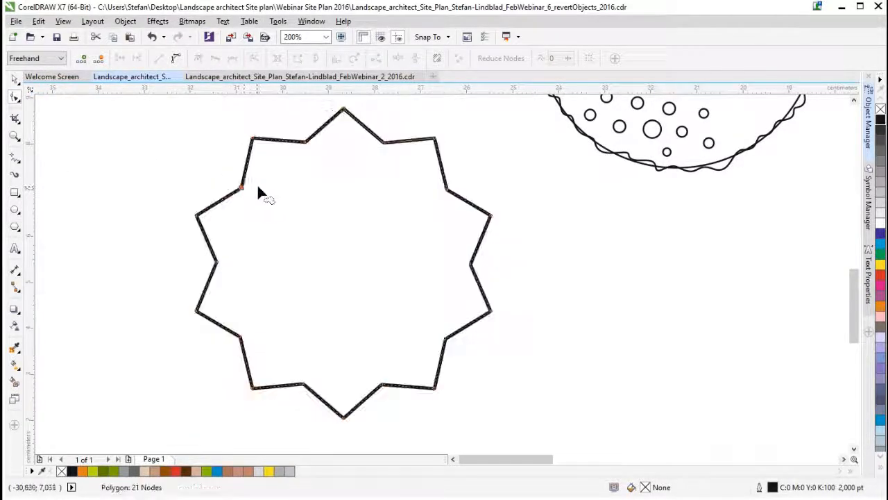
- Add a node on the edge beside the star's upper-left tip and move it outward to blunt all the tips
{"action": "right_click", "coordinate": [276, 141]}
{"action": "left_click", "coordinate": [294, 147]}
{"action": "left_click_drag", "start_coordinate": [276, 143], "coordinate": [268, 128]}
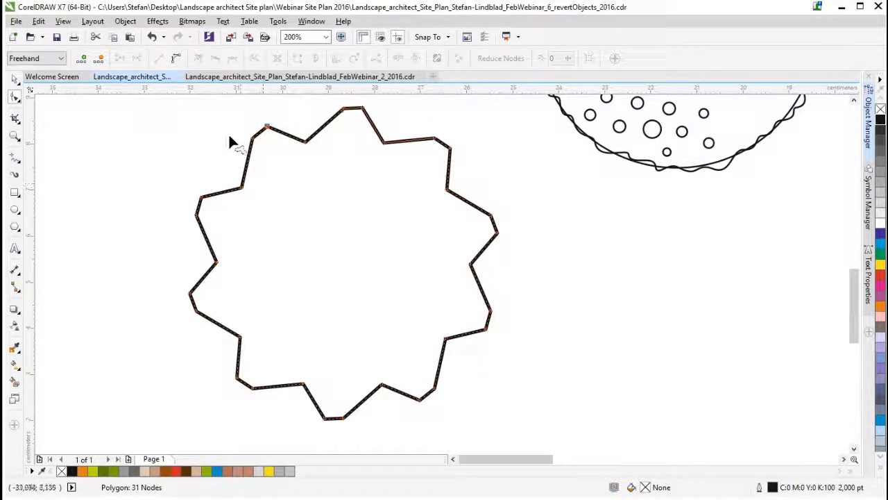
- Convert the segment below the upper-left tip to a curve, bow it outward, and pull an inner node near the centre to form narrow petals
{"action": "right_click", "coordinate": [242, 165]}
{"action": "left_click", "coordinate": [246, 161]}
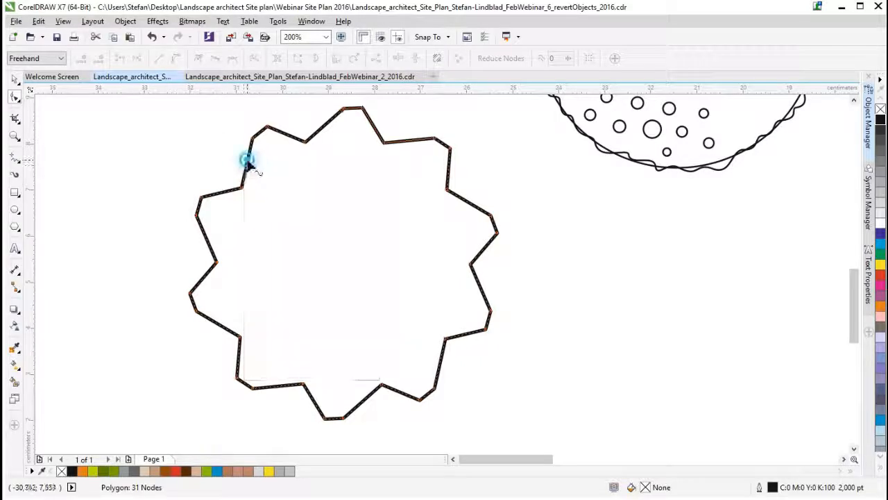
{"action": "right_click", "coordinate": [247, 163]}
{"action": "left_click", "coordinate": [247, 160]}
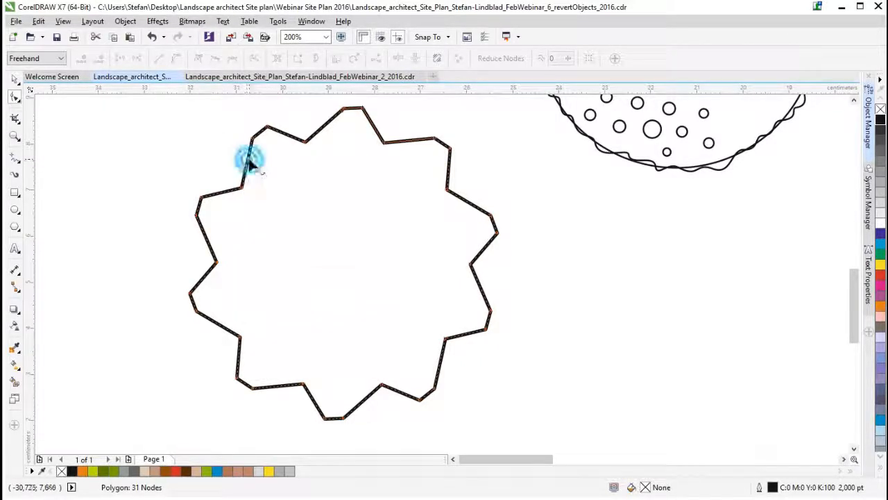
{"action": "right_click", "coordinate": [249, 161]}
{"action": "left_click", "coordinate": [279, 205]}
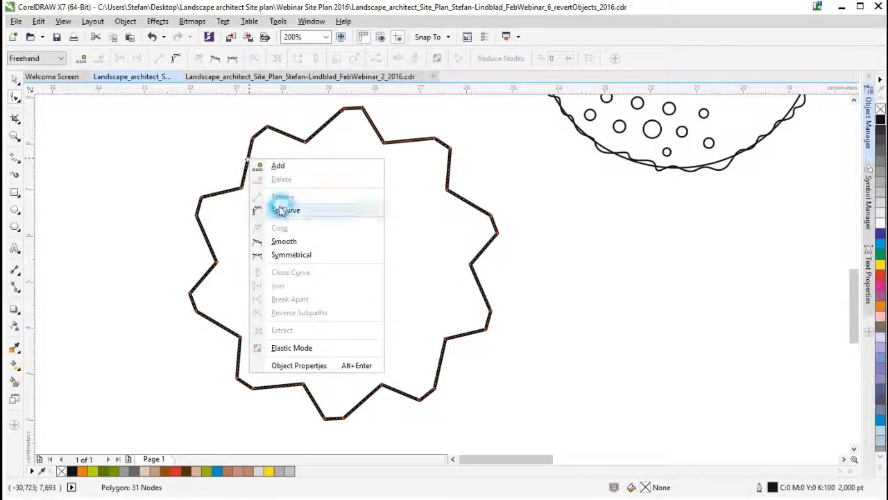
{"action": "left_click_drag", "start_coordinate": [249, 168], "coordinate": [231, 165]}
{"action": "left_click_drag", "start_coordinate": [306, 146], "coordinate": [336, 245]}
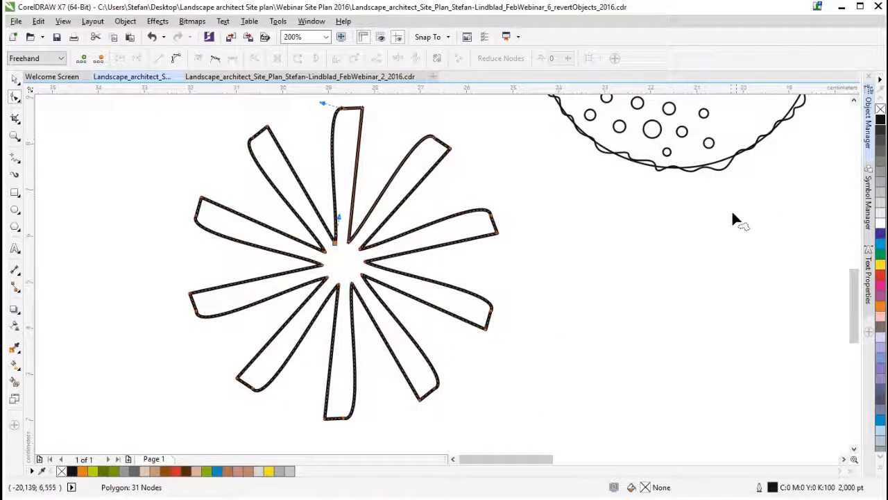
{"action": "left_click_drag", "start_coordinate": [501, 459], "coordinate": [513, 463]}
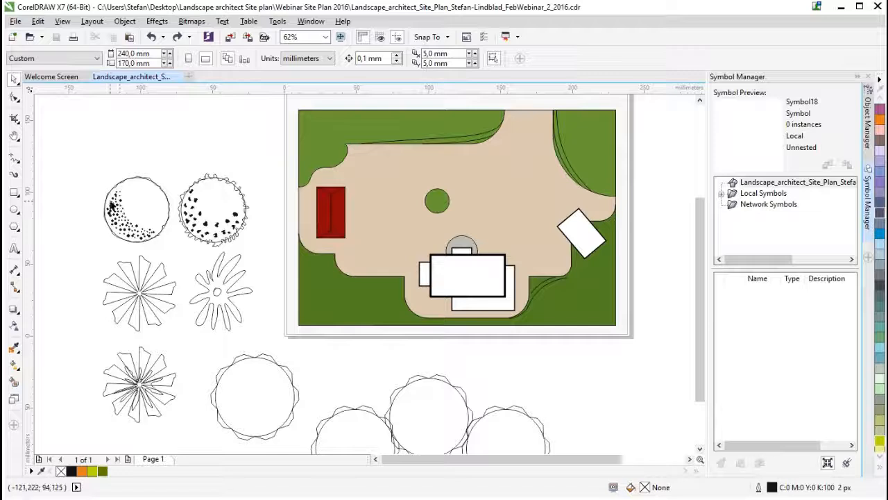
- Select the whole dotted round tree beside the site plan and add it to the Symbol Manager as a new symbol
{"action": "scroll", "coordinate": [111, 207], "scroll_direction": "up", "scroll_amount": 2}
{"action": "left_click_drag", "start_coordinate": [80, 126], "coordinate": [233, 294]}
{"action": "left_click_drag", "start_coordinate": [161, 219], "coordinate": [709, 325]}
{"action": "left_click_drag", "start_coordinate": [759, 341], "coordinate": [755, 337]}
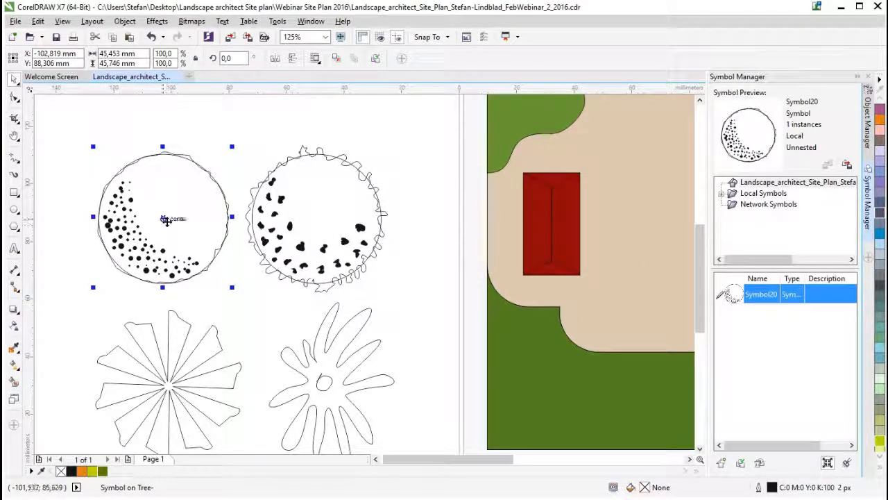
- Open the dotted tree symbol for editing
{"action": "right_click", "coordinate": [167, 221]}
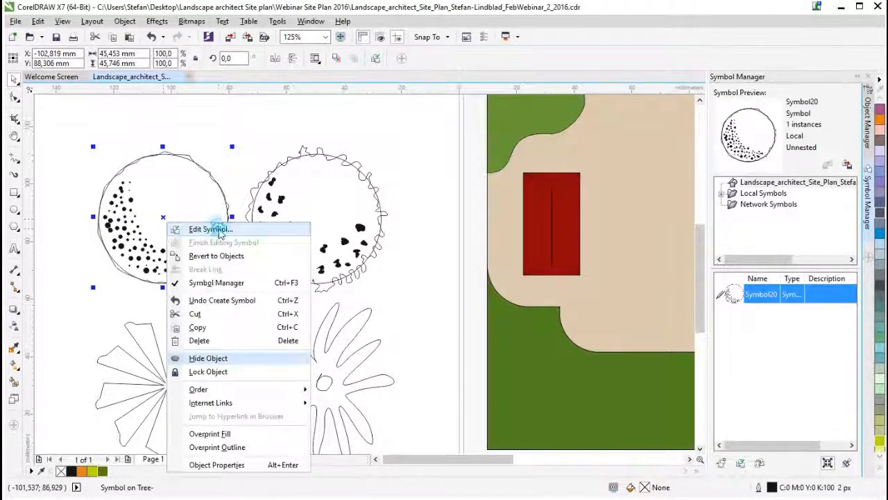
{"action": "left_click", "coordinate": [220, 232]}
{"action": "scroll", "coordinate": [624, 271], "scroll_direction": "down", "scroll_amount": 3}
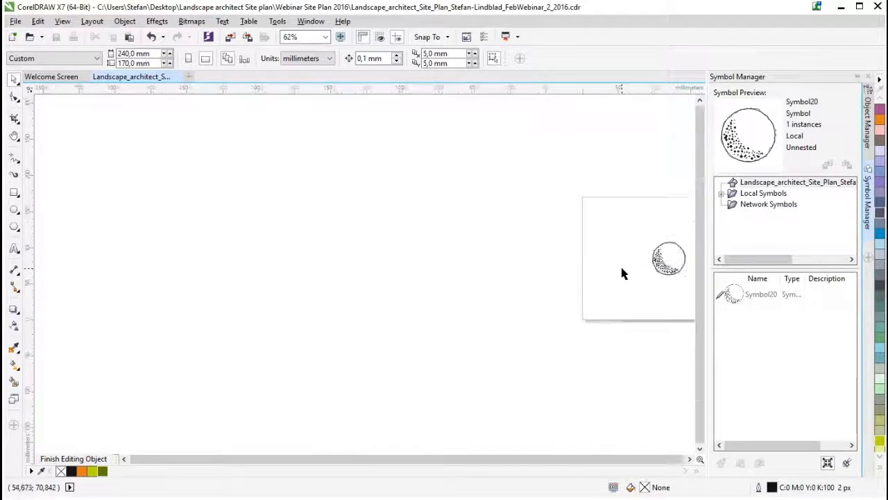
{"action": "scroll", "coordinate": [666, 256], "scroll_direction": "up", "scroll_amount": 3}
{"action": "scroll", "coordinate": [662, 254], "scroll_direction": "up", "scroll_amount": 2}
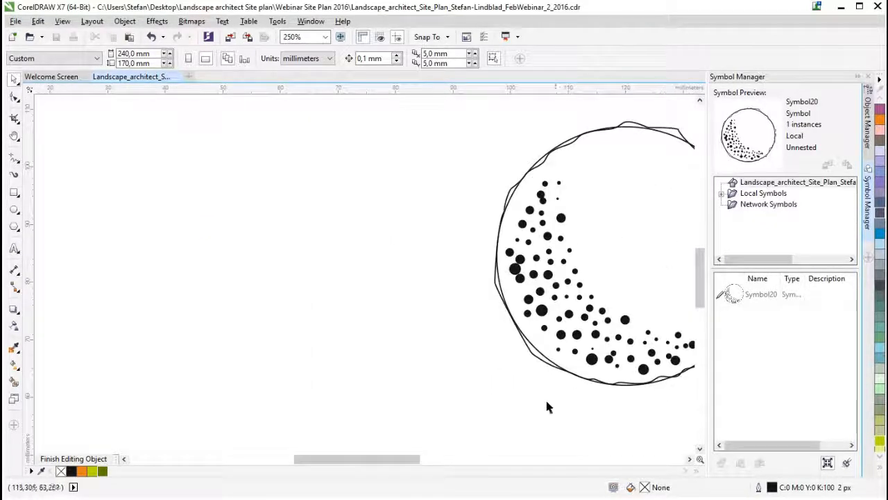
{"action": "left_click_drag", "start_coordinate": [356, 458], "coordinate": [409, 460]}
- Fill the tree's wavy crown shape with Chartreuse and give it the dark green outline C54 M9 Y100 K45
{"action": "left_click", "coordinate": [373, 238]}
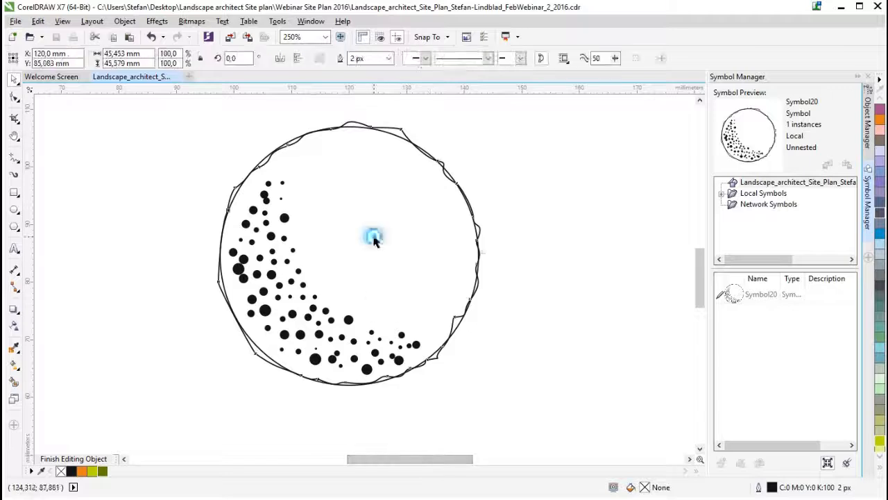
{"action": "left_click", "coordinate": [94, 471]}
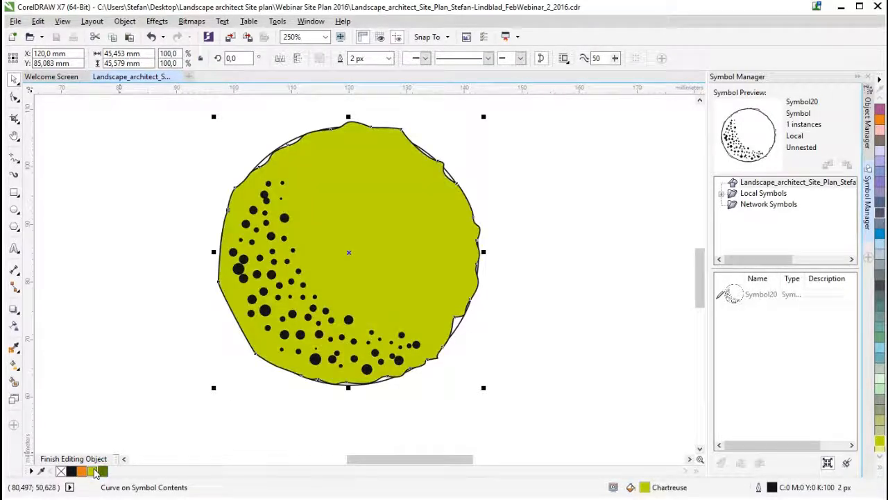
{"action": "right_click", "coordinate": [102, 471]}
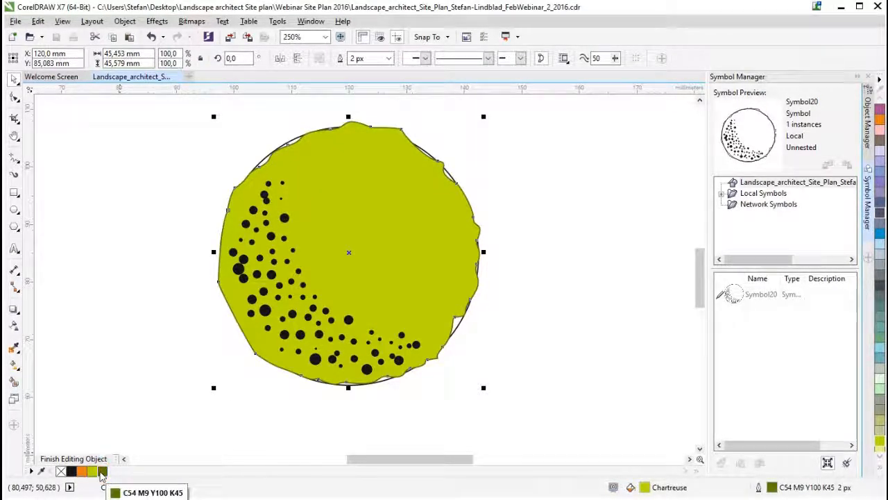
- Recolour the black outline of the circle behind the crown to dark green C54 M9 Y100 K45
{"action": "scroll", "coordinate": [281, 145], "scroll_direction": "up", "scroll_amount": 4}
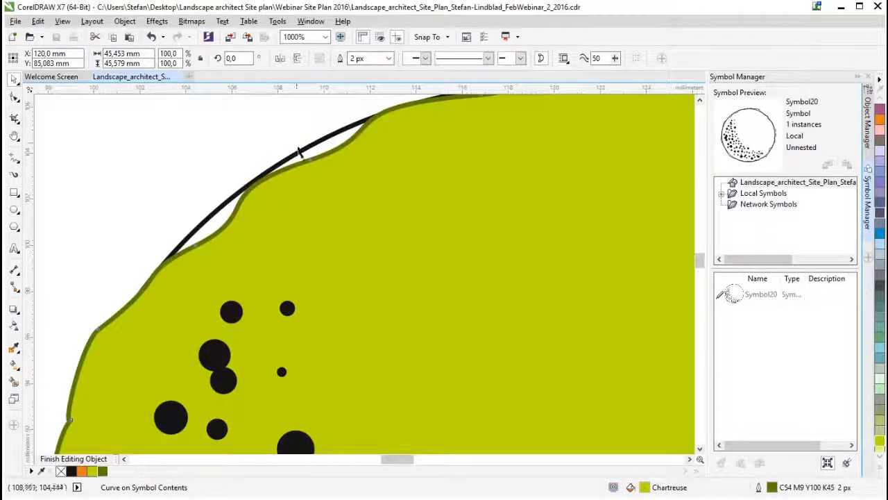
{"action": "left_click", "coordinate": [303, 147]}
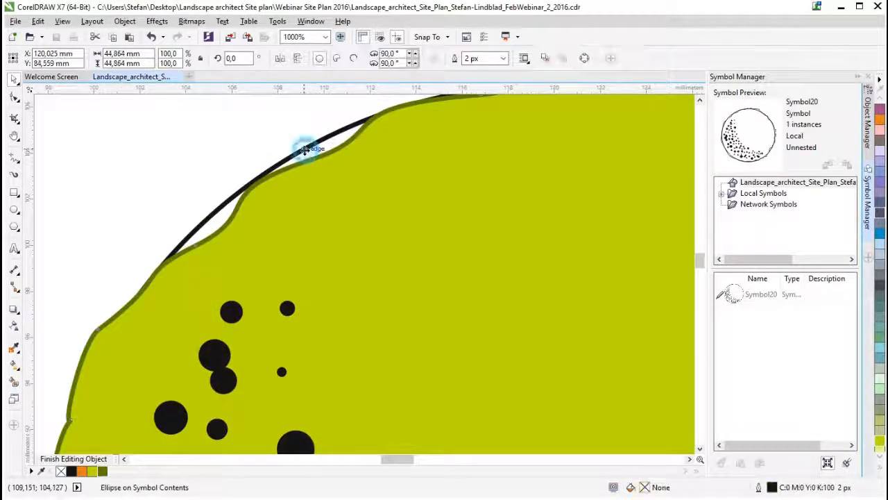
{"action": "right_click", "coordinate": [104, 472]}
- Select the group of black dots on the tree and fill it with dark green C54 M9 Y100 K45
{"action": "scroll", "coordinate": [395, 267], "scroll_direction": "down", "scroll_amount": 2}
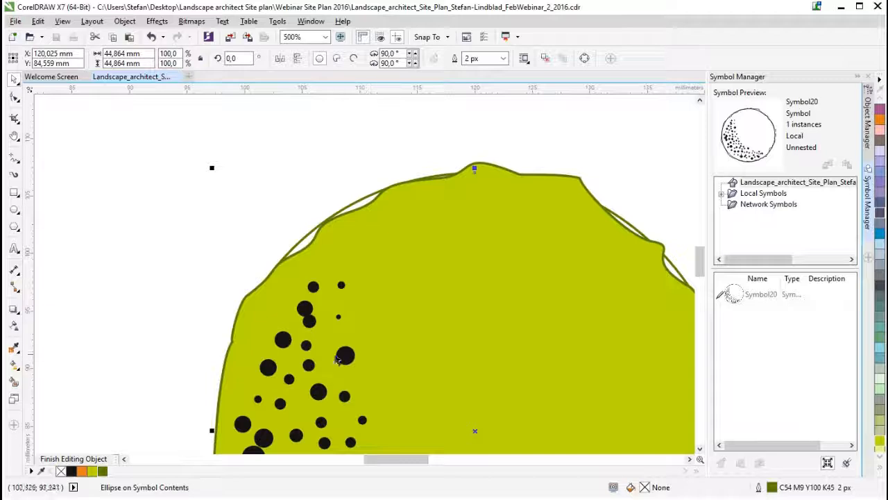
{"action": "left_click", "coordinate": [347, 357]}
{"action": "left_click", "coordinate": [102, 473]}
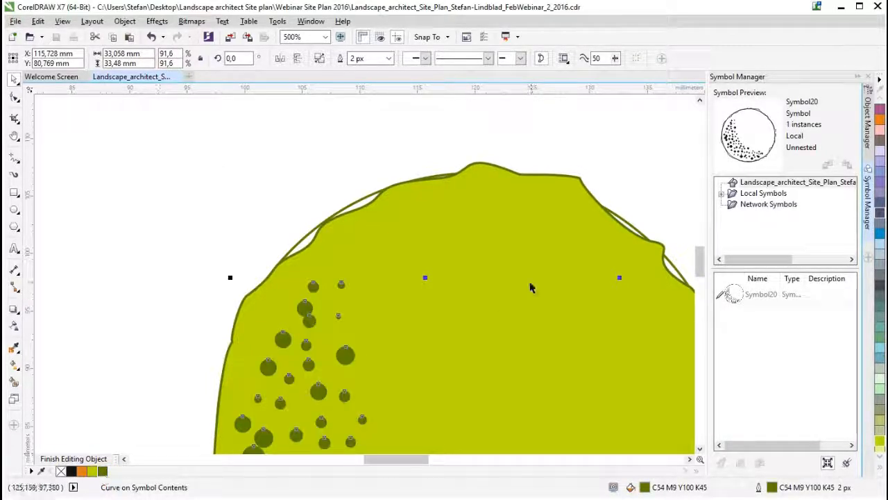
- Finish editing the coloured tree symbol and return to the site plan drawing
{"action": "scroll", "coordinate": [530, 287], "scroll_direction": "down", "scroll_amount": 2}
{"action": "left_click_drag", "start_coordinate": [698, 254], "coordinate": [701, 276]}
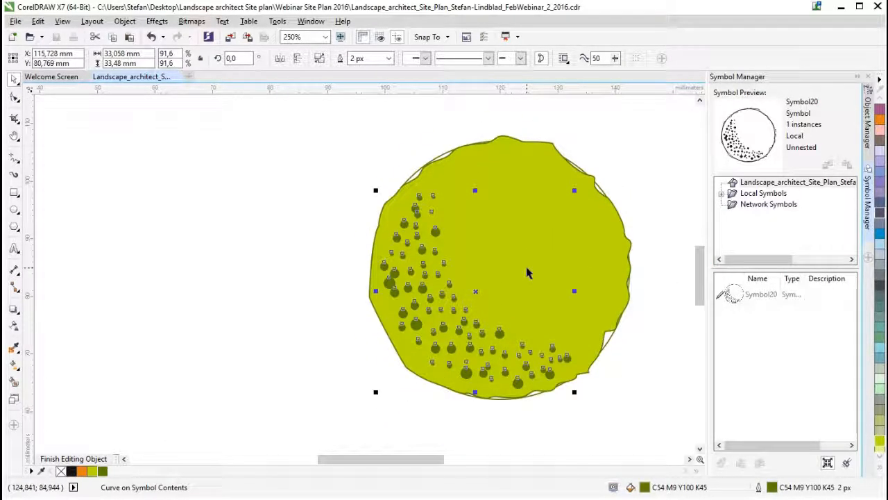
{"action": "right_click", "coordinate": [497, 254]}
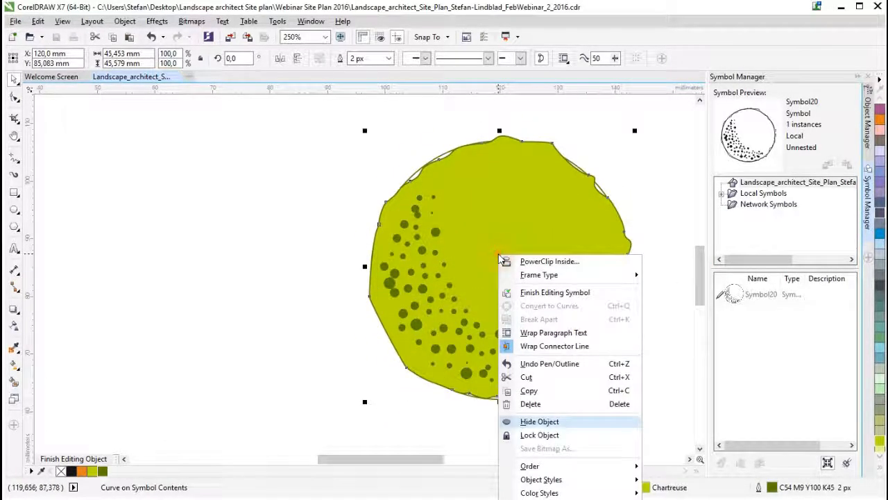
{"action": "left_click", "coordinate": [559, 297]}
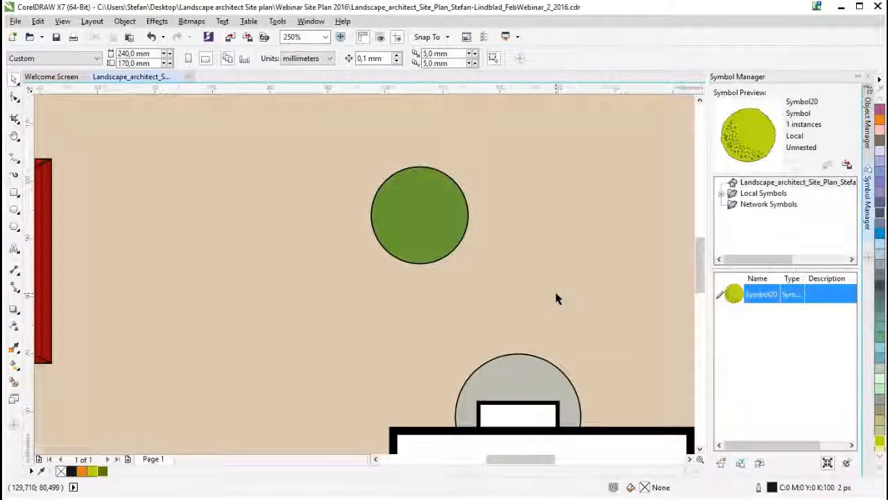
- Select the jagged outline curve of the second round tree and save the drawing
{"action": "scroll", "coordinate": [406, 295], "scroll_direction": "up", "scroll_amount": 3}
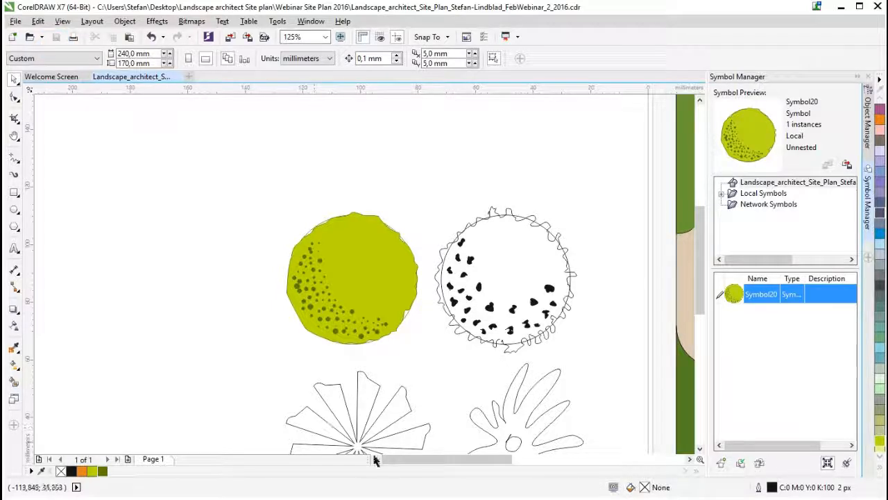
{"action": "left_click_drag", "start_coordinate": [407, 461], "coordinate": [428, 464]}
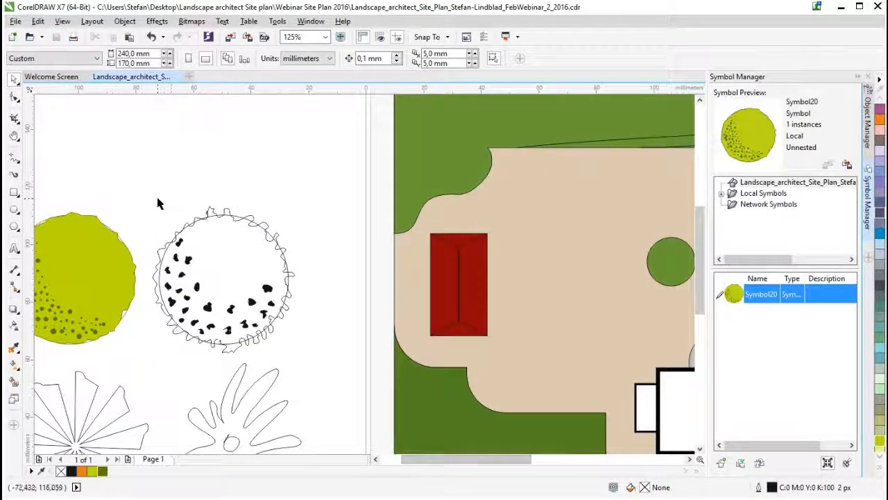
{"action": "scroll", "coordinate": [224, 350], "scroll_direction": "up", "scroll_amount": 2}
{"action": "left_click", "coordinate": [219, 341]}
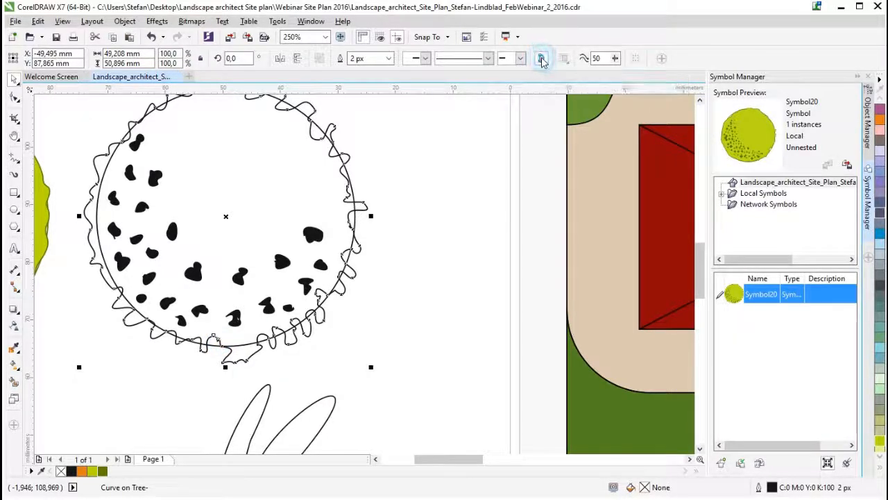
{"action": "scroll", "coordinate": [431, 227], "scroll_direction": "down", "scroll_amount": 2}
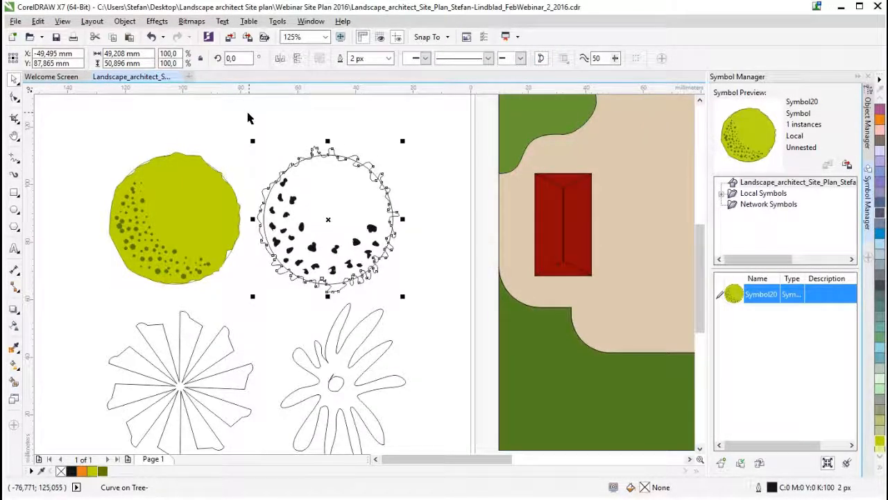
{"action": "left_click", "coordinate": [56, 37]}
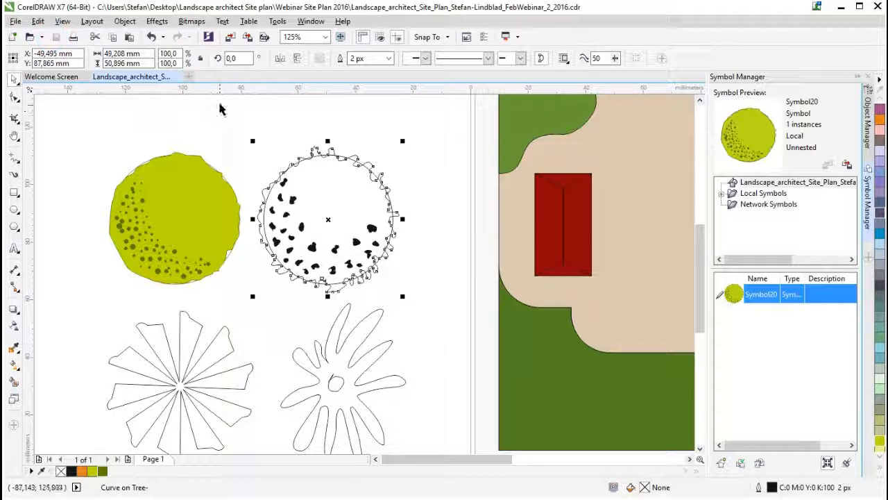
- Select all parts of the jagged round tree and add them to the Symbol Manager as a second symbol
{"action": "left_click", "coordinate": [269, 139]}
{"action": "left_click_drag", "start_coordinate": [248, 117], "coordinate": [428, 315]}
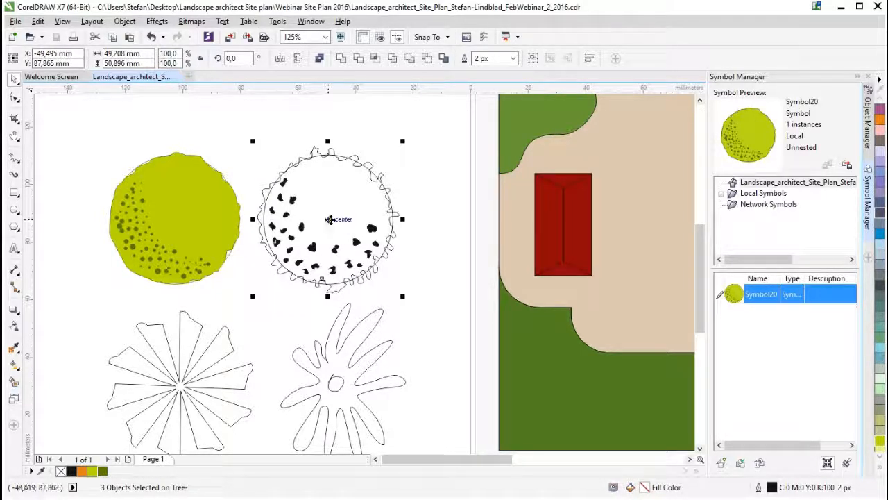
{"action": "left_click_drag", "start_coordinate": [333, 218], "coordinate": [790, 382]}
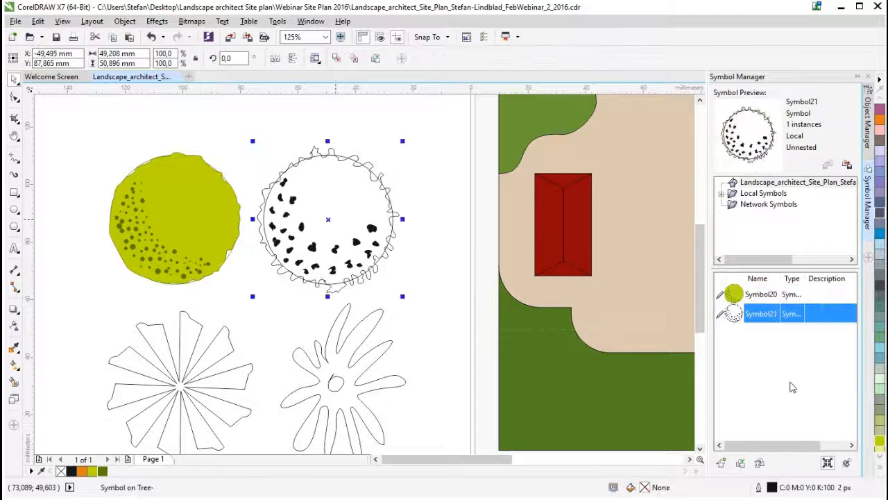
- Open the jagged tree symbol for editing
{"action": "right_click", "coordinate": [327, 218]}
{"action": "left_click", "coordinate": [361, 223]}
{"action": "scroll", "coordinate": [575, 231], "scroll_direction": "down", "scroll_amount": 1}
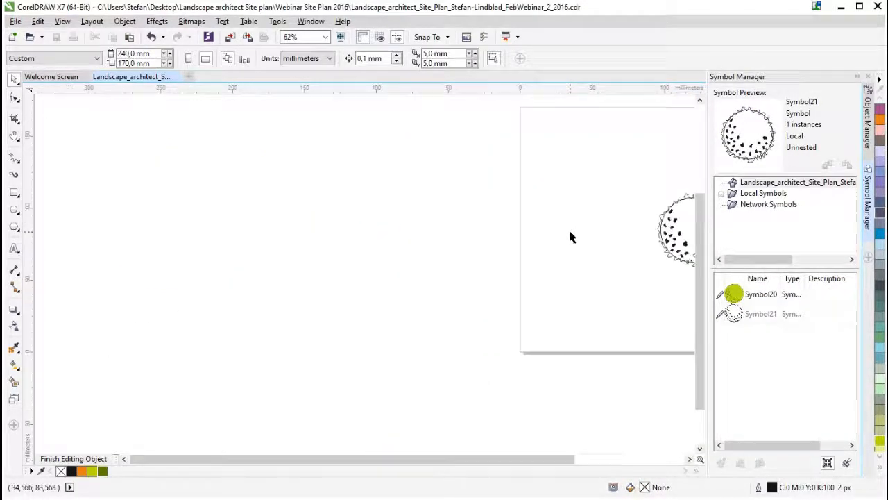
{"action": "scroll", "coordinate": [505, 461], "scroll_direction": "right", "scroll_amount": 3}
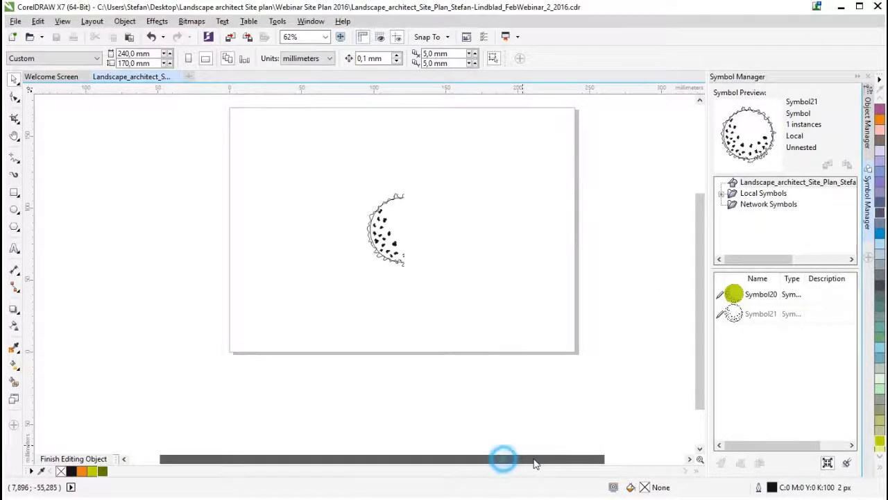
{"action": "scroll", "coordinate": [407, 230], "scroll_direction": "up", "scroll_amount": 4}
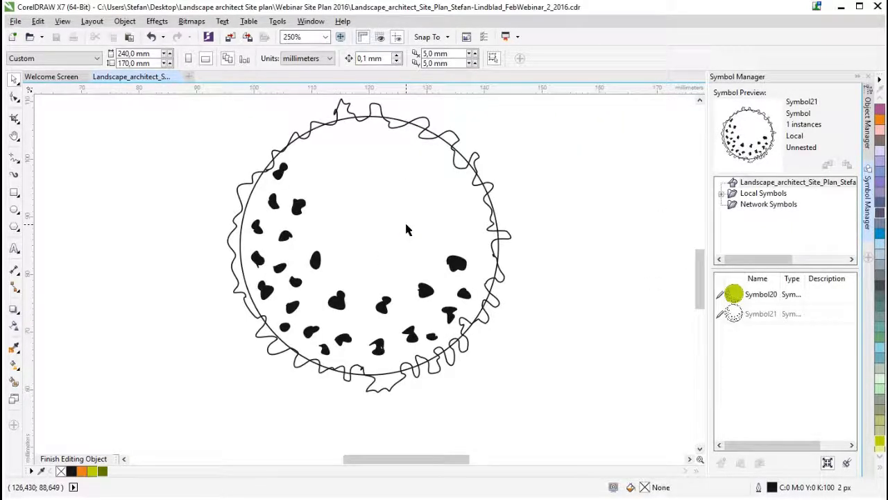
- Fill the tree's jagged crown shape with dark green C54 M9 Y100 K45 after trying Chartreuse
{"action": "left_click", "coordinate": [406, 225]}
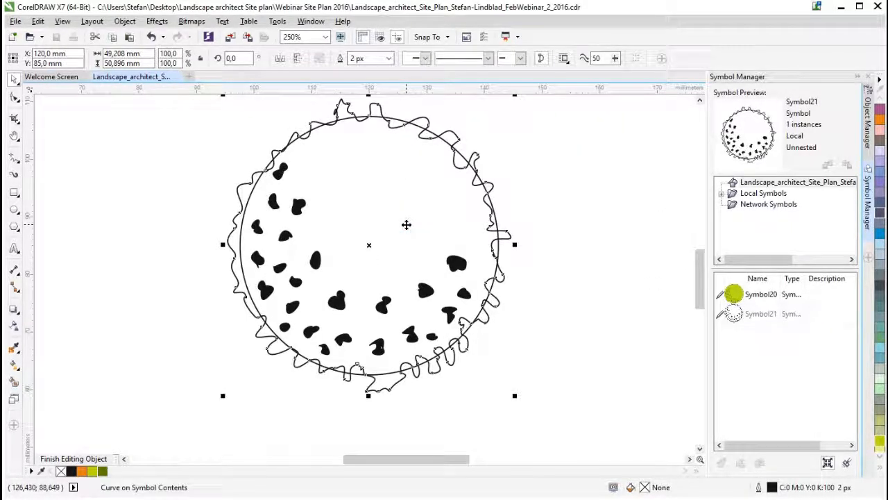
{"action": "left_click", "coordinate": [93, 471]}
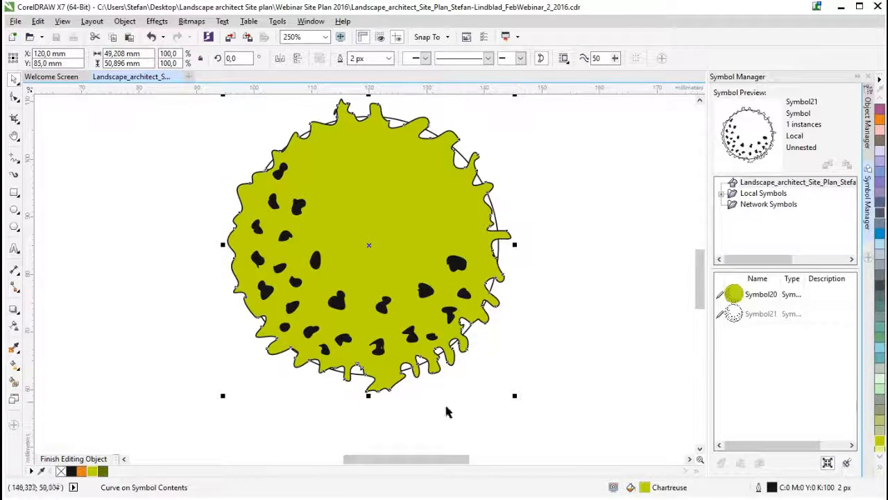
{"action": "left_click", "coordinate": [103, 471]}
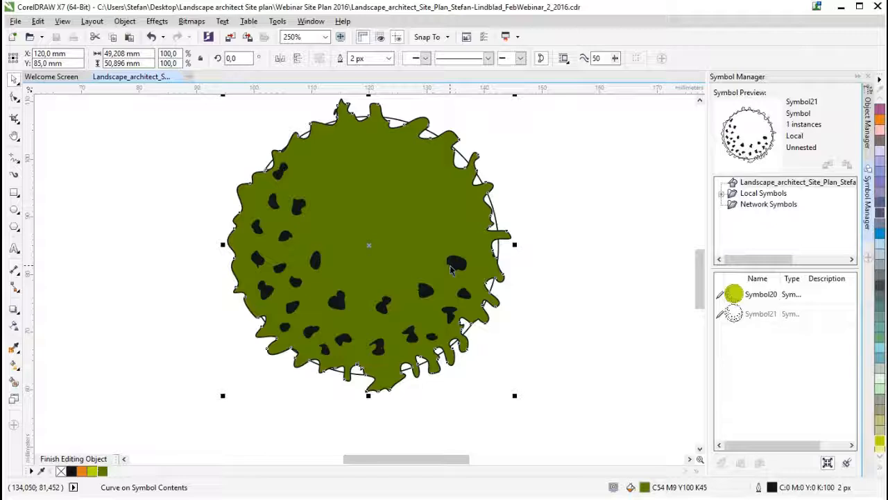
- Outline the jagged crown in Chartreuse and delete the construction circle behind it
{"action": "right_click", "coordinate": [92, 472]}
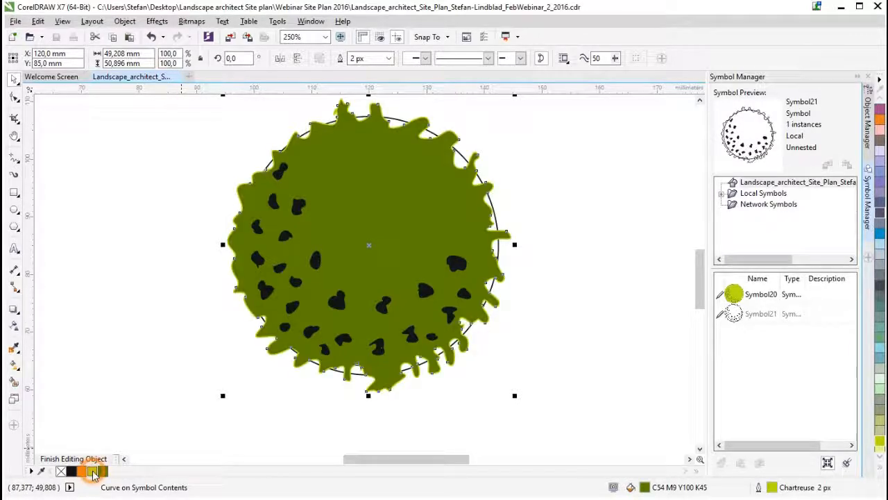
{"action": "left_click", "coordinate": [532, 370]}
{"action": "left_click", "coordinate": [495, 217]}
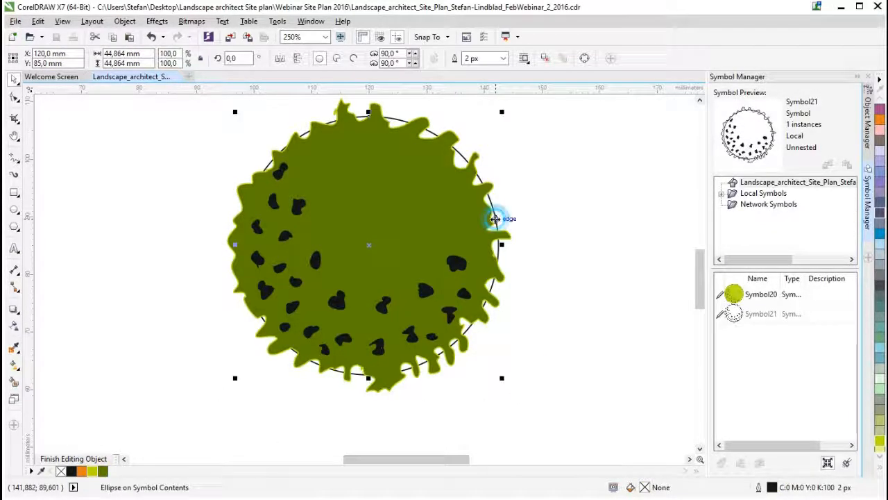
{"action": "left_click_drag", "start_coordinate": [368, 247], "coordinate": [570, 295]}
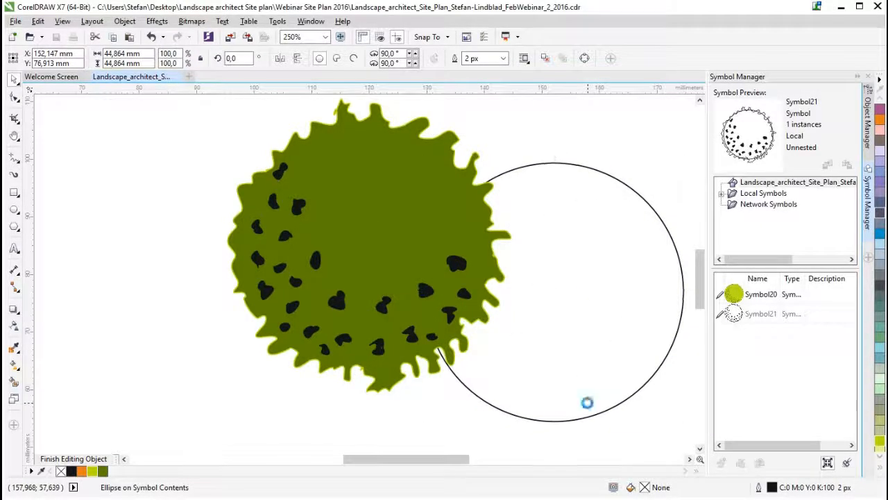
{"action": "key", "text": "Delete"}
- Try Chartreuse on the crown's small spots, and set both their fill and outline to dark green C54 M9 Y100 K45
{"action": "left_click", "coordinate": [340, 301]}
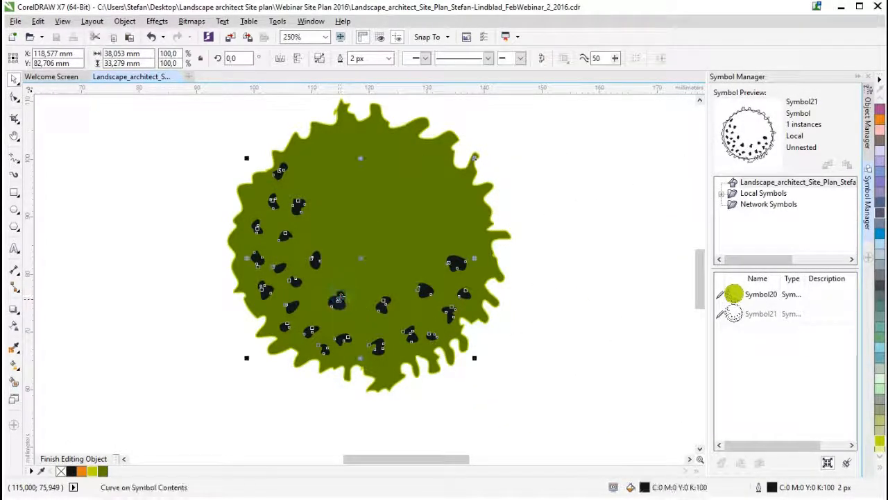
{"action": "left_click", "coordinate": [91, 472]}
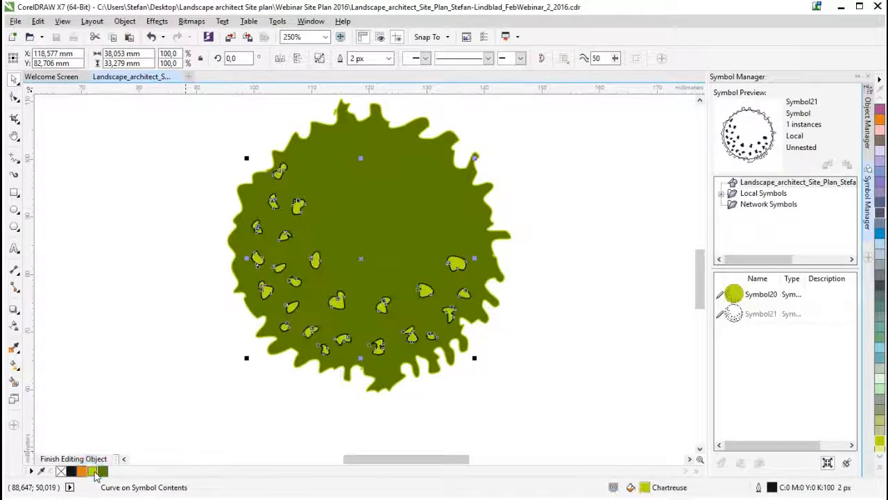
{"action": "right_click", "coordinate": [92, 472]}
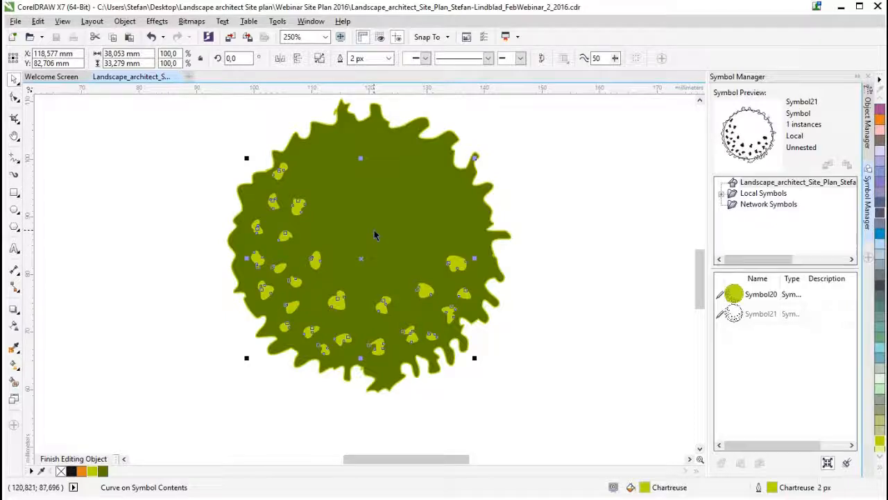
{"action": "left_click", "coordinate": [104, 472]}
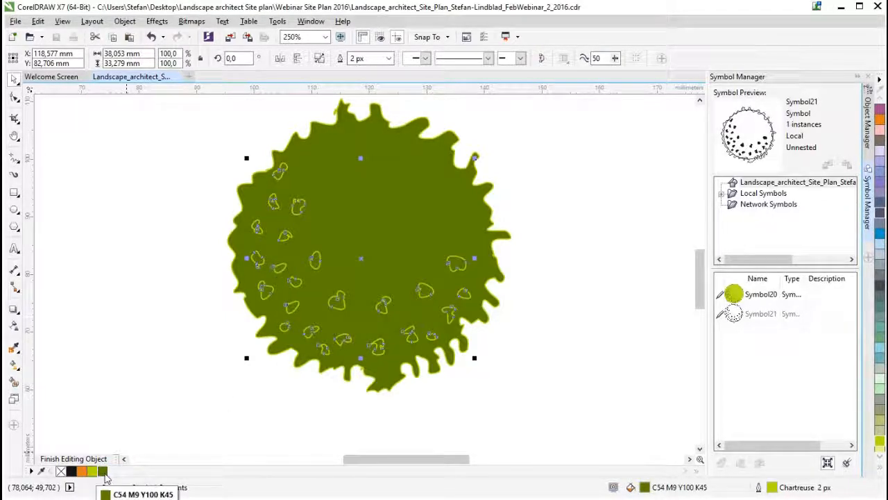
{"action": "right_click", "coordinate": [104, 472]}
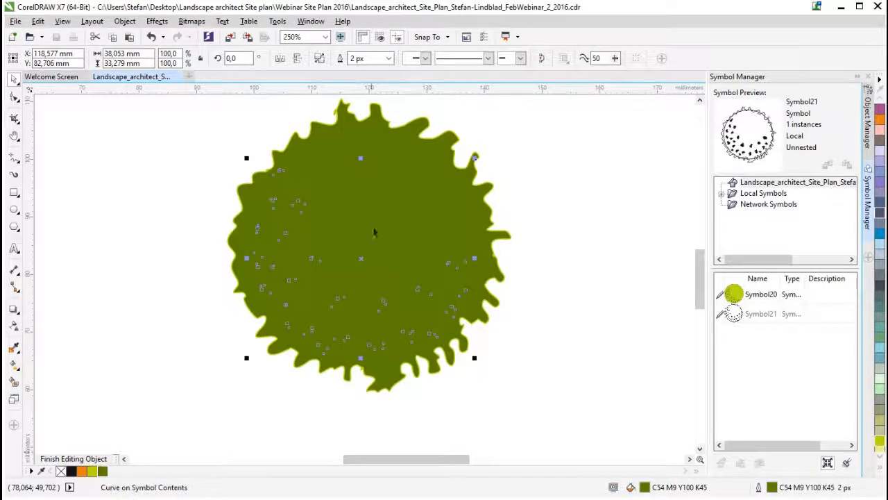
- Fill the jagged crown with green C53 M5 Y100 K27 after trying Chartreuse, and outline it in dark green C54 M9 Y100 K45
{"action": "left_click", "coordinate": [395, 193]}
{"action": "left_click", "coordinate": [92, 470]}
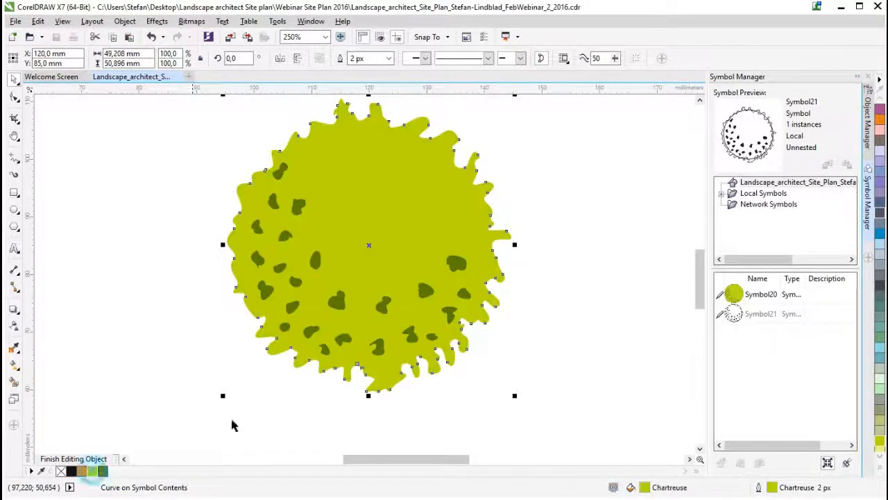
{"action": "left_click", "coordinate": [96, 472]}
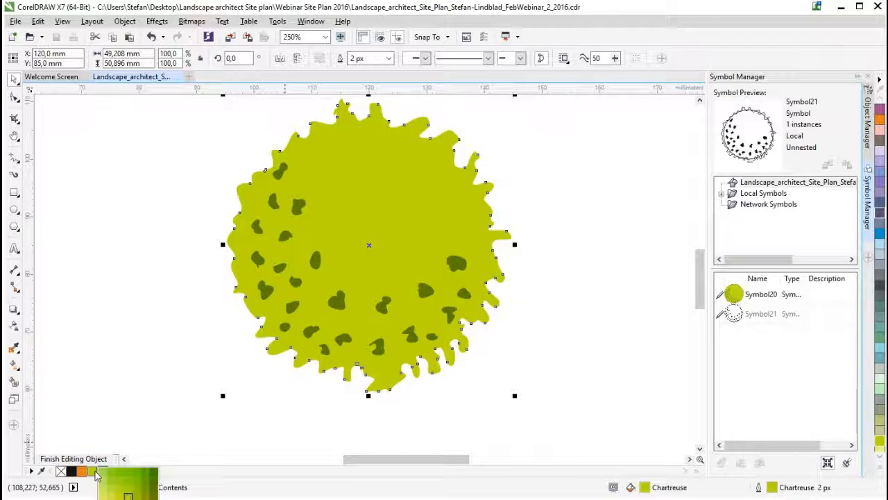
{"action": "left_click", "coordinate": [147, 487]}
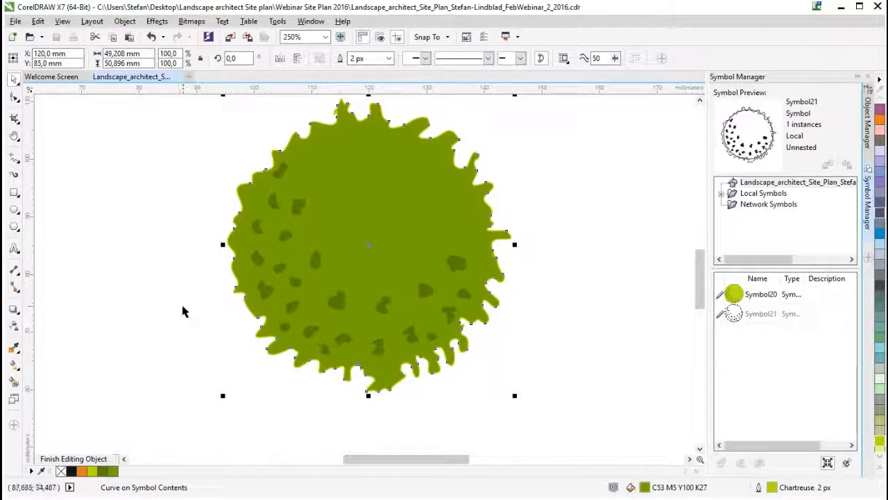
{"action": "right_click", "coordinate": [104, 472]}
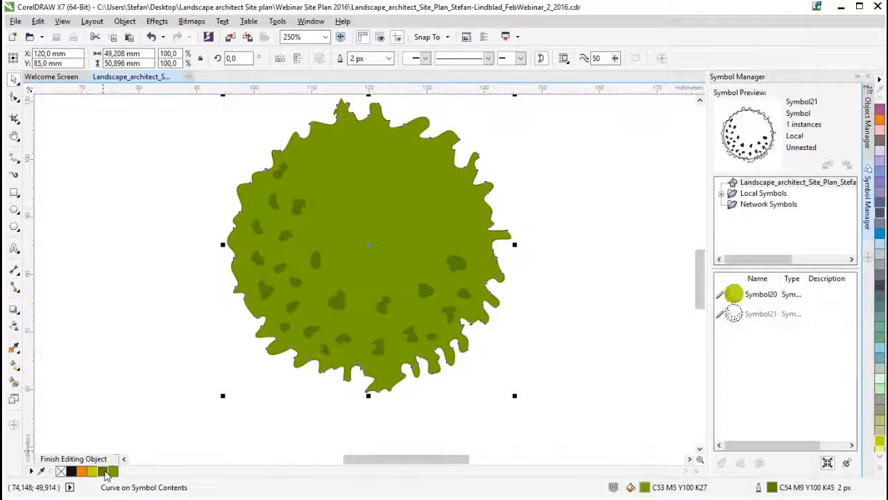
- Finish editing the jagged tree symbol and return to the site plan page
{"action": "left_click", "coordinate": [95, 353]}
{"action": "scroll", "coordinate": [497, 378], "scroll_direction": "down", "scroll_amount": 2}
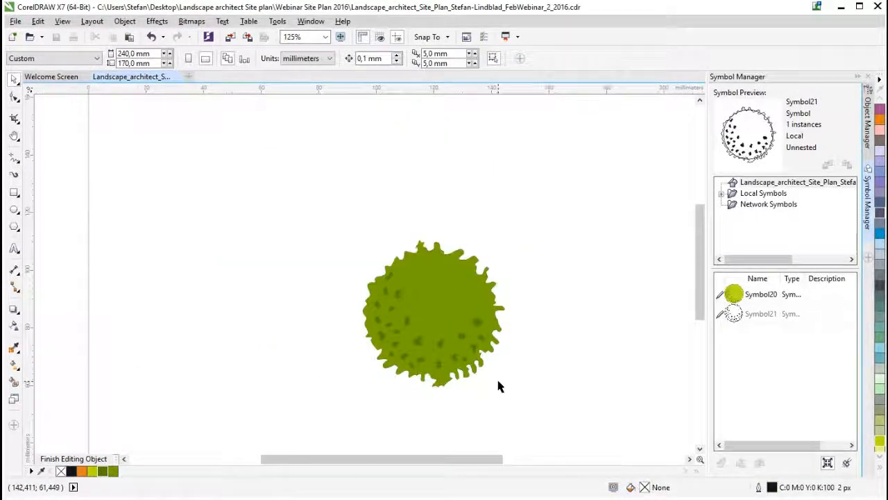
{"action": "right_click", "coordinate": [458, 316]}
{"action": "left_click", "coordinate": [510, 327]}
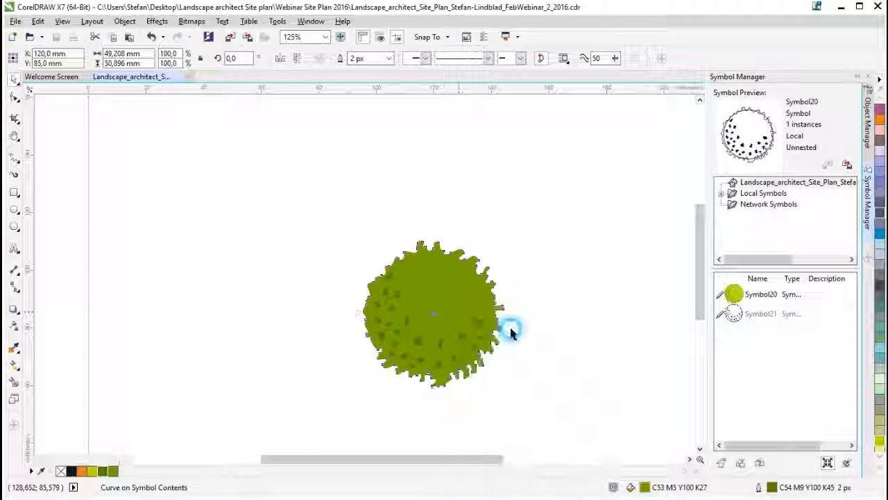
{"action": "scroll", "coordinate": [571, 347], "scroll_direction": "down", "scroll_amount": 2}
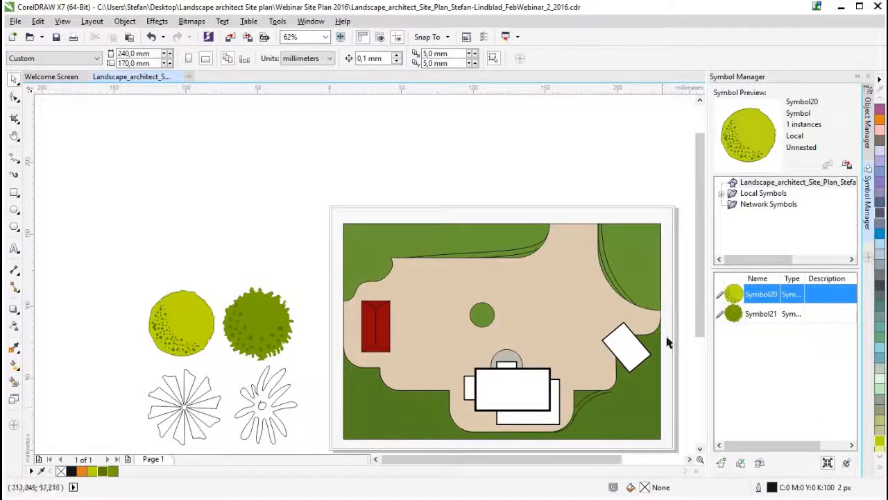
- Combine the cluster of three scalloped trees below the site plan into one curve and add it to the Symbol Manager
{"action": "left_click_drag", "start_coordinate": [701, 305], "coordinate": [701, 400]}
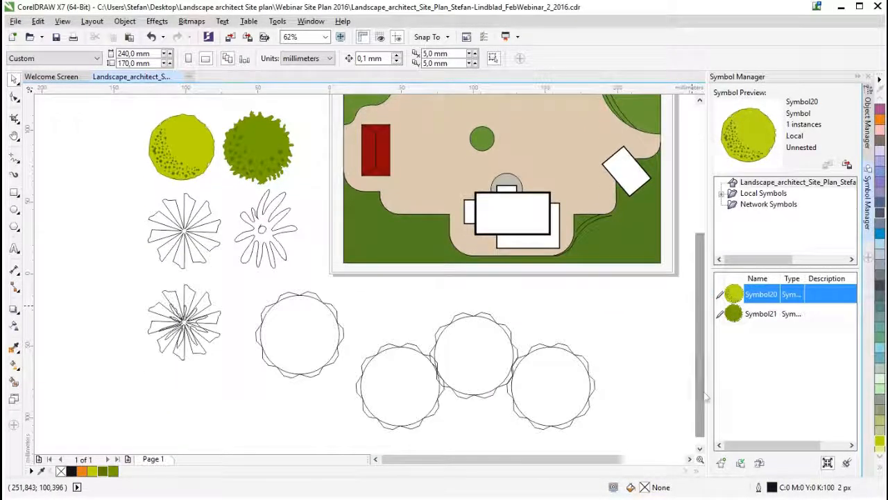
{"action": "left_click_drag", "start_coordinate": [615, 440], "coordinate": [350, 305]}
{"action": "left_click", "coordinate": [319, 59]}
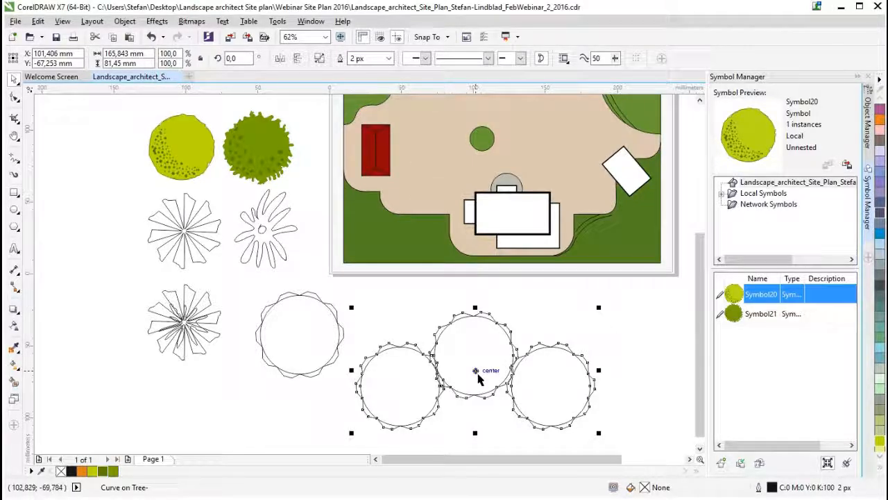
{"action": "left_click_drag", "start_coordinate": [475, 370], "coordinate": [787, 359]}
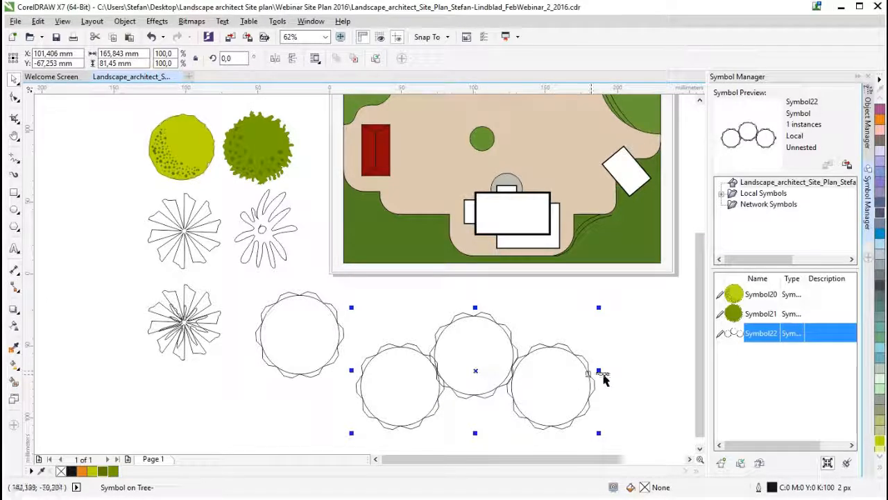
- Open the three-tree cluster symbol for editing
{"action": "left_click_drag", "start_coordinate": [699, 379], "coordinate": [700, 385]}
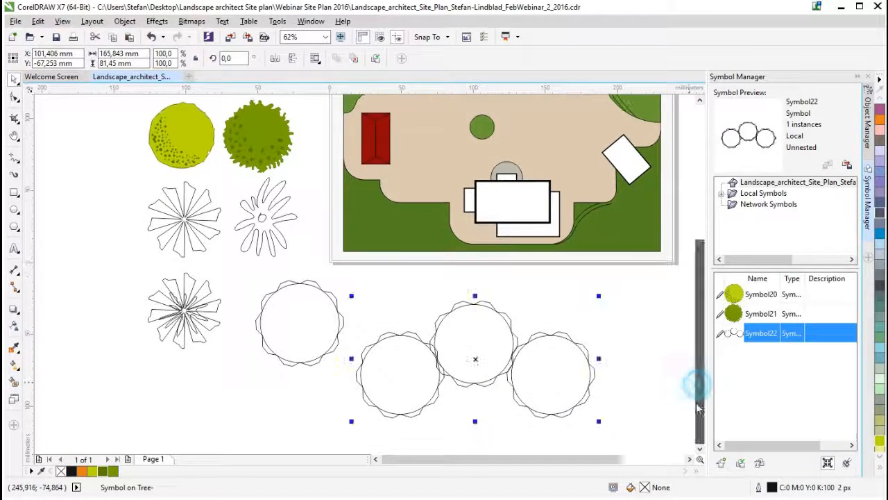
{"action": "right_click", "coordinate": [476, 361]}
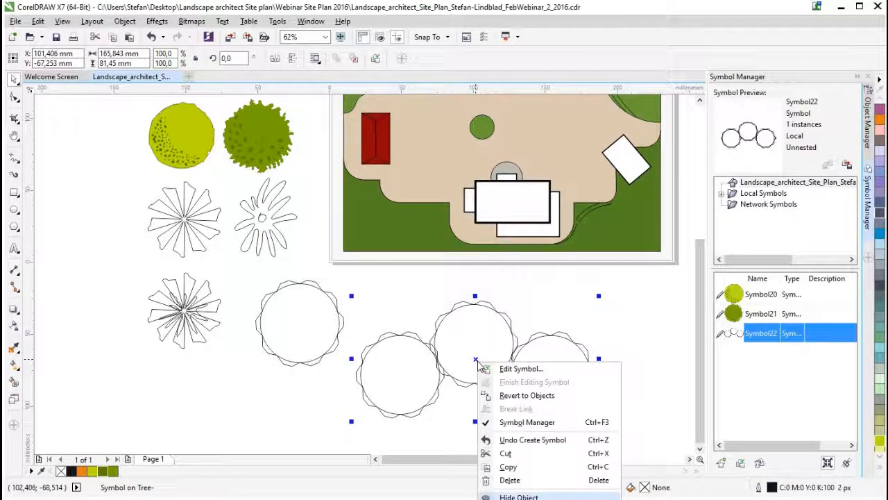
{"action": "left_click", "coordinate": [517, 368]}
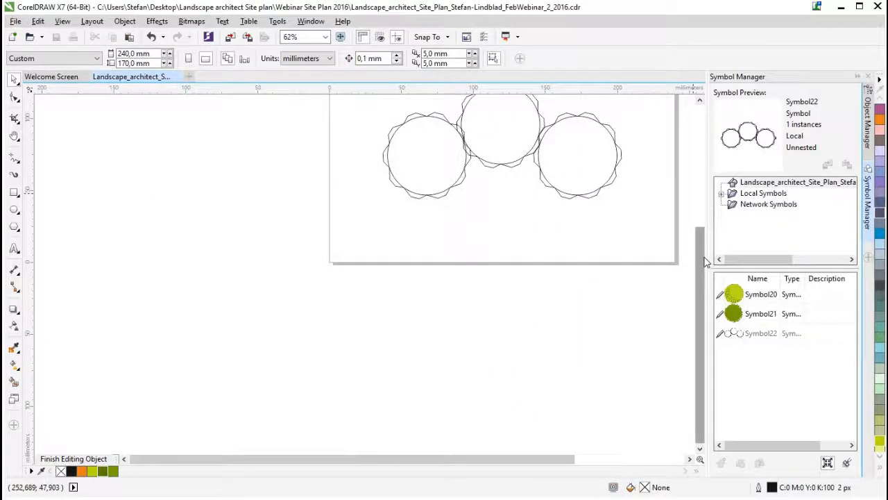
{"action": "left_click_drag", "start_coordinate": [705, 261], "coordinate": [703, 212]}
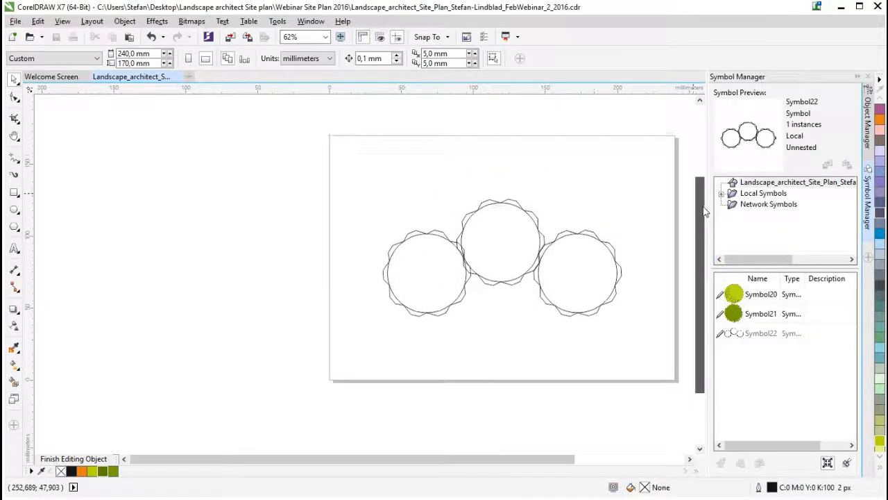
- Fill the three-tree cluster curve with green C53 M5 Y100 K27 and break it apart into separate shapes
{"action": "left_click", "coordinate": [537, 230]}
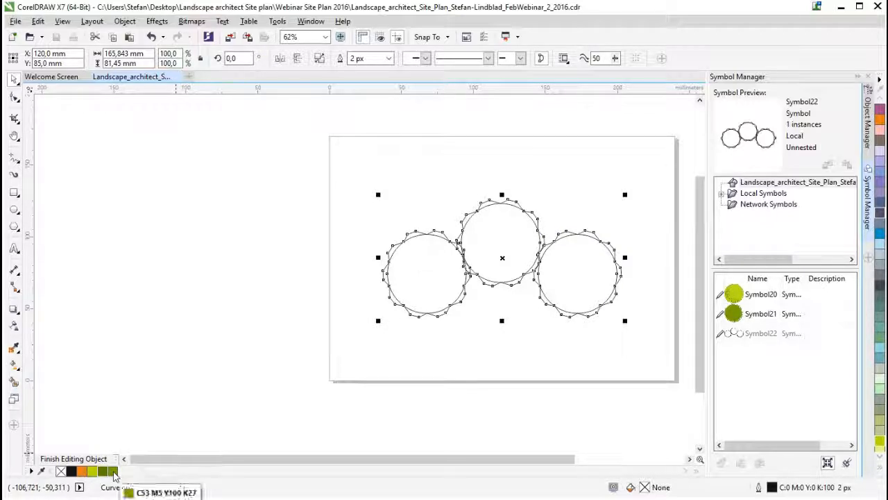
{"action": "left_click", "coordinate": [113, 472]}
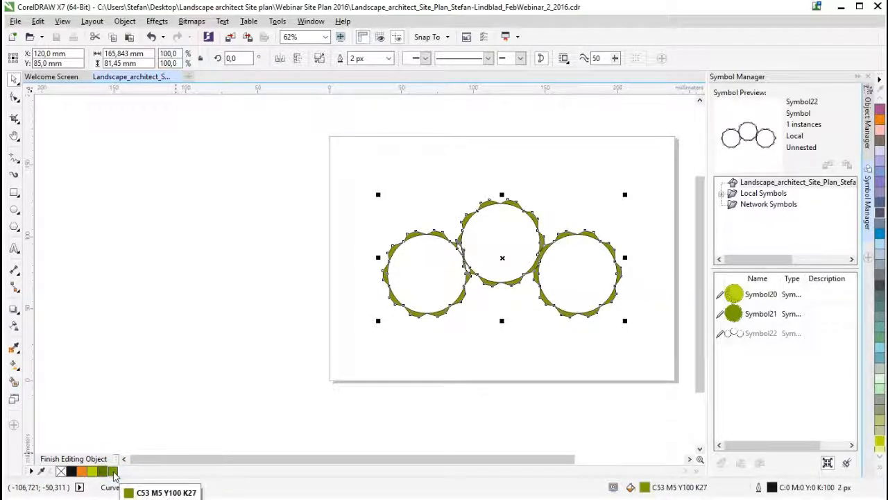
{"action": "scroll", "coordinate": [532, 230], "scroll_direction": "up", "scroll_amount": 2}
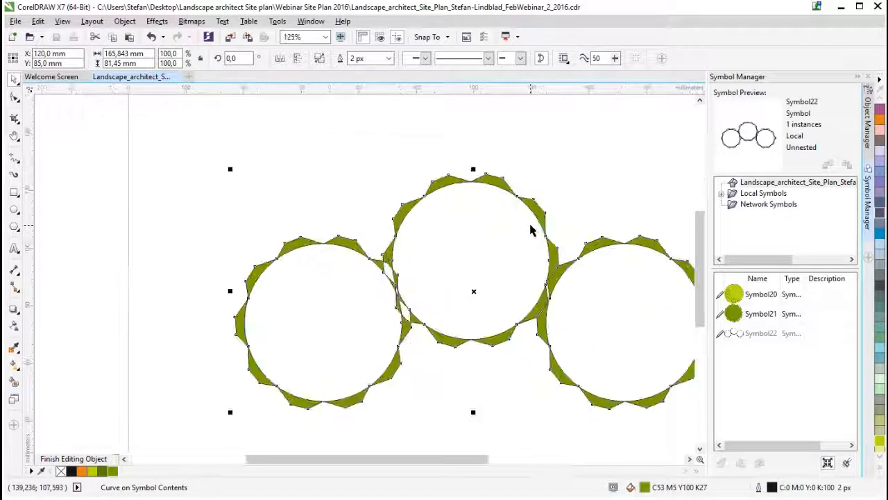
{"action": "scroll", "coordinate": [475, 209], "scroll_direction": "up", "scroll_amount": 4}
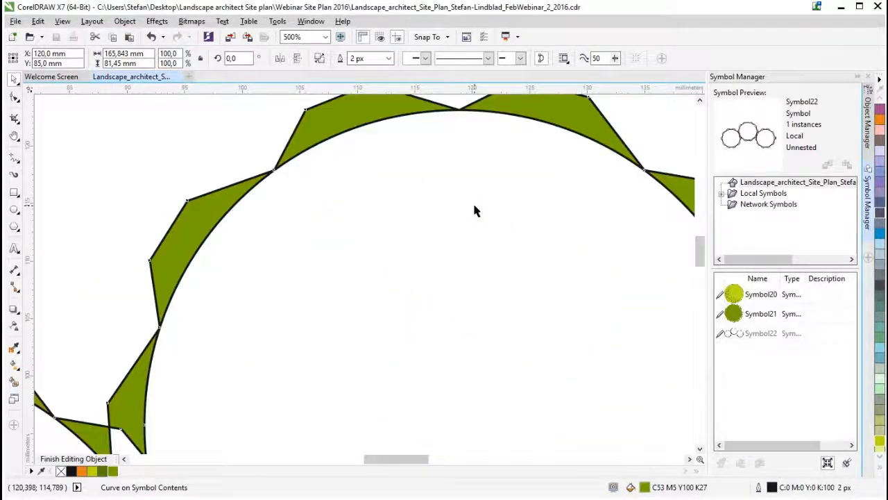
{"action": "scroll", "coordinate": [475, 209], "scroll_direction": "down", "scroll_amount": 4}
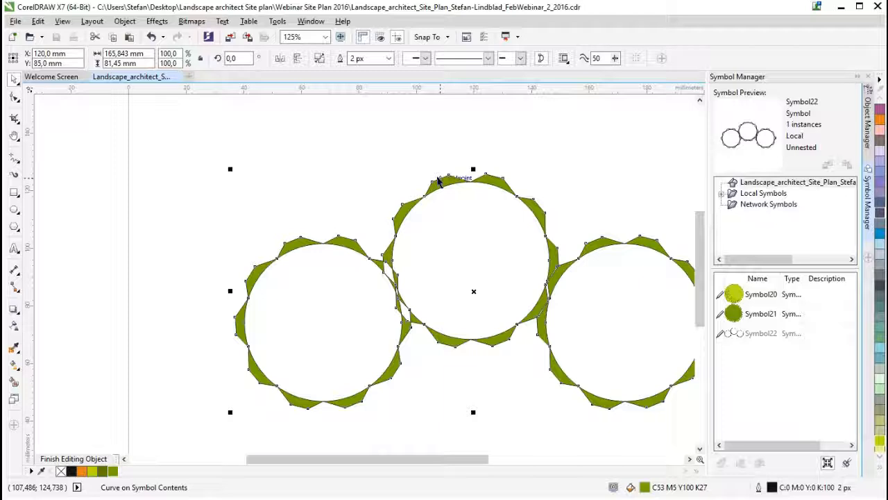
{"action": "left_click_drag", "start_coordinate": [439, 463], "coordinate": [465, 463]}
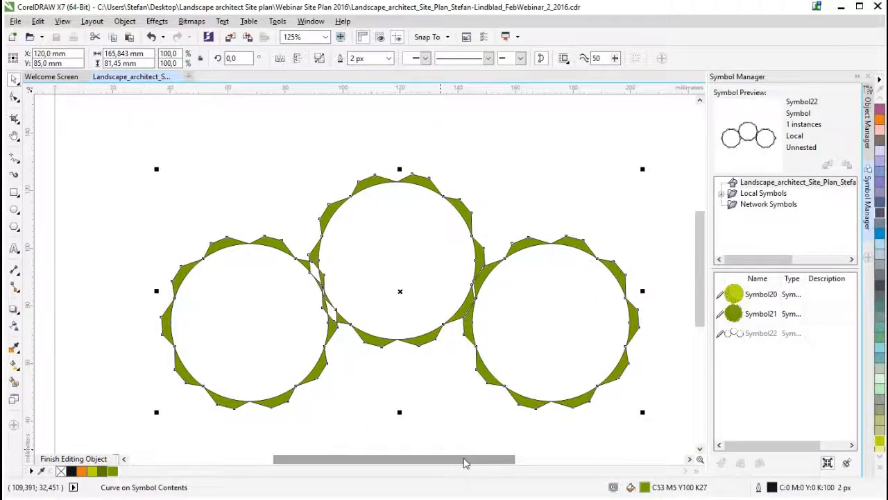
{"action": "left_click", "coordinate": [319, 60]}
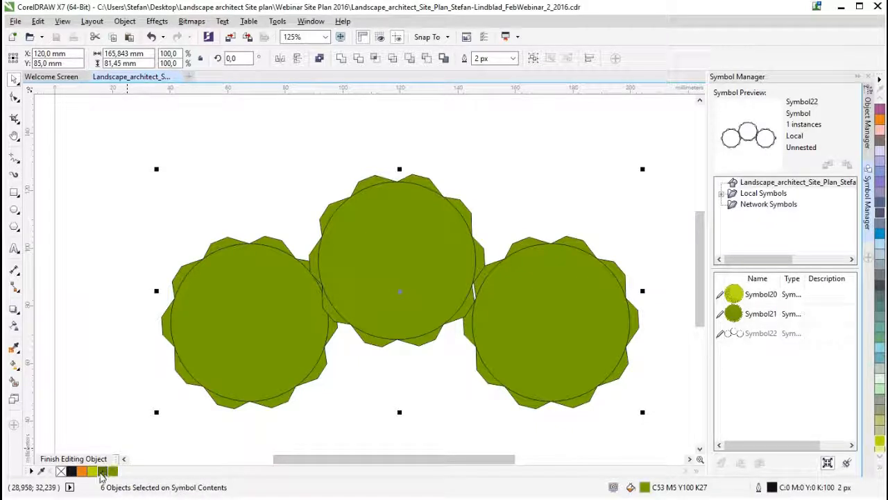
- Set the outlines of all the cluster's shapes to 5 px in dark green C54 M9 Y100 K45 after trying Chartreuse and 3 px
{"action": "right_click", "coordinate": [92, 473]}
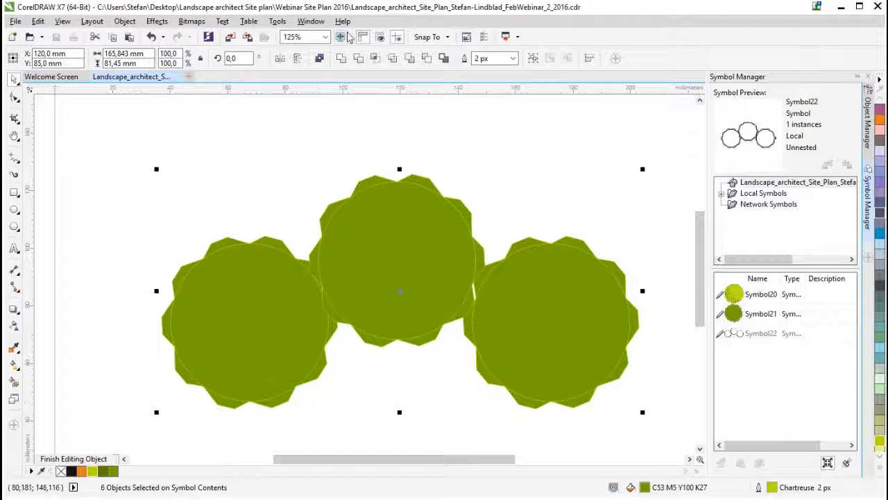
{"action": "left_click", "coordinate": [512, 58]}
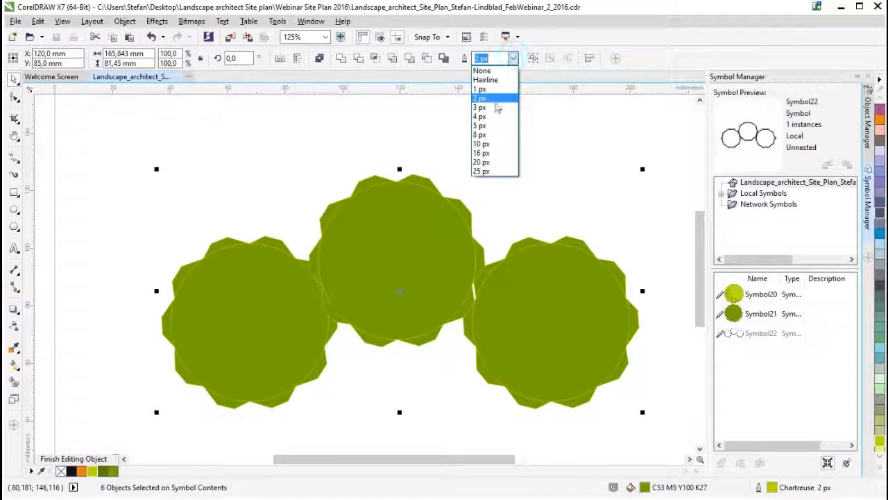
{"action": "left_click", "coordinate": [494, 108]}
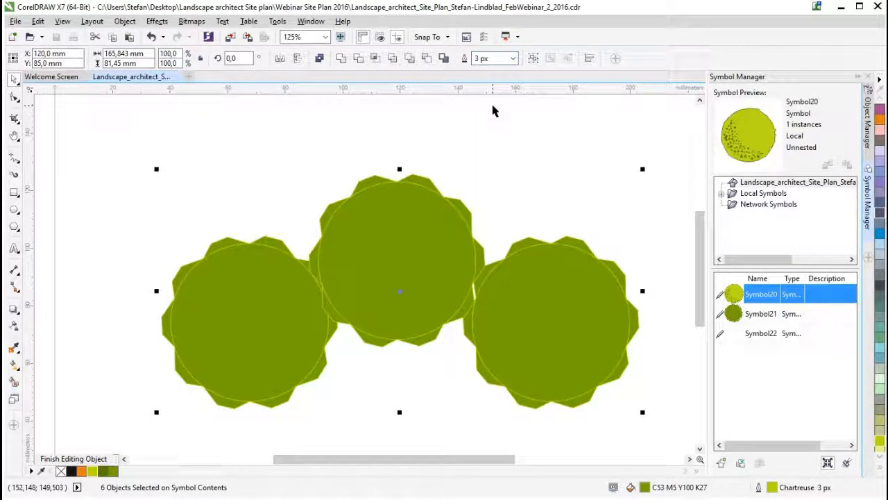
{"action": "left_click", "coordinate": [513, 58]}
{"action": "left_click", "coordinate": [489, 125]}
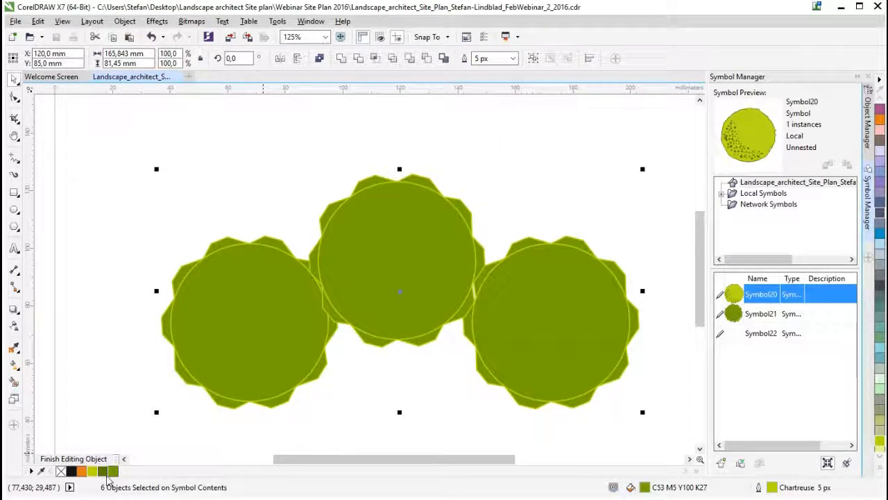
{"action": "right_click", "coordinate": [104, 473]}
{"action": "left_click", "coordinate": [452, 404]}
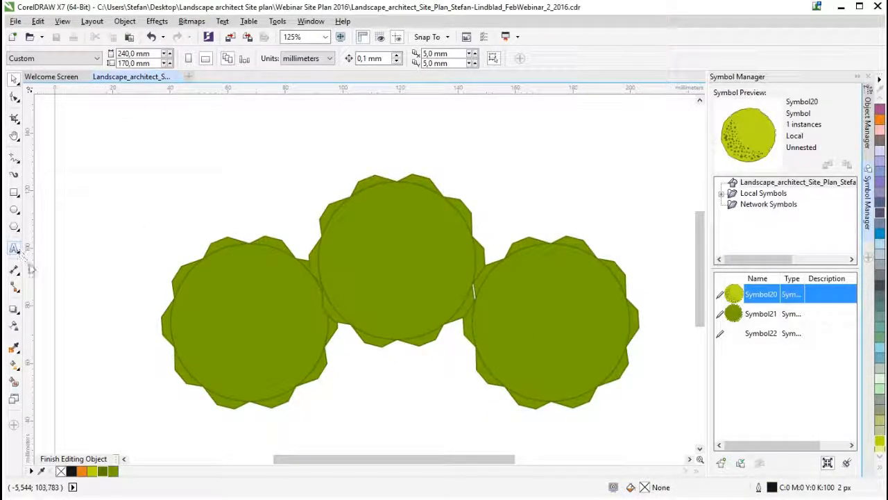
- Finish editing the three-tree cluster symbol and return to the full site plan drawing
{"action": "left_click", "coordinate": [14, 158]}
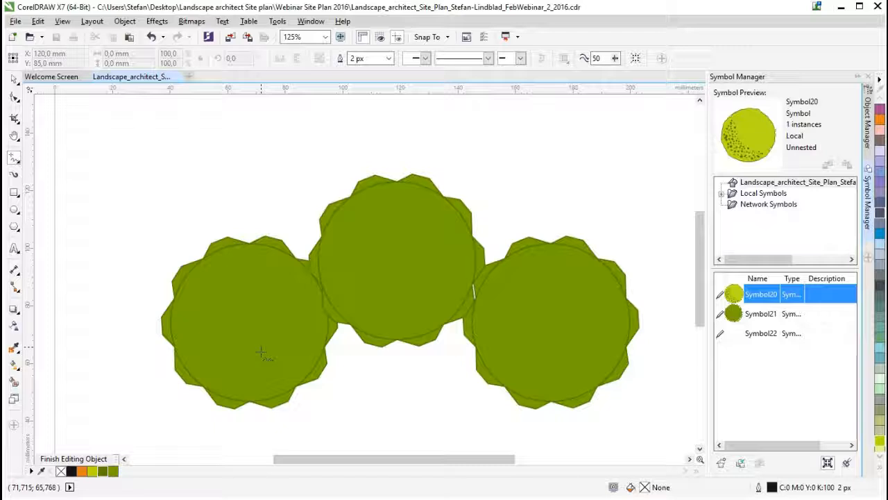
{"action": "left_click", "coordinate": [14, 80]}
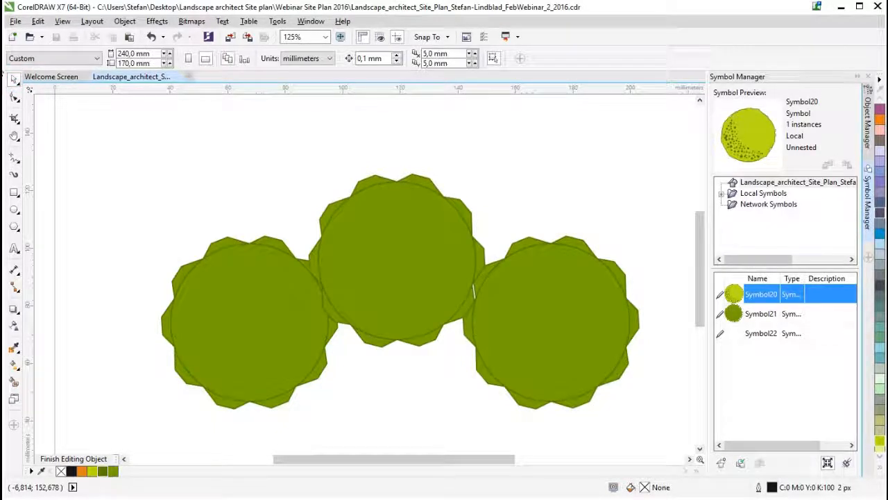
{"action": "right_click", "coordinate": [379, 272]}
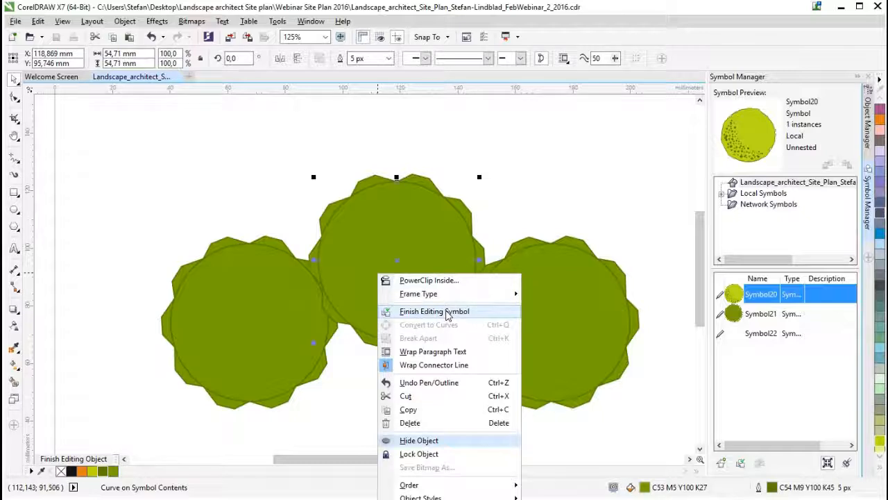
{"action": "left_click", "coordinate": [448, 313]}
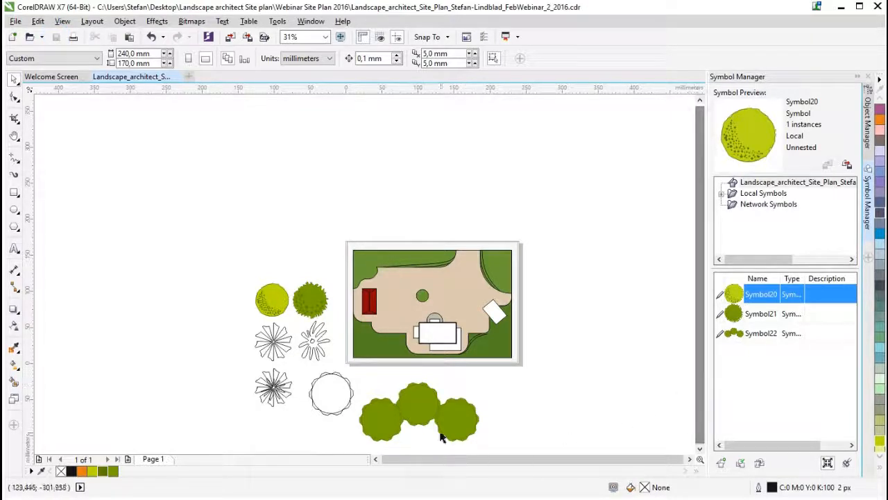
- Move the three-tree cluster onto the site plan's lower-left area, scale it to about 67%, and mirror it vertically
{"action": "left_click", "coordinate": [426, 410]}
{"action": "left_click_drag", "start_coordinate": [429, 410], "coordinate": [420, 251]}
{"action": "left_click_drag", "start_coordinate": [471, 283], "coordinate": [451, 377]}
{"action": "scroll", "coordinate": [355, 221], "scroll_direction": "up", "scroll_amount": 1}
{"action": "scroll", "coordinate": [439, 290], "scroll_direction": "down", "scroll_amount": 1}
{"action": "scroll", "coordinate": [449, 399], "scroll_direction": "up", "scroll_amount": 2}
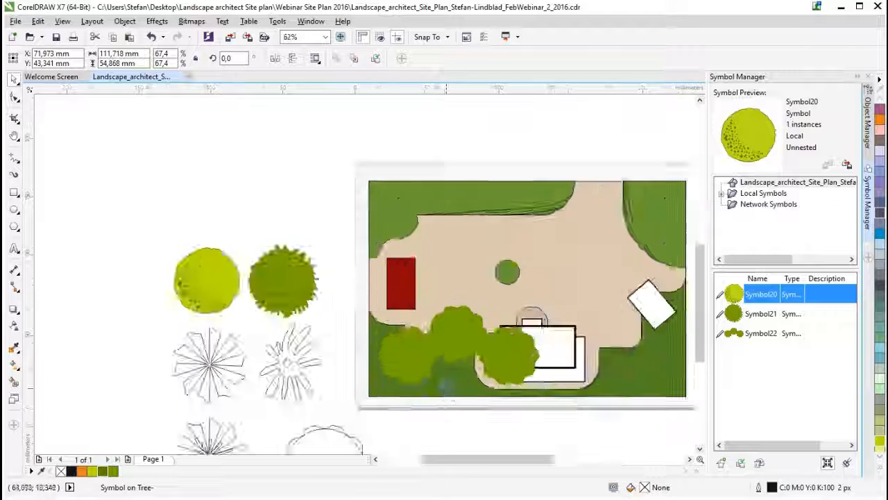
{"action": "left_click", "coordinate": [294, 59]}
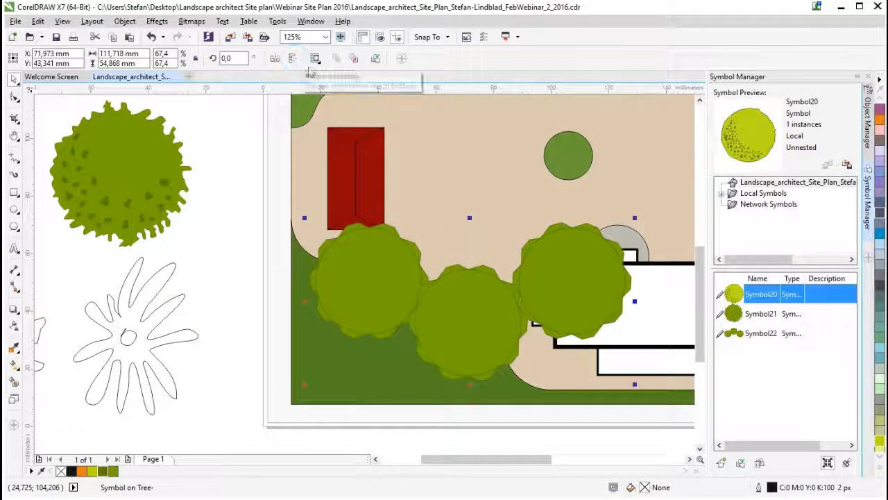
- Rotate the three-tree cluster to about 339° and scale it to about 48% on the lawn below the red building
{"action": "left_click", "coordinate": [567, 258]}
{"action": "left_click_drag", "start_coordinate": [635, 219], "coordinate": [653, 281]}
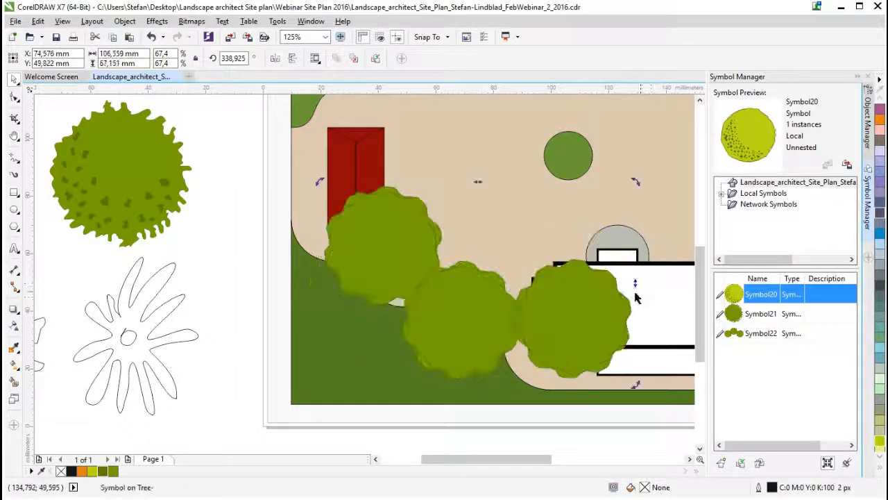
{"action": "left_click", "coordinate": [499, 319]}
{"action": "left_click_drag", "start_coordinate": [633, 181], "coordinate": [577, 248]}
{"action": "left_click_drag", "start_coordinate": [449, 332], "coordinate": [427, 339]}
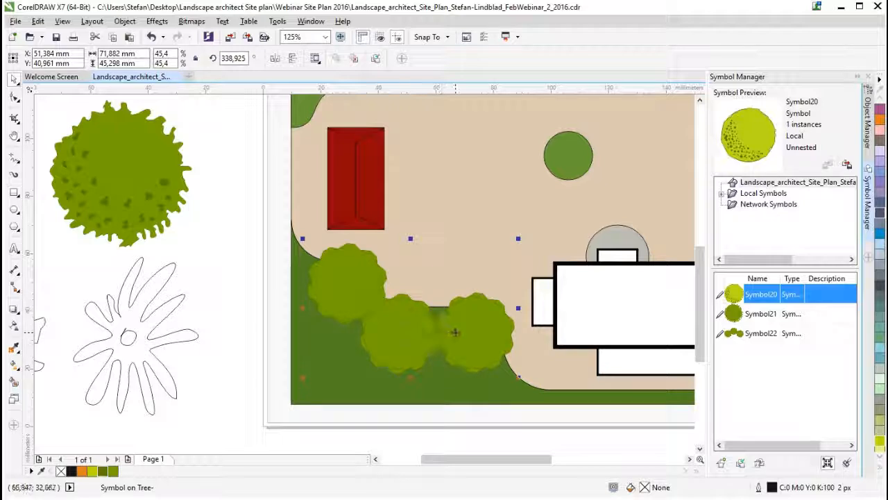
{"action": "left_click_drag", "start_coordinate": [518, 378], "coordinate": [529, 383]}
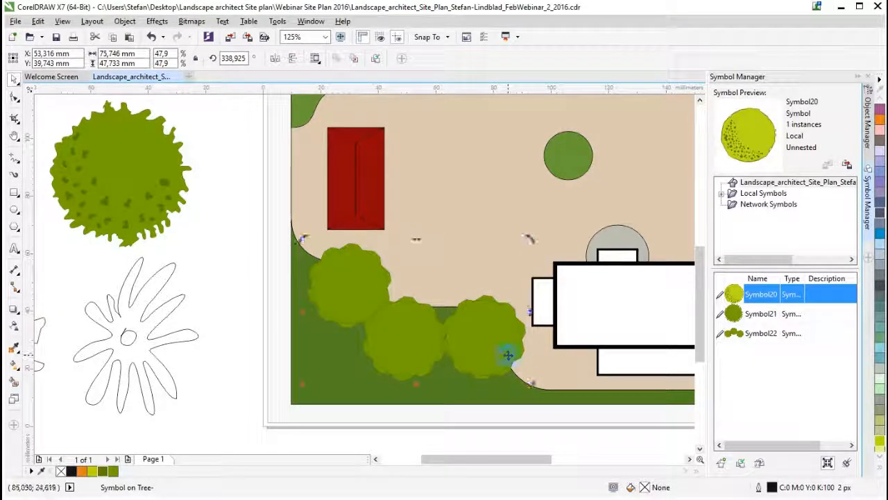
{"action": "scroll", "coordinate": [533, 329], "scroll_direction": "down", "scroll_amount": 2}
{"action": "left_click_drag", "start_coordinate": [555, 458], "coordinate": [557, 458]}
{"action": "left_click", "coordinate": [407, 398]}
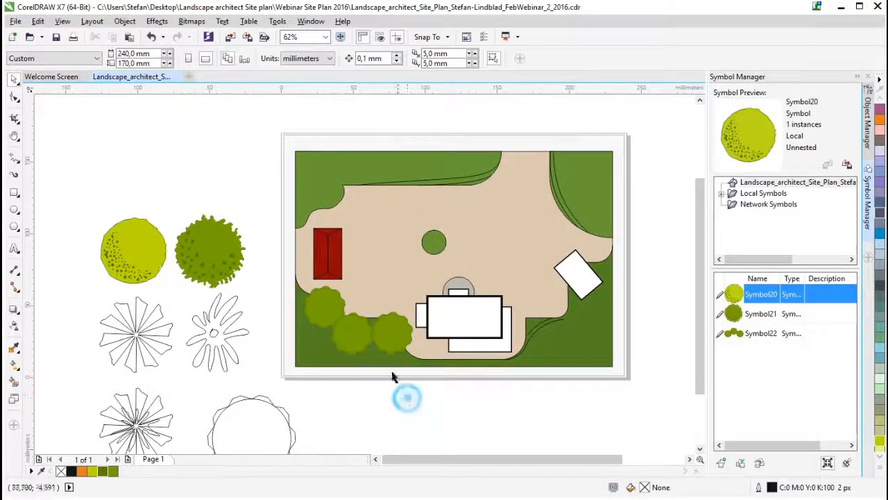
{"action": "left_click", "coordinate": [394, 336]}
- Place an instance of the spiky tree Symbol21 on the plan's upper-right lawn and scale it to about 64%
{"action": "left_click_drag", "start_coordinate": [161, 189], "coordinate": [258, 300]}
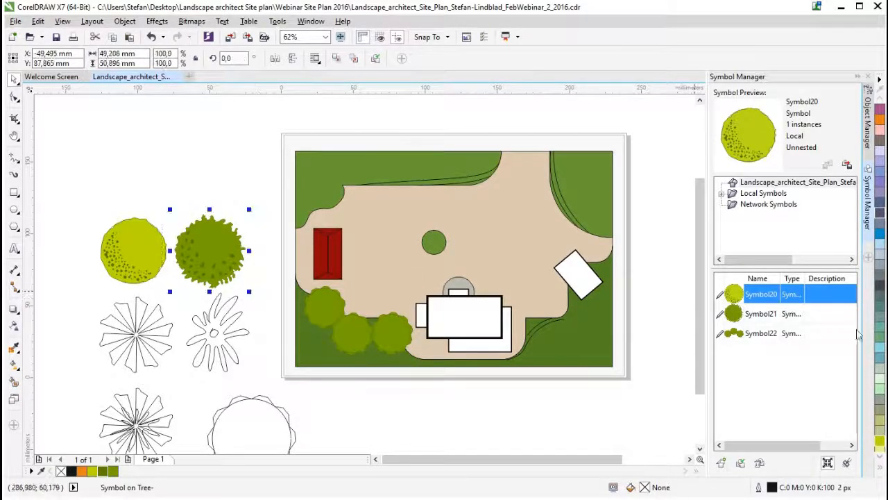
{"action": "left_click", "coordinate": [758, 316]}
{"action": "left_click_drag", "start_coordinate": [758, 316], "coordinate": [449, 208]}
{"action": "left_click_drag", "start_coordinate": [592, 179], "coordinate": [591, 176]}
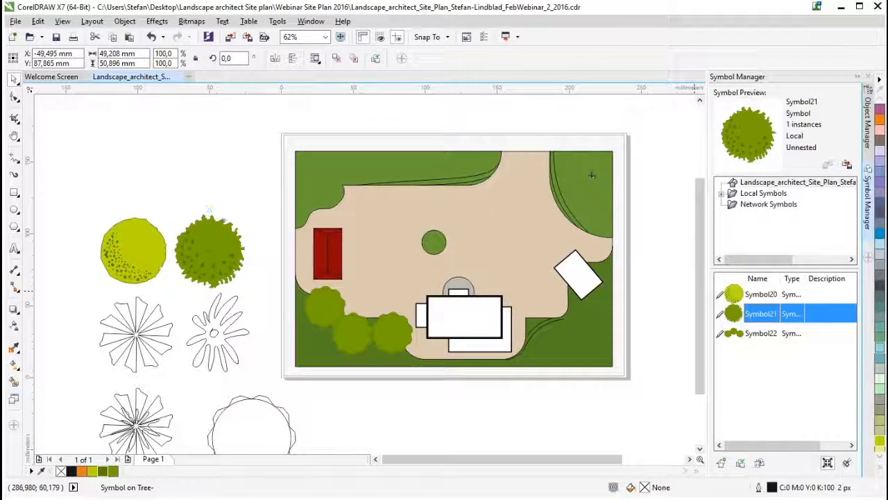
{"action": "left_click_drag", "start_coordinate": [631, 132], "coordinate": [623, 160]}
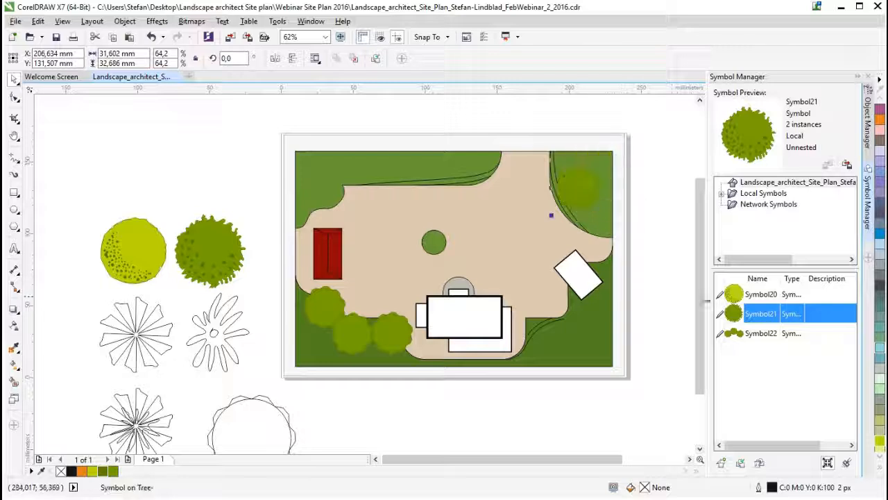
- Add another Symbol21 tree on the plan's lower-right lawn, shrink it, and move it just below the rotated white building
{"action": "left_click_drag", "start_coordinate": [756, 317], "coordinate": [585, 344]}
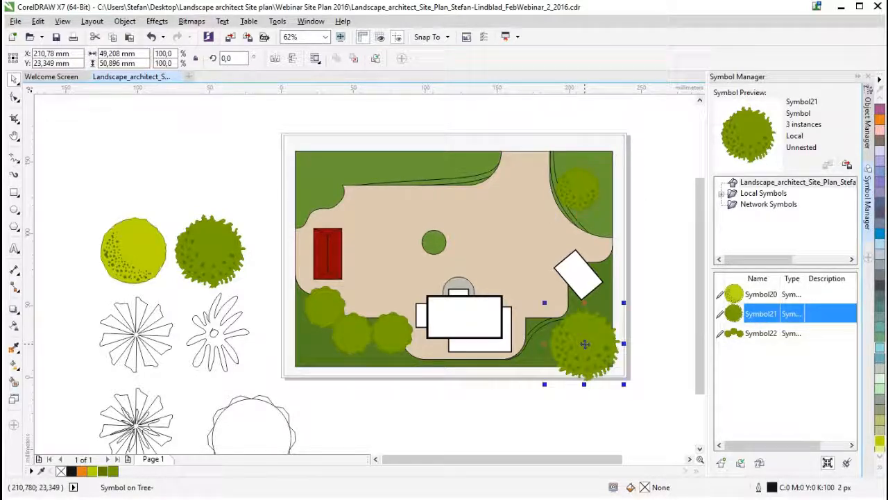
{"action": "left_click_drag", "start_coordinate": [623, 384], "coordinate": [573, 331]}
{"action": "mouse_move", "coordinate": [574, 330]}
{"action": "left_mouse_down"}
{"action": "mouse_move", "coordinate": [563, 324]}
{"action": "mouse_move", "coordinate": [589, 345]}
{"action": "mouse_move", "coordinate": [568, 314]}
{"action": "mouse_move", "coordinate": [586, 319]}
{"action": "left_mouse_up"}
- Scale the three-tree cluster down to 29% and reposition it on the lawn below the red building
{"action": "left_click", "coordinate": [406, 347]}
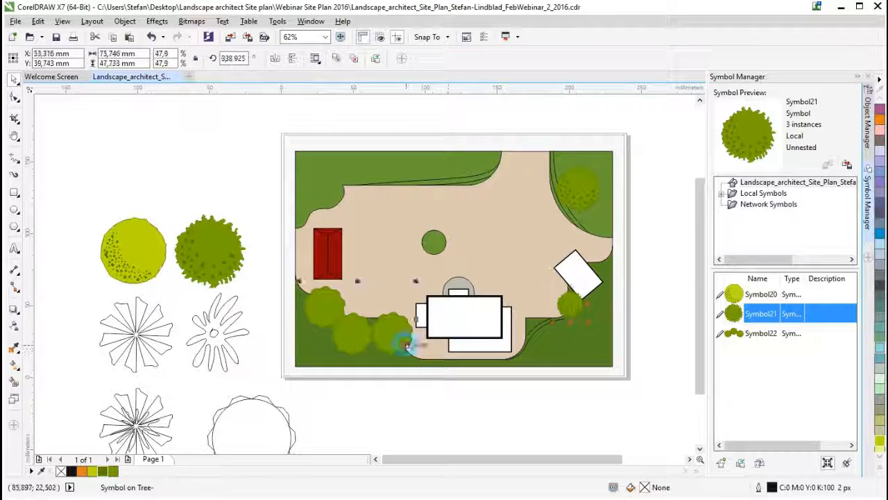
{"action": "left_click_drag", "start_coordinate": [418, 360], "coordinate": [373, 345]}
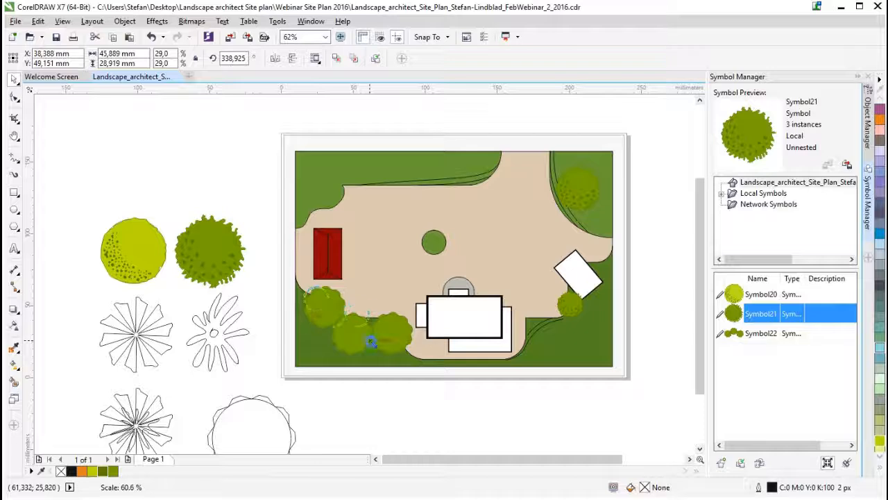
{"action": "left_click_drag", "start_coordinate": [333, 315], "coordinate": [337, 334]}
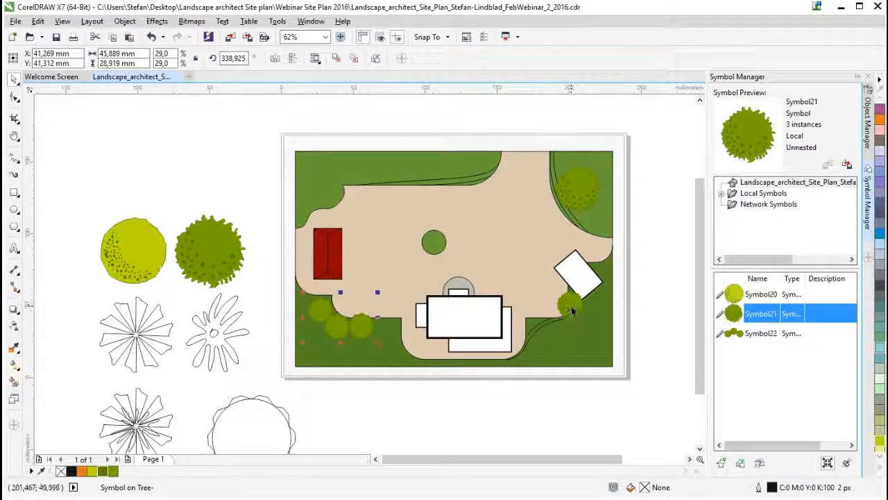
- Add one more small Symbol21 tree on the lower-right lawn, diagonally below the one beside the rotated building
{"action": "left_click_drag", "start_coordinate": [574, 340], "coordinate": [559, 340]}
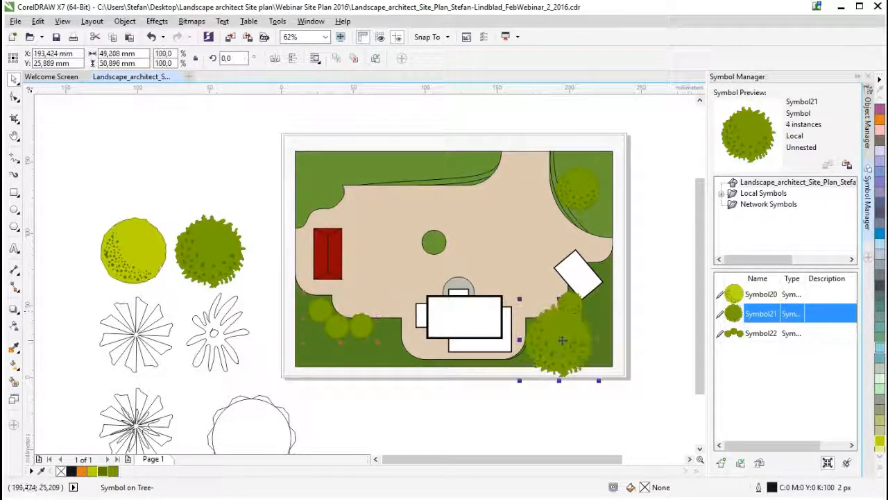
{"action": "left_click_drag", "start_coordinate": [602, 308], "coordinate": [581, 343]}
- Place an instance of the yellow-green tree Symbol20 on the plan's upper lawn and scale it to about 54%
{"action": "left_click", "coordinate": [129, 248]}
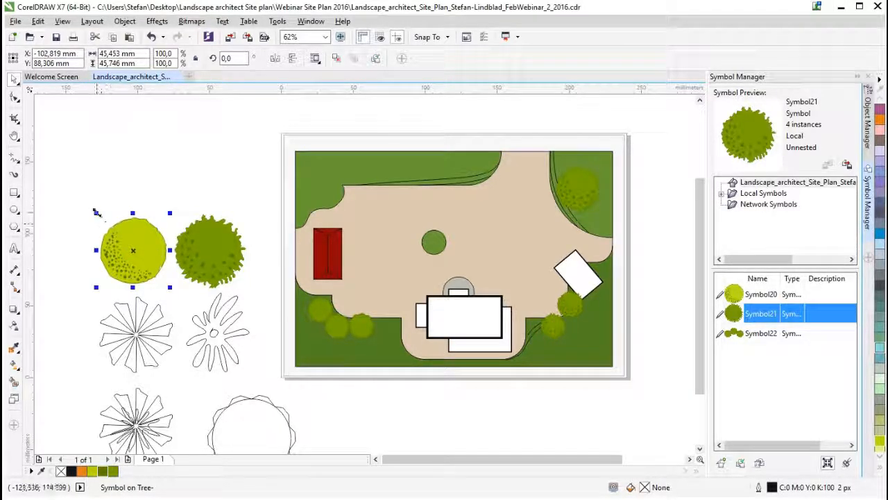
{"action": "left_click_drag", "start_coordinate": [770, 294], "coordinate": [381, 165]}
{"action": "left_click_drag", "start_coordinate": [405, 126], "coordinate": [372, 174]}
- Add a second Symbol20 tree in the plan's upper-left corner and scale it down to fit the lawn
{"action": "left_click", "coordinate": [757, 295]}
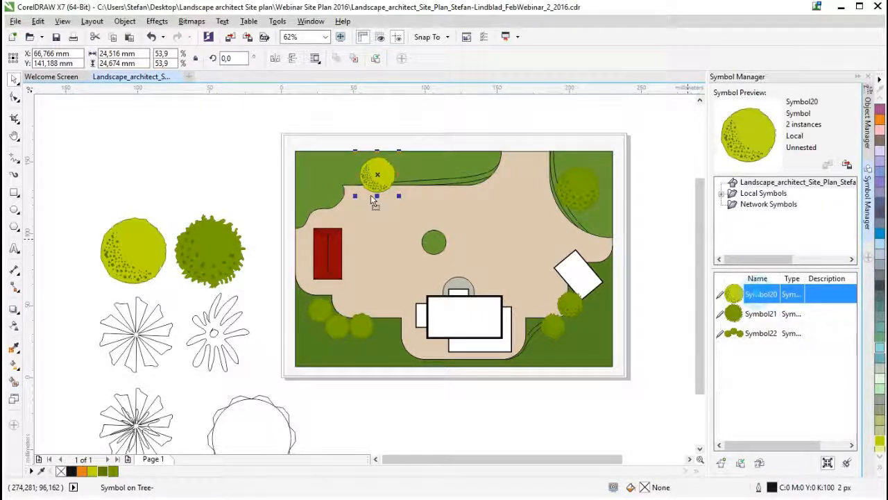
{"action": "left_click_drag", "start_coordinate": [311, 169], "coordinate": [311, 169]}
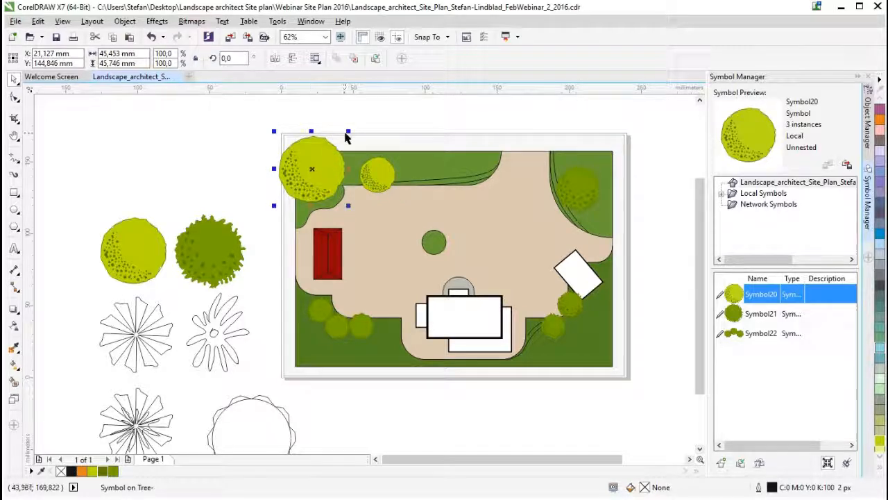
{"action": "left_click_drag", "start_coordinate": [347, 132], "coordinate": [340, 189]}
{"action": "left_click", "coordinate": [581, 196]}
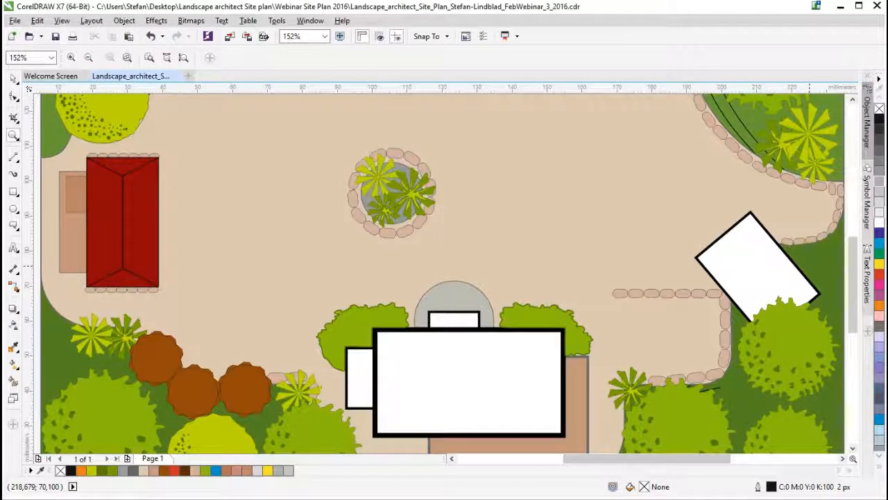
- Examine the whole planted site plan with its trees, plants, stone edging and buildings
{"action": "right_click", "coordinate": [543, 271]}
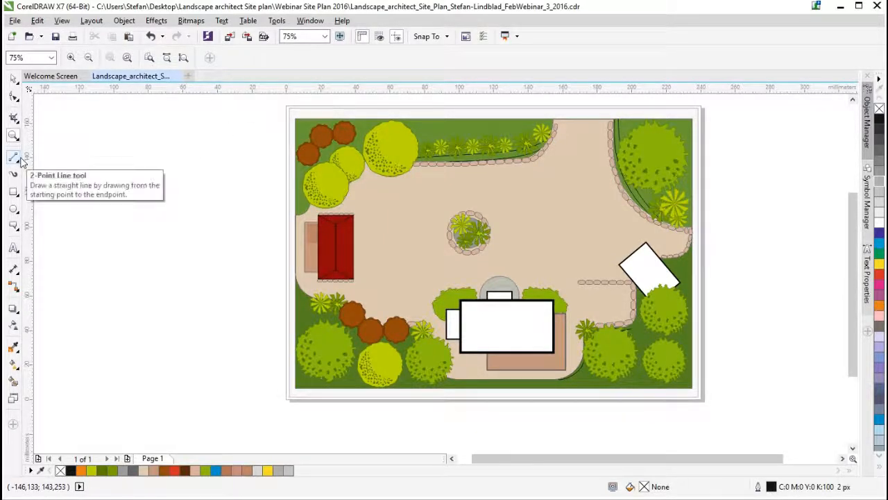
{"action": "key", "text": "ctrl+a"}
{"action": "left_click", "coordinate": [324, 36]}
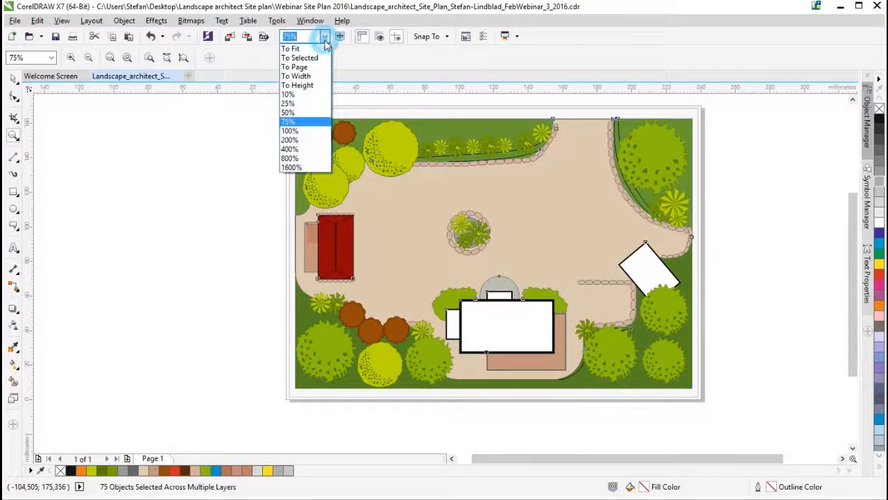
{"action": "left_click", "coordinate": [306, 58]}
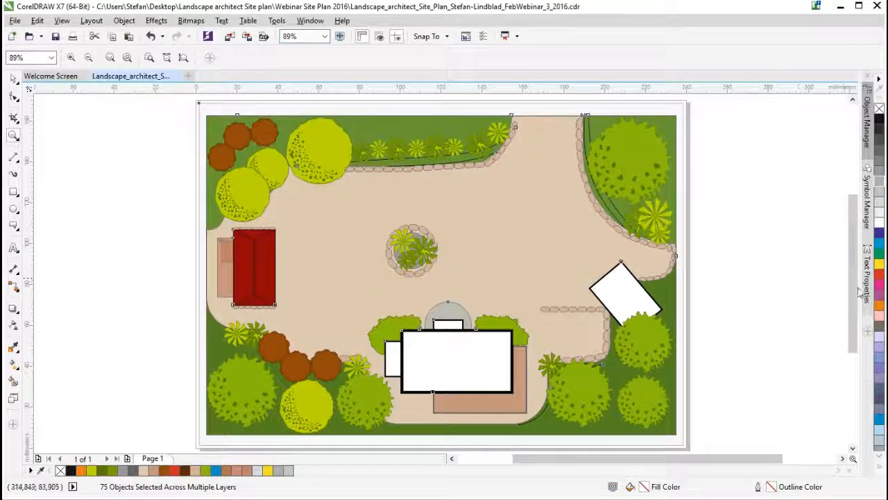
{"action": "left_click", "coordinate": [13, 78]}
{"action": "left_click", "coordinate": [772, 321]}
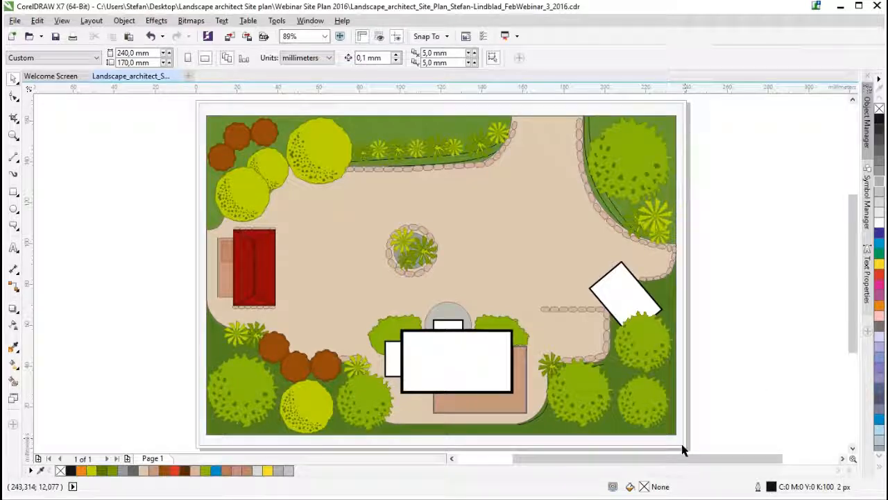
{"action": "left_click_drag", "start_coordinate": [676, 458], "coordinate": [647, 461]}
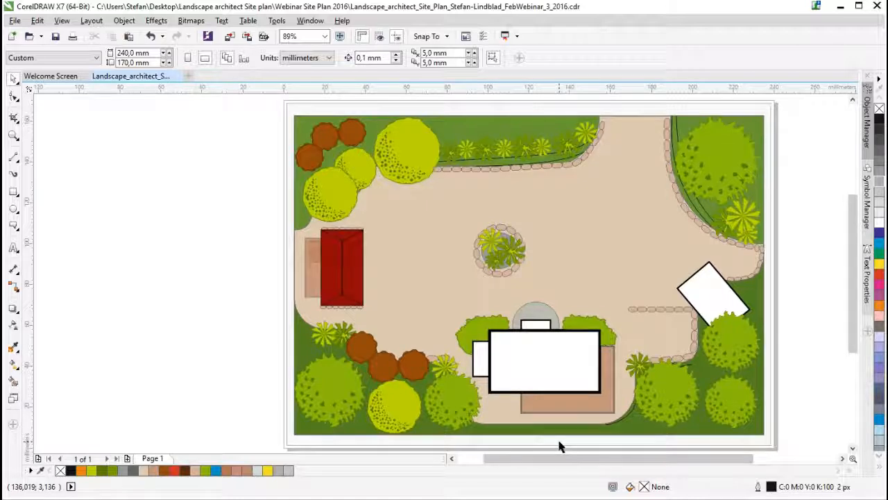
{"action": "left_click_drag", "start_coordinate": [561, 455], "coordinate": [539, 467]}
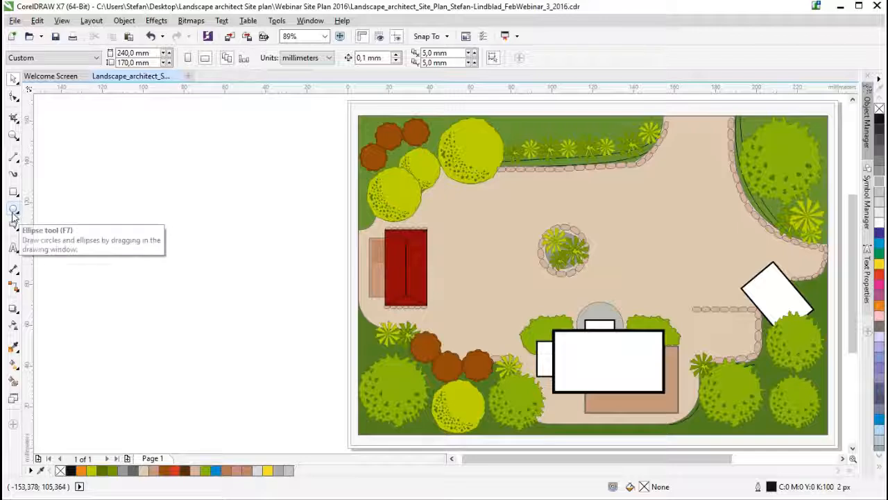
{"action": "left_click_drag", "start_coordinate": [509, 464], "coordinate": [542, 463]}
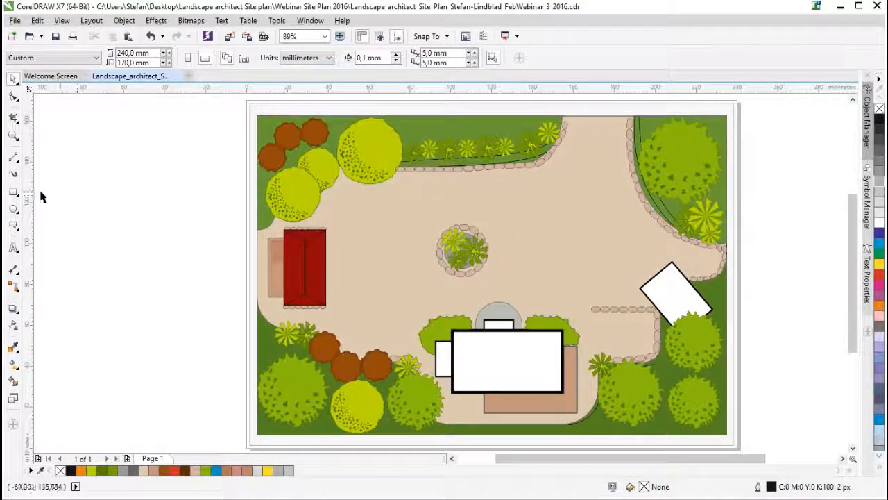
- Draw three paragraph text frames about 71 mm wide left of the site plan and two about 42 mm wide right of it
{"action": "left_click", "coordinate": [13, 247]}
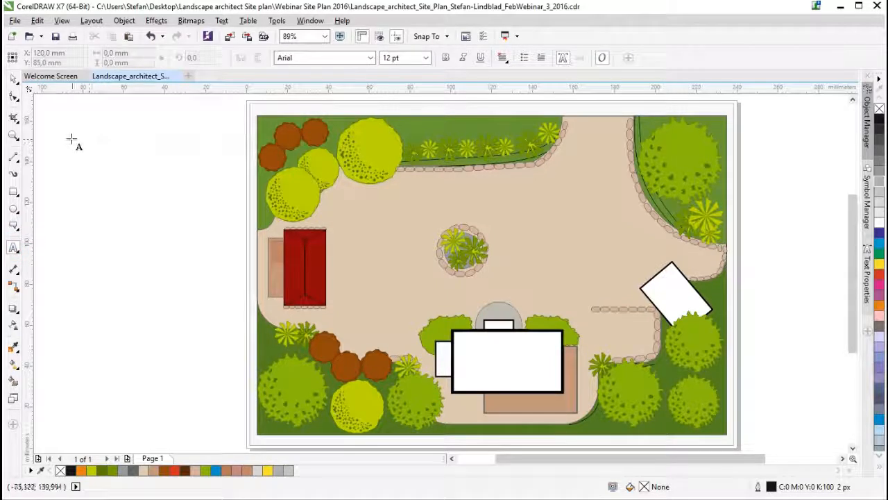
{"action": "left_click_drag", "start_coordinate": [64, 119], "coordinate": [208, 192]}
{"action": "left_click_drag", "start_coordinate": [63, 205], "coordinate": [214, 284]}
{"action": "left_click_drag", "start_coordinate": [64, 294], "coordinate": [208, 360]}
{"action": "left_click_drag", "start_coordinate": [749, 112], "coordinate": [837, 189]}
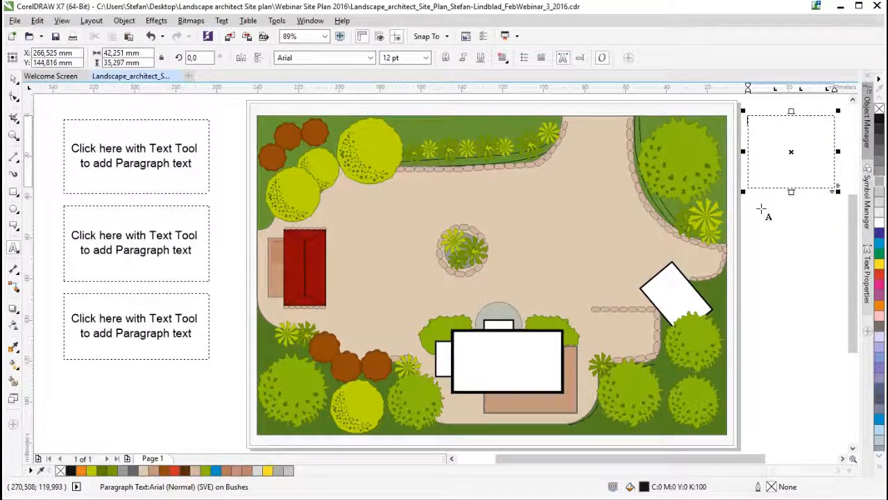
{"action": "left_click_drag", "start_coordinate": [748, 204], "coordinate": [837, 258]}
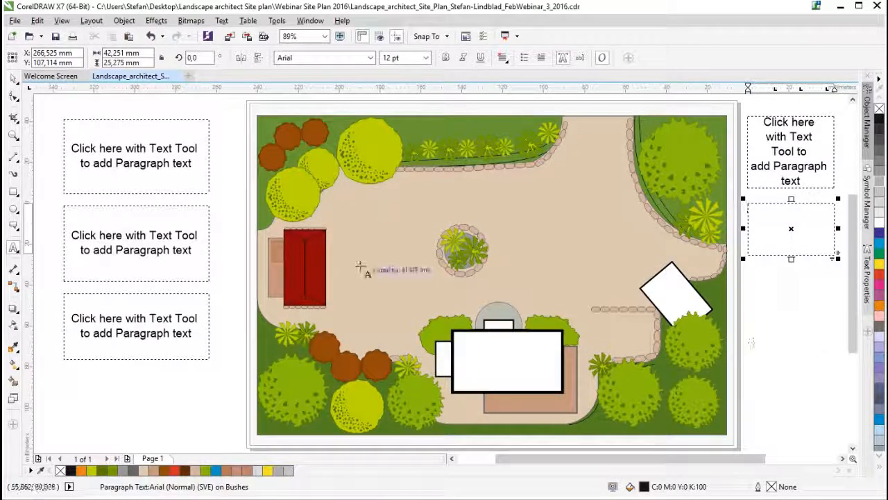
- Fill the uppermost paragraph frame on the plan's left side with placeholder text
{"action": "left_click", "coordinate": [13, 79]}
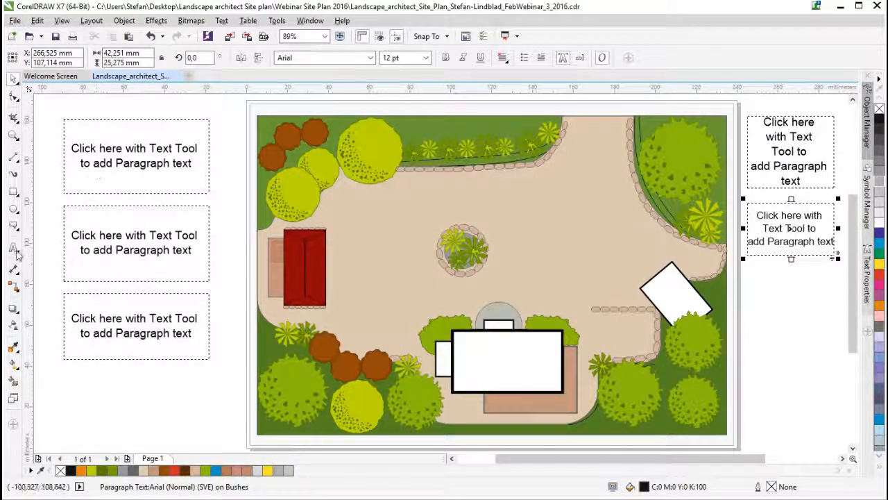
{"action": "key", "text": "F8"}
{"action": "left_click", "coordinate": [101, 145]}
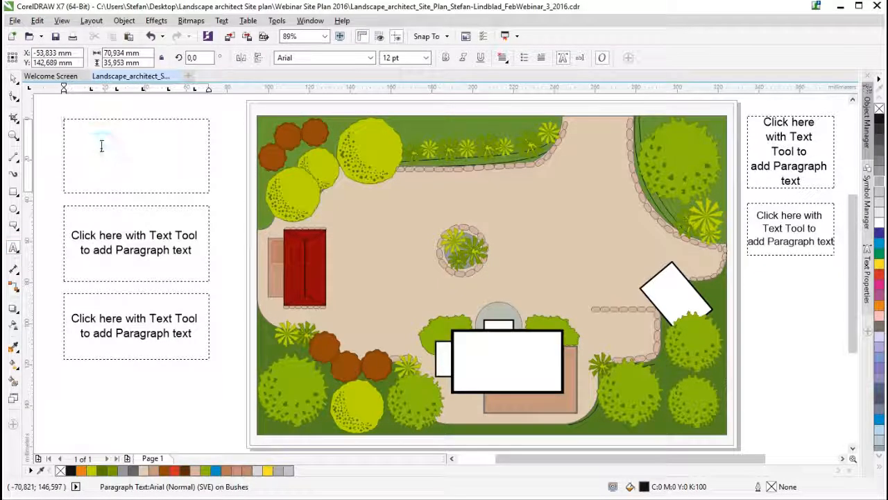
{"action": "right_click", "coordinate": [102, 146]}
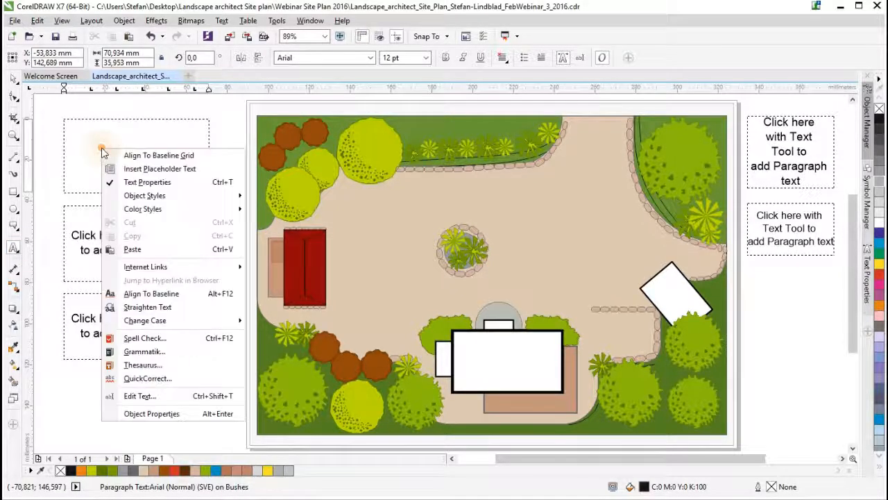
{"action": "left_click", "coordinate": [141, 169]}
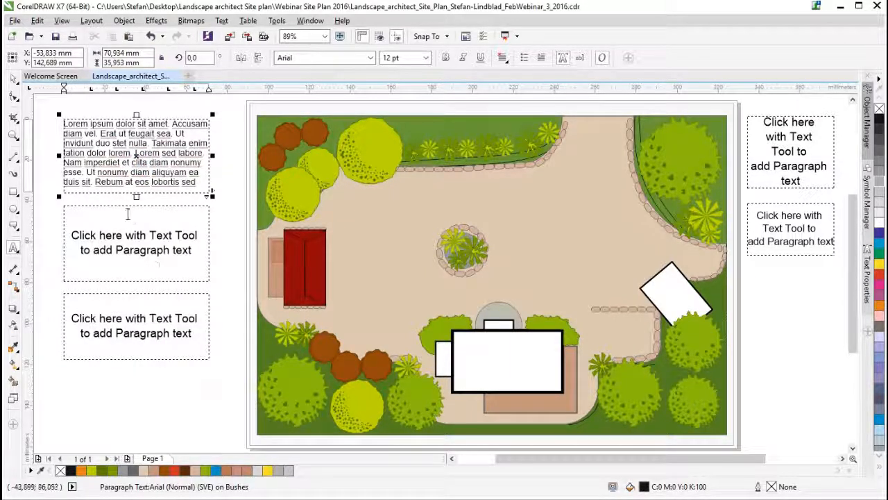
- Enter "Artist Studio", "Reed roof," and "Terrace, sand colour" on three lines in the middle frame left of the plan
{"action": "left_click", "coordinate": [96, 236]}
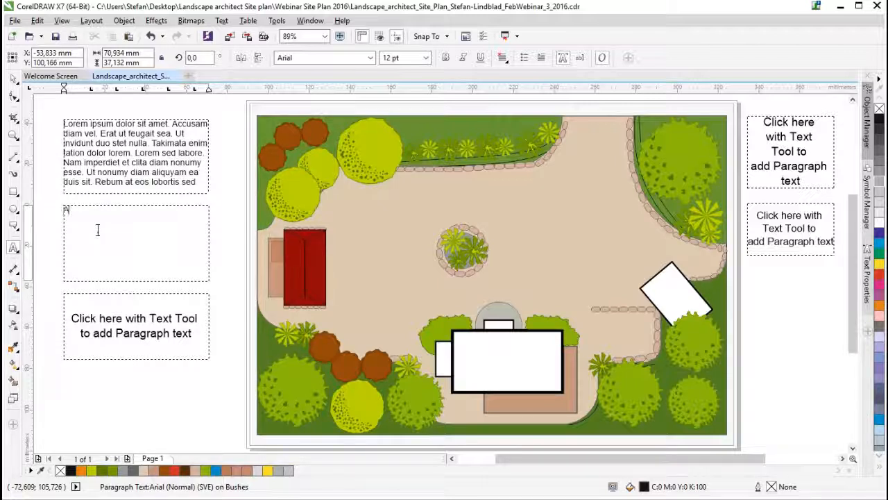
{"action": "type", "text": "Artist Studio "}
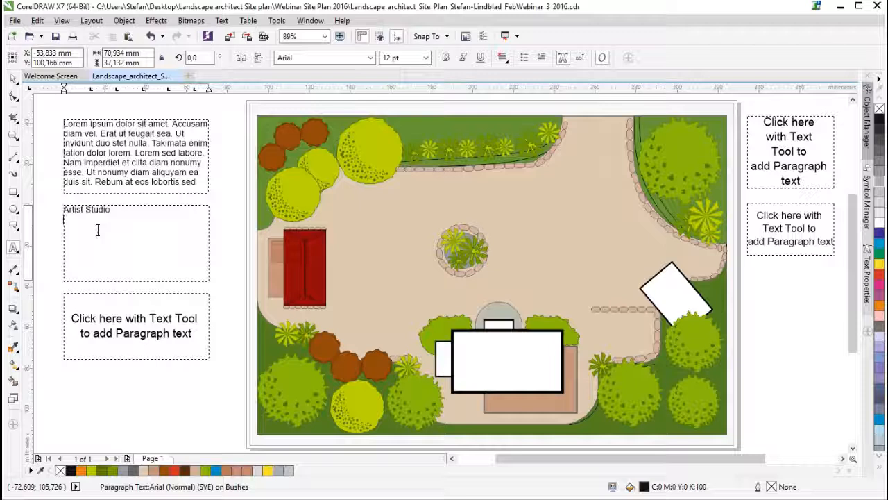
{"action": "type", "text": "Reed roof,"}
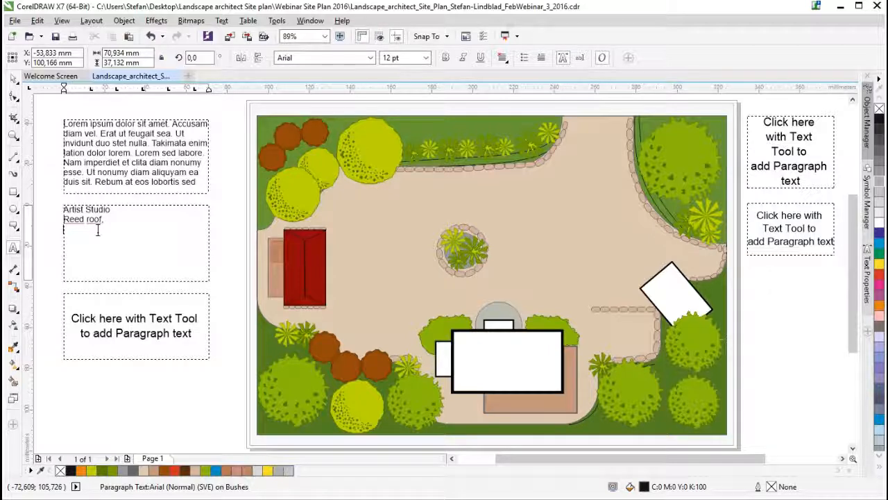
{"action": "type", "text": "Terrace, sand colour"}
- Copy the three Artist Studio lines into a separate artistic text object and place it between the red building and the round plant bed
{"action": "left_click_drag", "start_coordinate": [159, 229], "coordinate": [64, 209]}
{"action": "key", "text": "ctrl+c"}
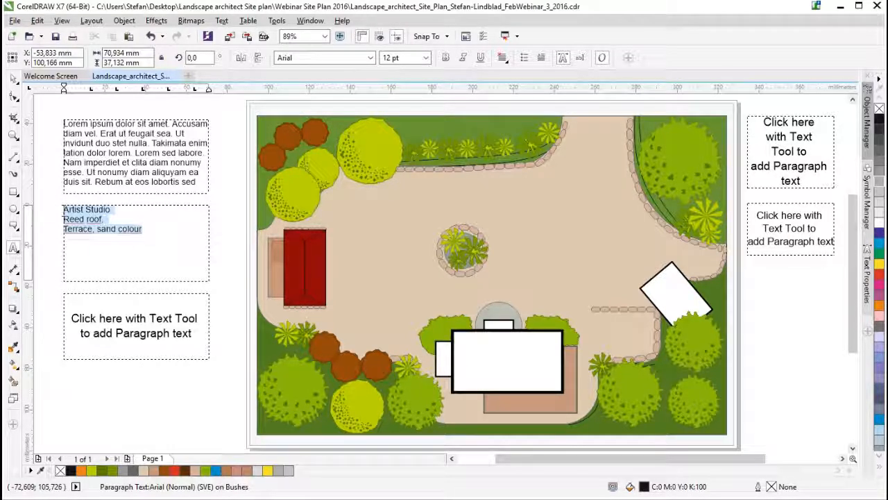
{"action": "left_click", "coordinate": [177, 224]}
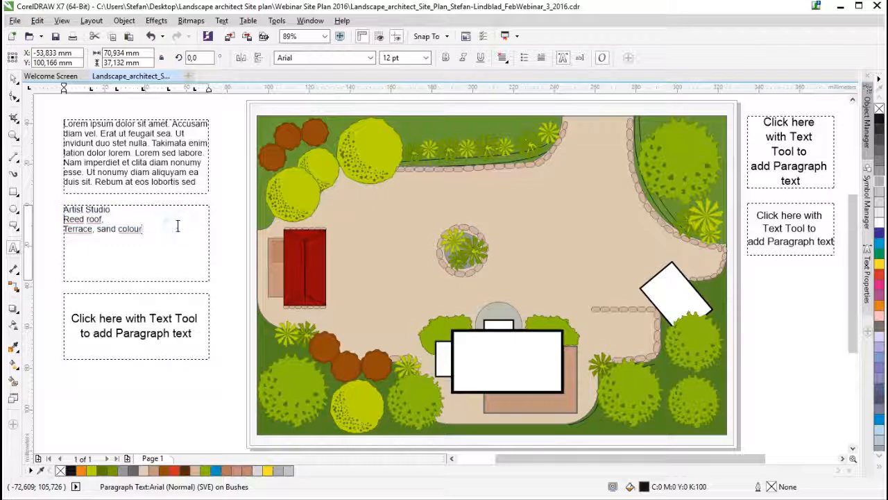
{"action": "key", "text": "Escape"}
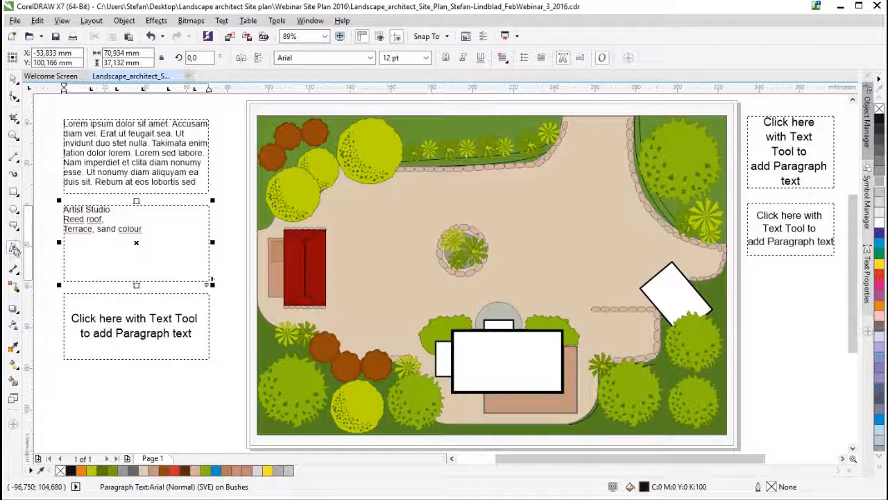
{"action": "left_click", "coordinate": [225, 308]}
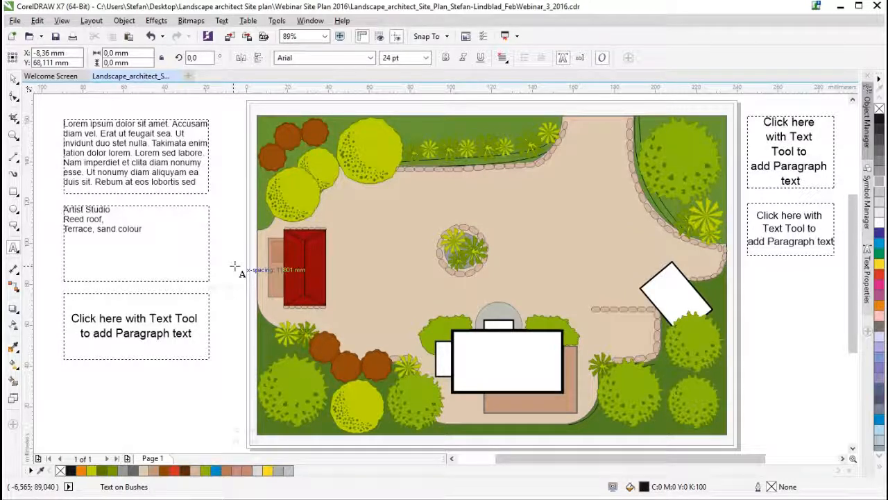
{"action": "key", "text": "ctrl+v"}
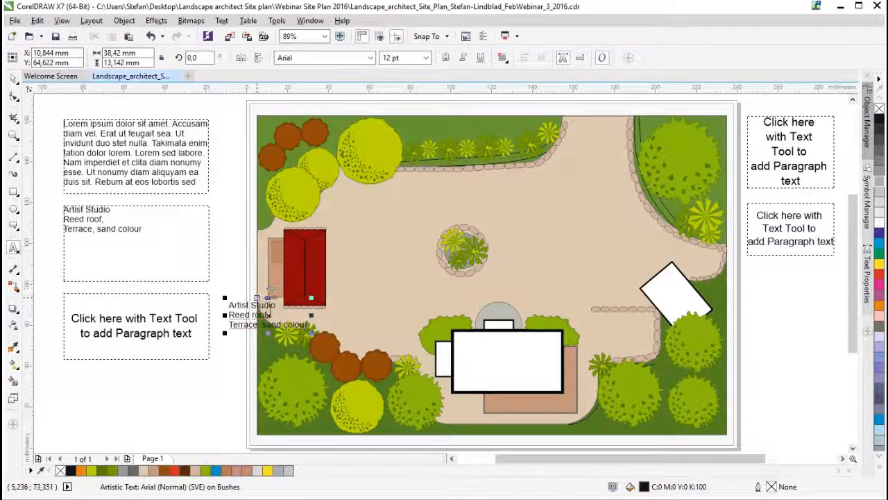
{"action": "left_click_drag", "start_coordinate": [270, 314], "coordinate": [384, 254]}
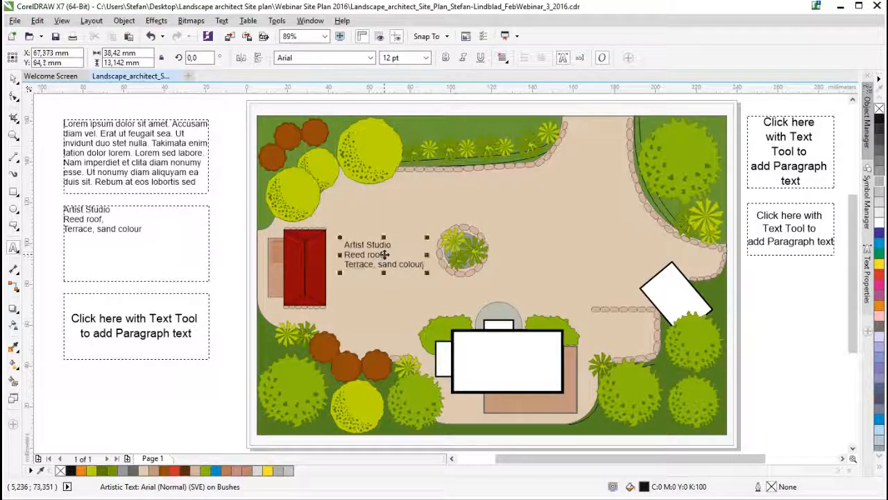
{"action": "left_click", "coordinate": [14, 78]}
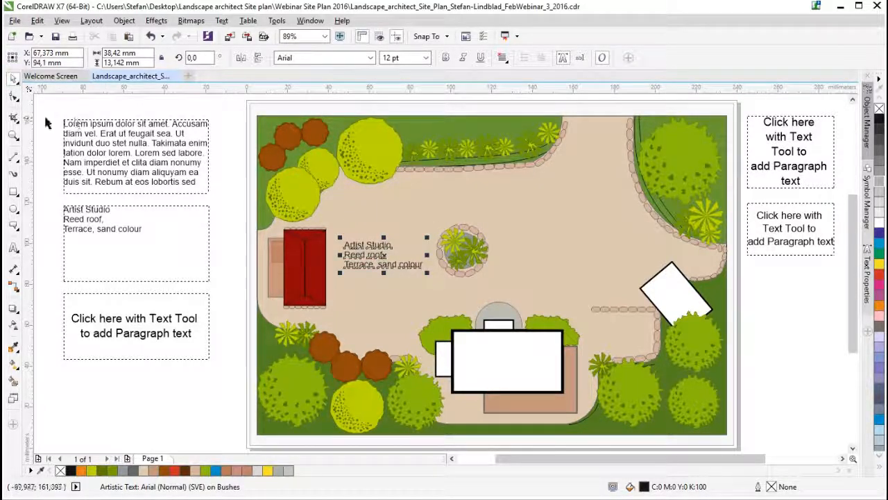
- Delete the placeholder-text frame and the unused frames around the plan, and move the Artist Studio frame up beside the plan's upper-left corner
{"action": "left_click_drag", "start_coordinate": [56, 118], "coordinate": [219, 199]}
{"action": "key", "text": "Delete"}
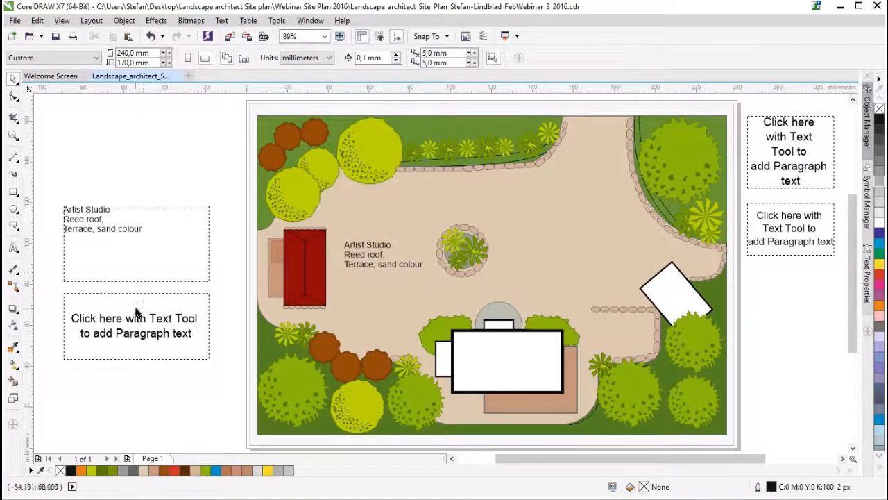
{"action": "left_click", "coordinate": [798, 132]}
{"action": "key", "text": "Delete"}
{"action": "left_click", "coordinate": [780, 243]}
{"action": "key", "text": "Delete"}
{"action": "left_click_drag", "start_coordinate": [118, 233], "coordinate": [140, 142]}
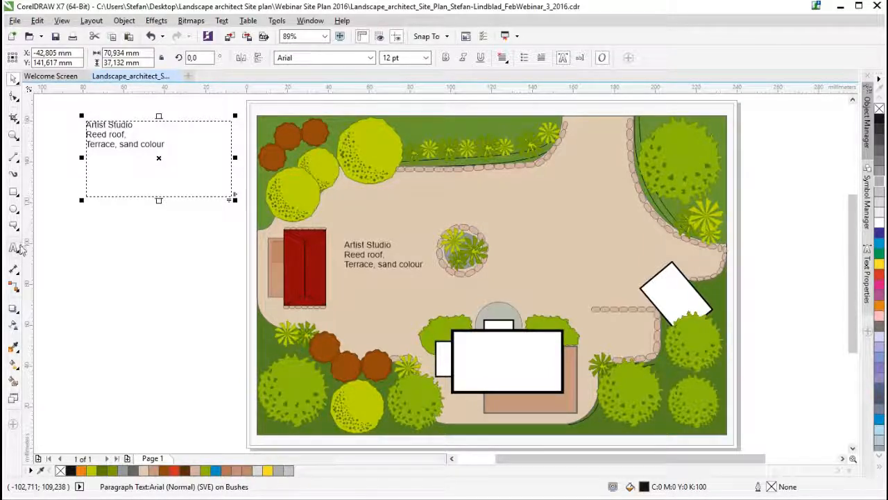
- Try a right-angle connector from the Artist Studio frame's lower edge to the red building and remove it
{"action": "left_click", "coordinate": [17, 291]}
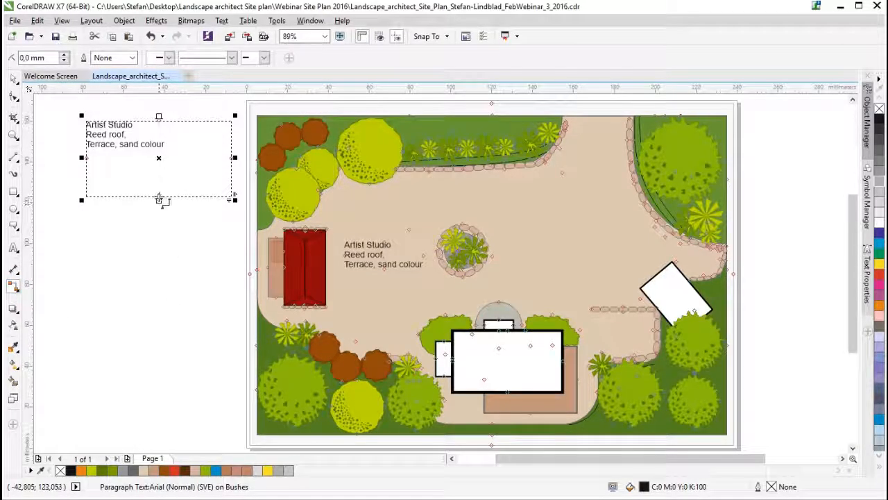
{"action": "left_click_drag", "start_coordinate": [160, 201], "coordinate": [284, 271]}
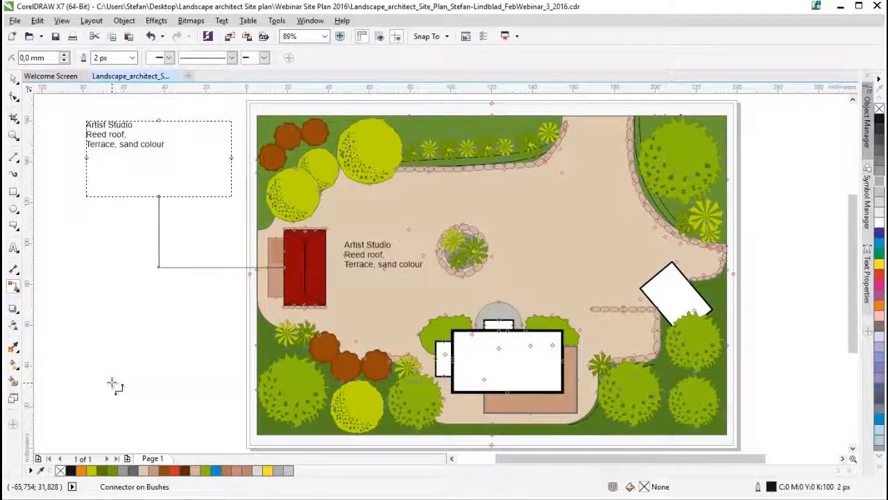
{"action": "left_click", "coordinate": [14, 78]}
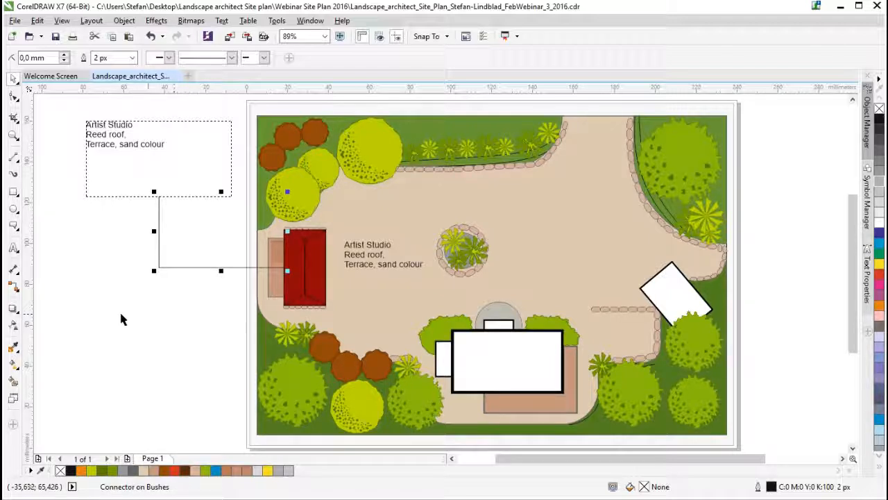
{"action": "left_click", "coordinate": [19, 290]}
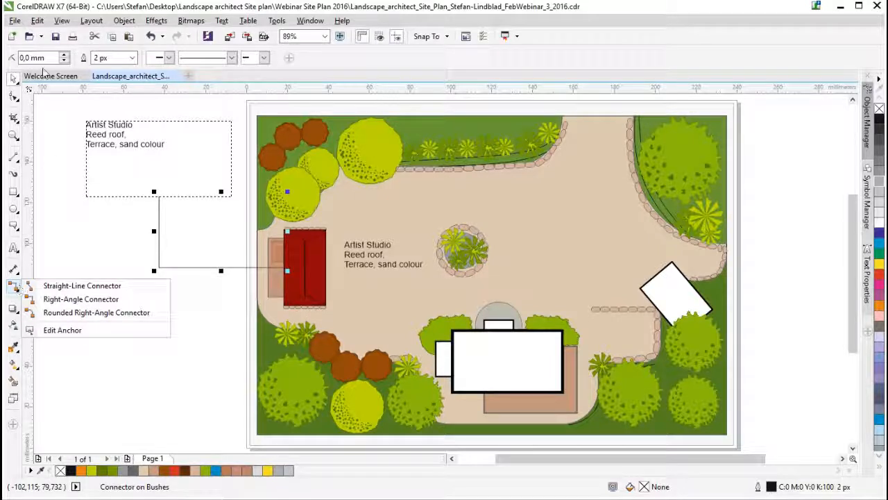
{"action": "left_click", "coordinate": [14, 79]}
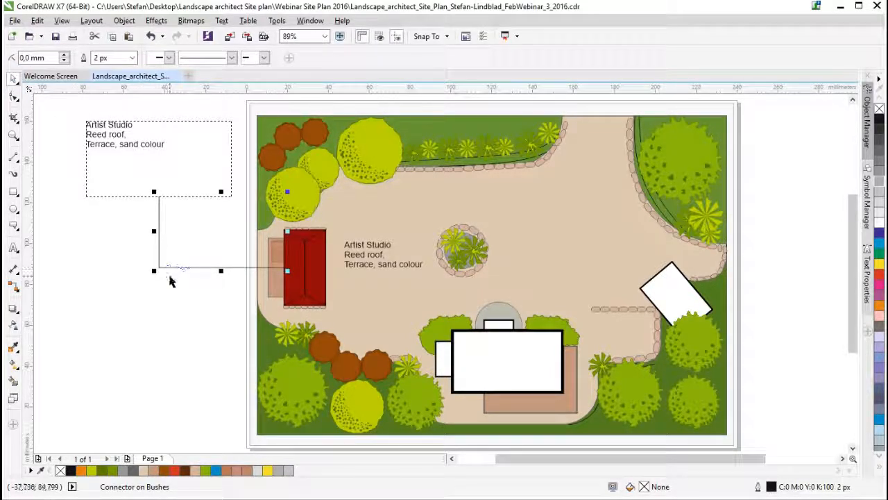
{"action": "key", "text": "Delete"}
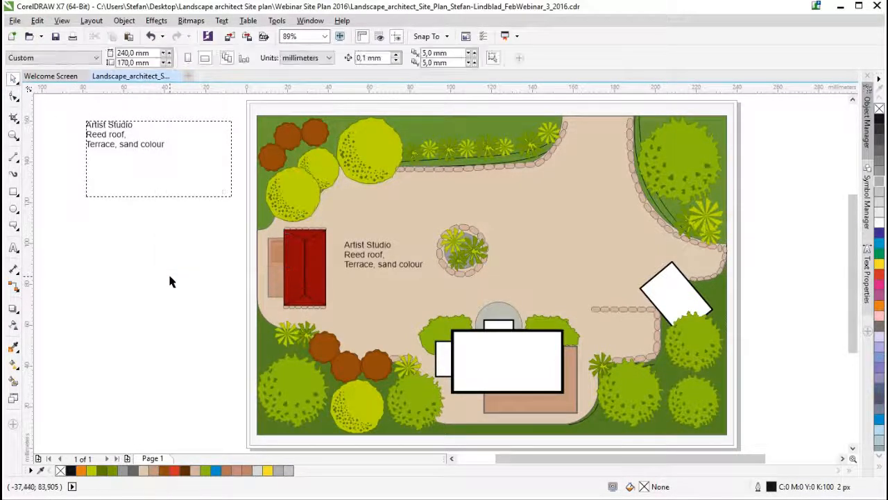
- Draw a straight line from the Artist Studio frame to the red roof and move its start node beneath the text, spanning about 81 by 48 mm
{"action": "left_click", "coordinate": [16, 158]}
{"action": "left_click", "coordinate": [60, 169]}
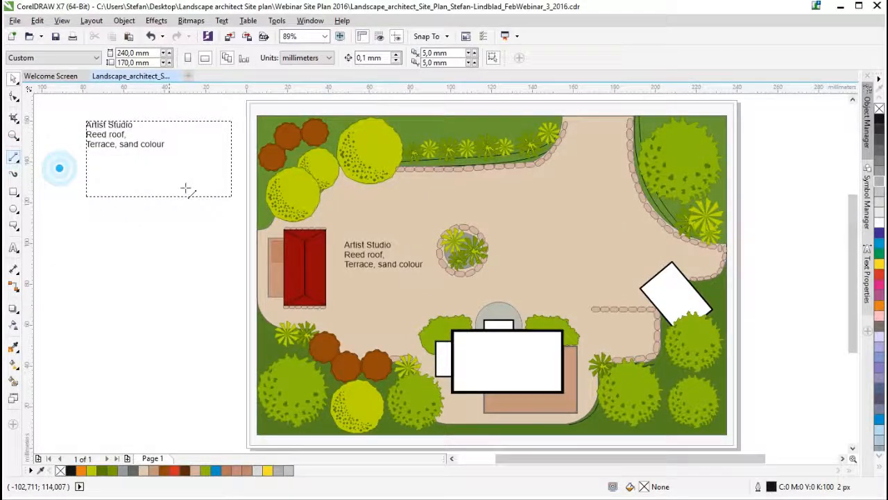
{"action": "left_click_drag", "start_coordinate": [177, 198], "coordinate": [299, 257]}
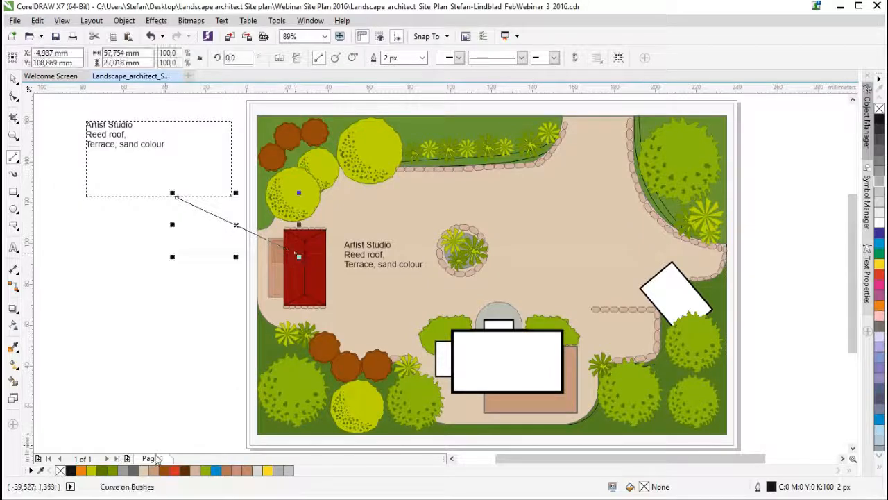
{"action": "left_click", "coordinate": [14, 78]}
{"action": "left_click", "coordinate": [13, 96]}
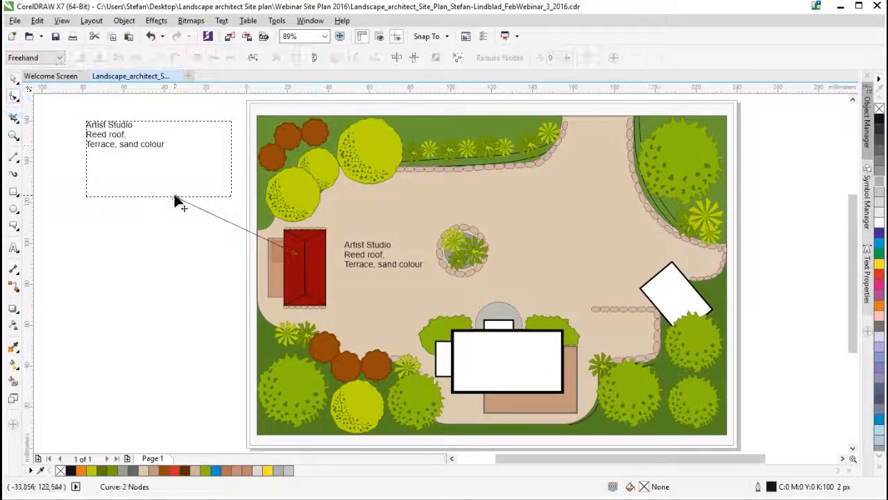
{"action": "left_click_drag", "start_coordinate": [175, 196], "coordinate": [128, 154]}
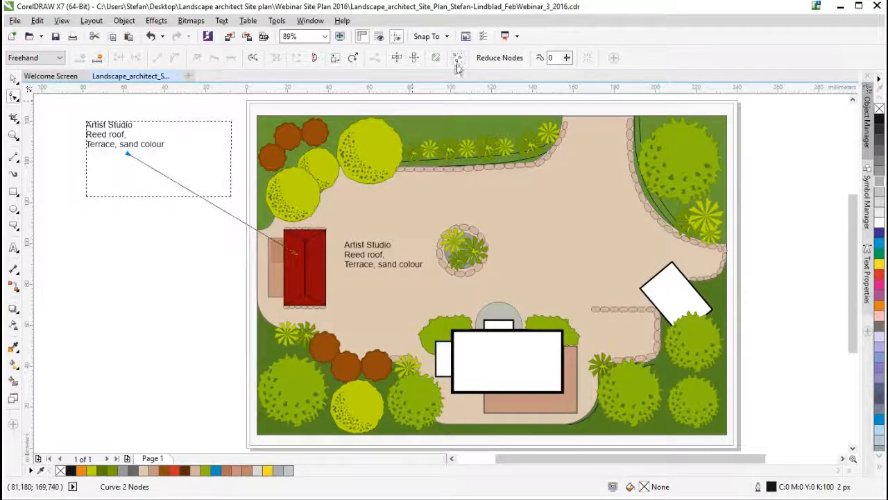
- Add a solid triangular arrowhead to the end of the line on the red roof
{"action": "left_click", "coordinate": [14, 79]}
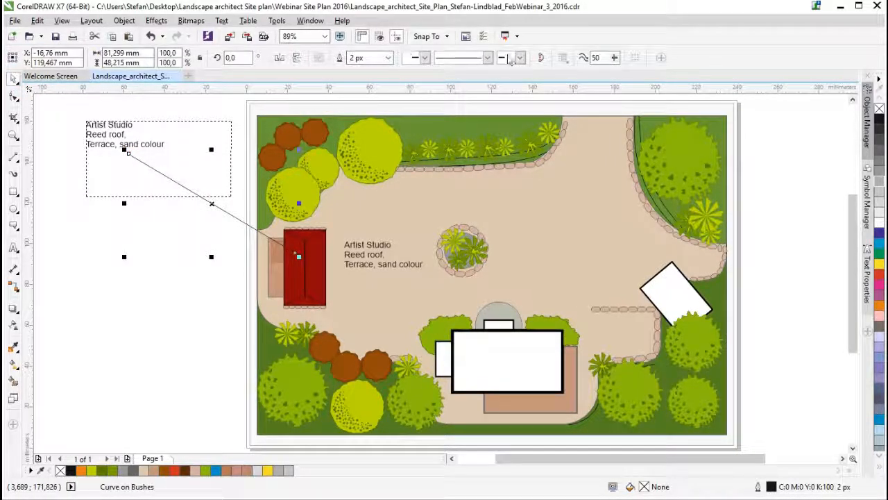
{"action": "left_click", "coordinate": [511, 59]}
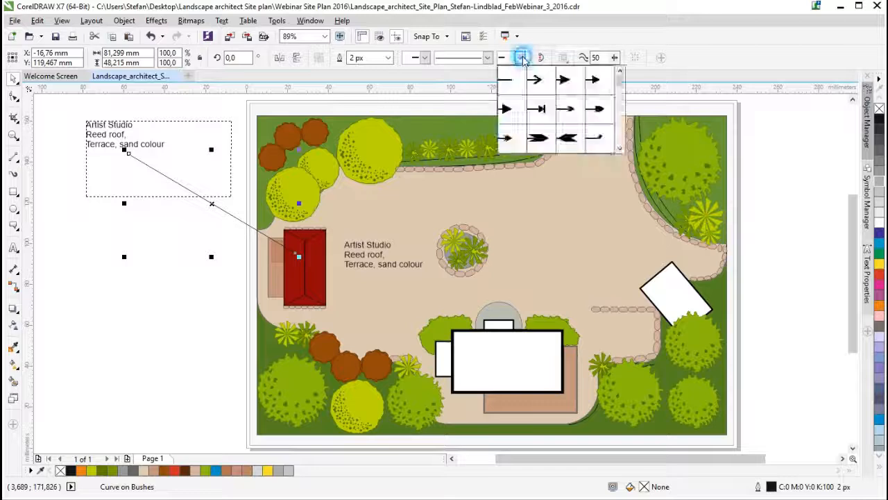
{"action": "left_click", "coordinate": [512, 113]}
{"action": "scroll", "coordinate": [296, 256], "scroll_direction": "up", "scroll_amount": 4}
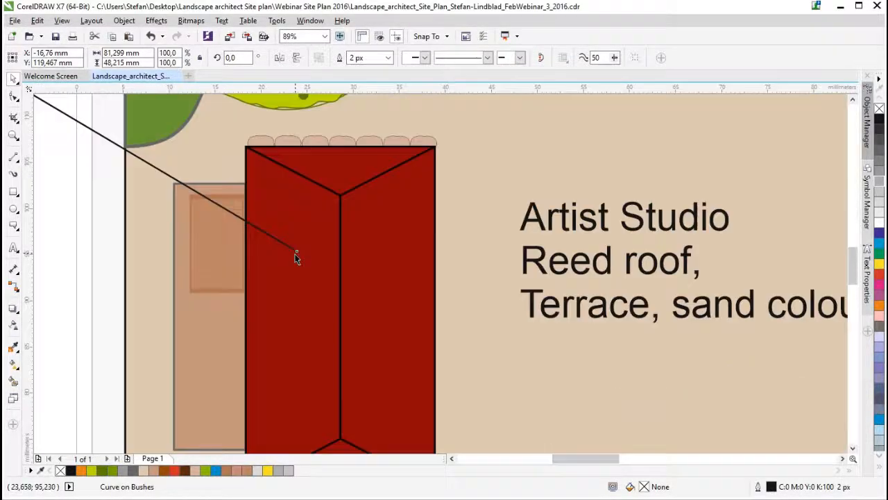
{"action": "scroll", "coordinate": [311, 282], "scroll_direction": "down", "scroll_amount": 5}
{"action": "scroll", "coordinate": [184, 212], "scroll_direction": "up", "scroll_amount": 5}
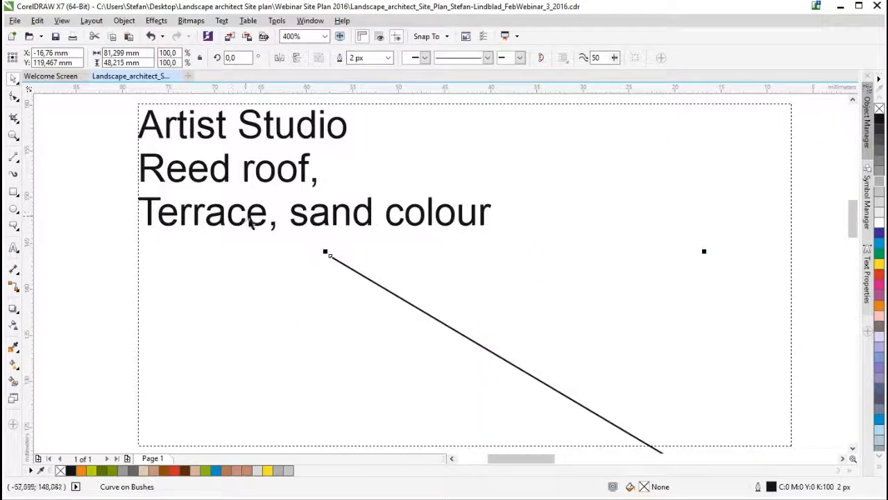
{"action": "scroll", "coordinate": [318, 247], "scroll_direction": "down", "scroll_amount": 4}
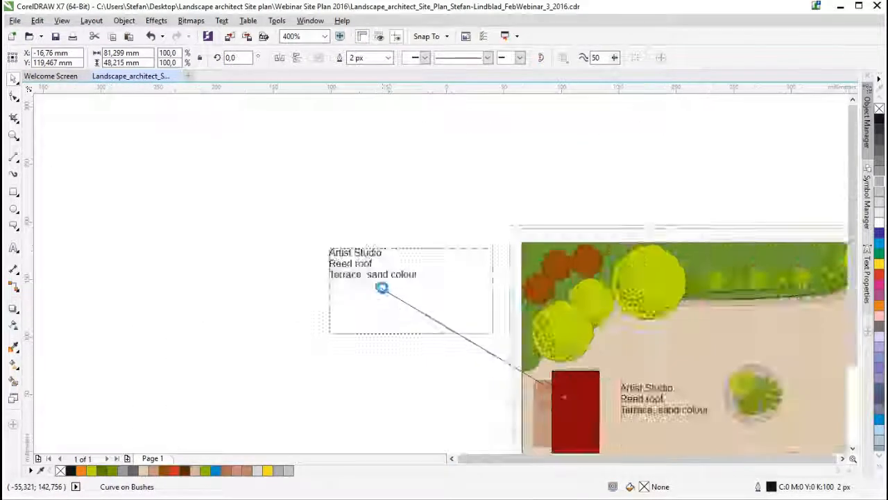
{"action": "scroll", "coordinate": [603, 361], "scroll_direction": "up", "scroll_amount": 2}
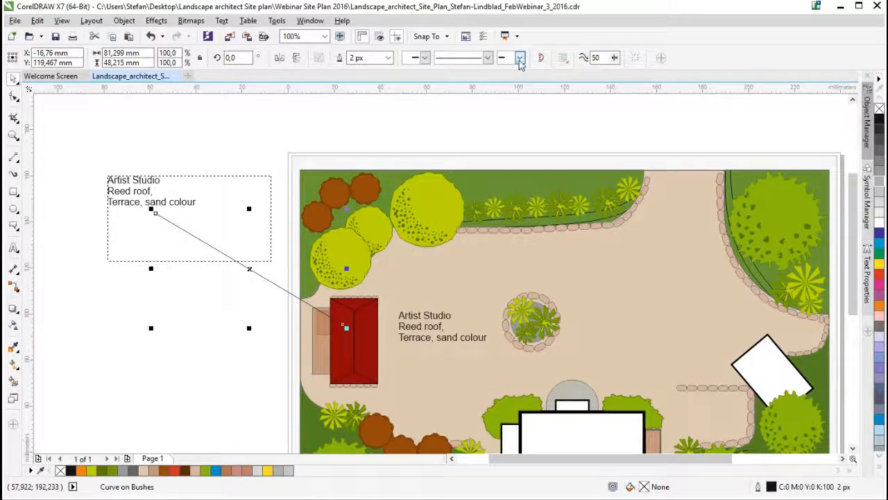
{"action": "left_click", "coordinate": [519, 57]}
{"action": "left_click", "coordinate": [512, 110]}
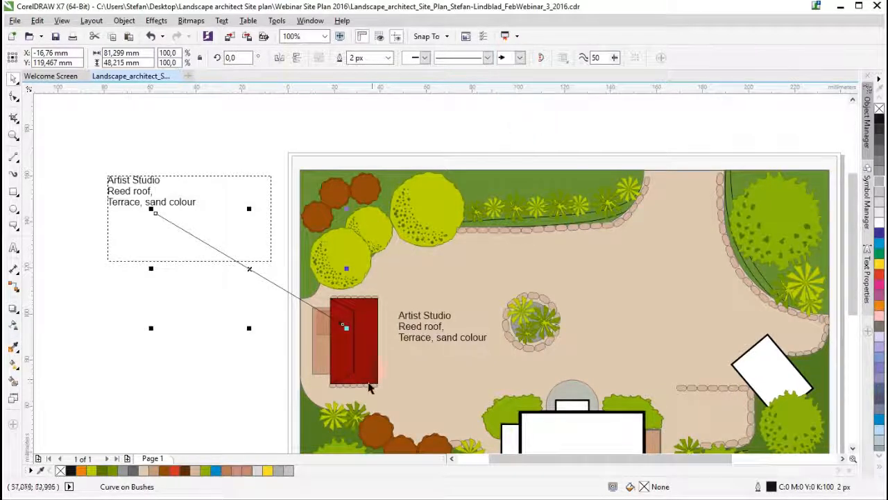
{"action": "scroll", "coordinate": [337, 318], "scroll_direction": "up", "scroll_amount": 2}
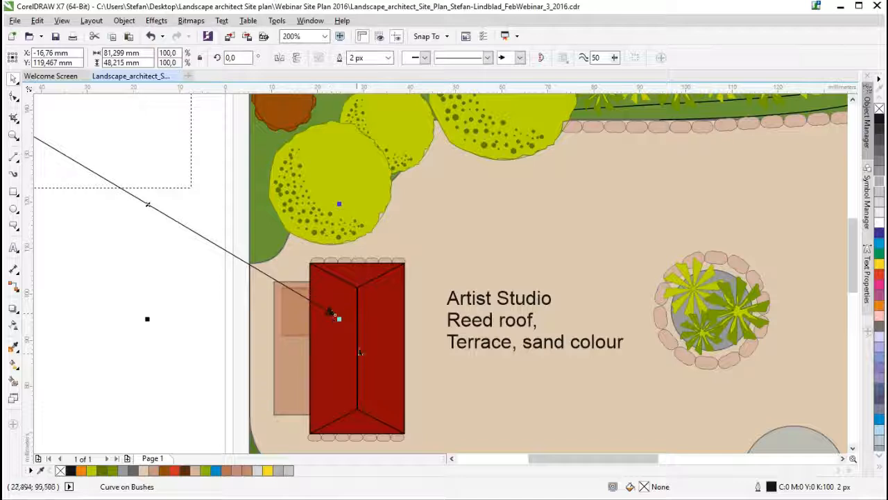
{"action": "scroll", "coordinate": [362, 355], "scroll_direction": "down", "scroll_amount": 2}
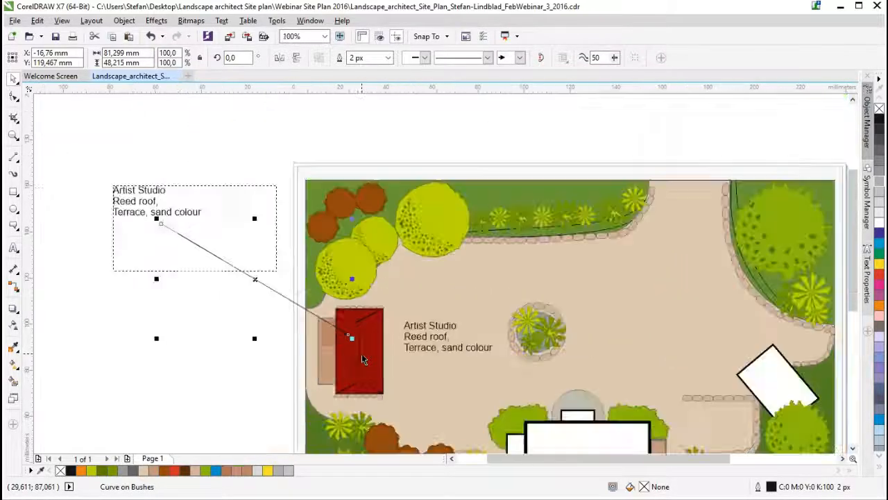
- Remove the arrowhead from the line pointing to the red roof and delete the line
{"action": "left_click_drag", "start_coordinate": [856, 273], "coordinate": [856, 311]}
{"action": "left_click_drag", "start_coordinate": [572, 460], "coordinate": [616, 457]}
{"action": "left_click", "coordinate": [519, 58]}
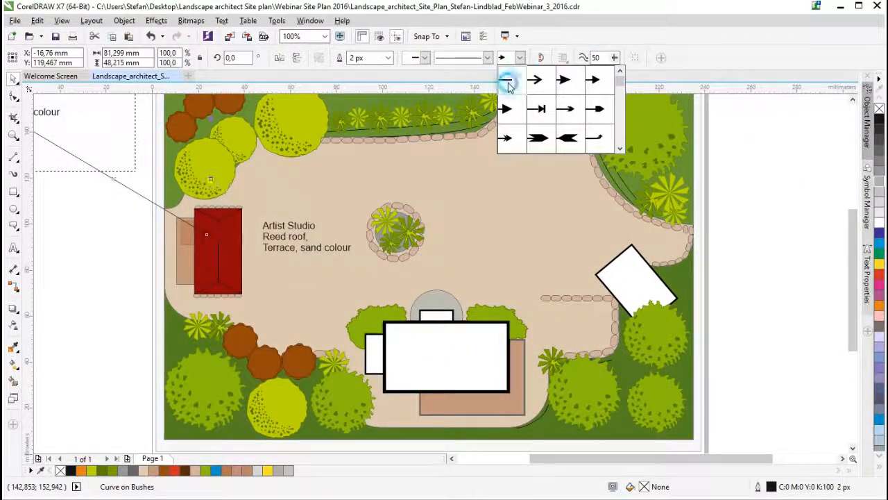
{"action": "left_click", "coordinate": [507, 79]}
{"action": "left_click_drag", "start_coordinate": [540, 458], "coordinate": [509, 458]}
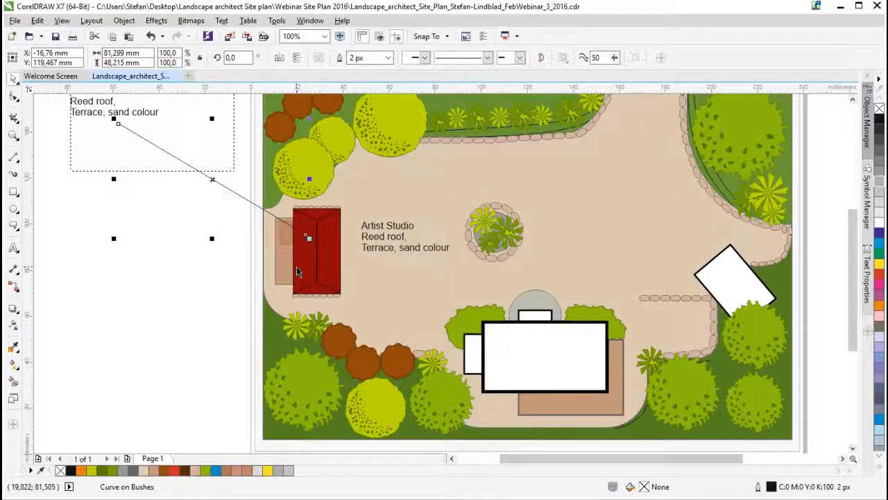
{"action": "left_click", "coordinate": [188, 211]}
- Draw a line callout shape about 51 by 31 mm pointing to the red building and move it outside the plan
{"action": "left_click", "coordinate": [12, 228]}
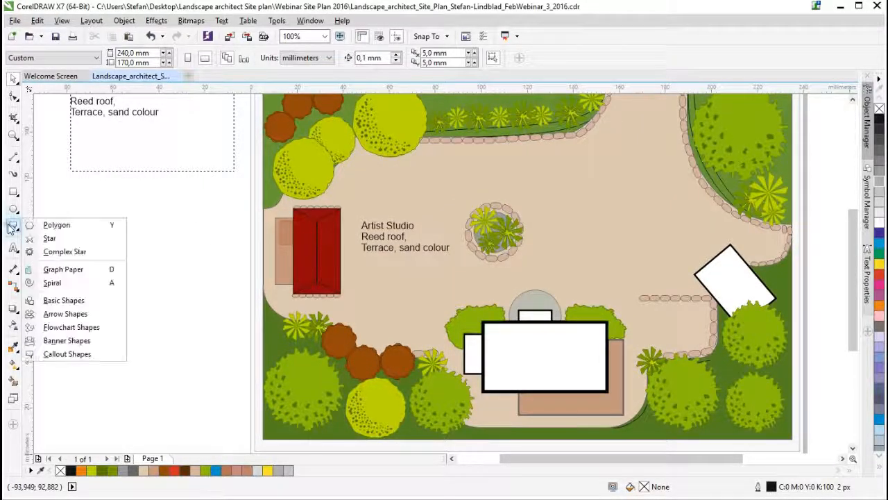
{"action": "left_click", "coordinate": [98, 351]}
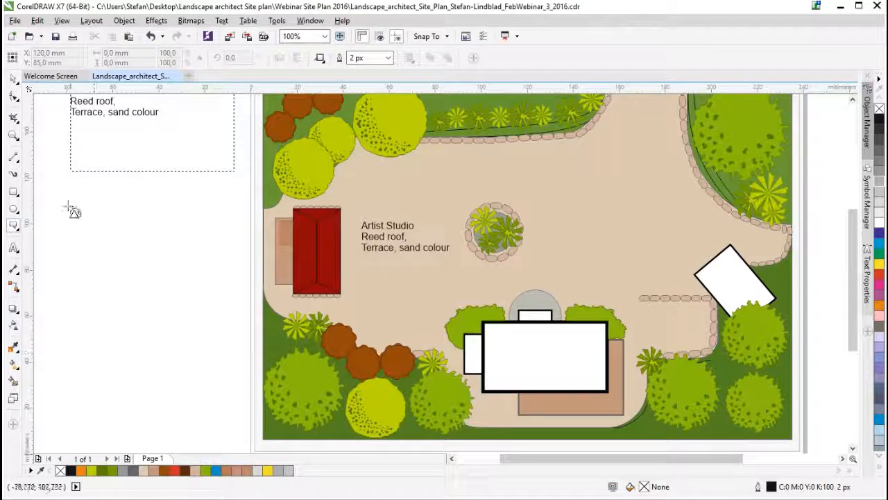
{"action": "left_click", "coordinate": [297, 268]}
{"action": "left_click_drag", "start_coordinate": [297, 268], "coordinate": [184, 201]}
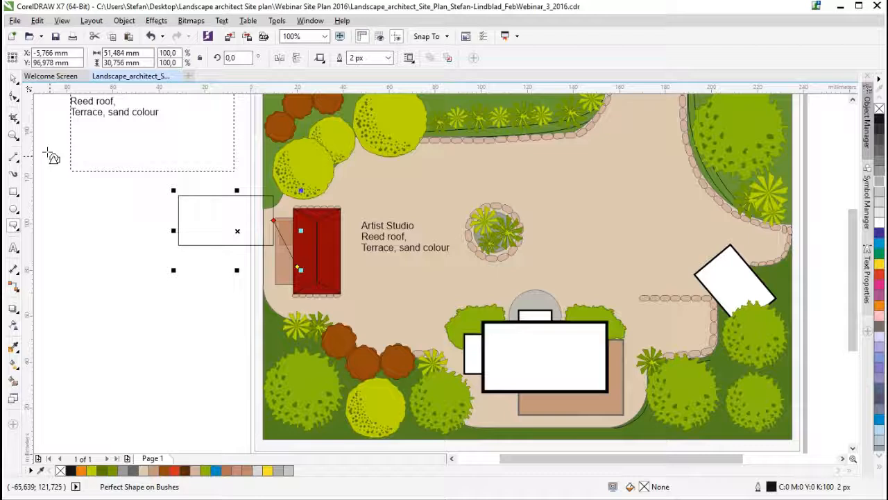
{"action": "left_click", "coordinate": [13, 78]}
{"action": "left_click_drag", "start_coordinate": [237, 233], "coordinate": [153, 257]}
- Reshape the callout by moving the tip of its leader line onto the red roof
{"action": "left_click", "coordinate": [15, 98]}
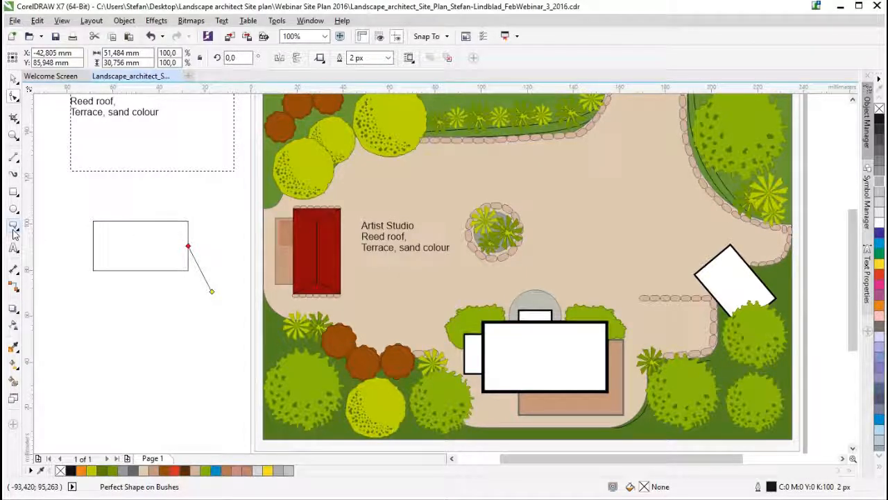
{"action": "left_click", "coordinate": [14, 233]}
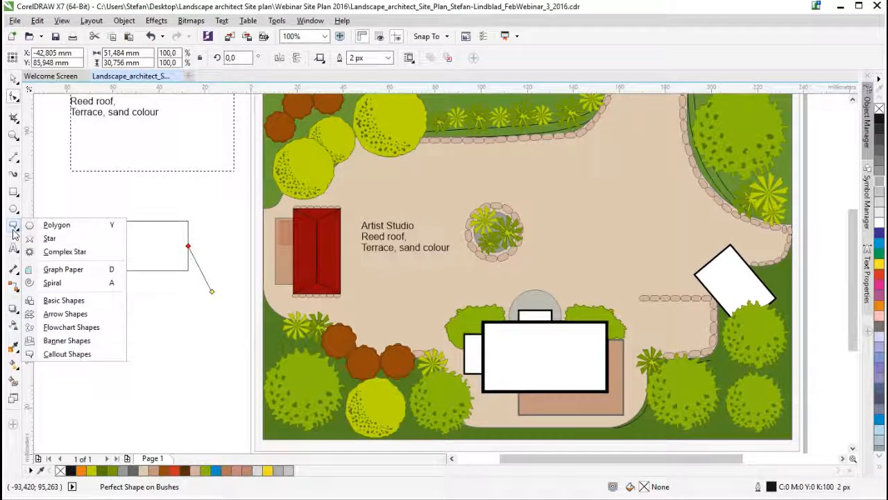
{"action": "left_click", "coordinate": [320, 58]}
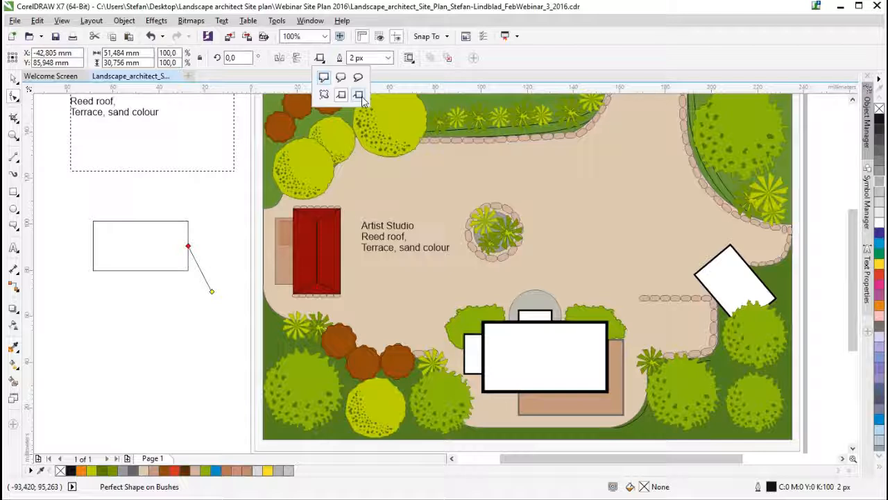
{"action": "left_click", "coordinate": [214, 295]}
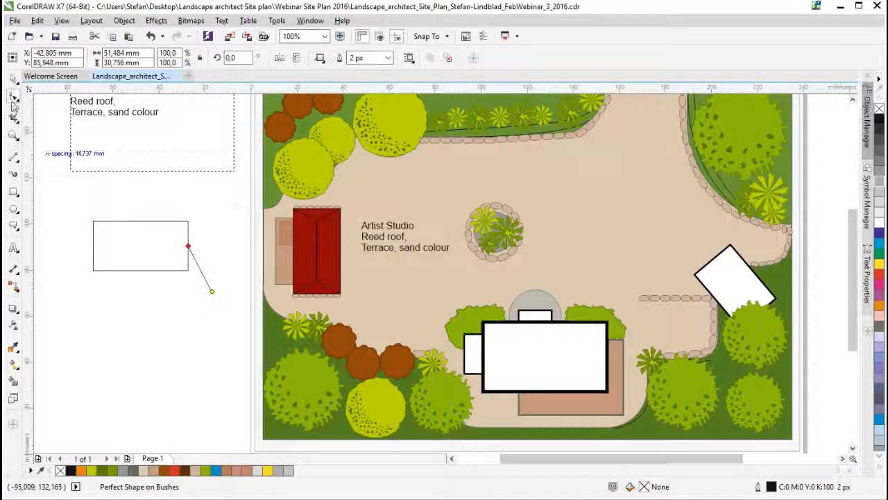
{"action": "left_click", "coordinate": [14, 99]}
{"action": "left_click", "coordinate": [212, 292]}
{"action": "left_click_drag", "start_coordinate": [213, 292], "coordinate": [306, 251]}
{"action": "left_click", "coordinate": [13, 78]}
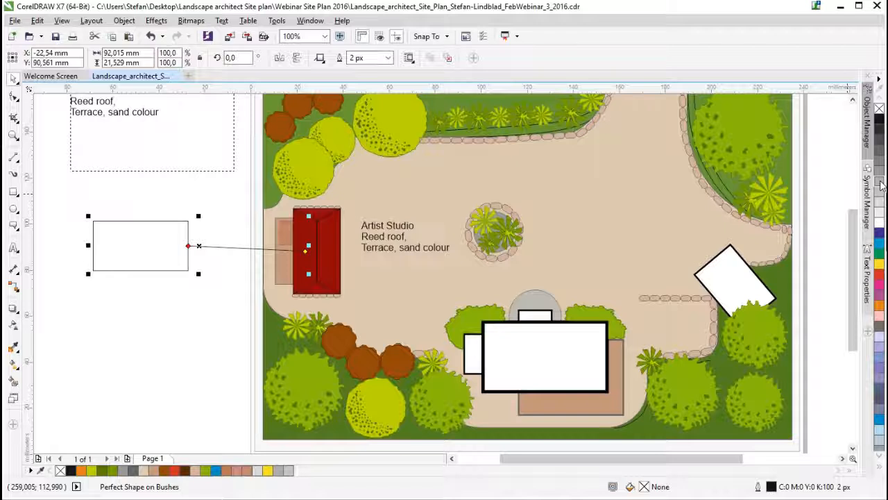
- Colour the callout's outline 40% black and try widths of 16 px and None, finishing with 2 px
{"action": "right_click", "coordinate": [881, 183]}
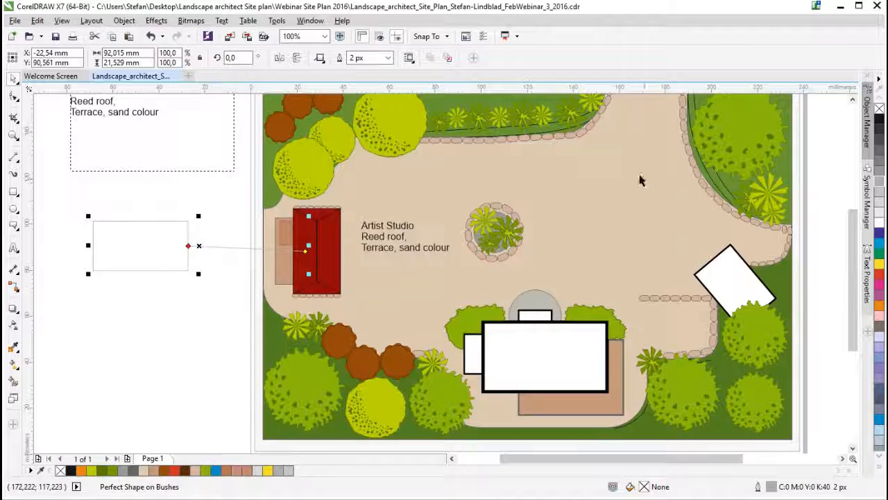
{"action": "left_click", "coordinate": [388, 58]}
{"action": "left_click", "coordinate": [358, 159]}
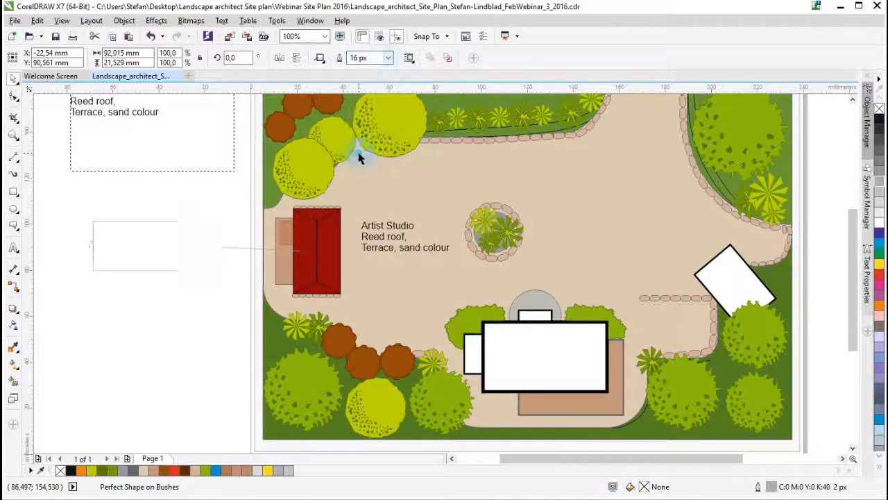
{"action": "left_click", "coordinate": [388, 57]}
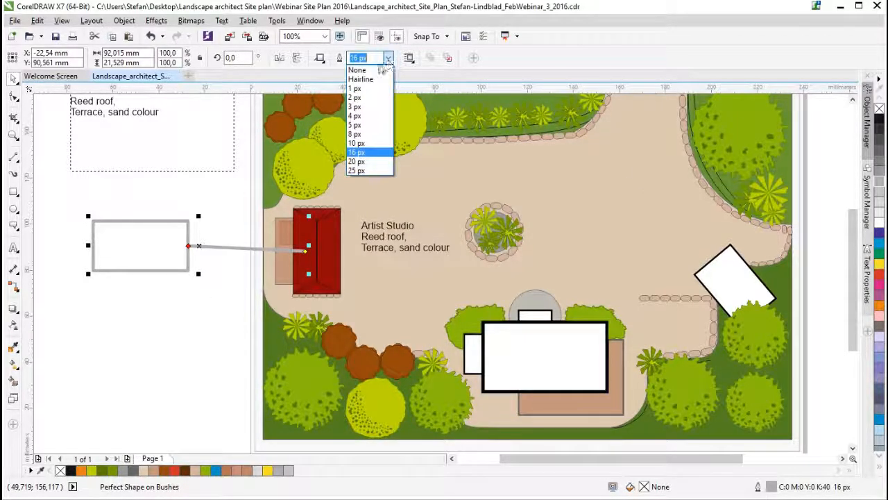
{"action": "left_click", "coordinate": [358, 70]}
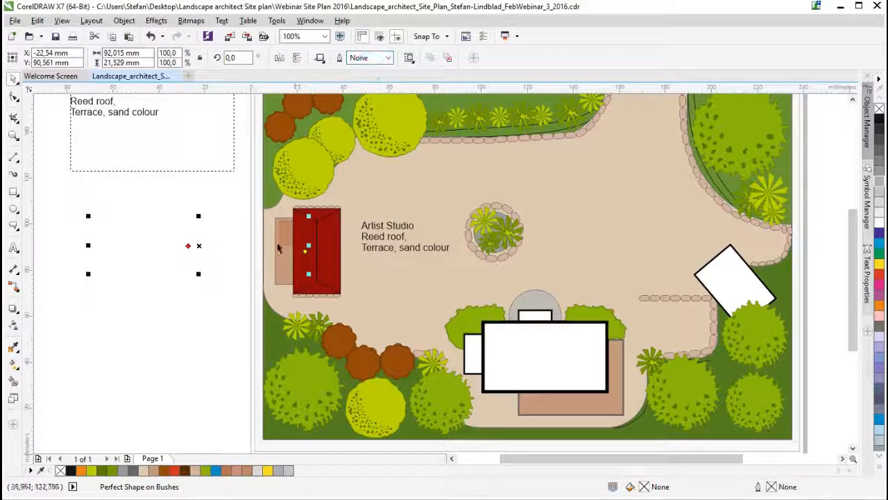
{"action": "left_click", "coordinate": [388, 58]}
{"action": "left_click", "coordinate": [364, 100]}
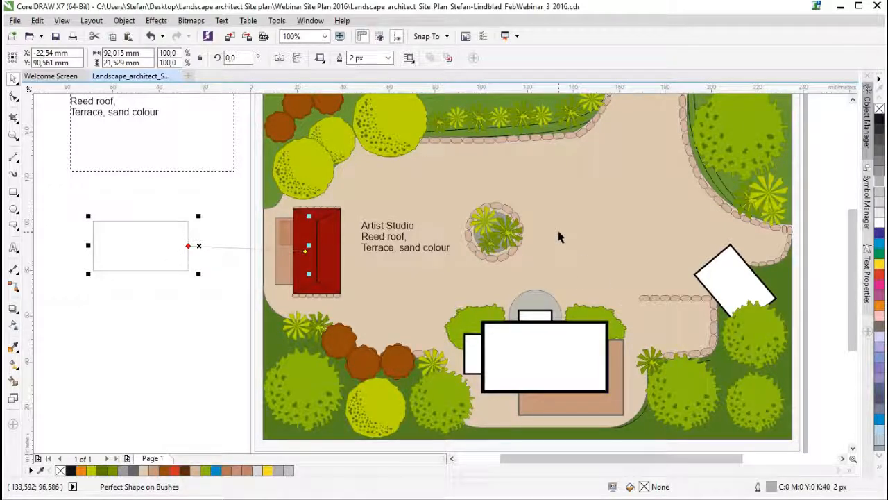
- Delete the callout shape that points to the red roof
{"action": "key", "text": "ctrl+a"}
{"action": "left_click", "coordinate": [324, 36]}
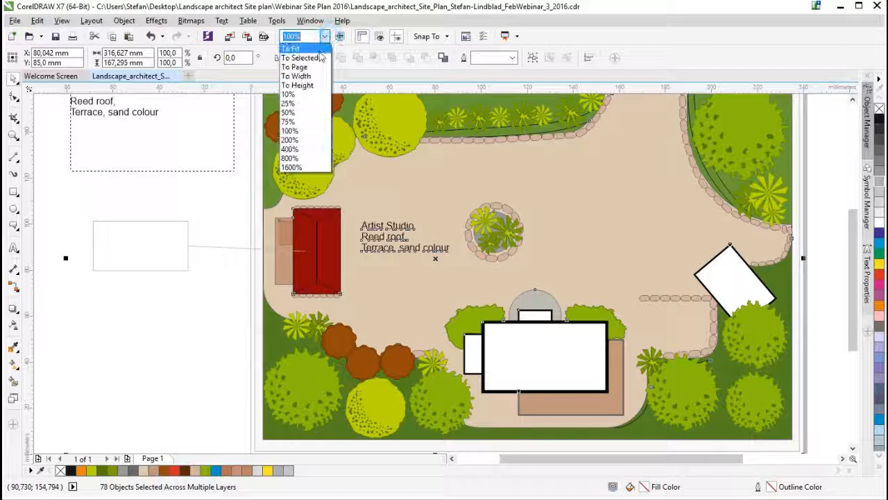
{"action": "left_click", "coordinate": [320, 58]}
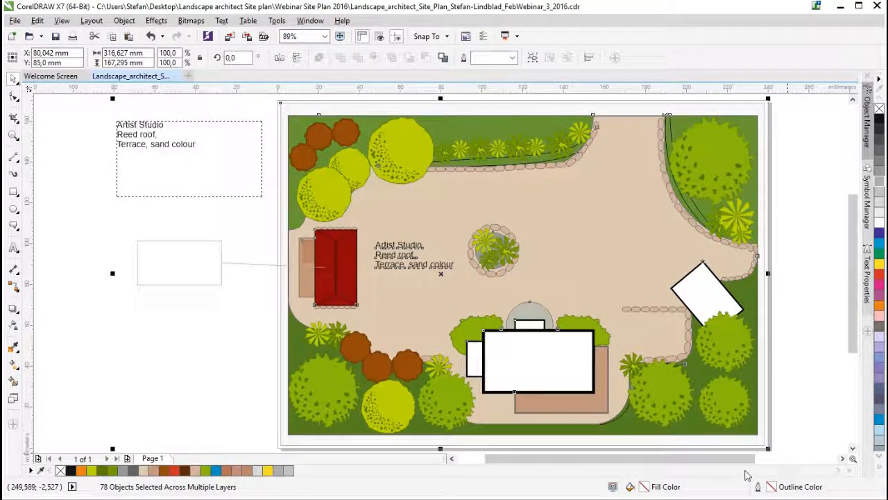
{"action": "left_click_drag", "start_coordinate": [714, 460], "coordinate": [728, 460]}
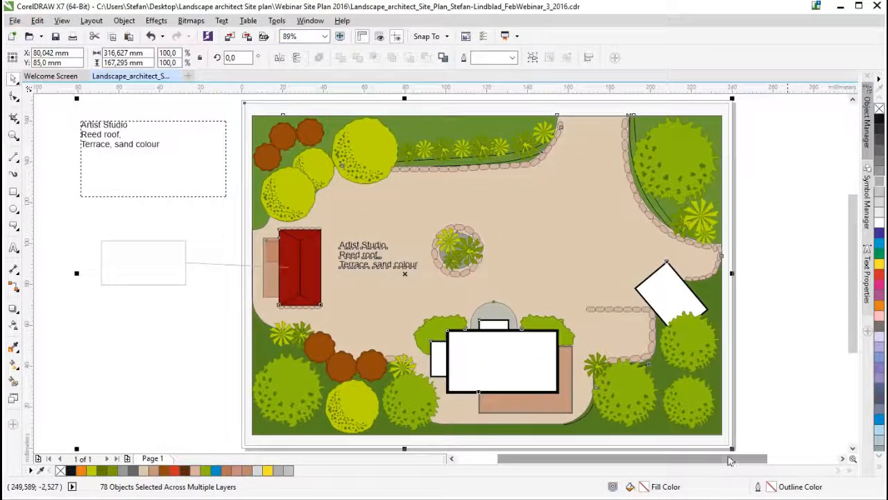
{"action": "left_click", "coordinate": [824, 411]}
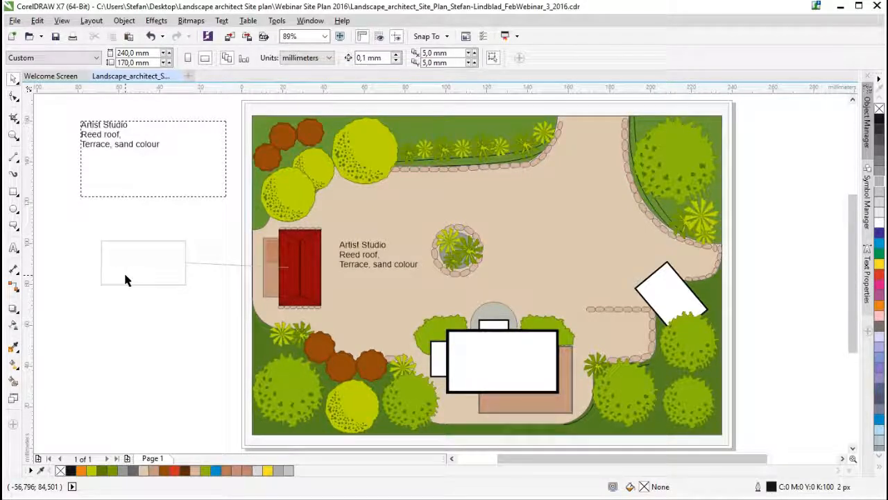
{"action": "left_click", "coordinate": [114, 134]}
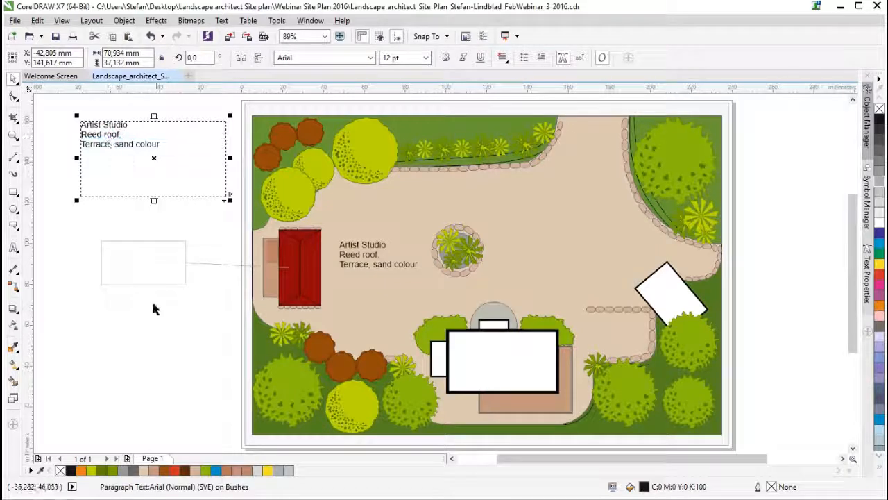
{"action": "left_click", "coordinate": [135, 264]}
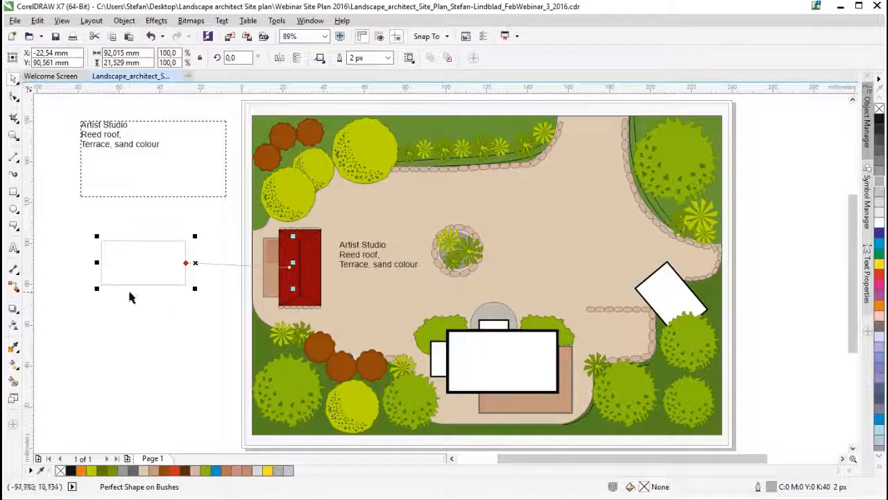
{"action": "key", "text": "Delete"}
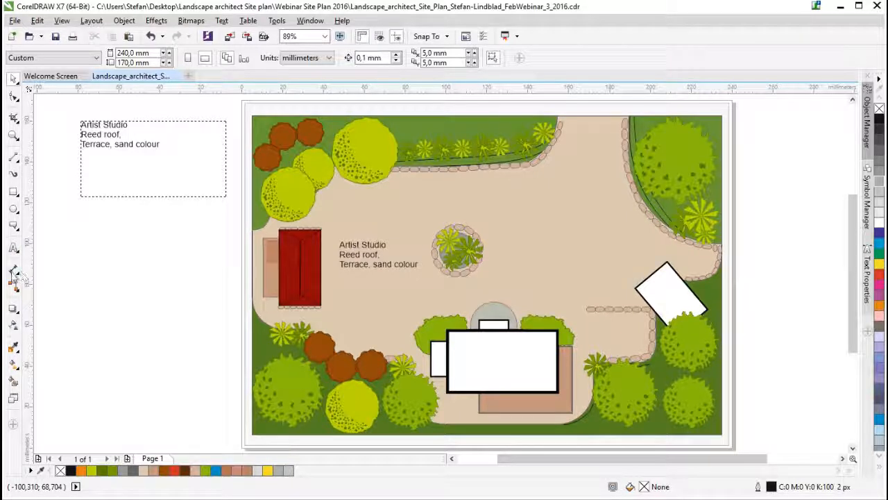
- Start the Parallel Dimension tool and enable dynamic dimensioning in the document defaults for dimensions
{"action": "left_click", "coordinate": [16, 275]}
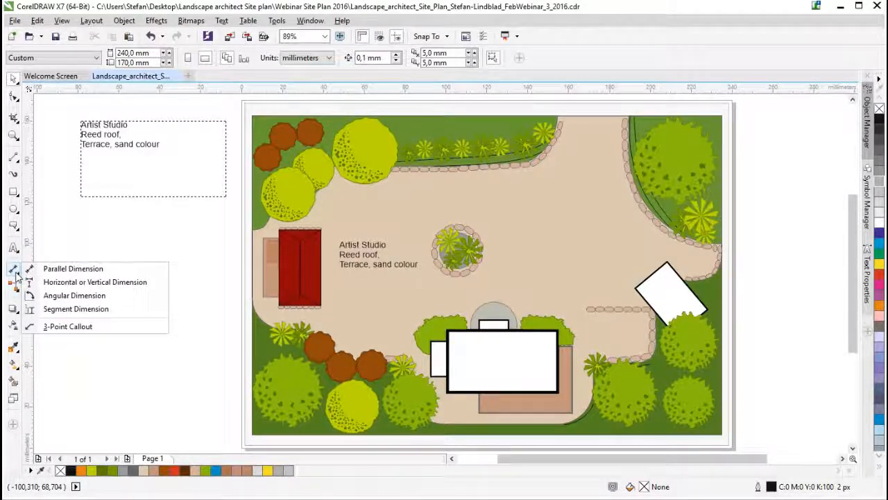
{"action": "left_click", "coordinate": [59, 268]}
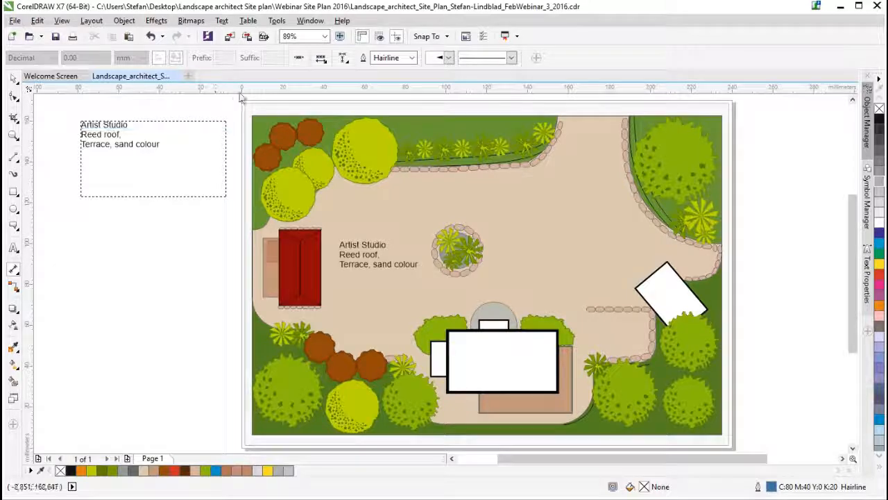
{"action": "left_click", "coordinate": [298, 58]}
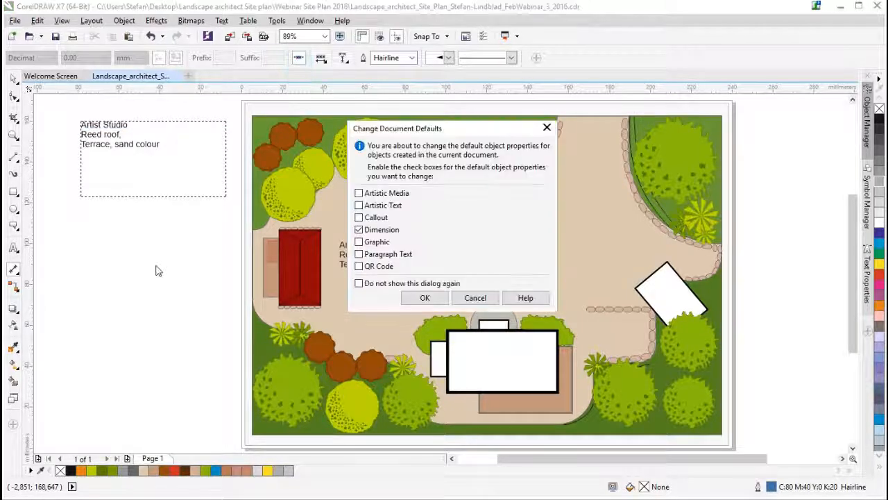
{"action": "left_click", "coordinate": [422, 298]}
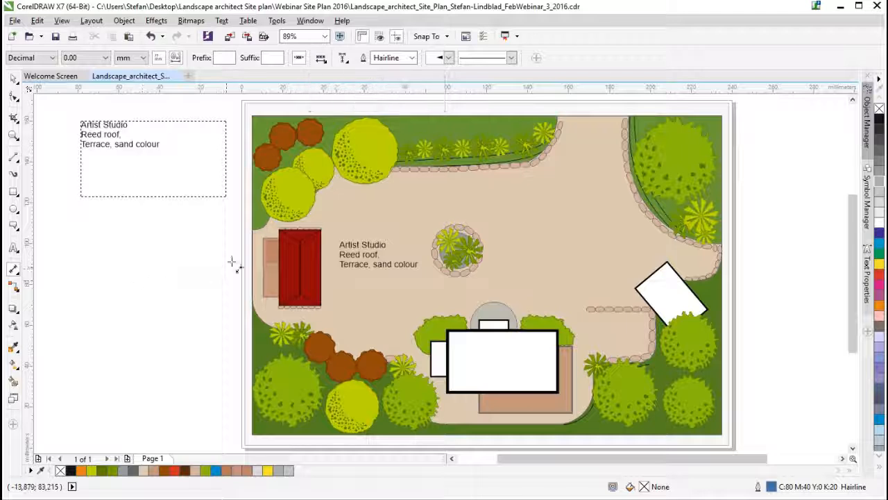
- Dimension the long side of the red building, placing the dimension line outside the plan below the Artist Studio frame
{"action": "left_click_drag", "start_coordinate": [279, 230], "coordinate": [279, 307]}
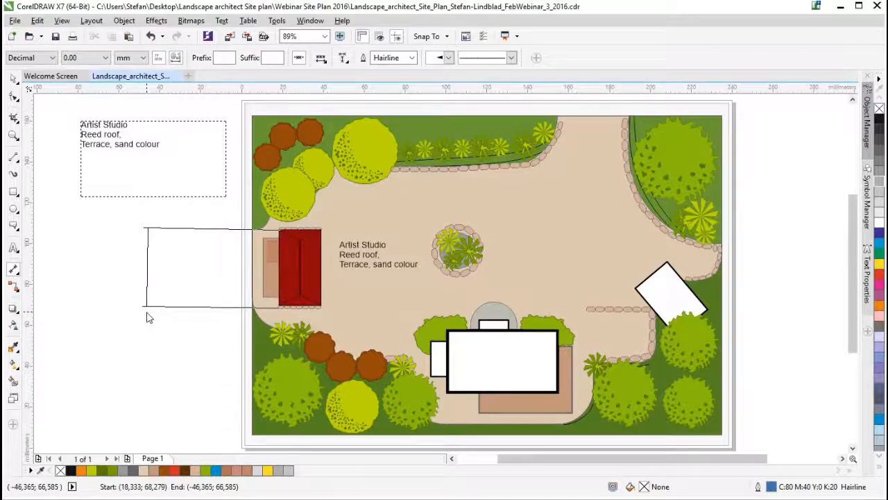
{"action": "left_click", "coordinate": [145, 312]}
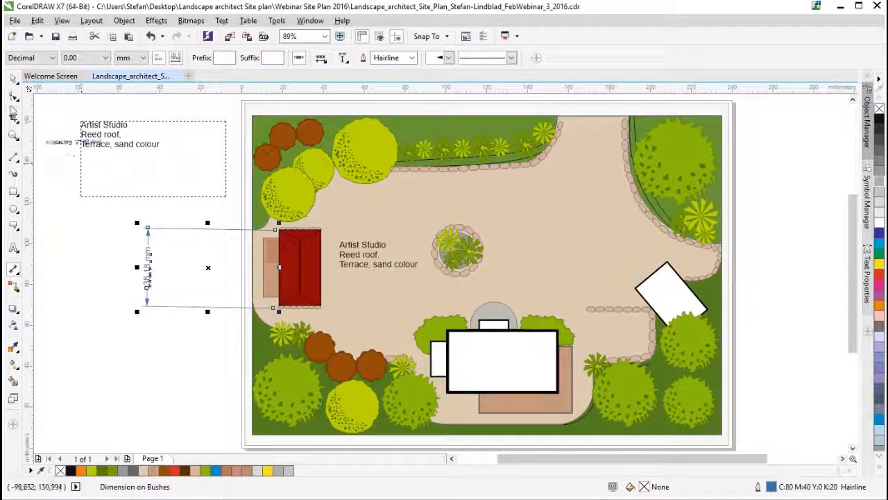
{"action": "left_click", "coordinate": [14, 80]}
{"action": "left_click", "coordinate": [169, 382]}
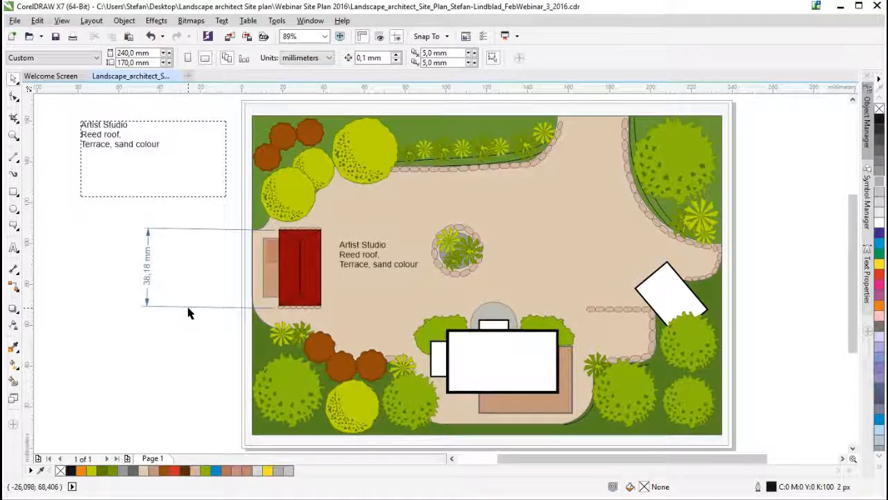
- Delete the red building's dimension together with its text
{"action": "left_click", "coordinate": [146, 277]}
{"action": "left_click", "coordinate": [173, 341]}
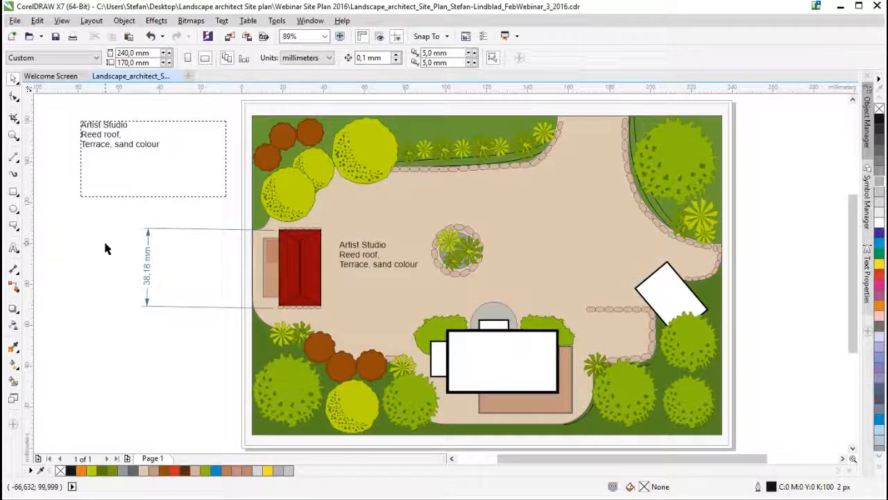
{"action": "left_click", "coordinate": [106, 285]}
{"action": "left_click", "coordinate": [148, 270]}
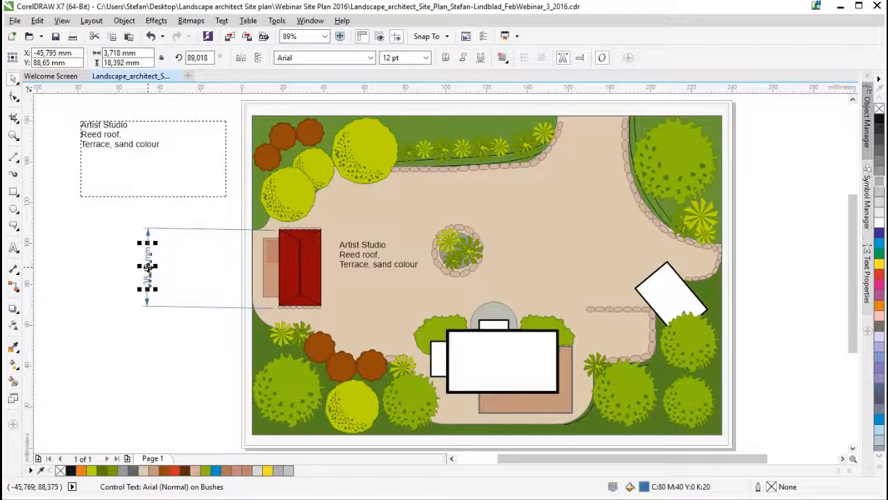
{"action": "key", "text": "Delete"}
- Return to the Parallel Dimension tool and disable dynamic dimensioning in the document defaults for dimensions
{"action": "left_click", "coordinate": [13, 268]}
{"action": "left_click", "coordinate": [52, 266]}
{"action": "left_click", "coordinate": [14, 270]}
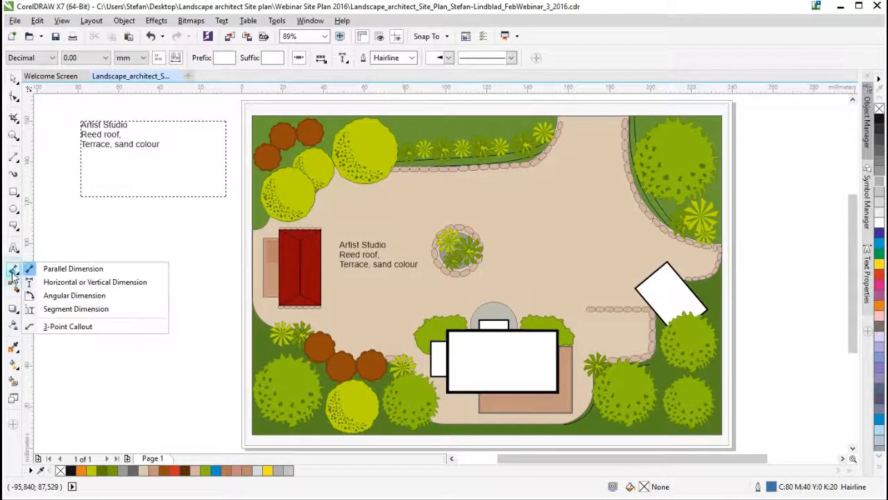
{"action": "left_click", "coordinate": [85, 271]}
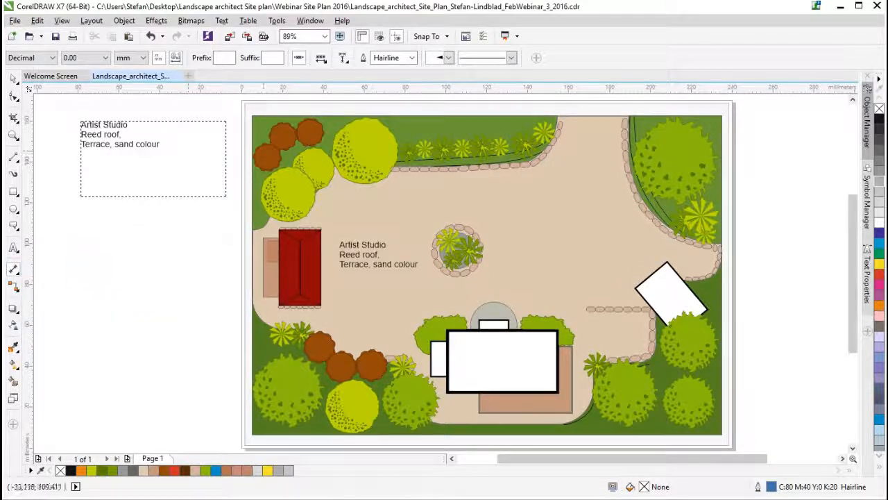
{"action": "left_click", "coordinate": [301, 61]}
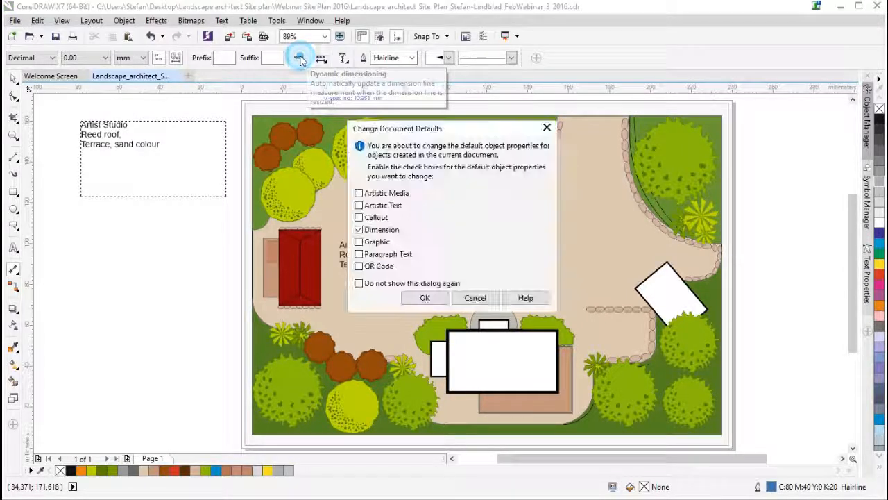
{"action": "left_click", "coordinate": [425, 297]}
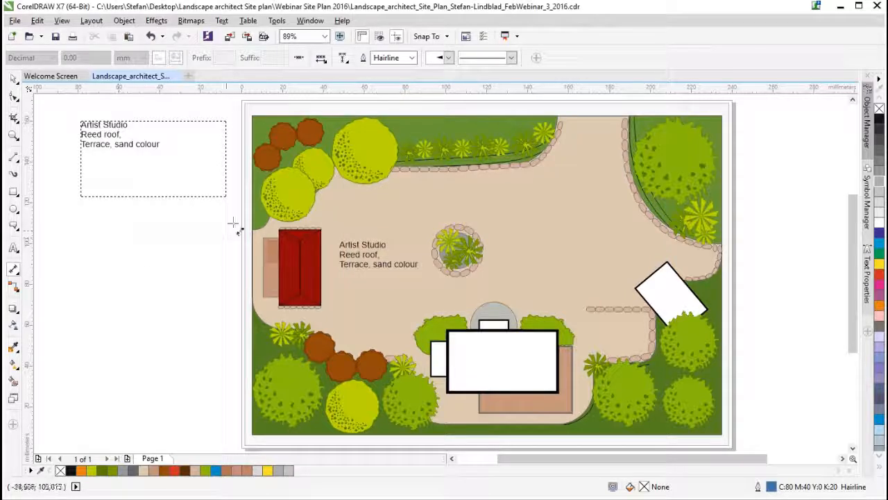
- Add a parallel dimension along the red building's long side, placing its line outside the plan beneath the Artist Studio text frame
{"action": "left_click_drag", "start_coordinate": [284, 233], "coordinate": [278, 310]}
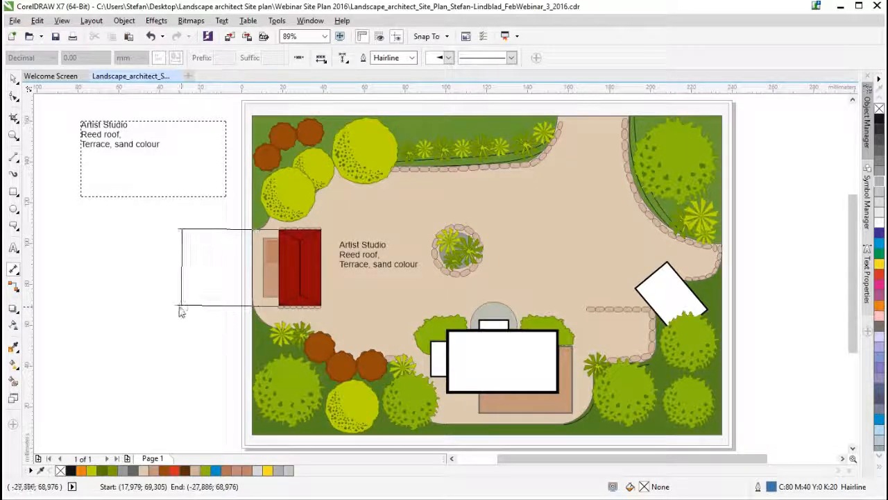
{"action": "left_click", "coordinate": [154, 309]}
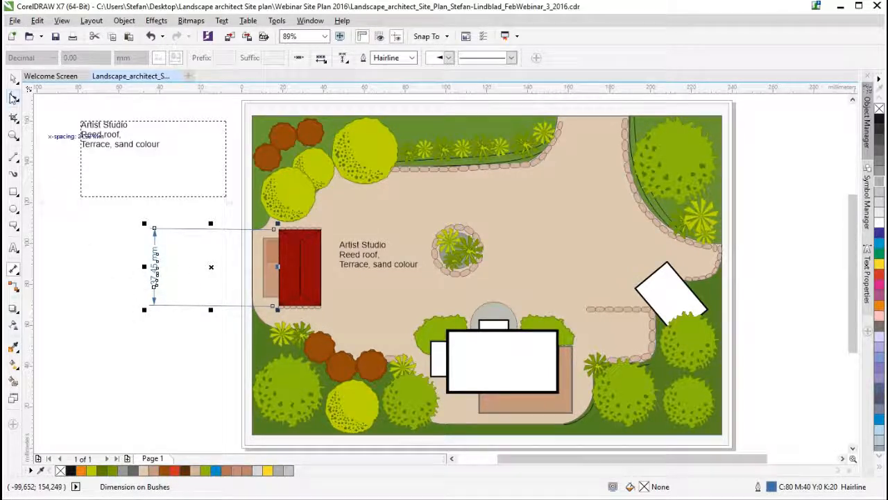
- Replace the red building's dimension text with "5 meter"
{"action": "scroll", "coordinate": [159, 281], "scroll_direction": "up", "scroll_amount": 4}
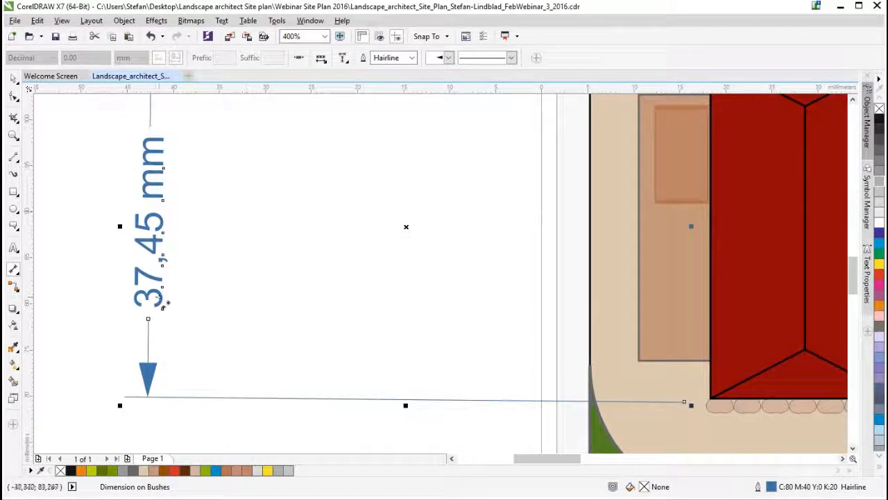
{"action": "left_click", "coordinate": [13, 248]}
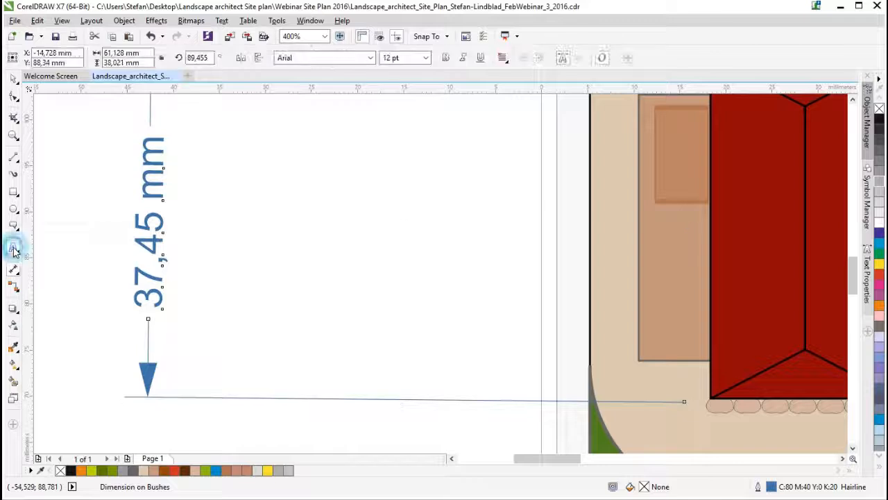
{"action": "double_click", "coordinate": [153, 300]}
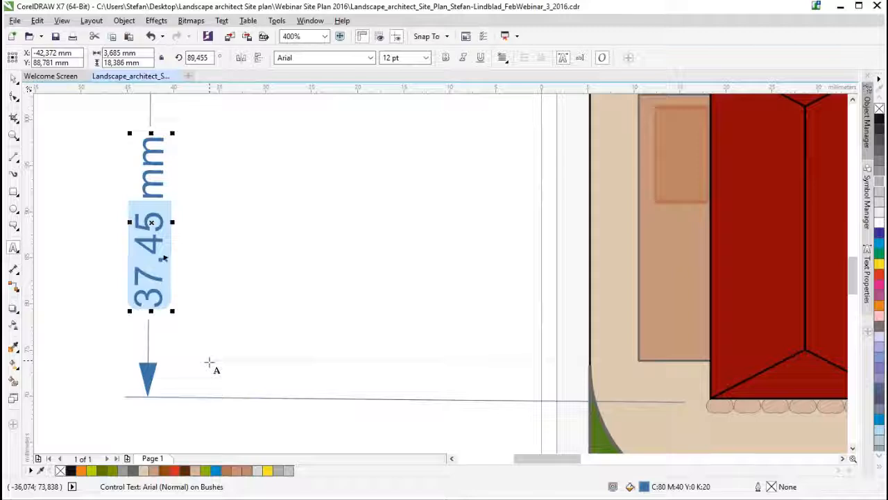
{"action": "type", "text": "5"}
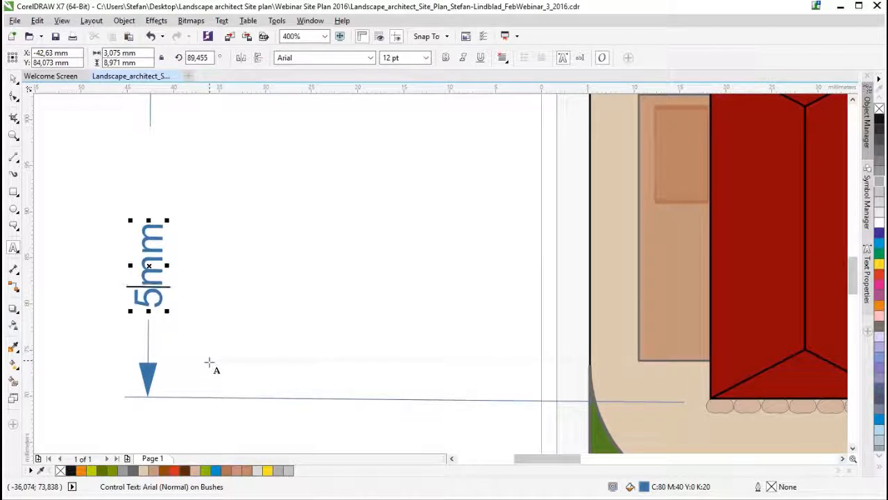
{"action": "key", "text": "Escape"}
{"action": "left_click", "coordinate": [149, 244]}
{"action": "left_click_drag", "start_coordinate": [149, 244], "coordinate": [160, 216]}
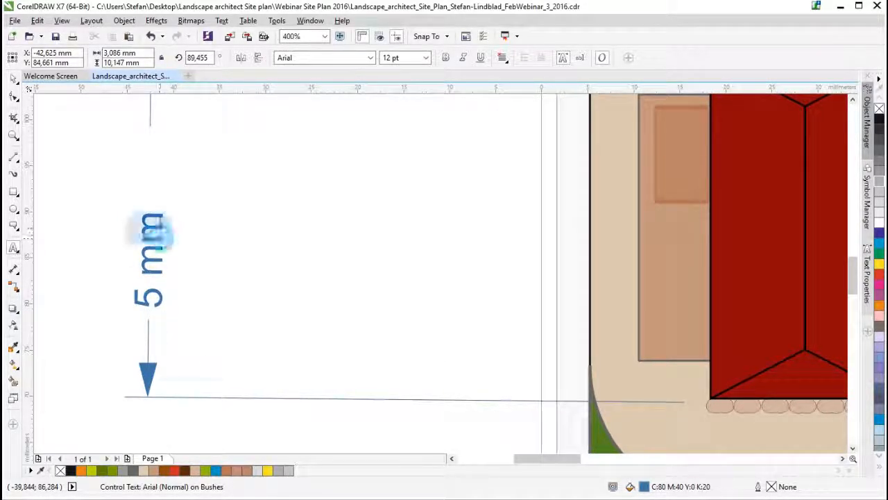
{"action": "type", "text": "eter"}
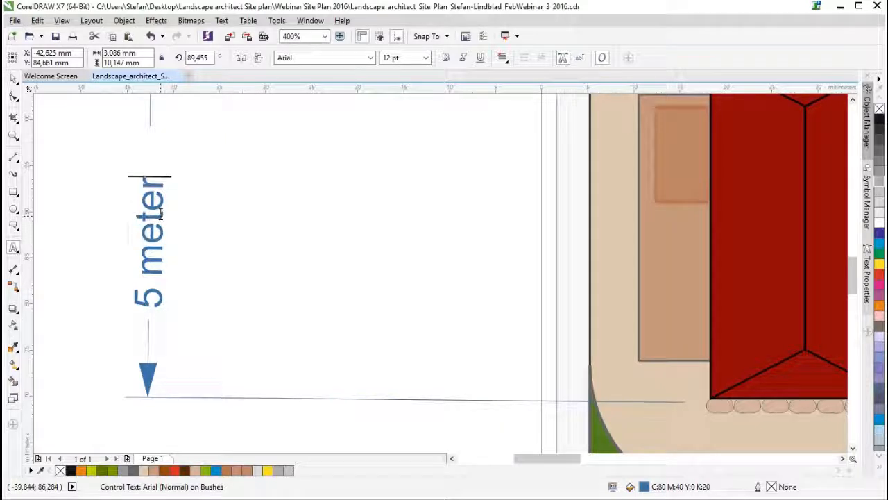
{"action": "left_click", "coordinate": [14, 80]}
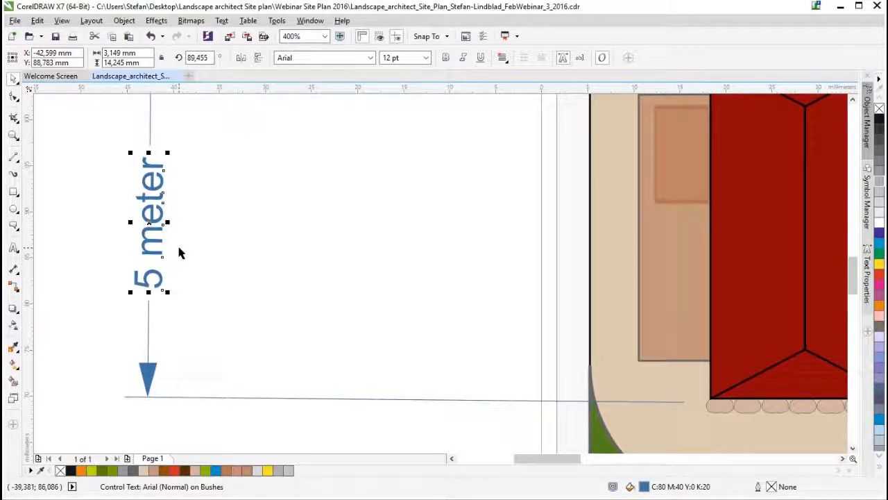
{"action": "left_click", "coordinate": [13, 249]}
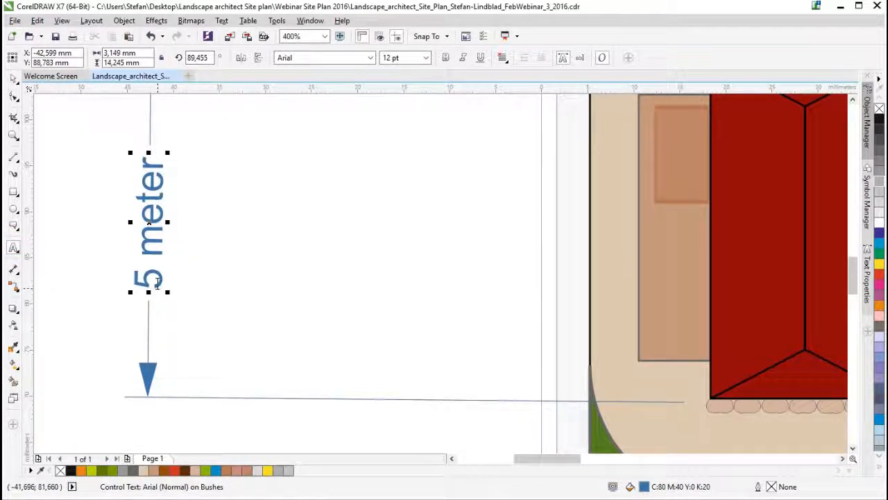
{"action": "type", "text": "bbb"}
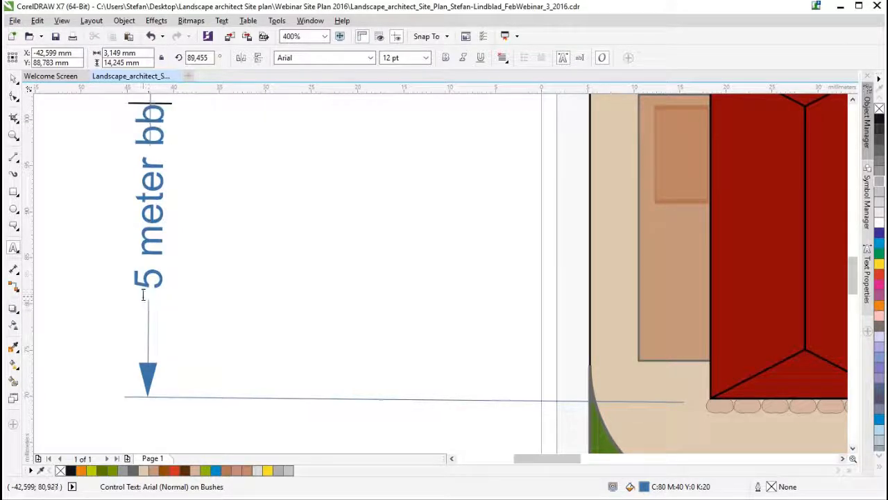
{"action": "key", "text": "ctrl+z"}
{"action": "key", "text": "ctrl+z"}
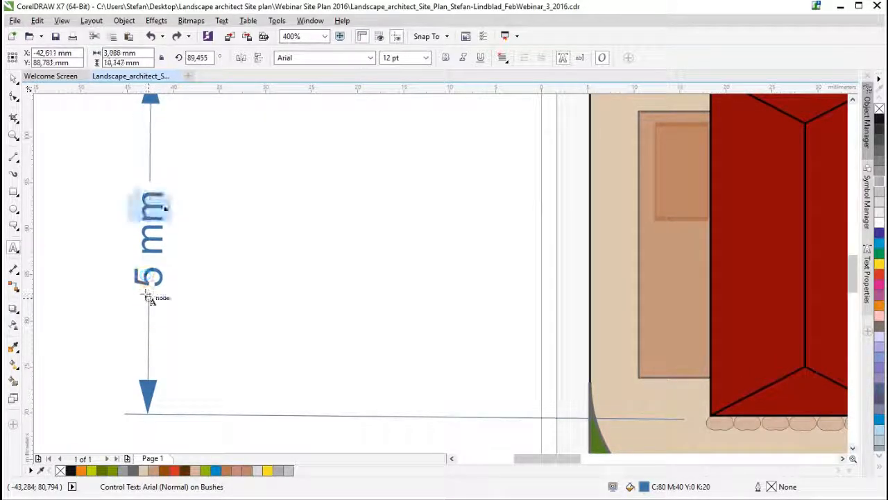
{"action": "type", "text": "eter"}
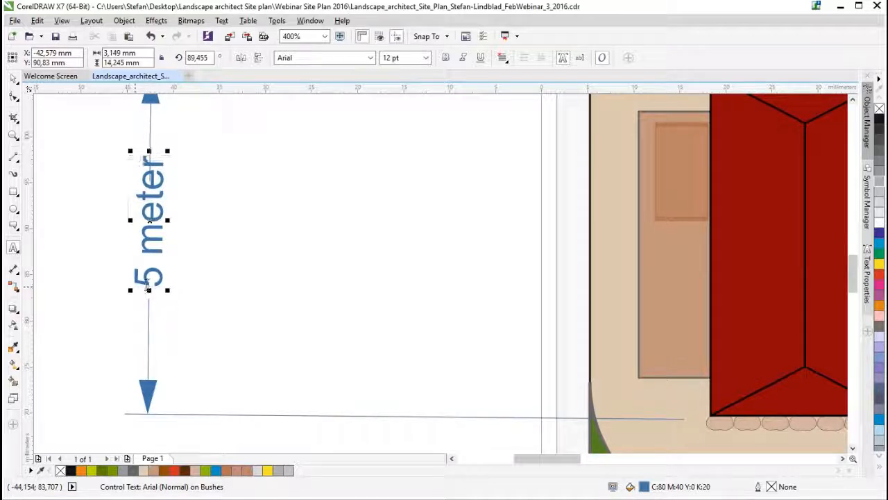
{"action": "left_click", "coordinate": [13, 273]}
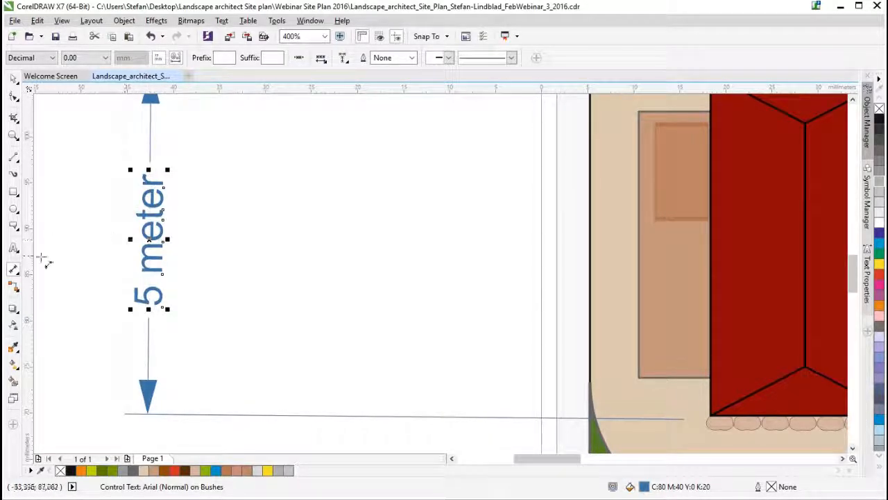
- Select the whole "5 meter" text and preview its OpenType variants, including Numerator, Fraction, Proportional Lining, Stylistic Set 3 and Denominator
{"action": "left_click", "coordinate": [13, 248]}
{"action": "left_click", "coordinate": [159, 241]}
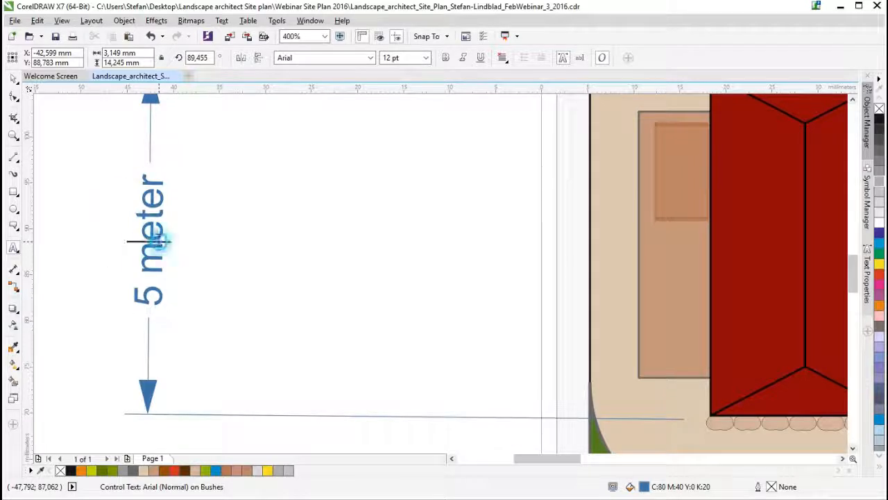
{"action": "key", "text": "ctrl+a"}
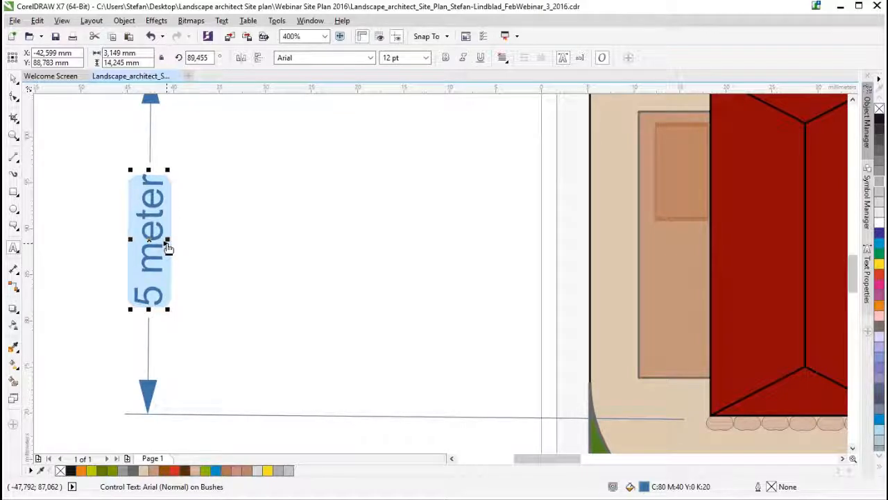
{"action": "left_click", "coordinate": [167, 248]}
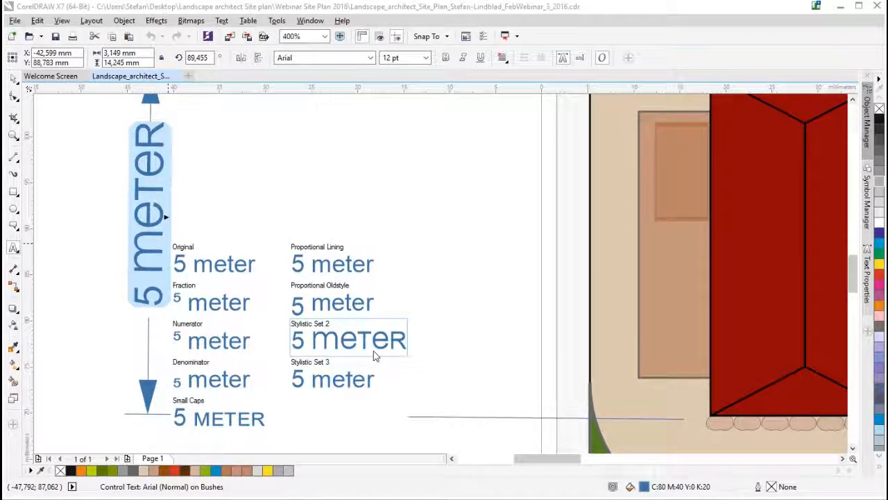
{"action": "left_click", "coordinate": [232, 343]}
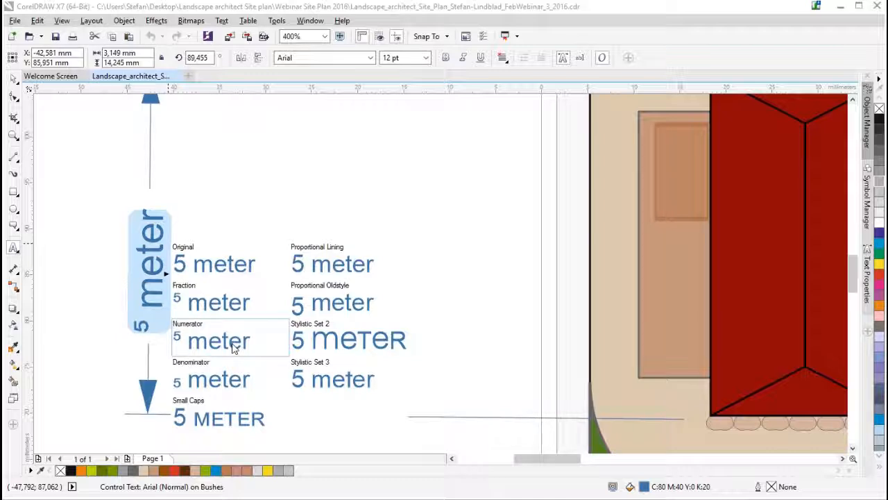
{"action": "left_click", "coordinate": [224, 300]}
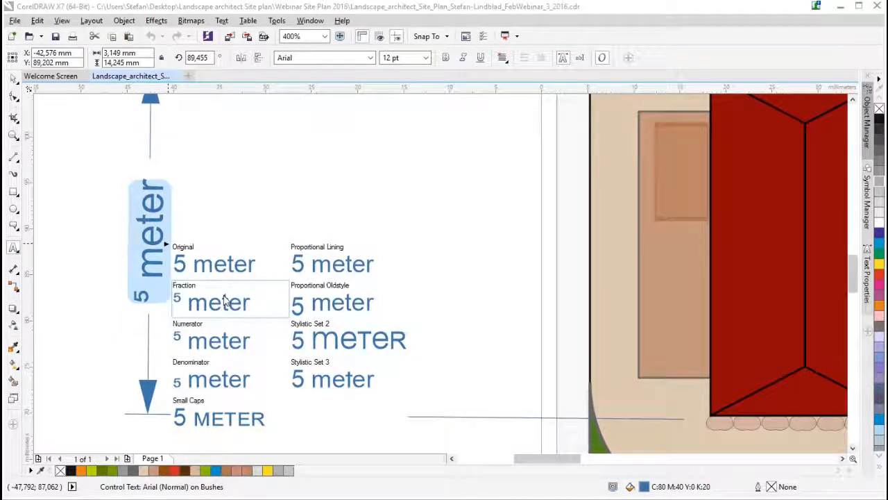
{"action": "left_click", "coordinate": [350, 262]}
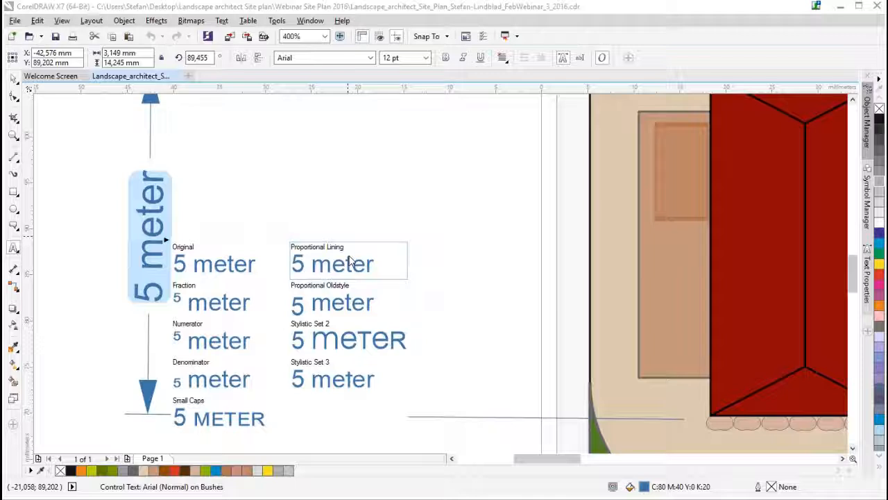
{"action": "left_click", "coordinate": [352, 366]}
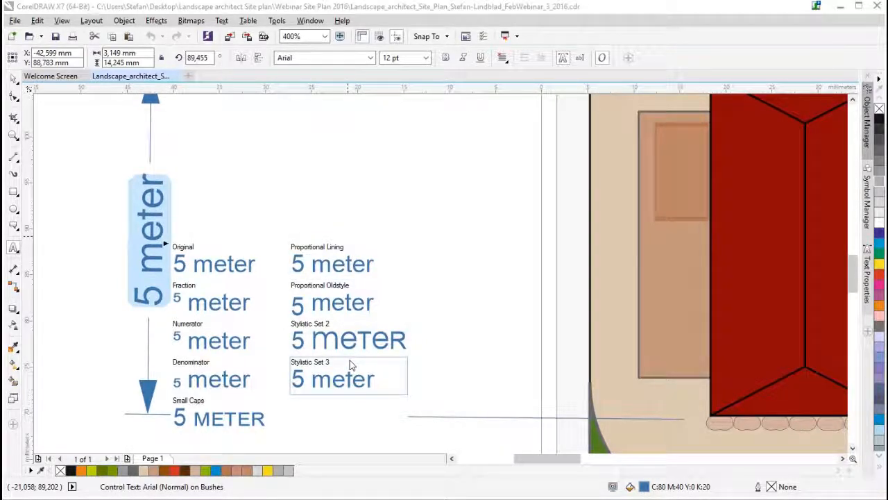
{"action": "left_click", "coordinate": [217, 425]}
{"action": "left_click", "coordinate": [209, 386]}
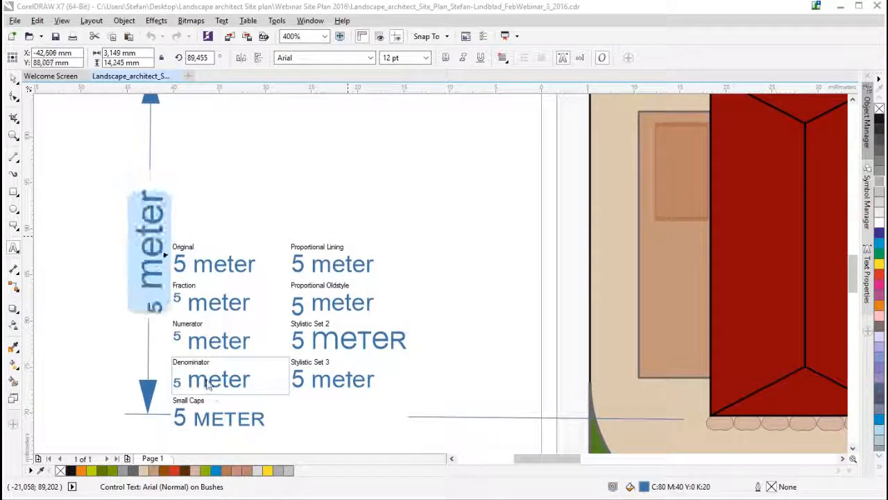
{"action": "left_click", "coordinate": [208, 343]}
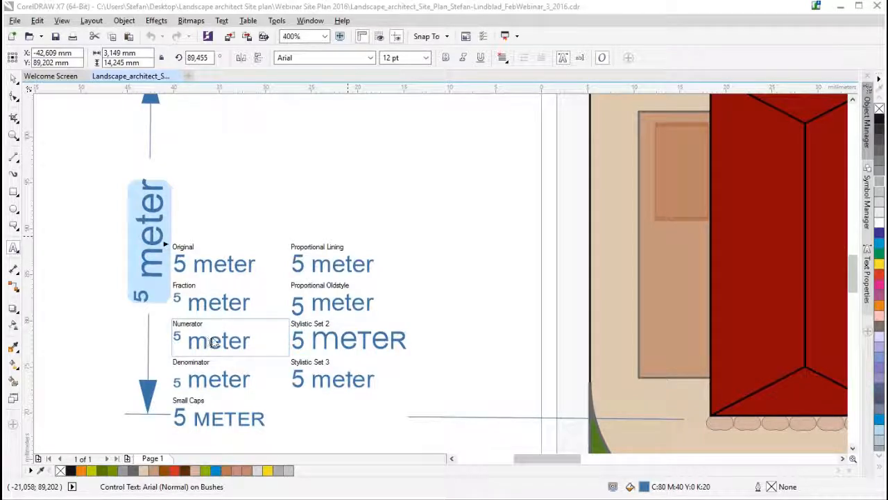
- Add TrueType to the font filter and try Broadway BT and Franklin Gothic Medium on the dimension text
{"action": "left_click", "coordinate": [372, 59]}
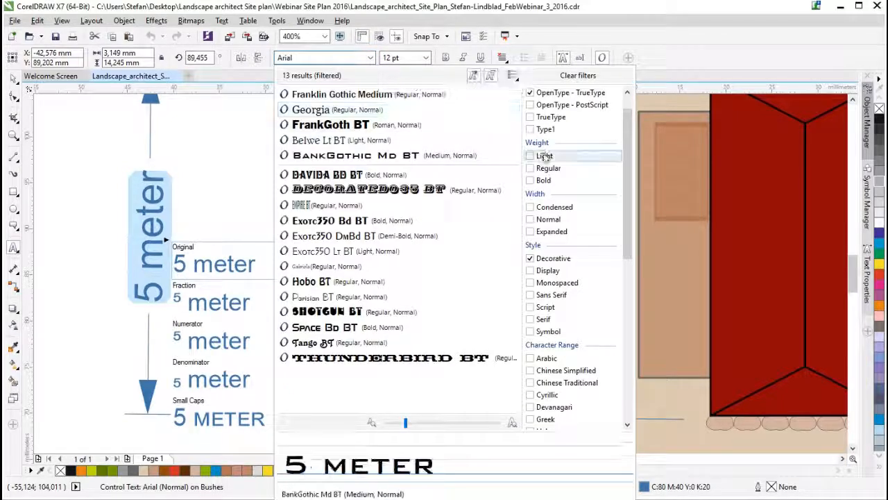
{"action": "left_click", "coordinate": [531, 117]}
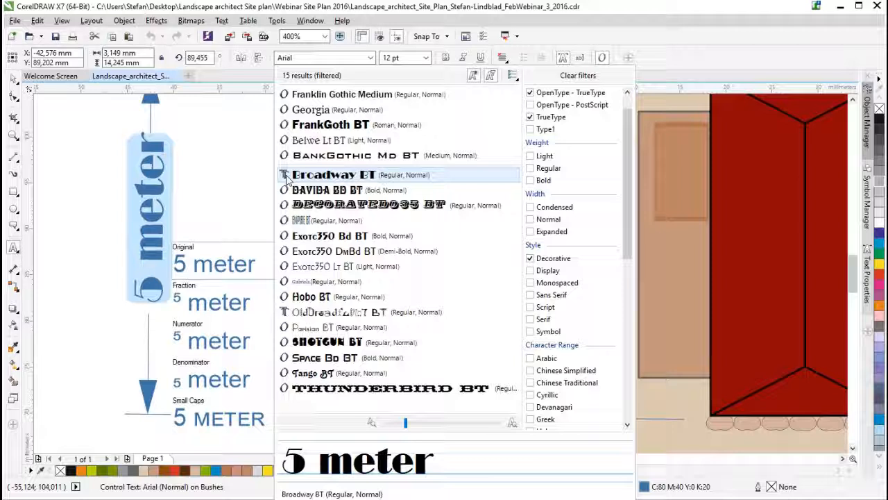
{"action": "left_click", "coordinate": [286, 175]}
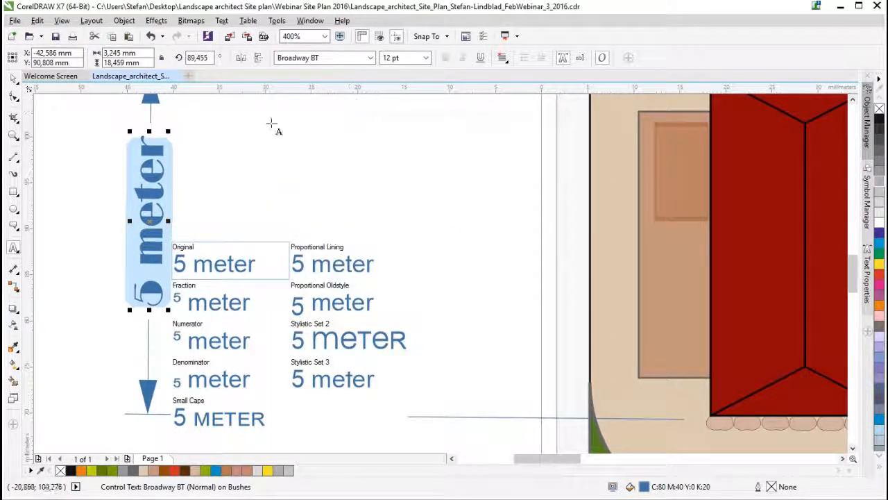
{"action": "left_click", "coordinate": [371, 59]}
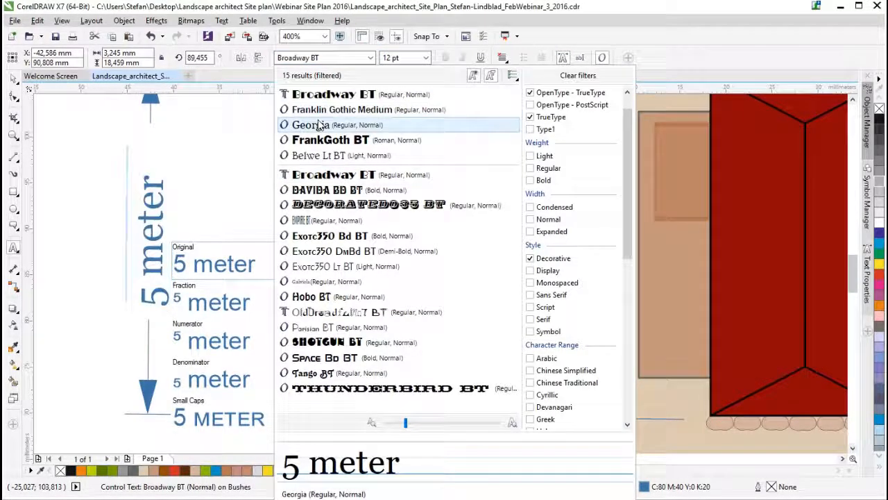
{"action": "left_click", "coordinate": [324, 111]}
- Clear all font filters and set the dimension text's font to AR BLANCA
{"action": "left_click", "coordinate": [372, 59]}
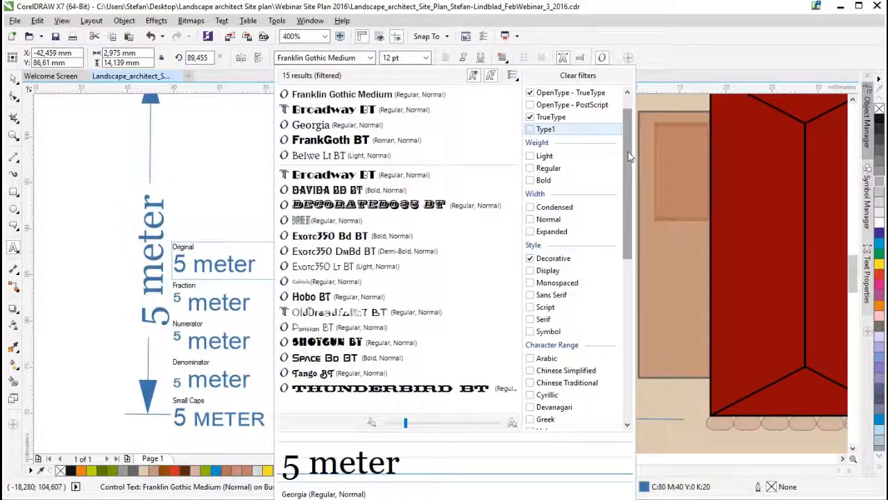
{"action": "scroll", "coordinate": [629, 157], "scroll_direction": "up", "scroll_amount": 2}
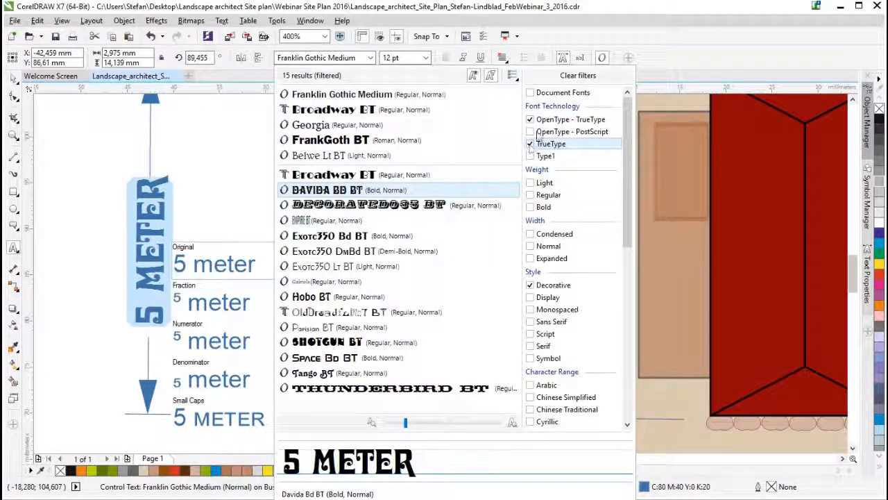
{"action": "left_click", "coordinate": [576, 75]}
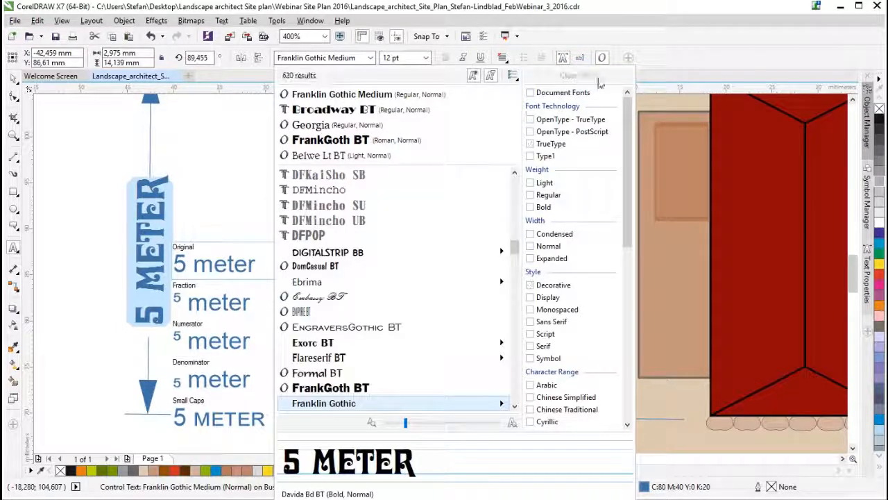
{"action": "left_click_drag", "start_coordinate": [516, 253], "coordinate": [515, 174]}
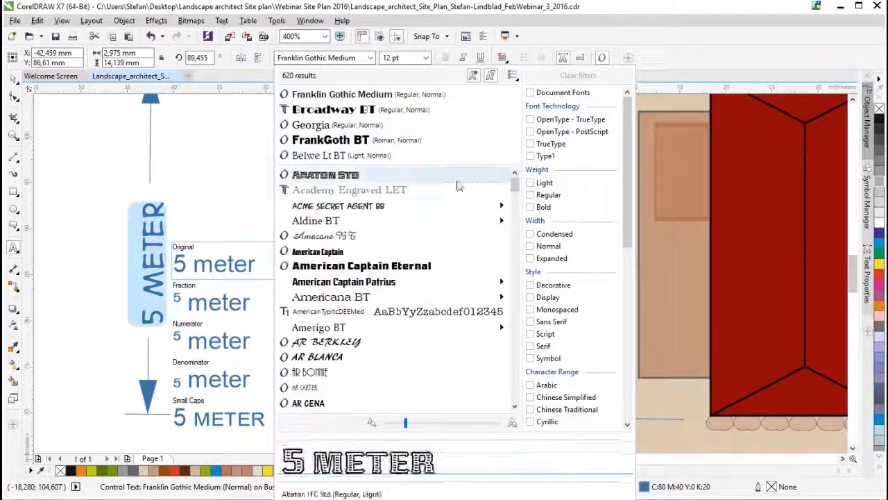
{"action": "left_click", "coordinate": [347, 357]}
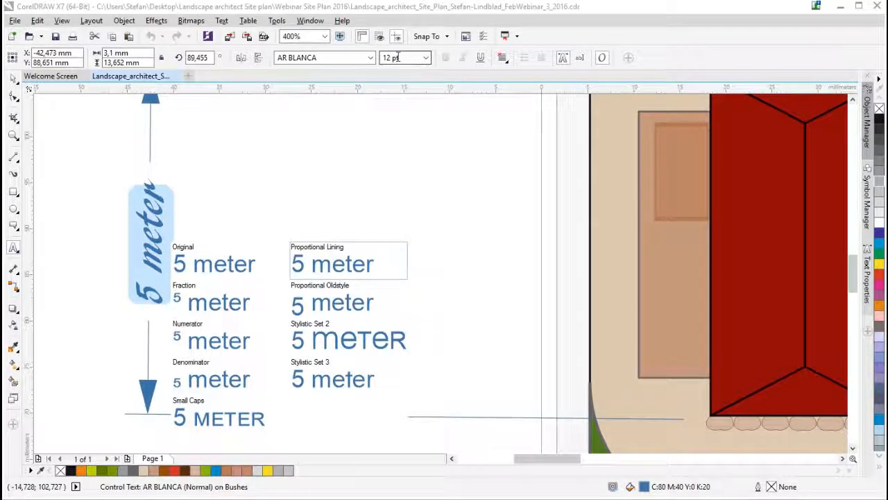
- Select the whole "5 meter" dimension text, set its font to Arial and display its OpenType variants
{"action": "double_click", "coordinate": [151, 243]}
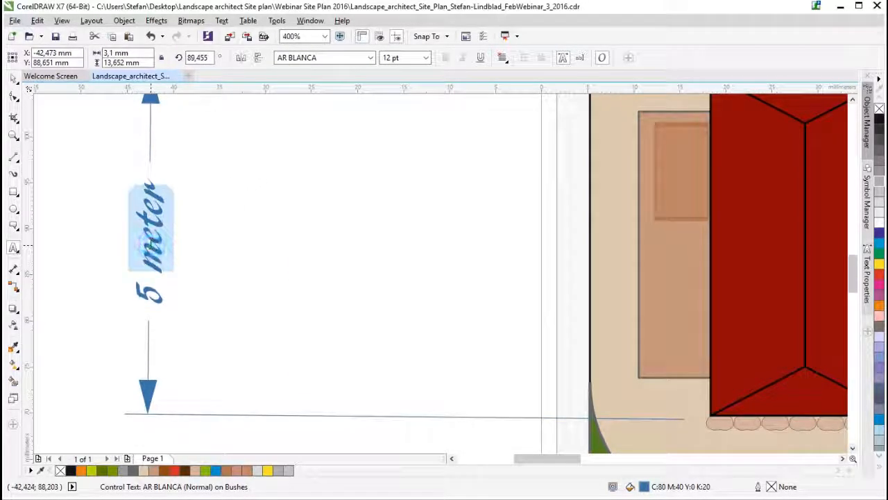
{"action": "triple_click", "coordinate": [153, 257]}
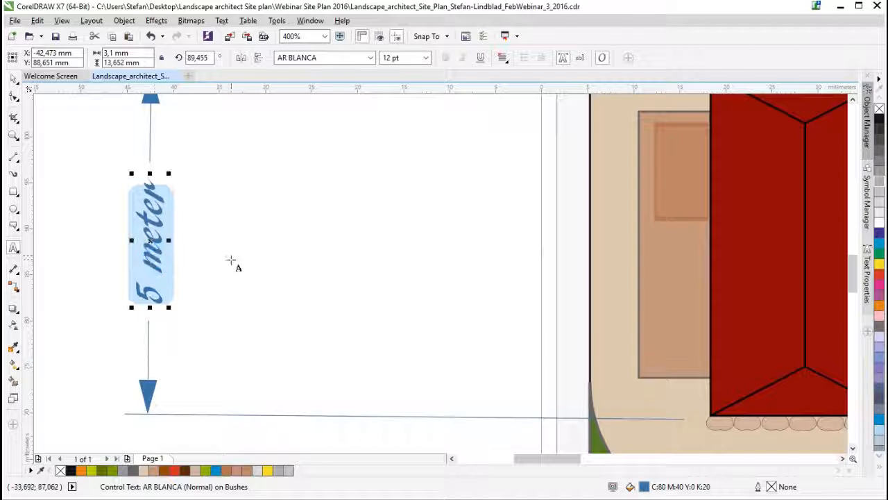
{"action": "left_click", "coordinate": [370, 58]}
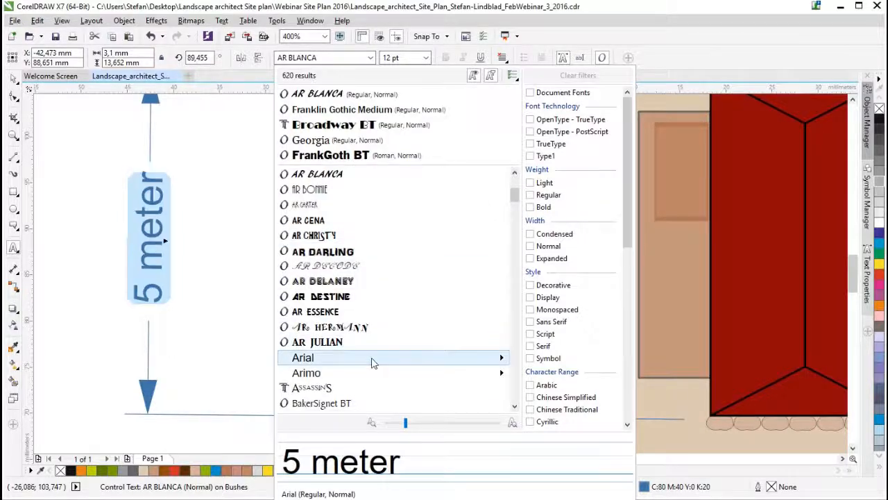
{"action": "left_click", "coordinate": [528, 359]}
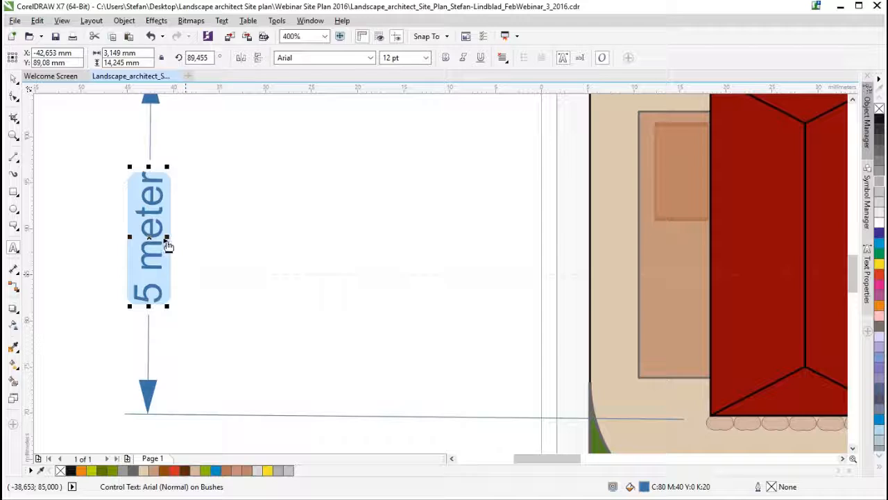
{"action": "left_click", "coordinate": [166, 240]}
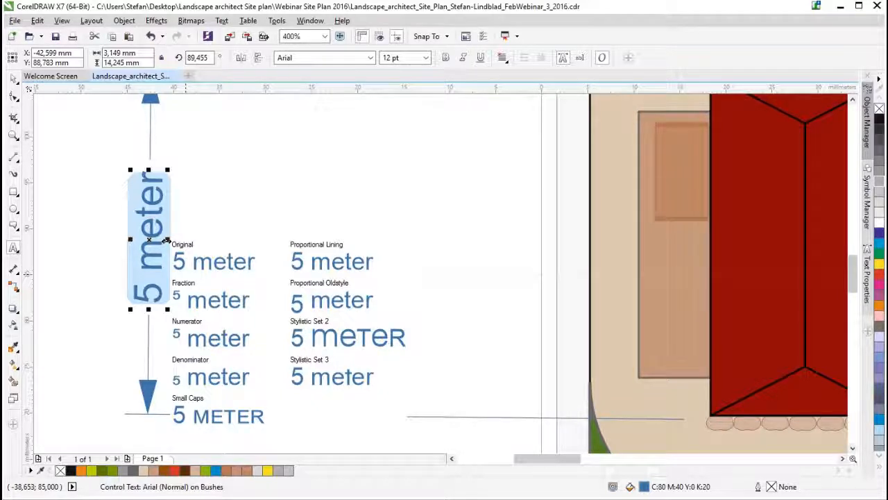
- Filter the fonts by OpenType - TrueType, Decorative and Fraction, and set the dimension text to Gabriola with the Original variant
{"action": "left_click", "coordinate": [372, 58]}
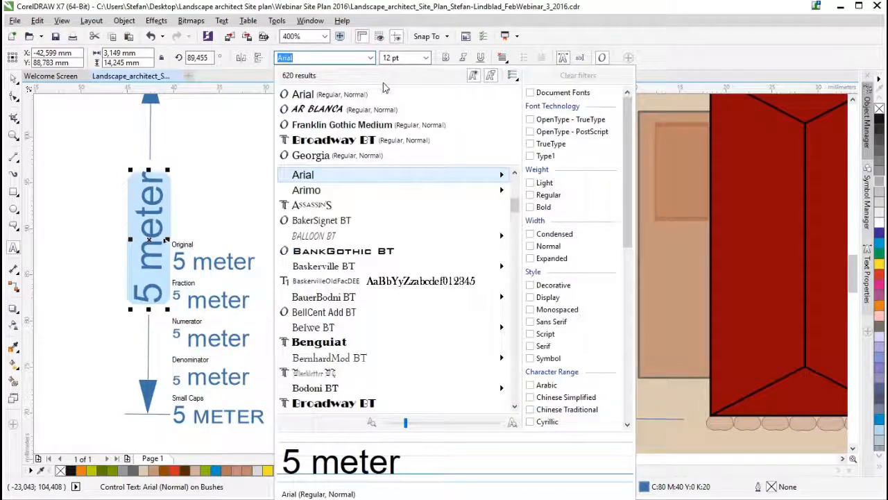
{"action": "left_click", "coordinate": [491, 75]}
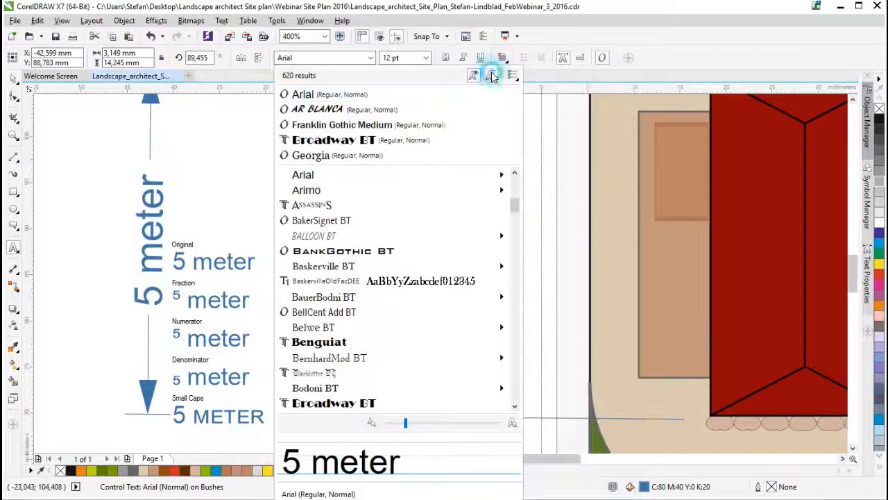
{"action": "left_click", "coordinate": [491, 74]}
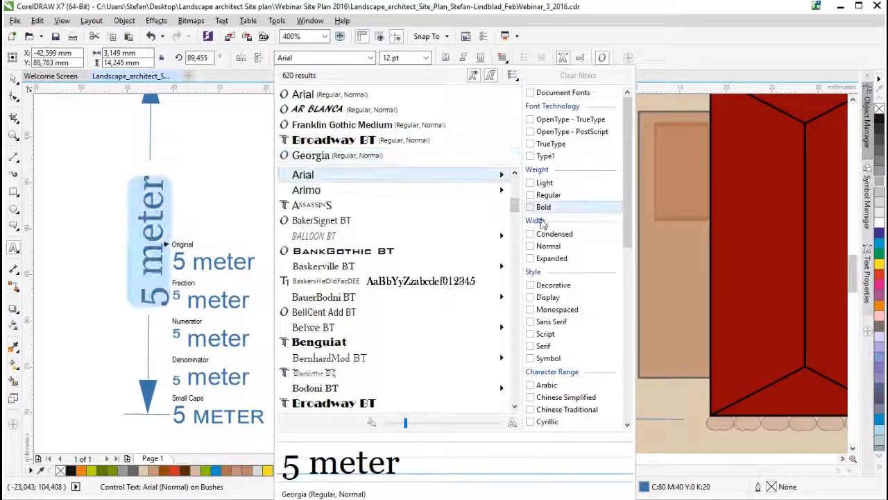
{"action": "left_click", "coordinate": [538, 120]}
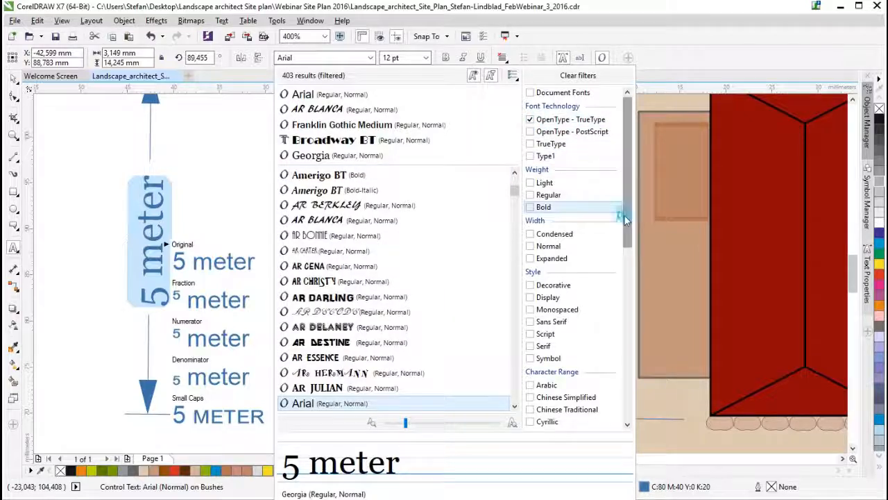
{"action": "scroll", "coordinate": [628, 238], "scroll_direction": "down", "scroll_amount": 1}
{"action": "scroll", "coordinate": [633, 237], "scroll_direction": "down", "scroll_amount": 5}
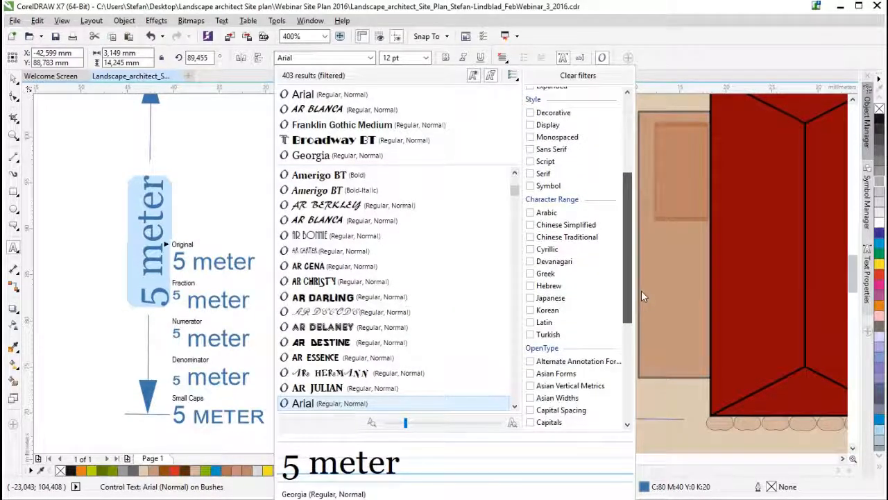
{"action": "left_click", "coordinate": [530, 113]}
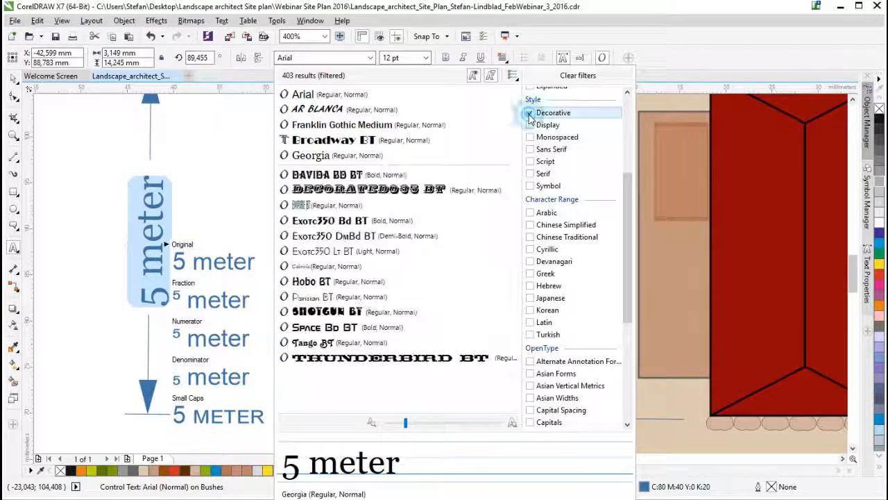
{"action": "left_click_drag", "start_coordinate": [629, 315], "coordinate": [630, 416]}
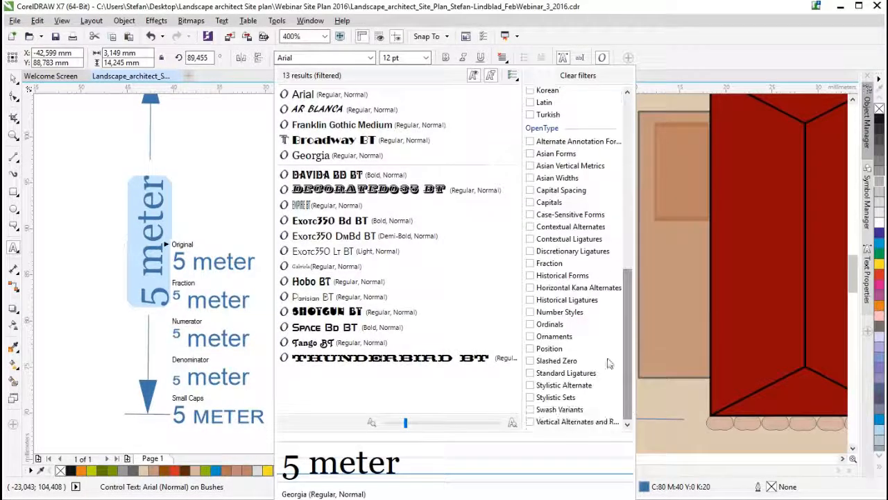
{"action": "left_click", "coordinate": [530, 263]}
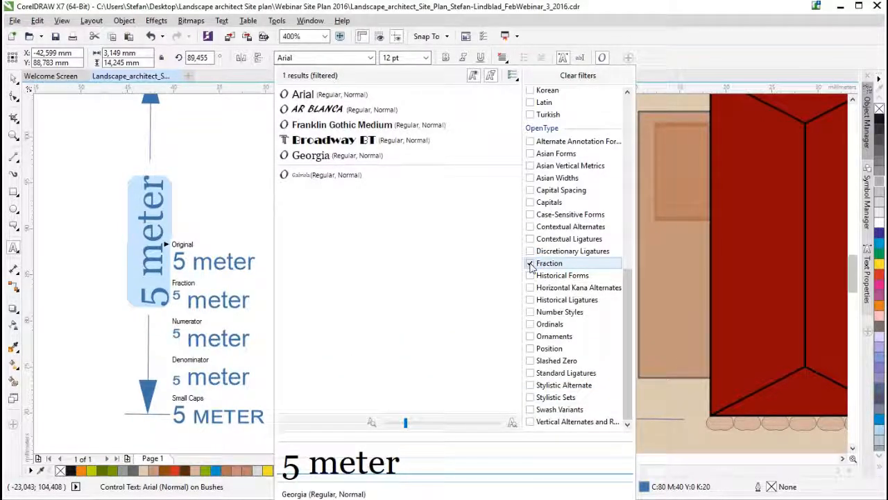
{"action": "left_click", "coordinate": [316, 176]}
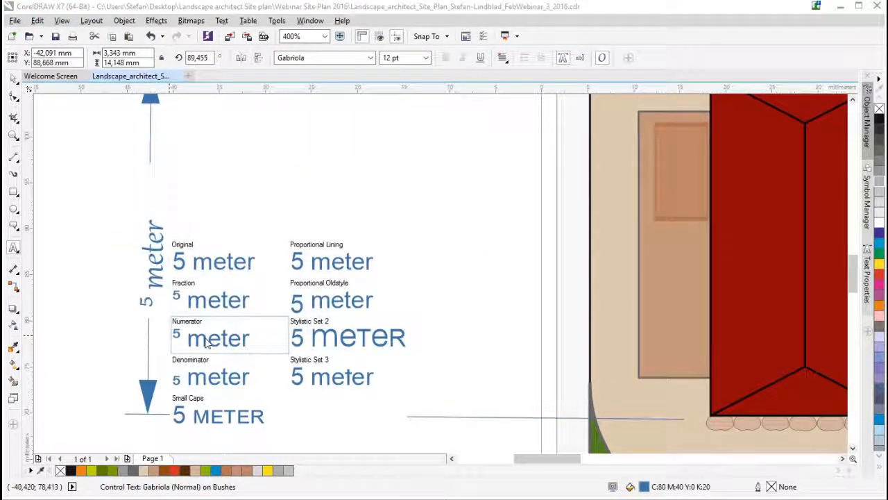
{"action": "left_click", "coordinate": [189, 271]}
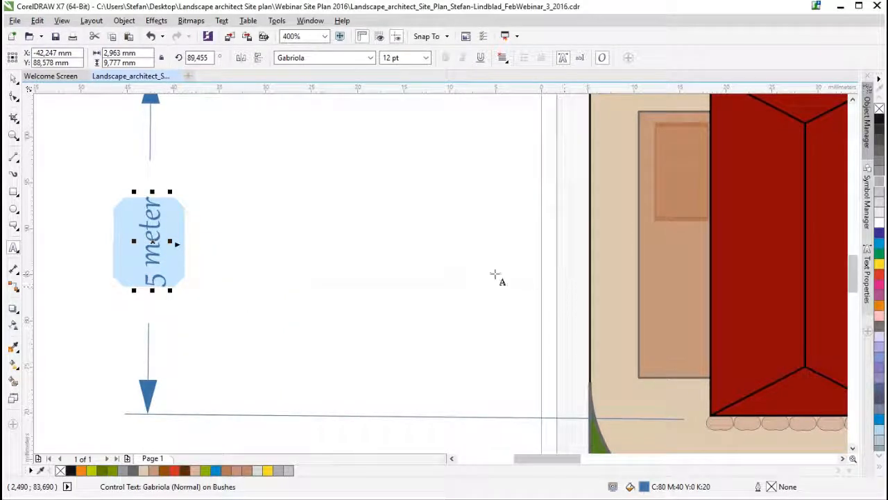
- Delete the red building's "5 meter" dimension, the paragraph text beside the plan and the Artist Studio label
{"action": "left_click", "coordinate": [14, 79]}
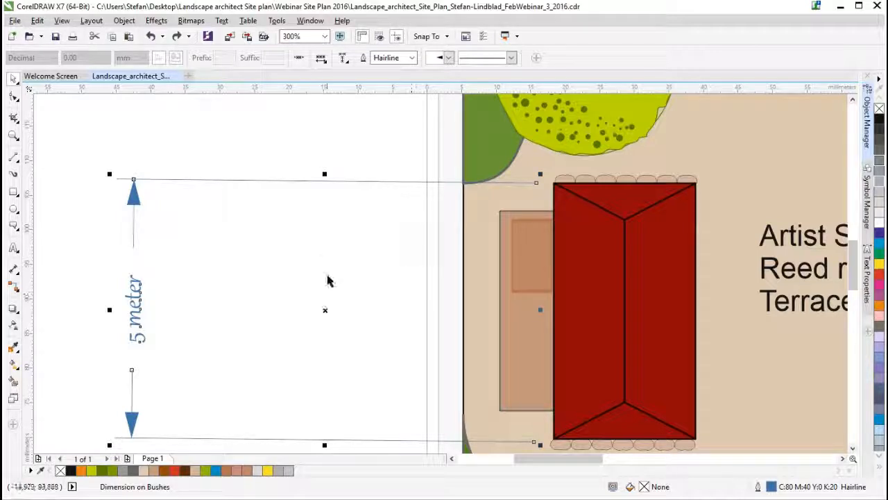
{"action": "key", "text": "Delete"}
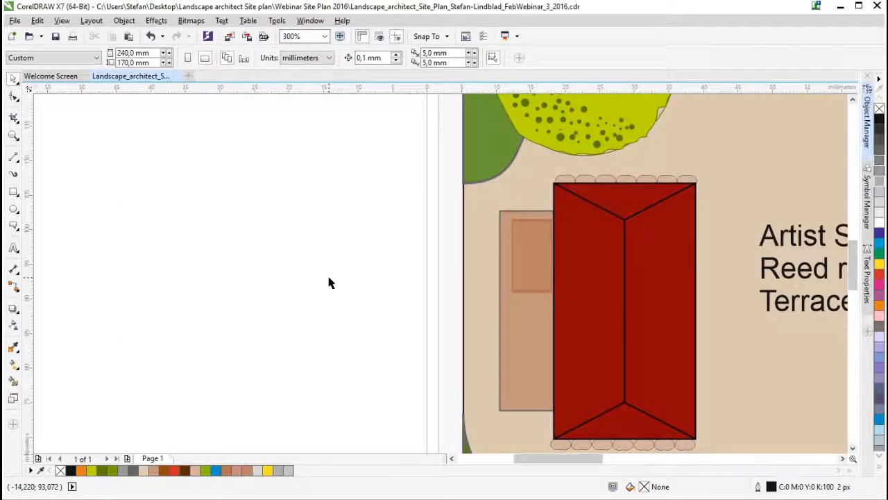
{"action": "scroll", "coordinate": [329, 282], "scroll_direction": "down", "scroll_amount": 2}
{"action": "left_click", "coordinate": [308, 174]}
{"action": "key", "text": "Delete"}
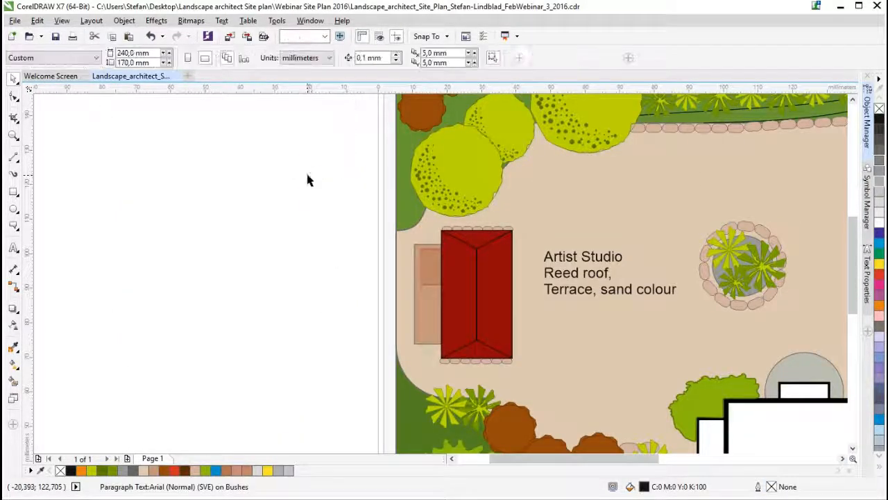
{"action": "left_click", "coordinate": [581, 292]}
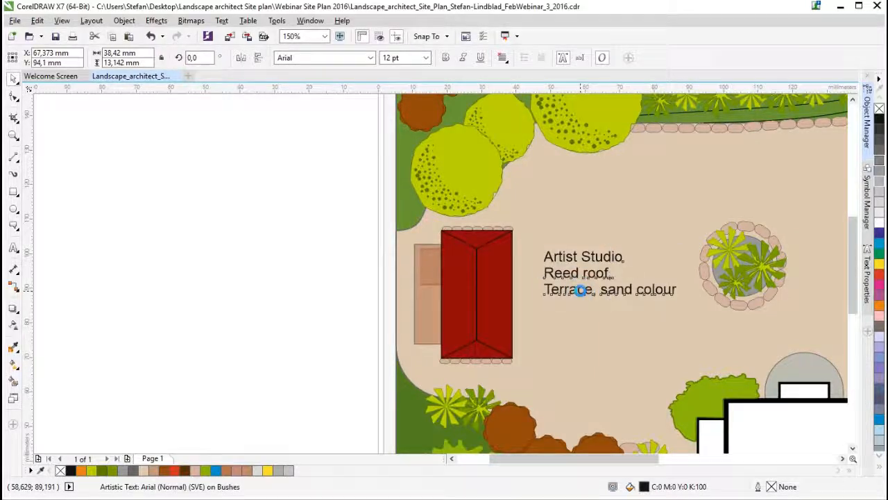
{"action": "key", "text": "Delete"}
{"action": "scroll", "coordinate": [527, 313], "scroll_direction": "down", "scroll_amount": 2}
{"action": "left_click_drag", "start_coordinate": [611, 458], "coordinate": [682, 459]}
{"action": "left_click_drag", "start_coordinate": [850, 281], "coordinate": [851, 300]}
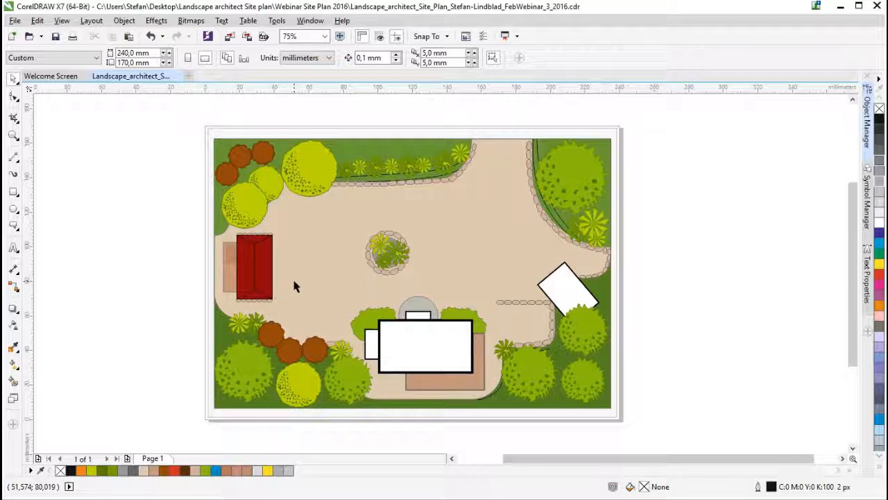
- Display the document's layers and toggle the Tree- layer's visibility off and on again
{"action": "left_click", "coordinate": [867, 122]}
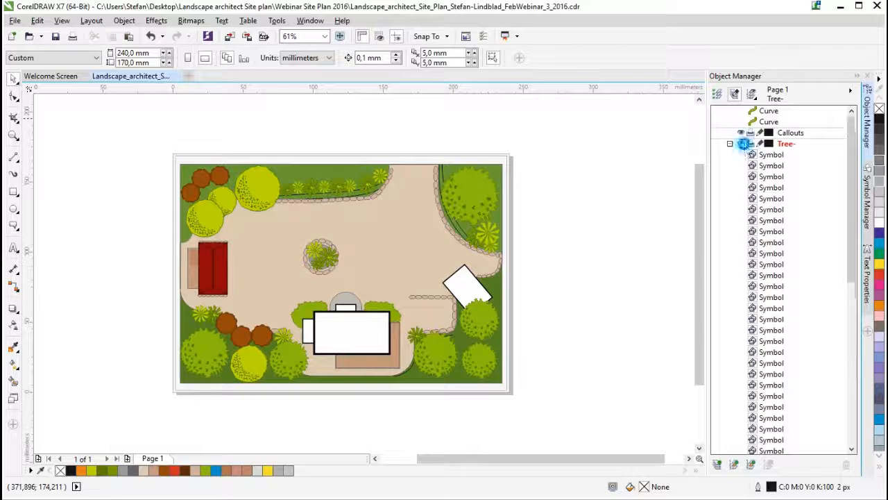
{"action": "left_click", "coordinate": [741, 143]}
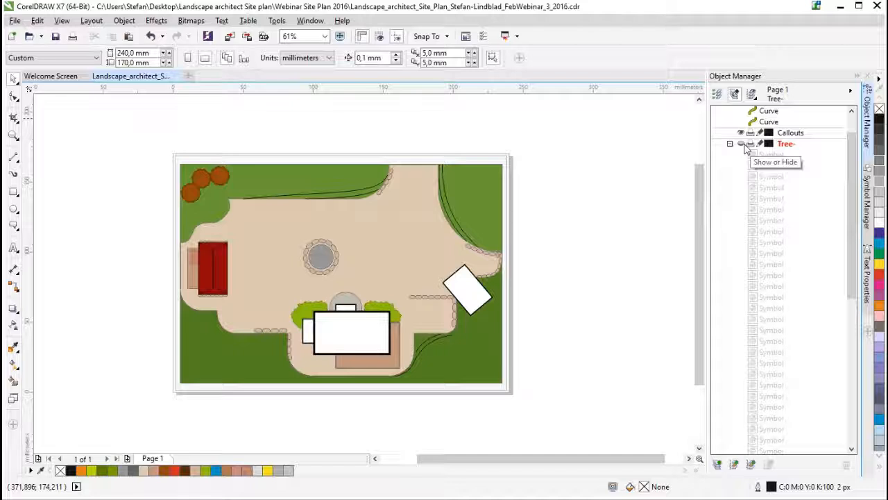
{"action": "left_click", "coordinate": [742, 144]}
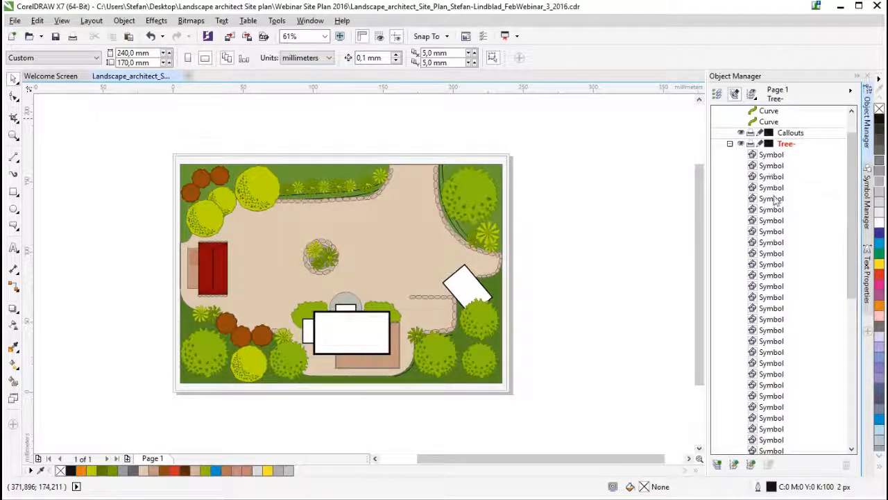
- Select the individual curves on the Bushes layer to locate them in the plan
{"action": "mouse_move", "coordinate": [852, 214]}
{"action": "left_mouse_down"}
{"action": "mouse_move", "coordinate": [857, 235]}
{"action": "mouse_move", "coordinate": [855, 201]}
{"action": "mouse_move", "coordinate": [841, 288]}
{"action": "mouse_move", "coordinate": [848, 182]}
{"action": "mouse_move", "coordinate": [851, 210]}
{"action": "left_mouse_up"}
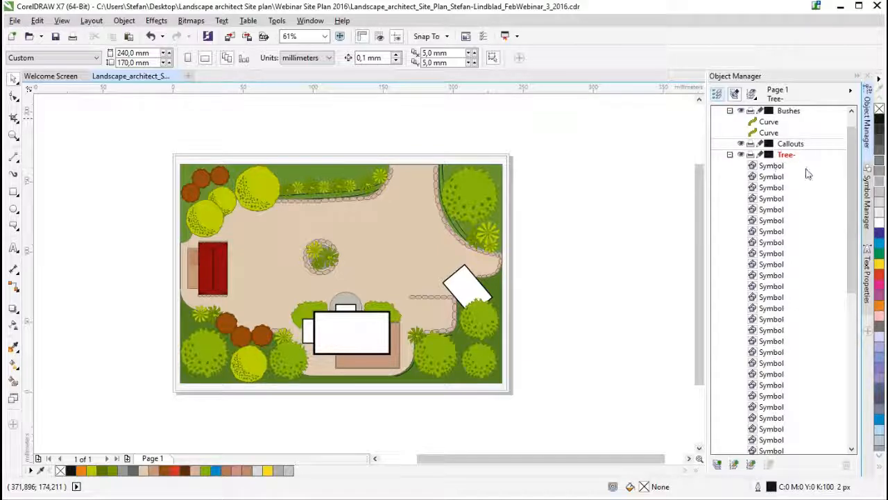
{"action": "left_click_drag", "start_coordinate": [853, 154], "coordinate": [851, 142]}
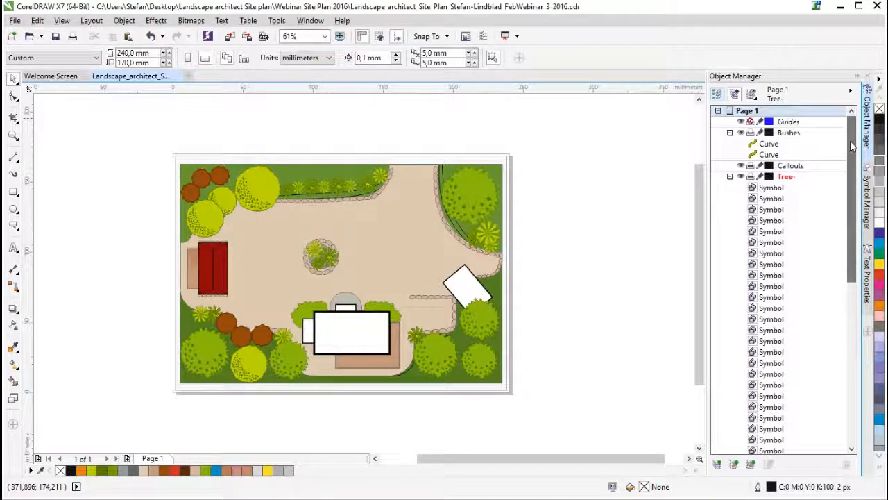
{"action": "left_click", "coordinate": [771, 144]}
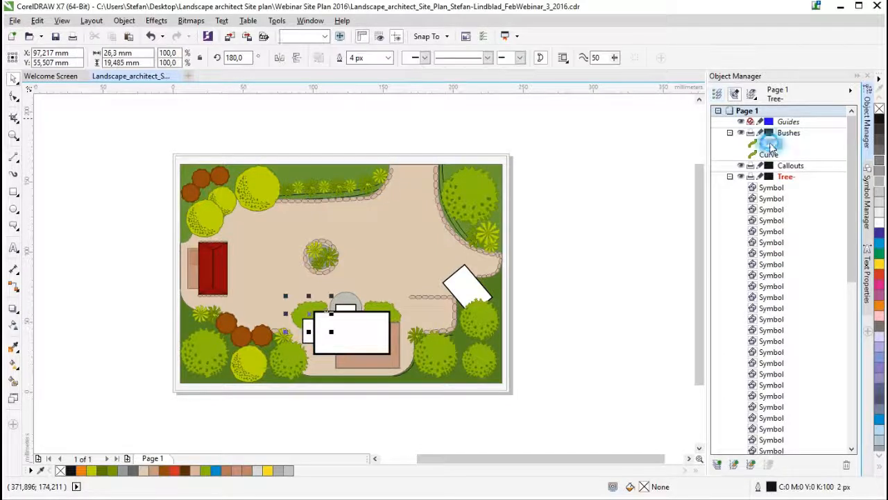
{"action": "left_click", "coordinate": [770, 154]}
{"action": "left_click", "coordinate": [770, 144]}
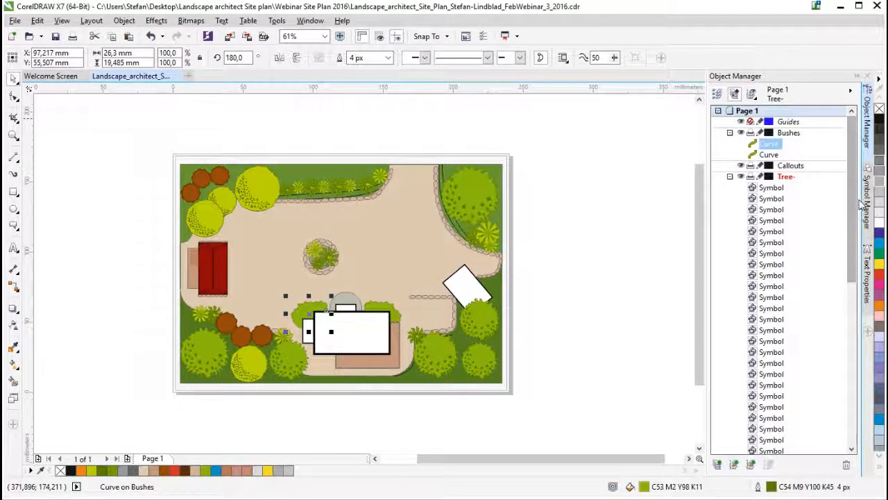
{"action": "mouse_move", "coordinate": [852, 198]}
{"action": "left_mouse_down"}
{"action": "mouse_move", "coordinate": [852, 232]}
{"action": "mouse_move", "coordinate": [853, 197]}
{"action": "left_mouse_up"}
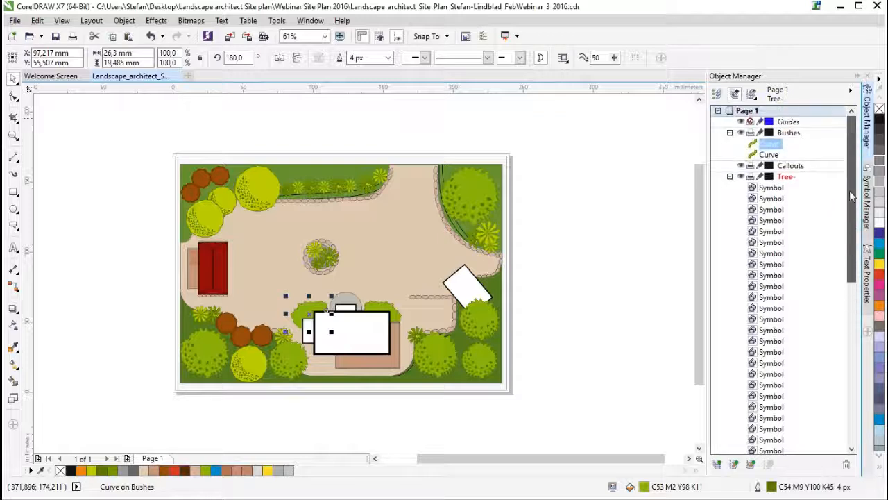
- Collapse the Tree-, Main house and Bushes layers in the layer list and deselect the bush curve
{"action": "left_click", "coordinate": [730, 176]}
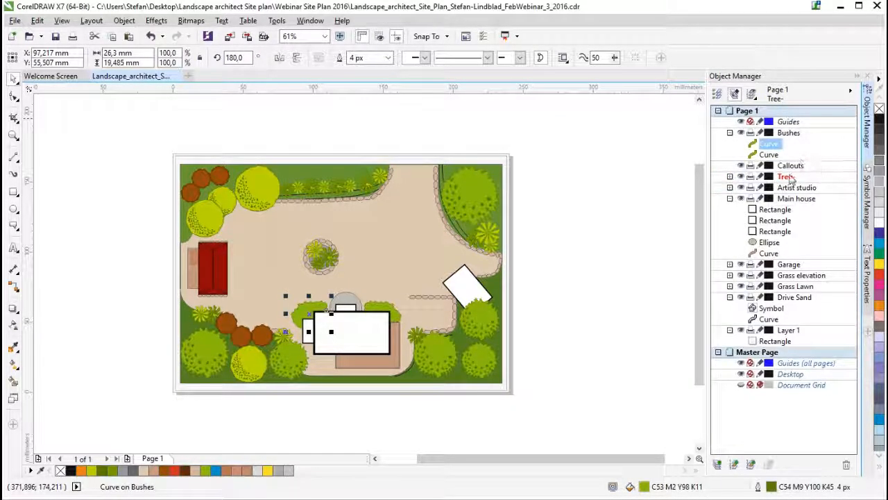
{"action": "left_click", "coordinate": [730, 199]}
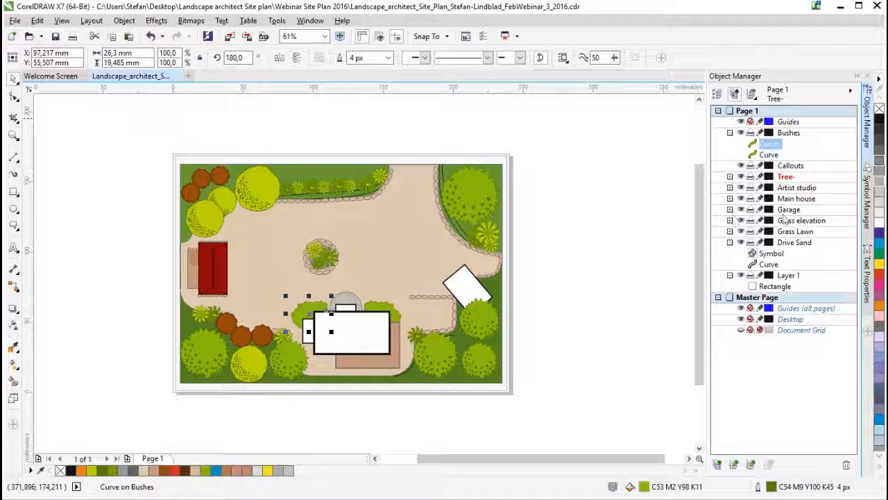
{"action": "left_click", "coordinate": [730, 177]}
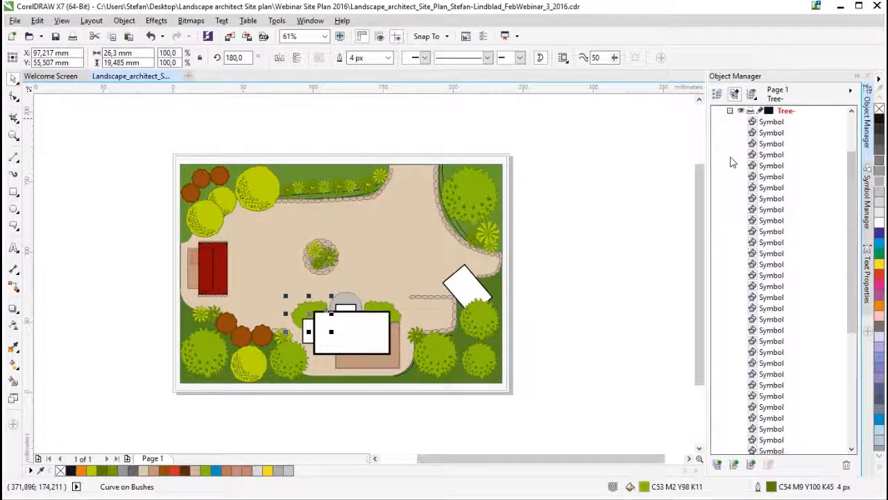
{"action": "left_click", "coordinate": [731, 110]}
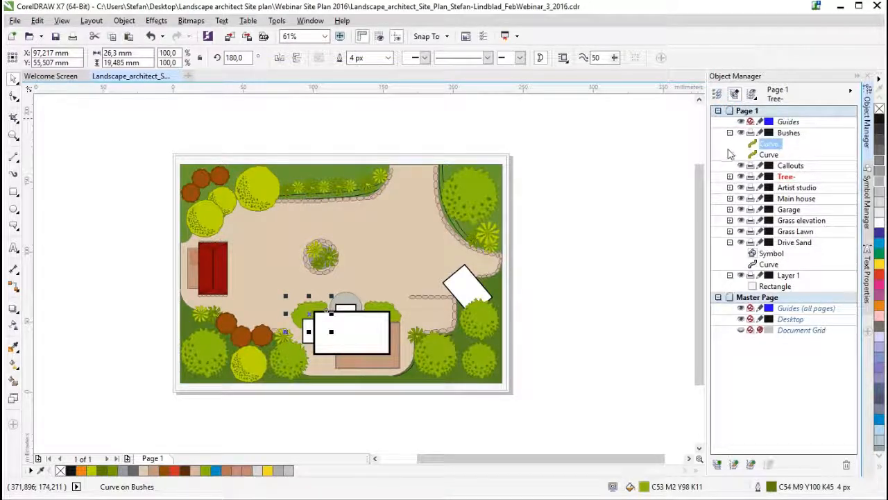
{"action": "left_click", "coordinate": [730, 132]}
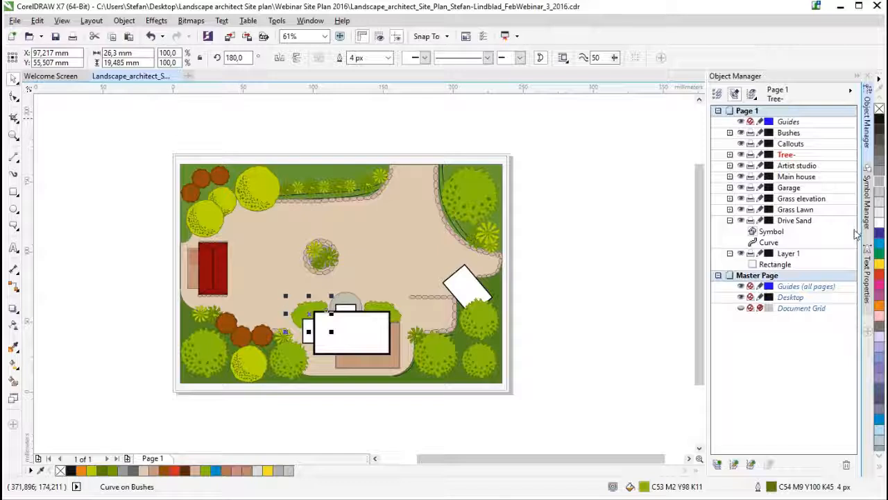
{"action": "left_click", "coordinate": [656, 316]}
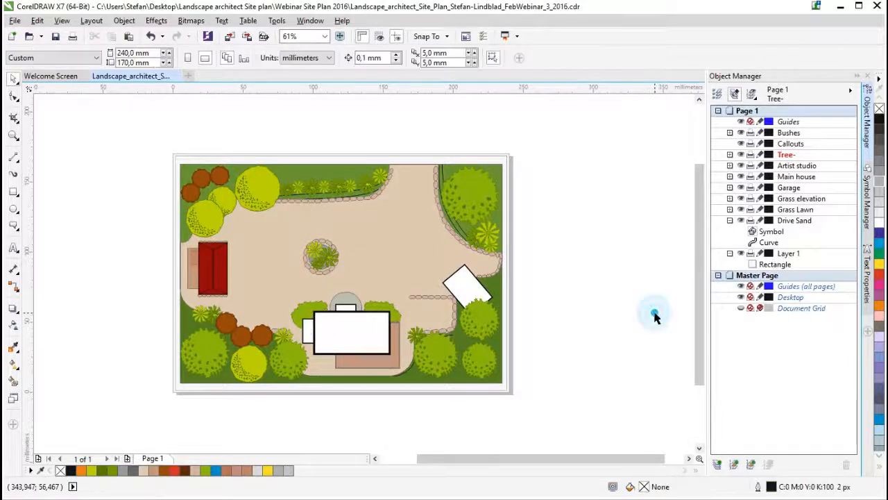
- Start exporting the plan as a Corel PHOTO-PAINT image (CPT), changing the end of the file name to FebWebinar_8_2016
{"action": "left_click", "coordinate": [16, 21]}
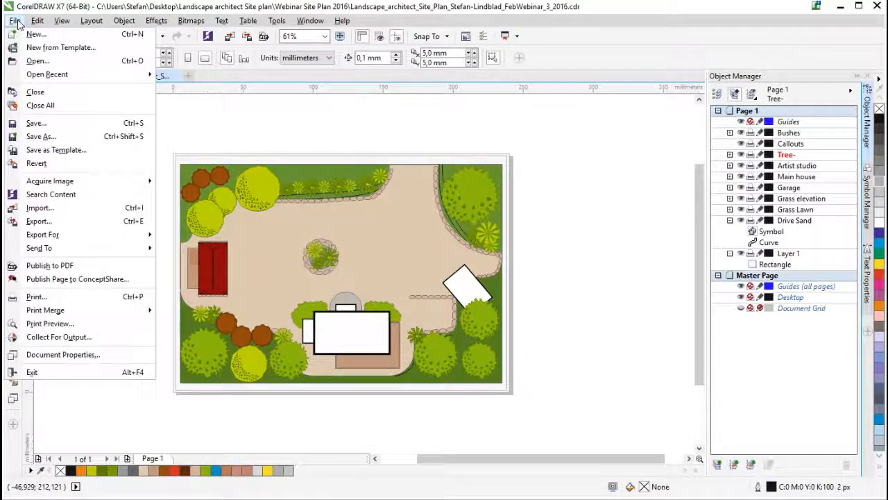
{"action": "left_click", "coordinate": [38, 221]}
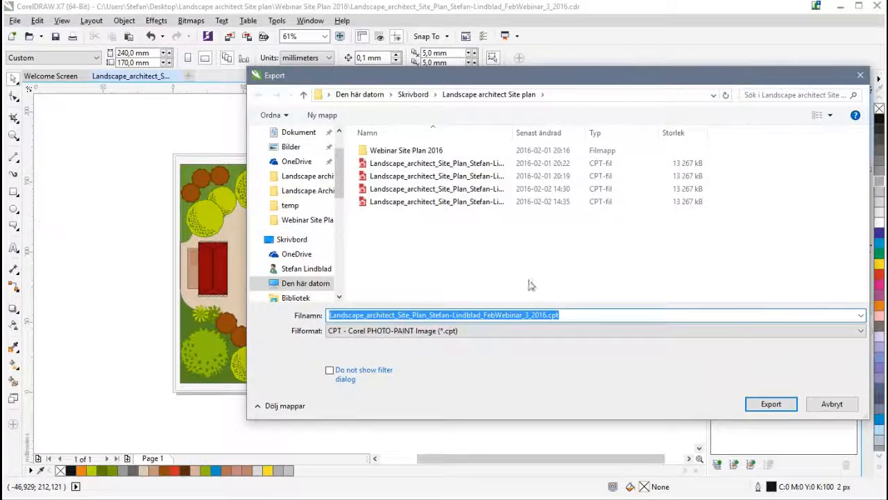
{"action": "left_click_drag", "start_coordinate": [524, 315], "coordinate": [531, 315]}
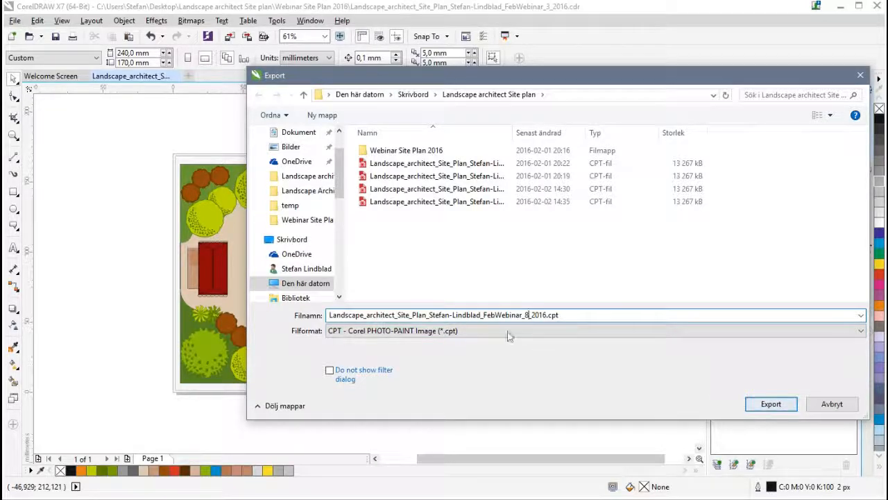
{"action": "left_click", "coordinate": [452, 331]}
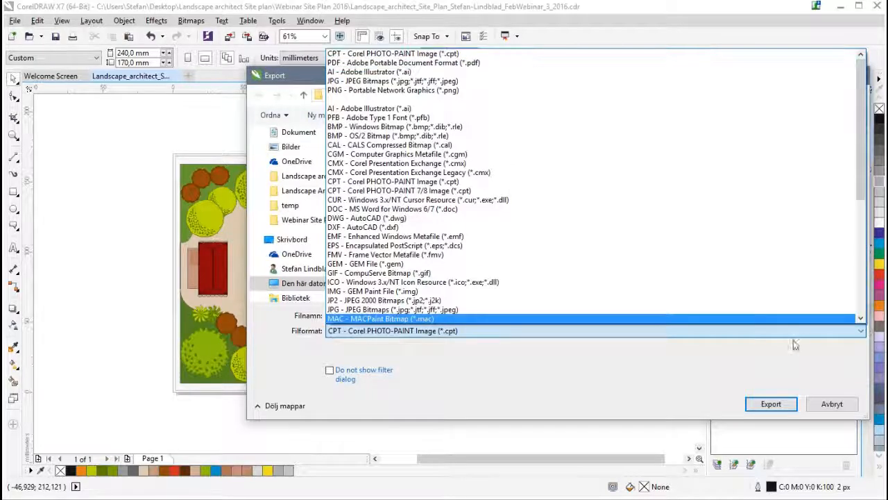
{"action": "left_click", "coordinate": [669, 392]}
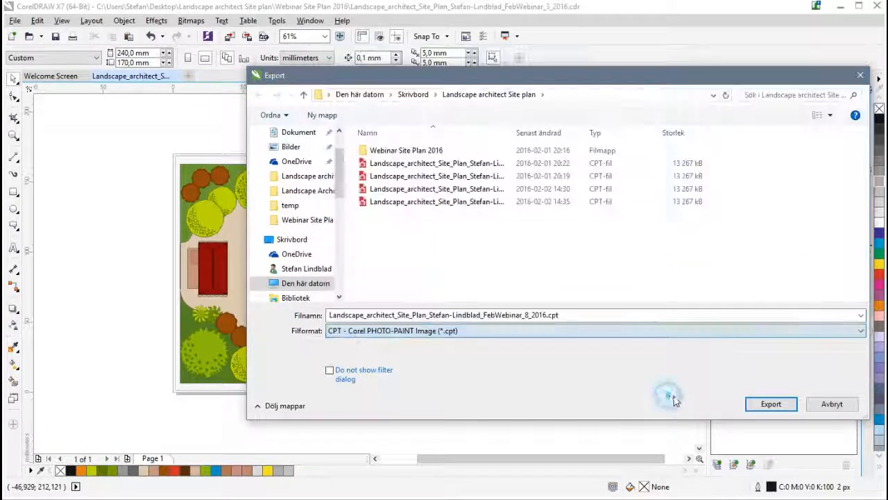
{"action": "left_click", "coordinate": [772, 404]}
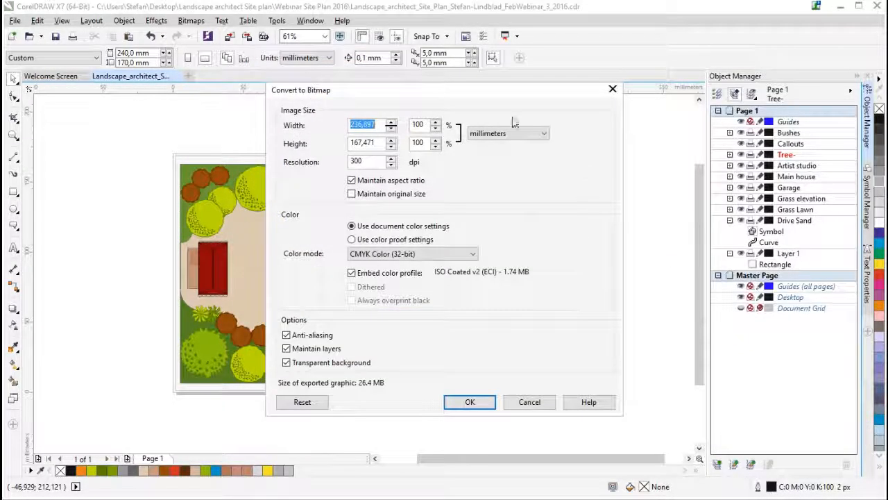
- Toggle the Maintain layers option off and on again in the bitmap conversion settings, and complete the export with layers maintained
{"action": "left_click_drag", "start_coordinate": [441, 88], "coordinate": [465, 80]}
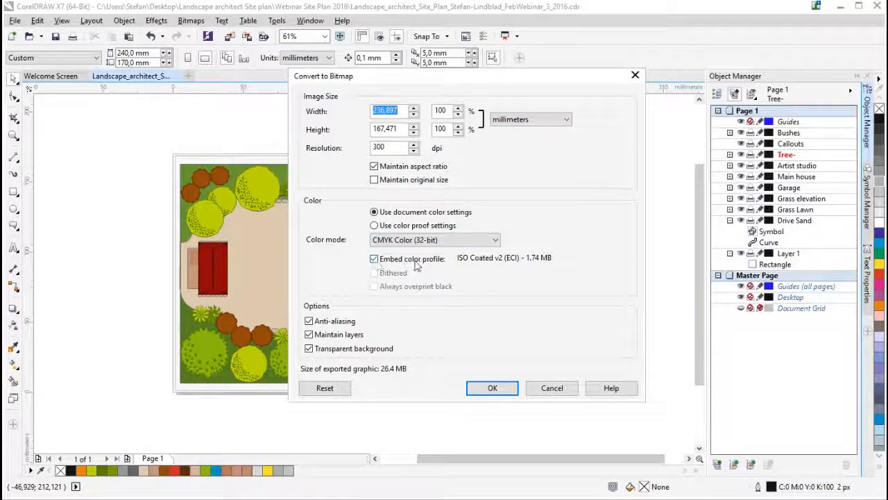
{"action": "left_click", "coordinate": [324, 335]}
{"action": "left_click", "coordinate": [331, 340]}
{"action": "left_click", "coordinate": [332, 340]}
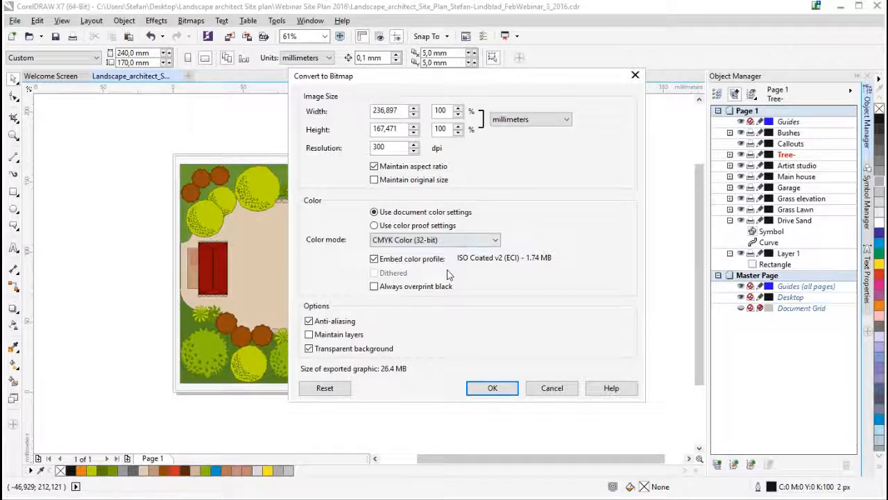
{"action": "left_click", "coordinate": [309, 334]}
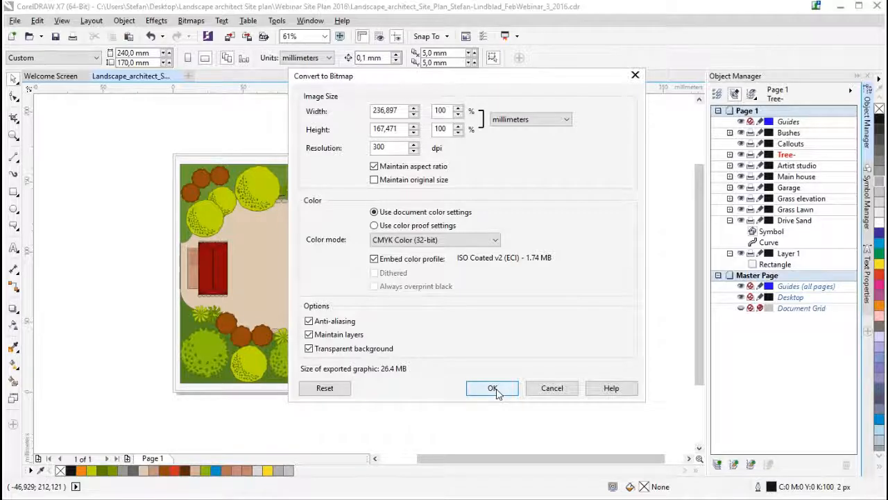
{"action": "left_click", "coordinate": [494, 389]}
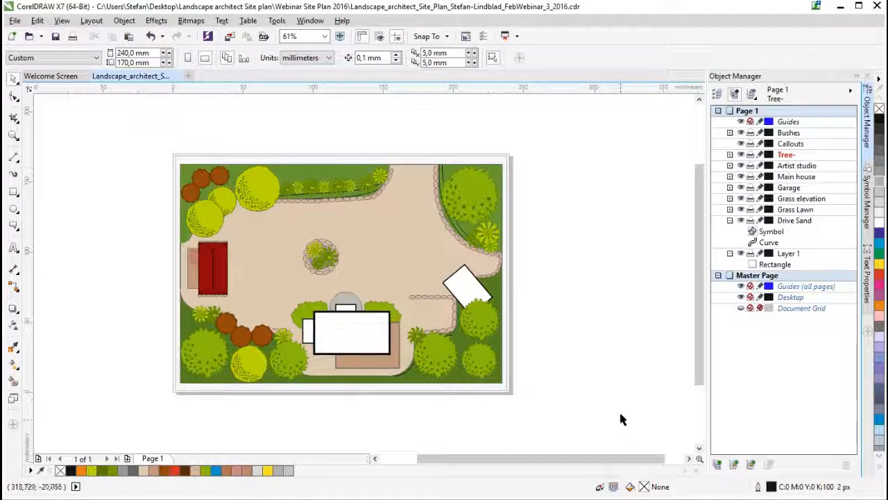
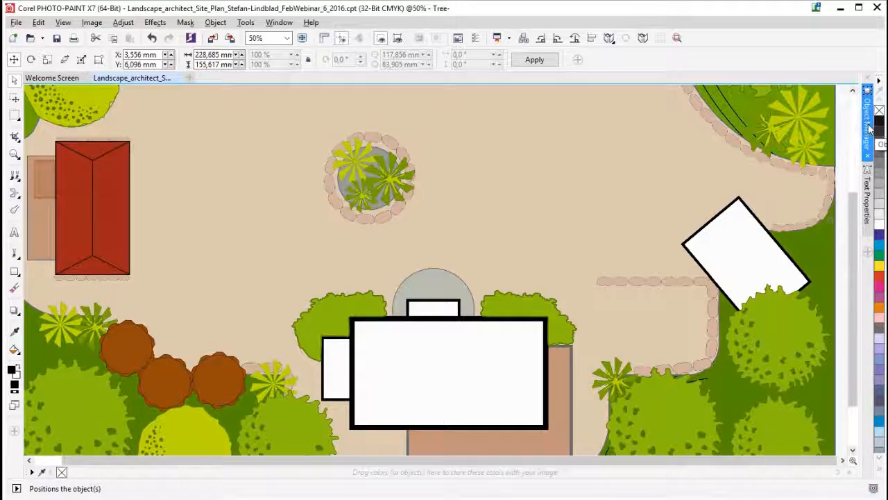
- Open the Object Manager and switch the Tree- layer's visibility off and on again
{"action": "left_click", "coordinate": [870, 127]}
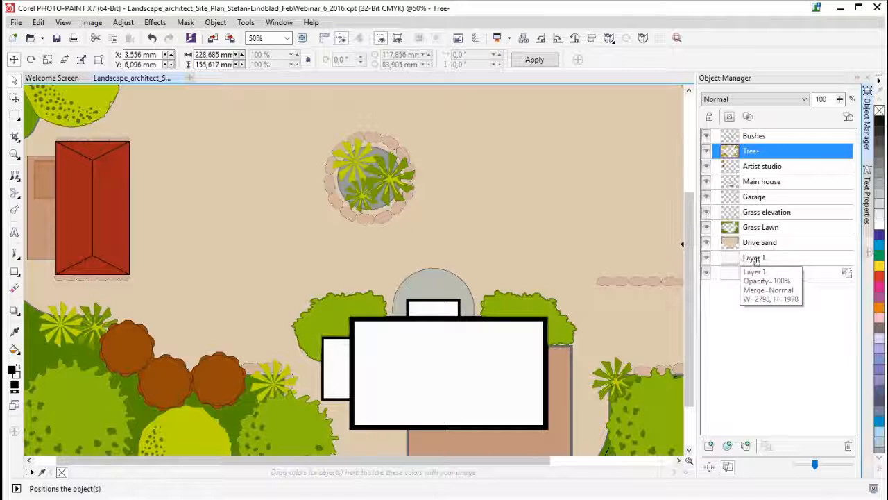
{"action": "left_click", "coordinate": [708, 152]}
{"action": "left_click", "coordinate": [708, 151]}
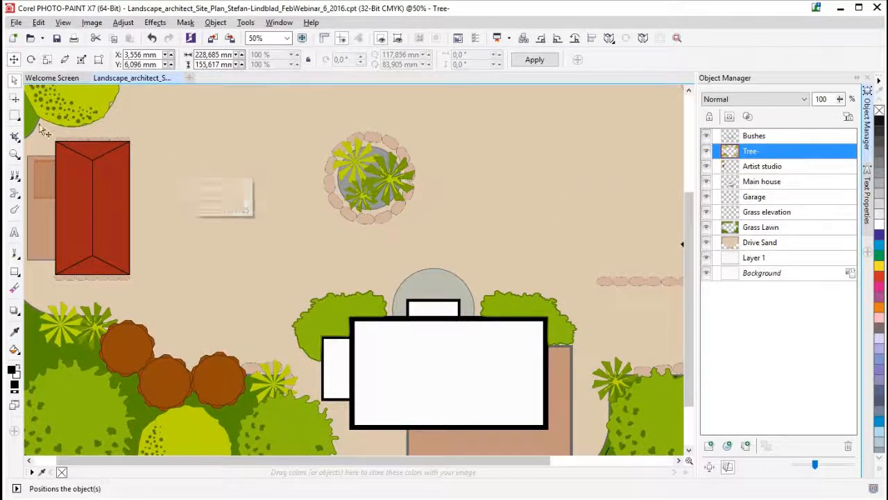
- Mask the right face of the red roof with the Magic Wand Mask tool, and remove the mask
{"action": "left_click", "coordinate": [16, 118]}
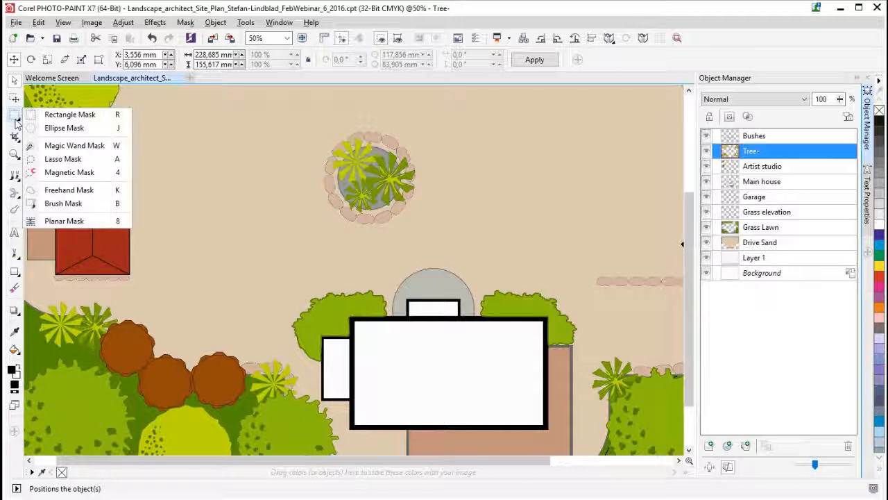
{"action": "left_click", "coordinate": [72, 148]}
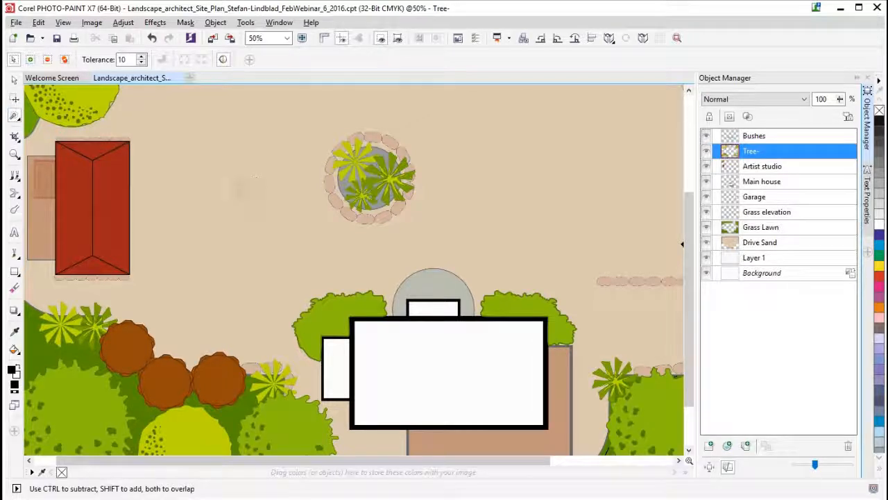
{"action": "left_click", "coordinate": [117, 201]}
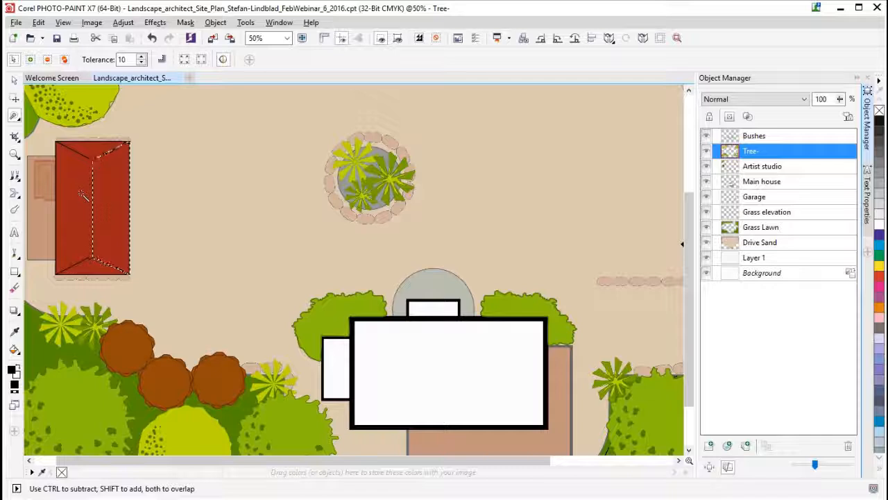
{"action": "left_click", "coordinate": [15, 115]}
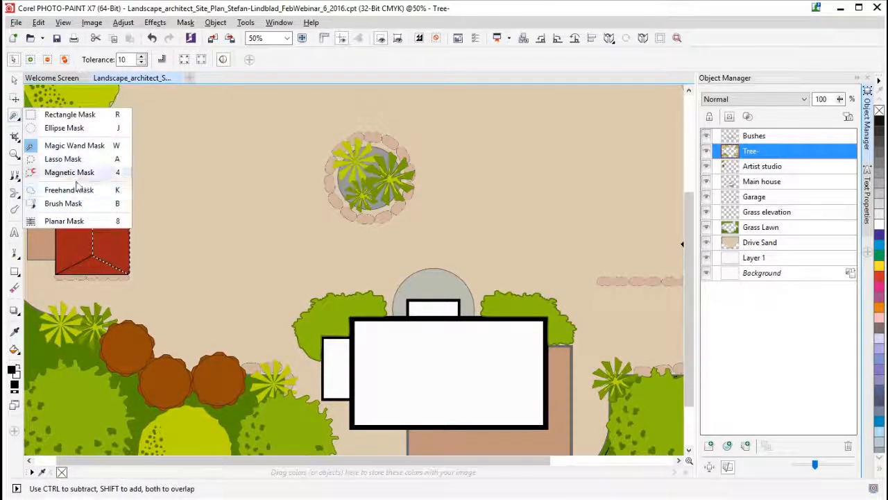
{"action": "left_click", "coordinate": [151, 8]}
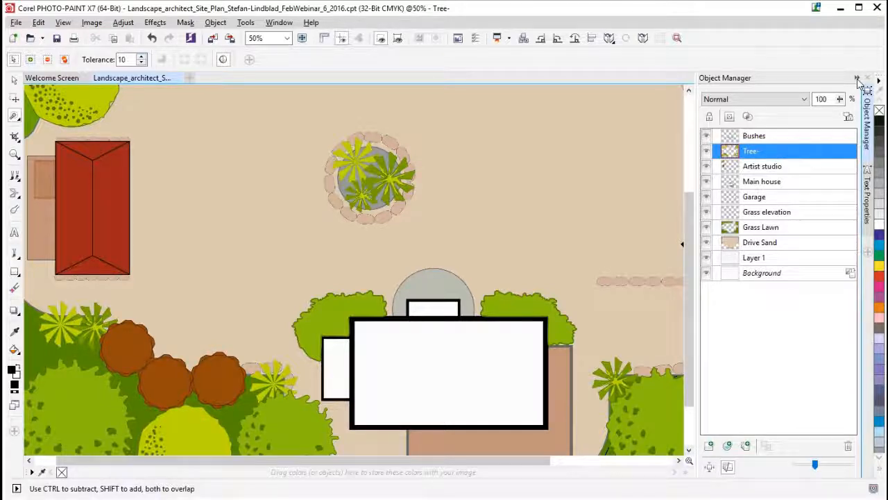
- Activate the Pick tool and toggle the Tree- layer's visibility to check which plants it holds across the whole plan
{"action": "scroll", "coordinate": [547, 248], "scroll_direction": "down", "scroll_amount": 1}
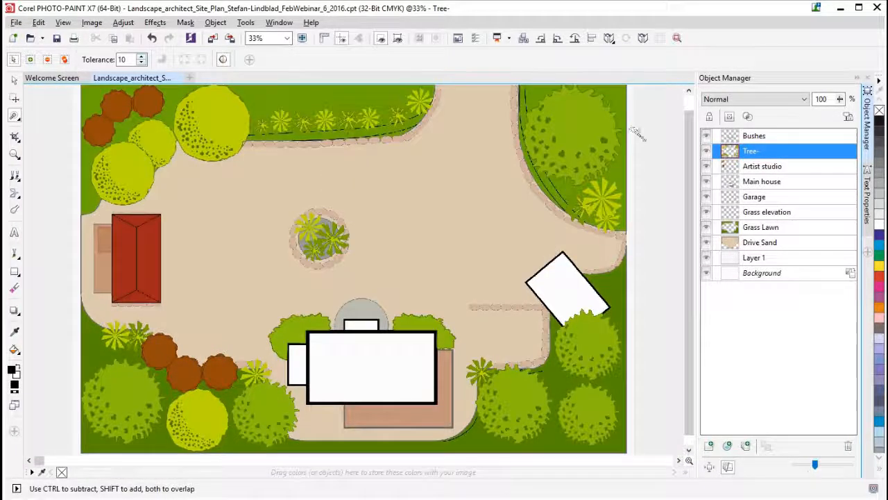
{"action": "scroll", "coordinate": [685, 129], "scroll_direction": "up", "scroll_amount": 1}
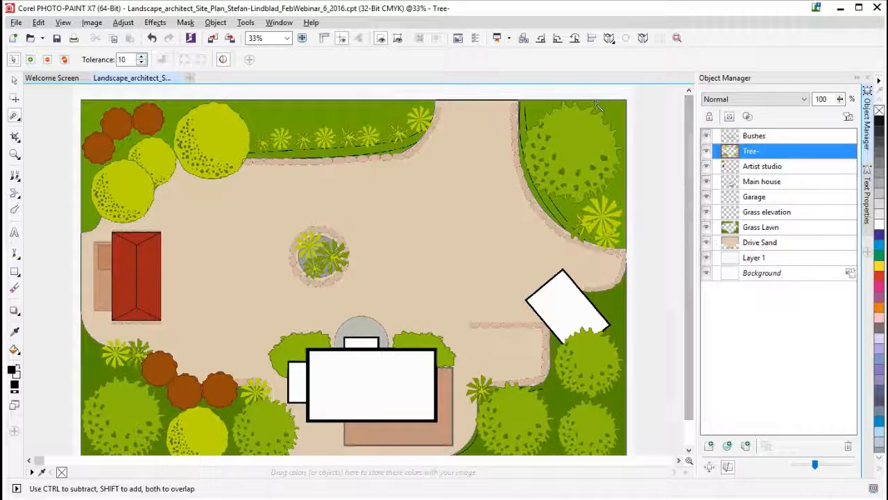
{"action": "left_click", "coordinate": [13, 80]}
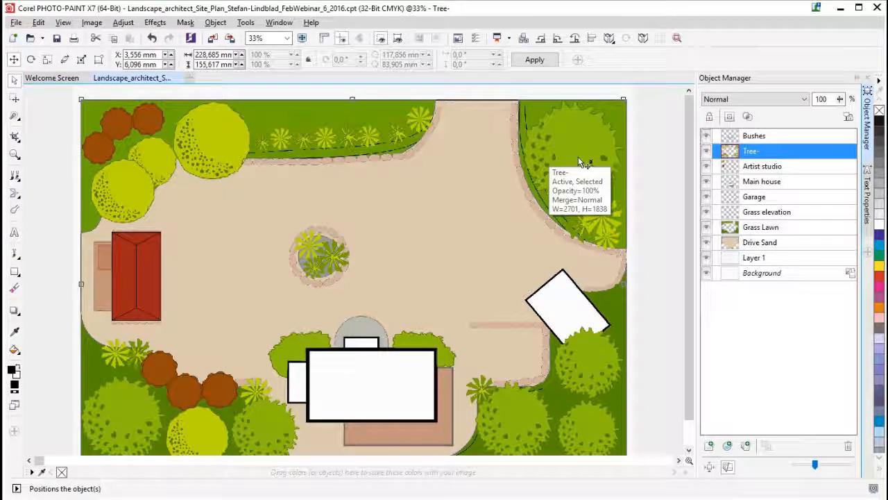
{"action": "left_click", "coordinate": [707, 151]}
{"action": "left_click", "coordinate": [706, 151]}
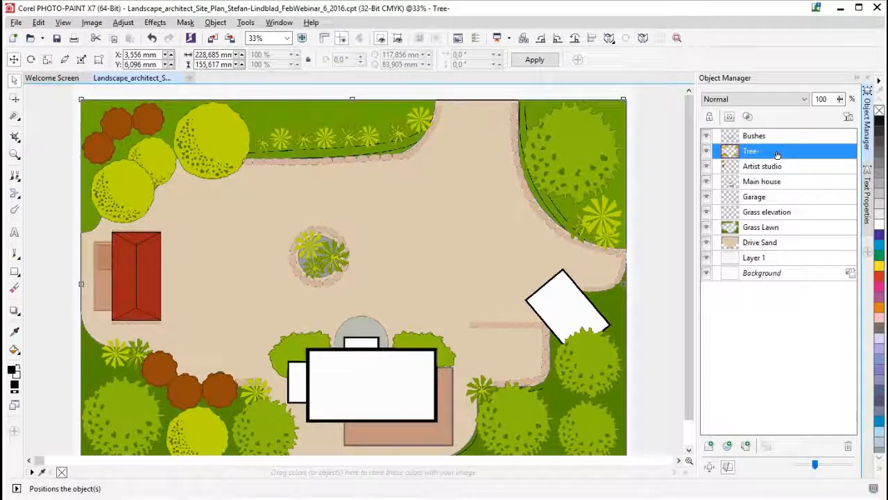
{"action": "left_click", "coordinate": [707, 152]}
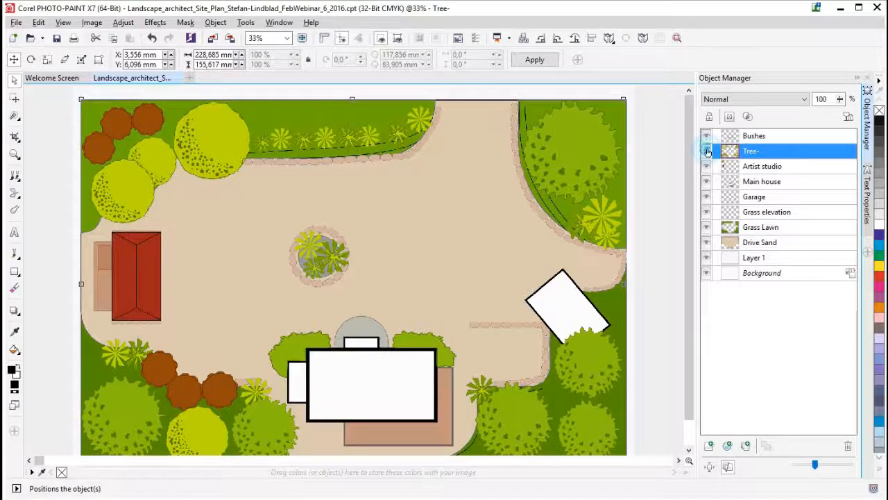
{"action": "left_click", "coordinate": [708, 152]}
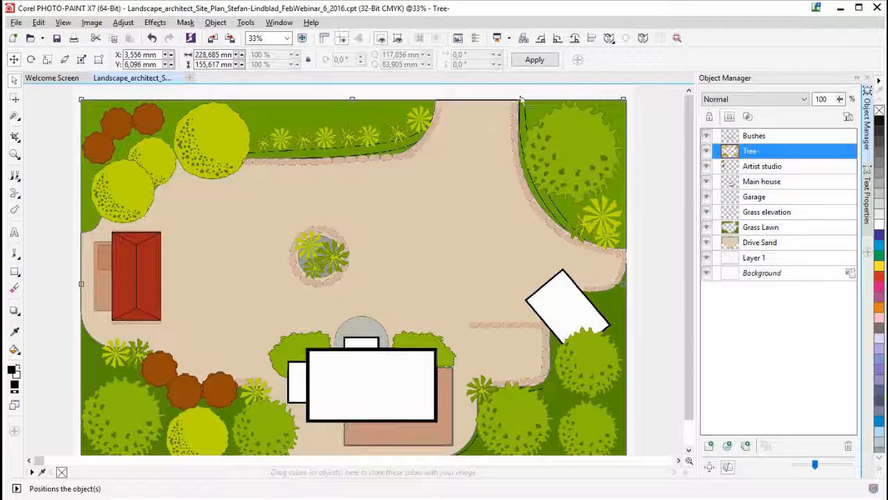
- Draw an ellipse mask around the large tree in the plan's upper-right corner, redrawing it until it encloses the whole crown
{"action": "left_click", "coordinate": [13, 116]}
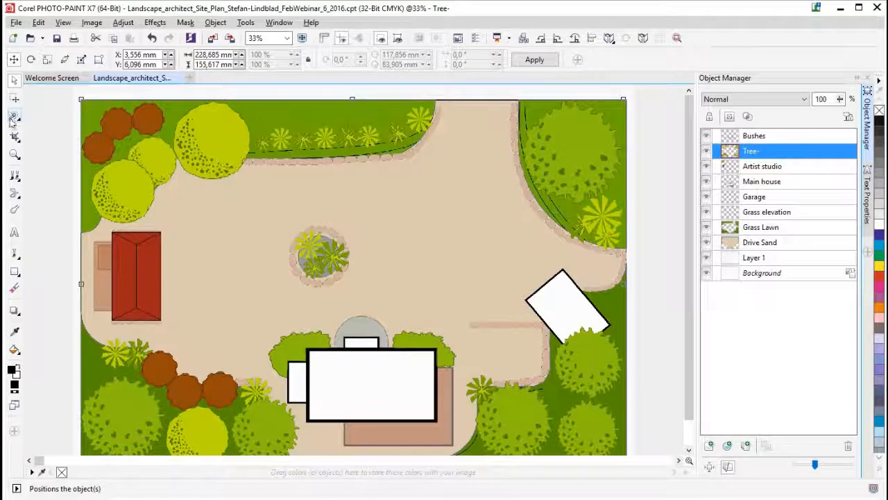
{"action": "left_click", "coordinate": [67, 129]}
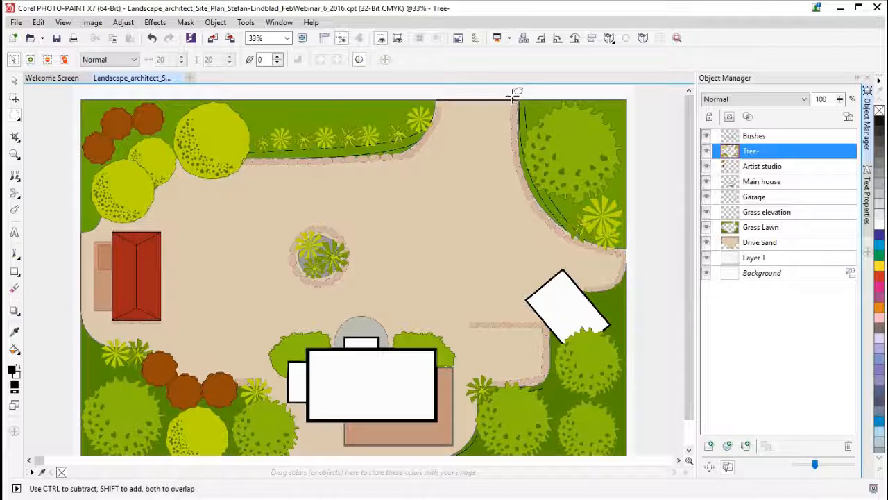
{"action": "left_click_drag", "start_coordinate": [514, 96], "coordinate": [627, 202]}
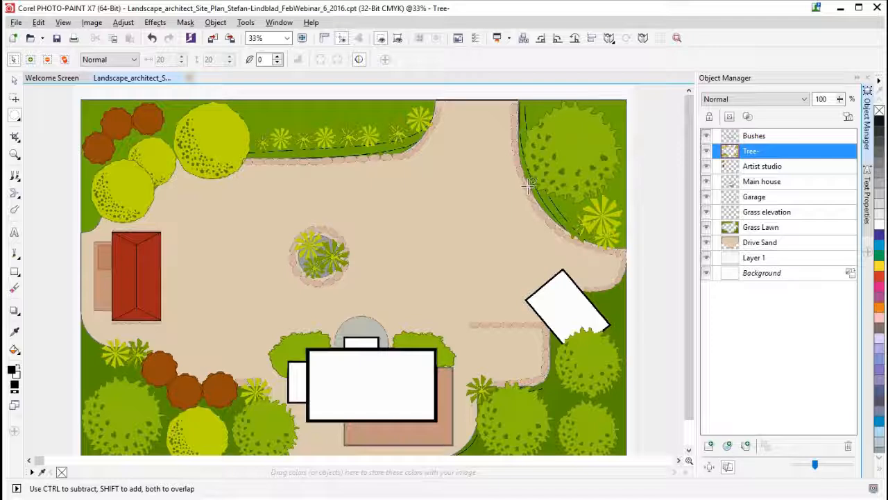
{"action": "left_click_drag", "start_coordinate": [528, 188], "coordinate": [610, 124]}
{"action": "left_click", "coordinate": [438, 39]}
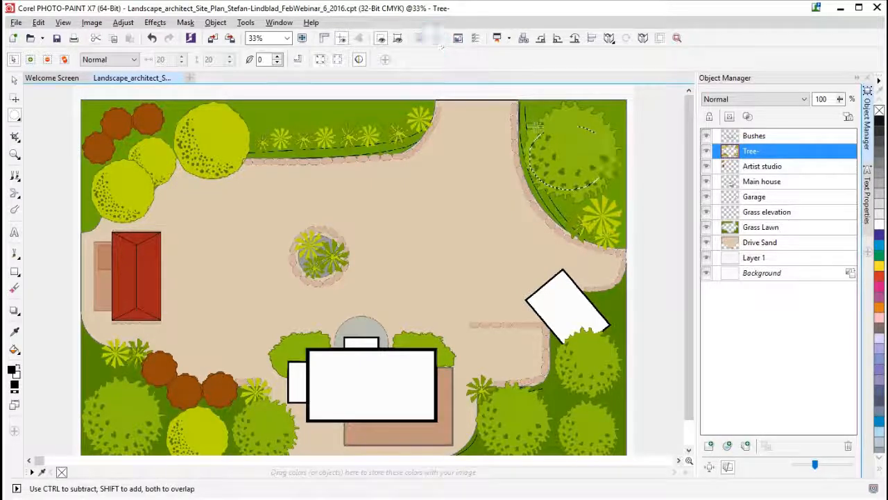
{"action": "left_click_drag", "start_coordinate": [519, 91], "coordinate": [628, 207]}
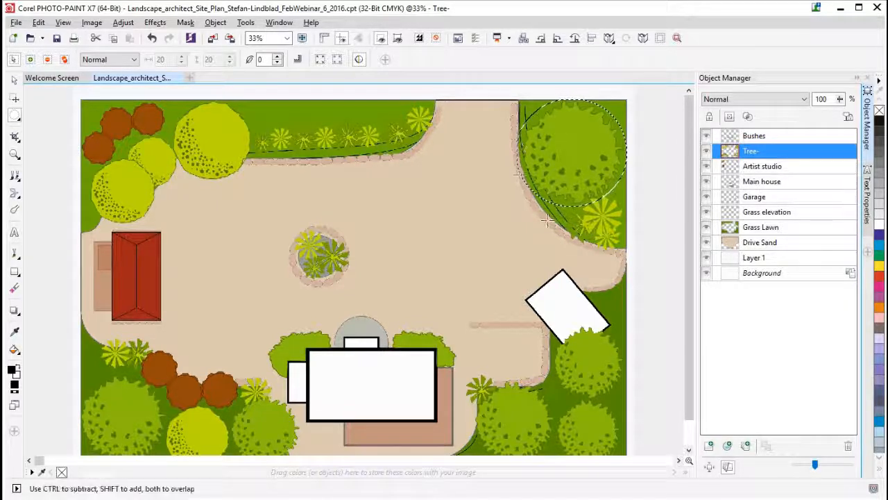
- Cut the masked tree out of the Tree- layer and paste it back as a separate object
{"action": "scroll", "coordinate": [604, 207], "scroll_direction": "up", "scroll_amount": 1}
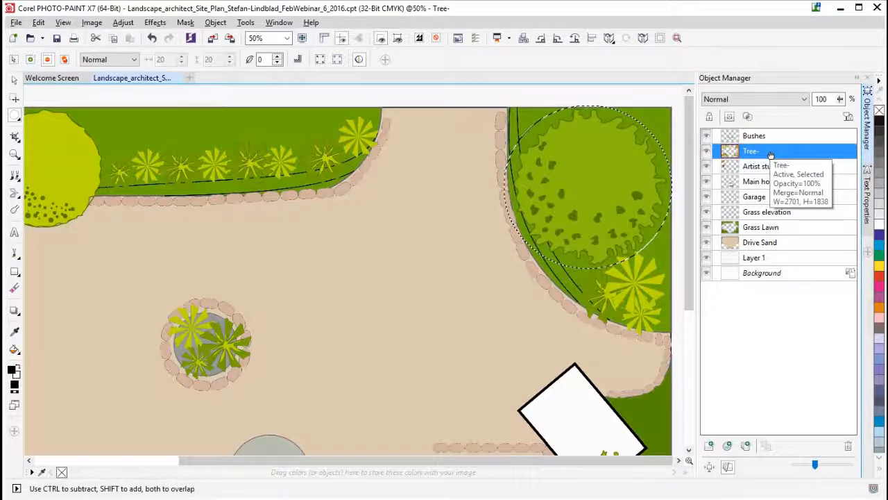
{"action": "key", "text": "Delete"}
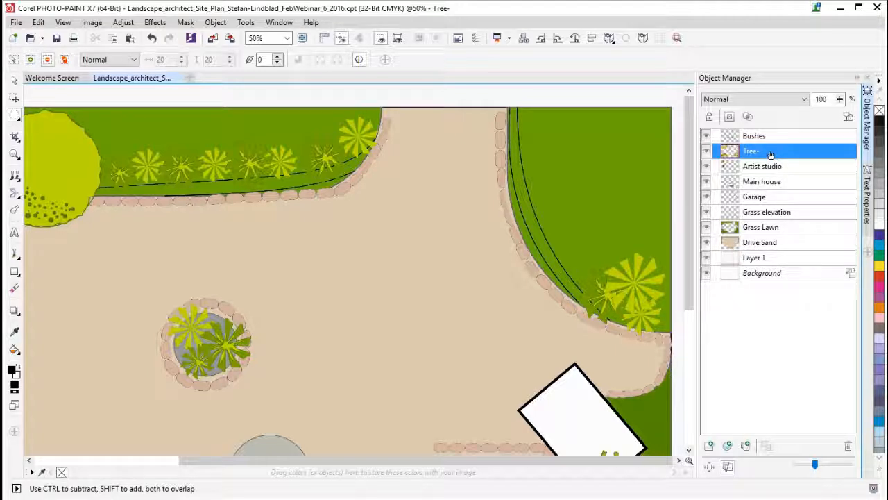
{"action": "key", "text": "ctrl+v"}
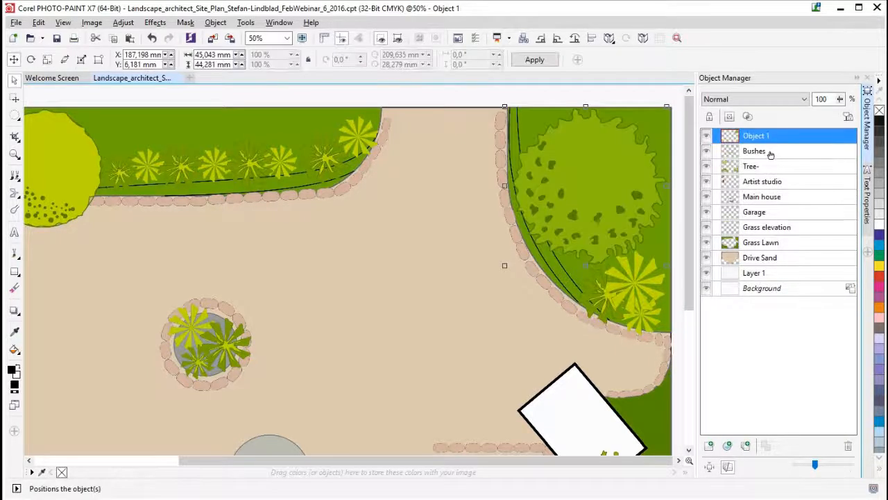
- Toggle the visibility of the pasted tree object off and on to check that it is independent
{"action": "left_click", "coordinate": [705, 137]}
{"action": "left_click", "coordinate": [706, 137]}
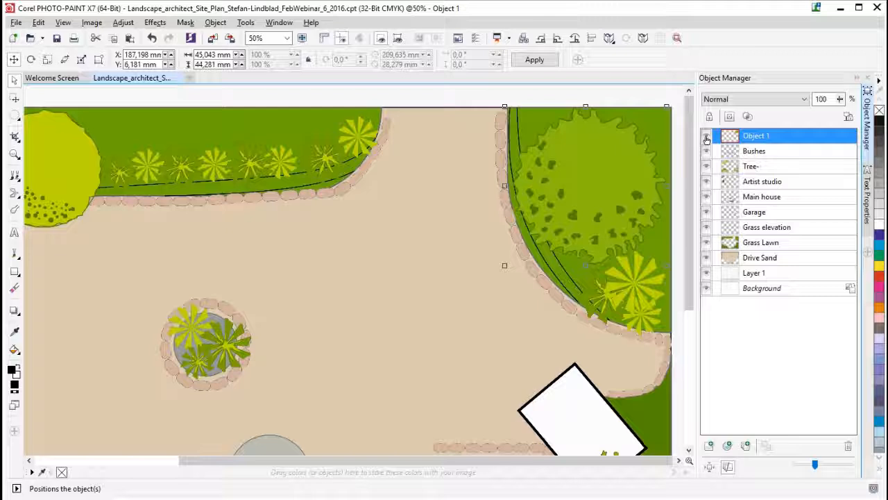
{"action": "left_click", "coordinate": [707, 138]}
{"action": "left_click", "coordinate": [706, 138]}
- Undo the paste and the cut of the large tree on the Tree- layer
{"action": "key", "text": "Delete"}
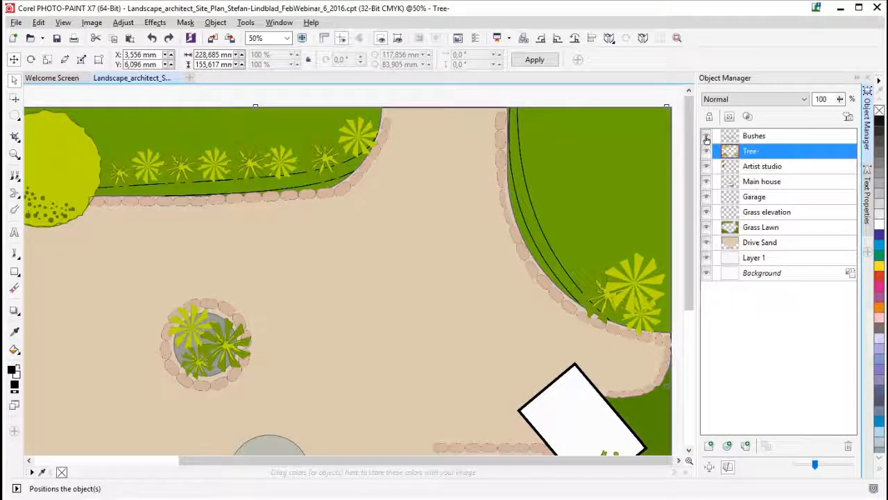
{"action": "left_click", "coordinate": [706, 152]}
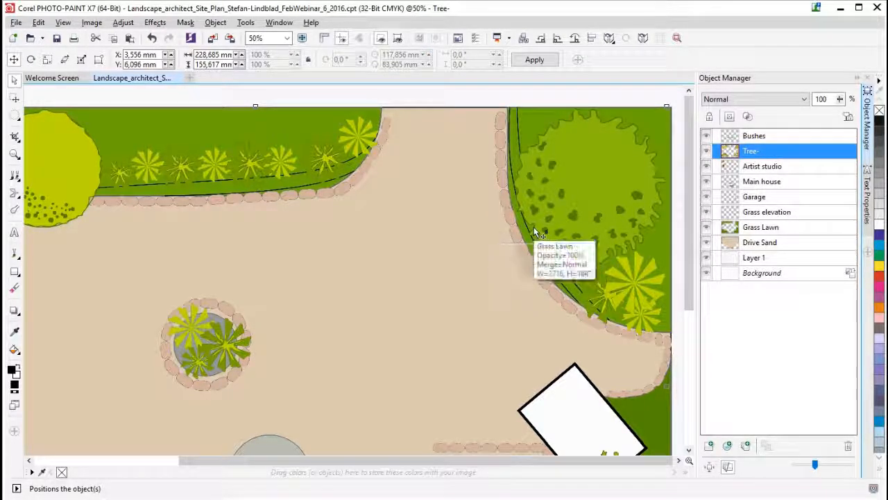
{"action": "scroll", "coordinate": [394, 257], "scroll_direction": "down", "scroll_amount": 1}
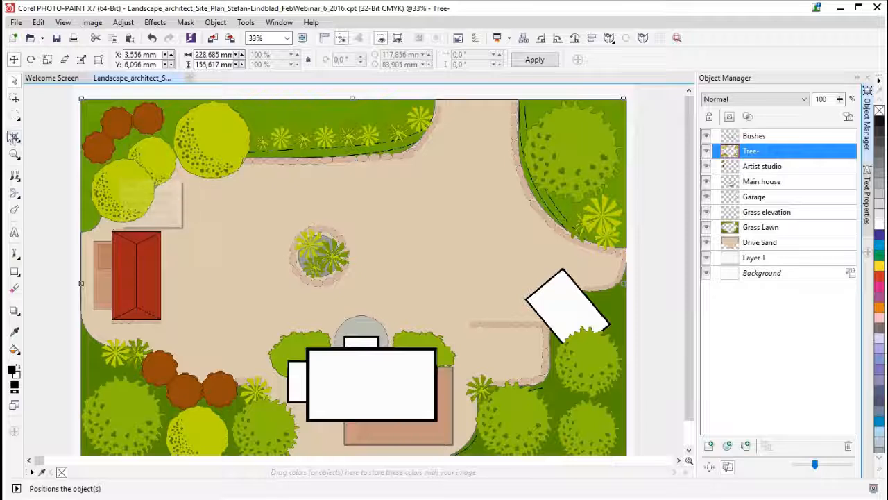
- Switch to the Paint tool, place the Tree- object in a new group and expand that group
{"action": "left_click", "coordinate": [16, 254]}
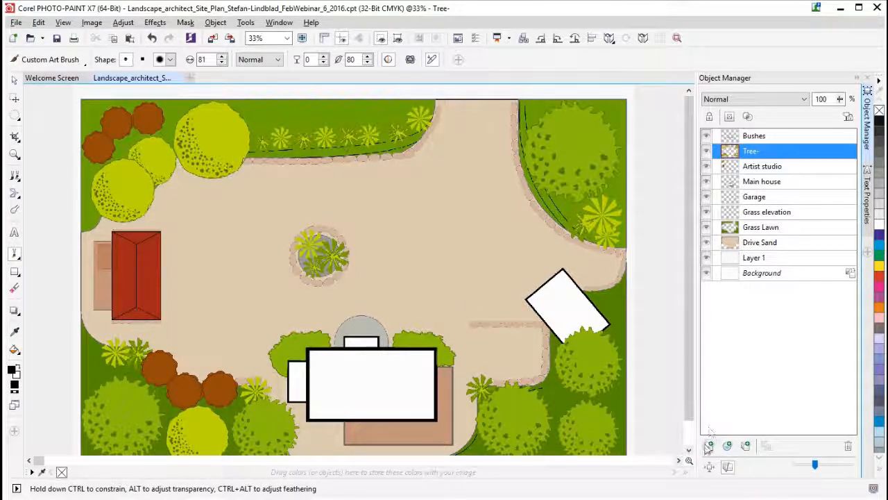
{"action": "right_click", "coordinate": [760, 155]}
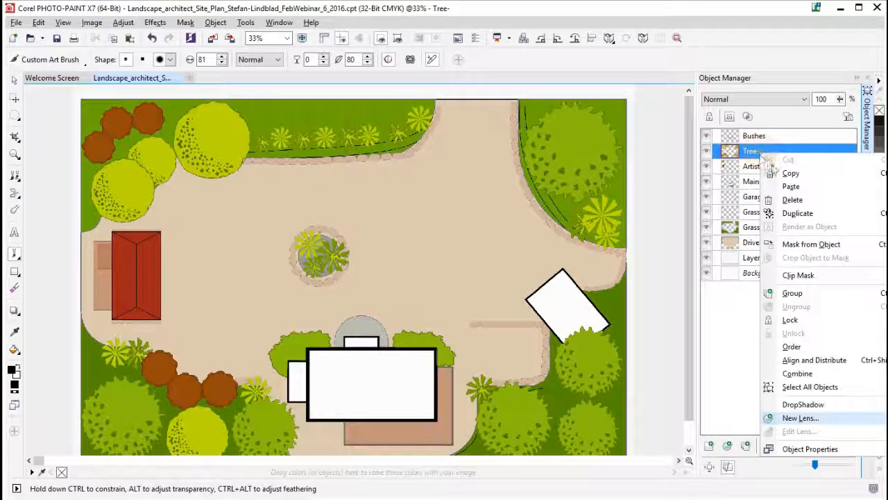
{"action": "mouse_move", "coordinate": [791, 186]}
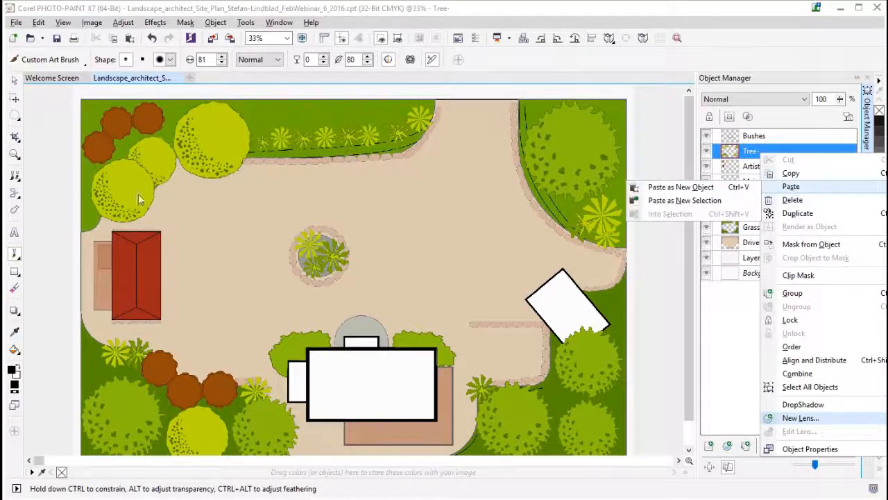
{"action": "left_click", "coordinate": [796, 295]}
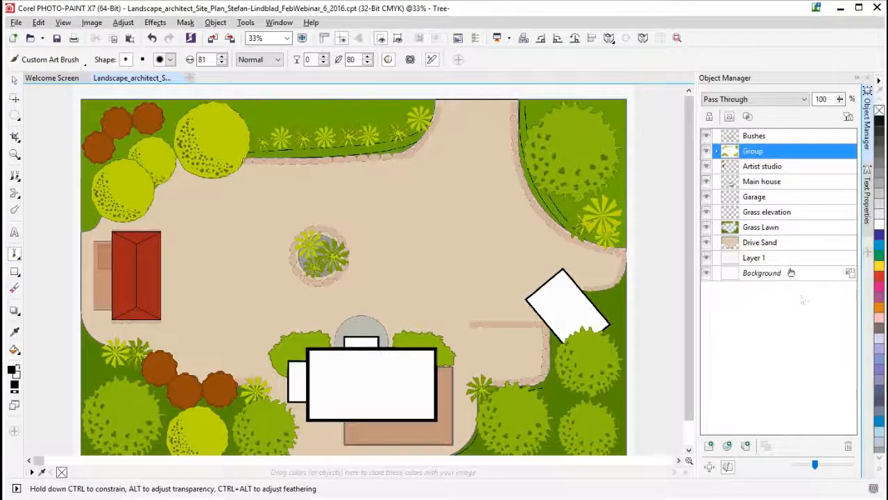
{"action": "left_click", "coordinate": [718, 151]}
{"action": "left_click", "coordinate": [776, 168]}
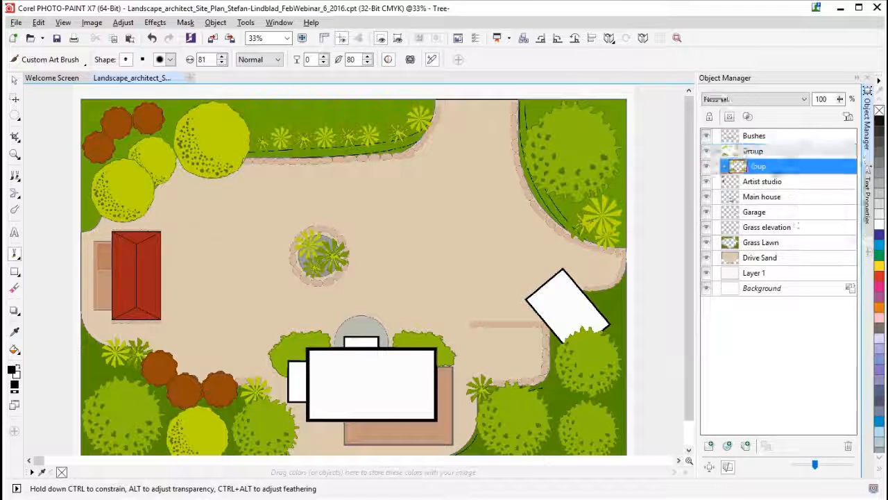
- Rename the new group Tree Group and select the Tree- object inside it
{"action": "left_click", "coordinate": [761, 152]}
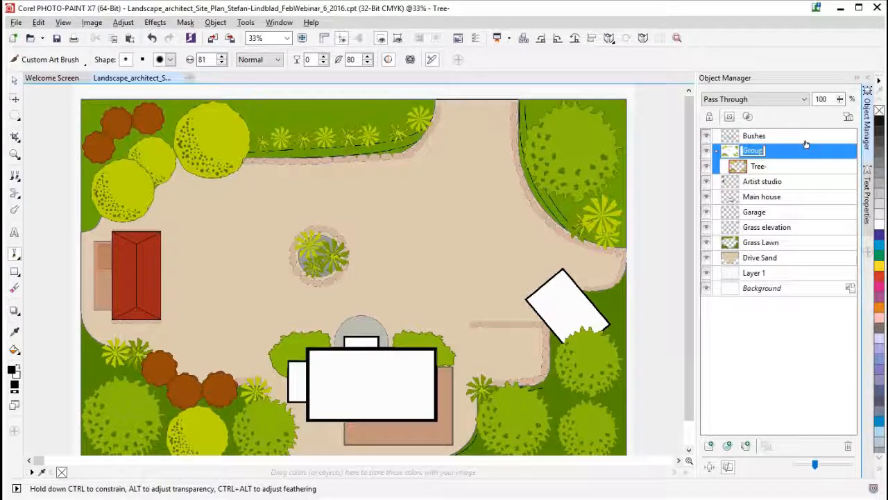
{"action": "type", "text": "Tree"}
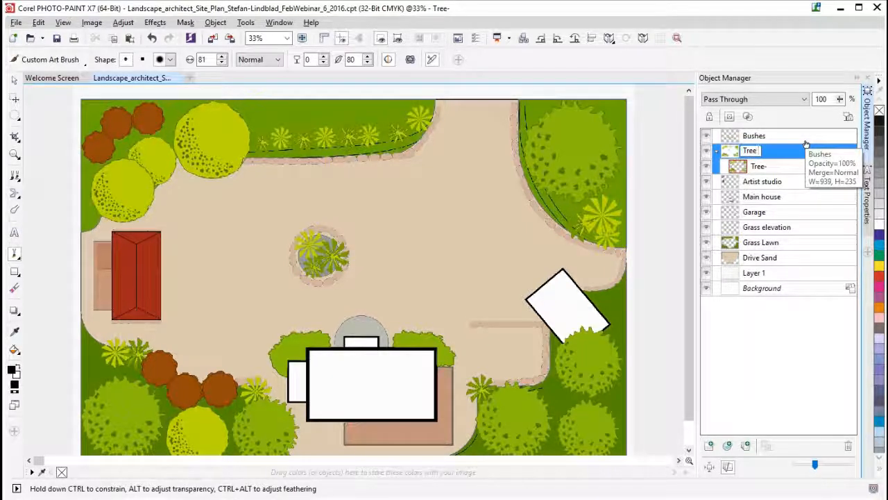
{"action": "type", "text": " Group"}
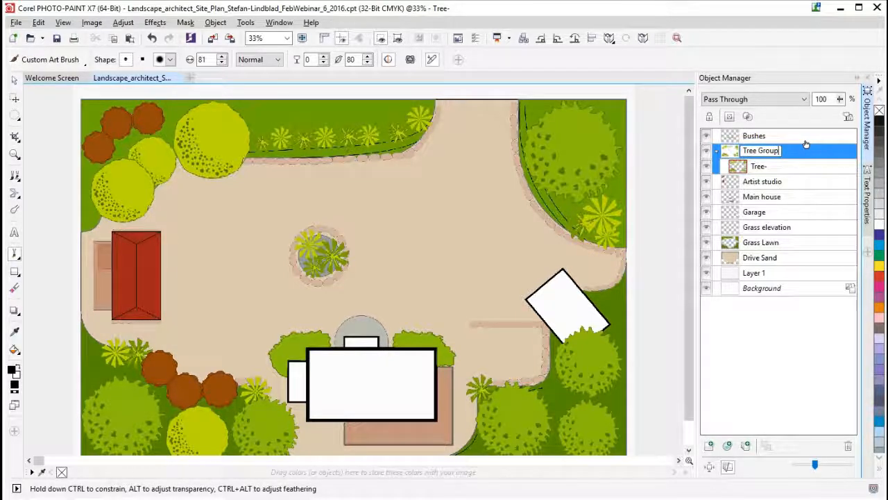
{"action": "key", "text": "Return"}
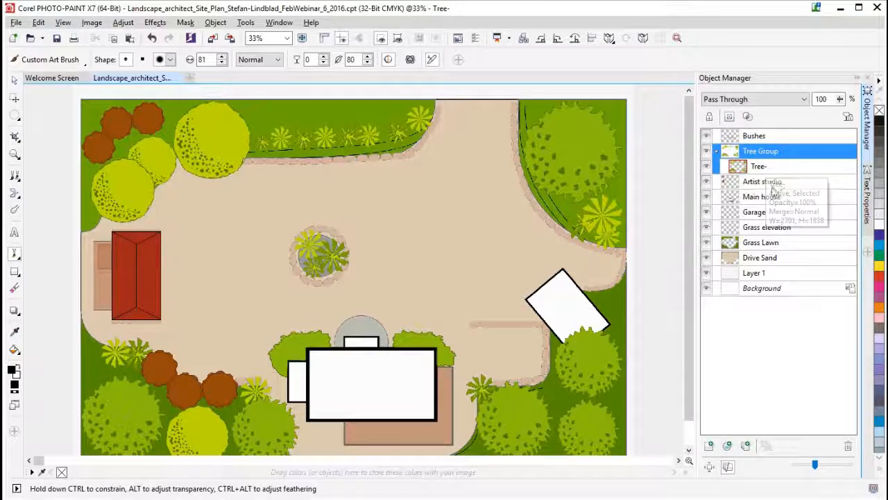
{"action": "left_click", "coordinate": [798, 167]}
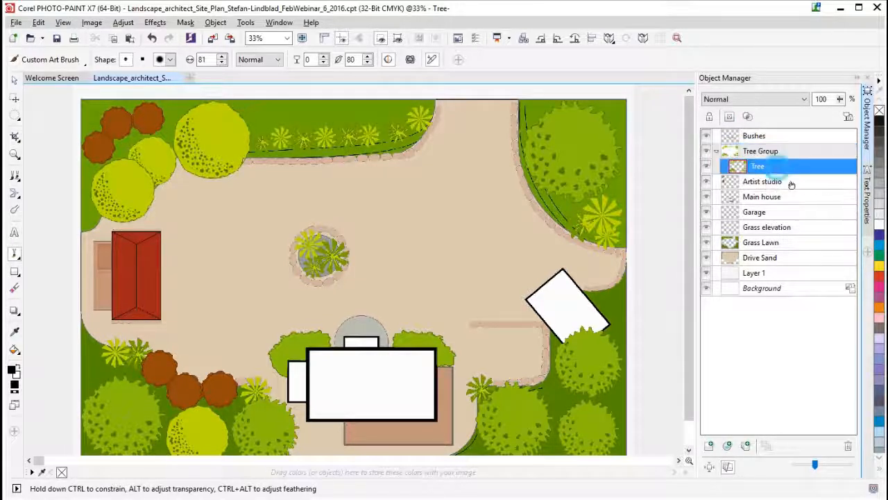
- Add a new object inside Tree Group and move it below the Tree- object
{"action": "left_click", "coordinate": [710, 446]}
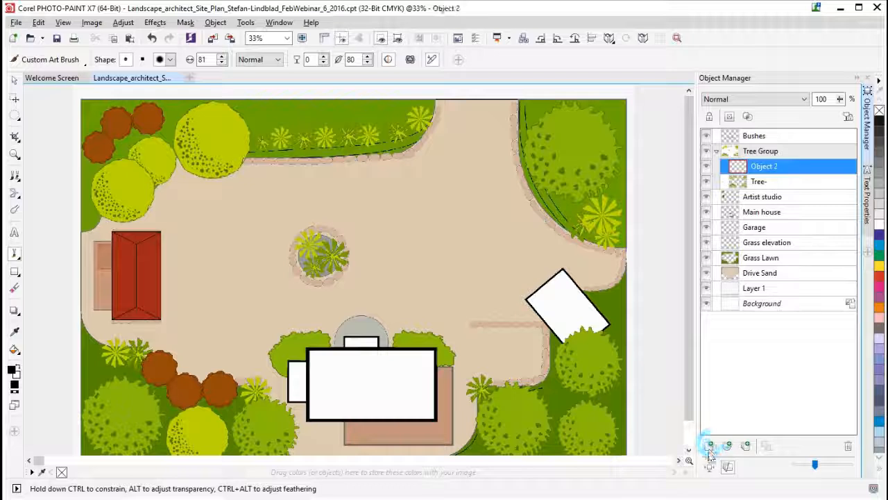
{"action": "double_click", "coordinate": [771, 167]}
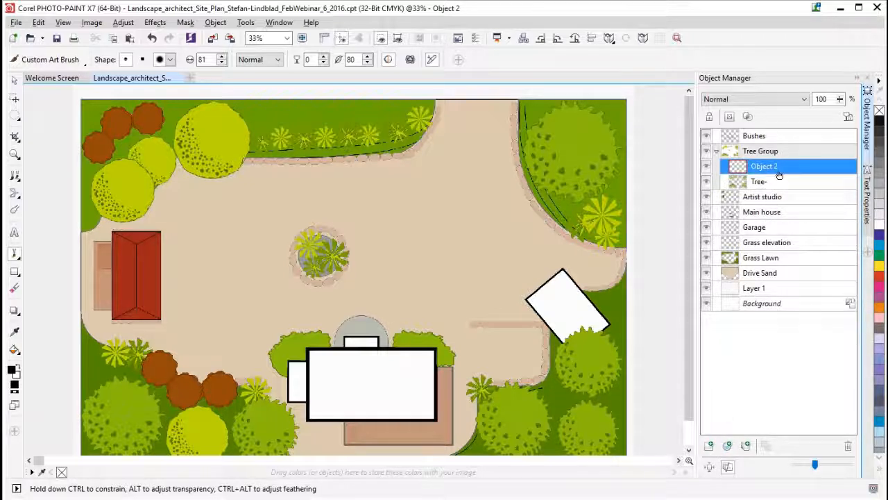
{"action": "left_click", "coordinate": [717, 151]}
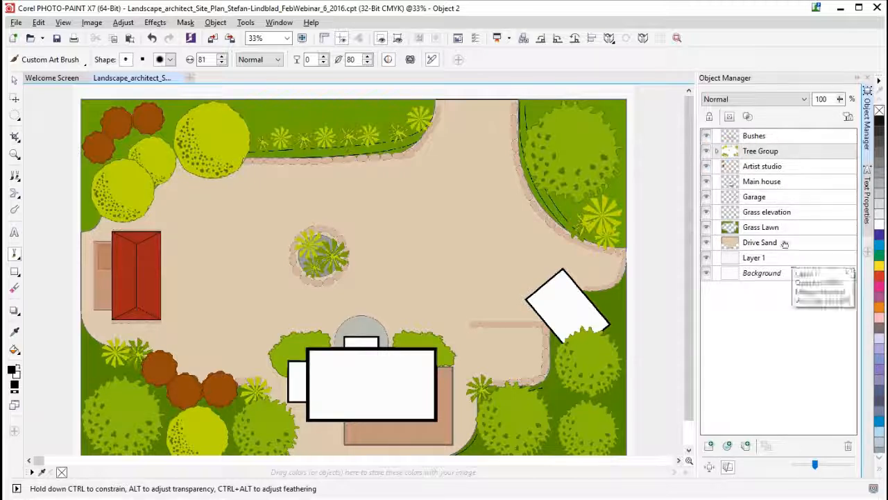
{"action": "left_click", "coordinate": [718, 152]}
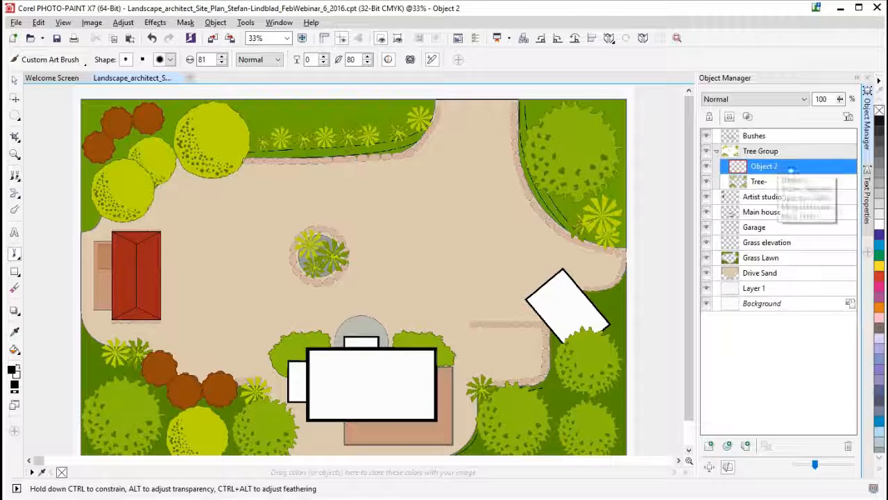
{"action": "left_click_drag", "start_coordinate": [781, 169], "coordinate": [775, 188]}
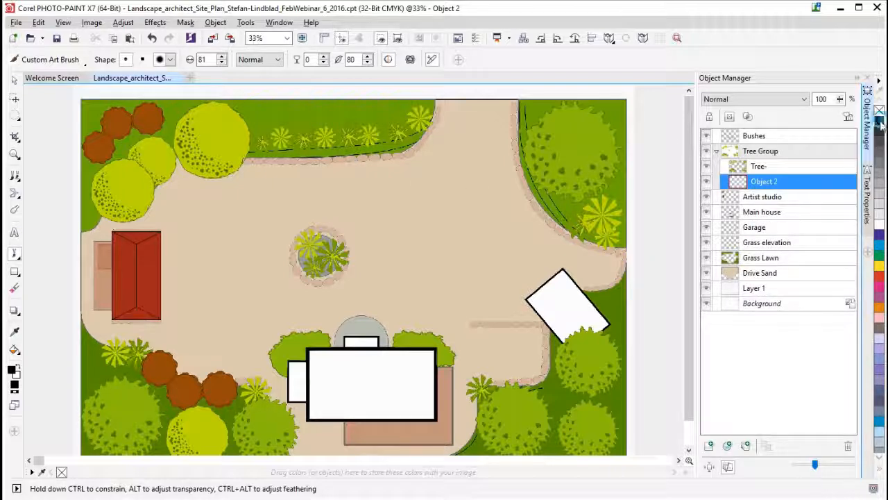
- Set Object 2's opacity to 10% and paint soft shadows along the upper and right-hand edges of the sand drive
{"action": "left_click", "coordinate": [839, 99]}
{"action": "left_click_drag", "start_coordinate": [840, 99], "coordinate": [791, 118]}
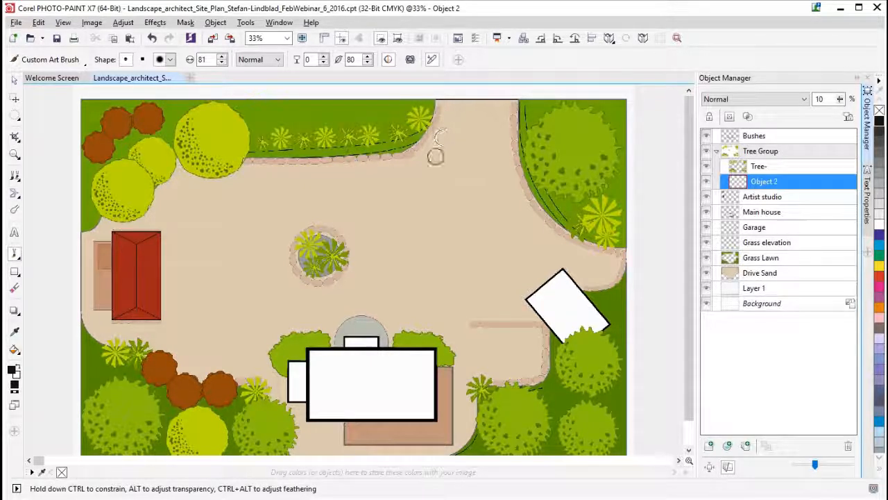
{"action": "mouse_move", "coordinate": [449, 107]}
{"action": "left_mouse_down"}
{"action": "mouse_move", "coordinate": [420, 153]}
{"action": "mouse_move", "coordinate": [398, 162]}
{"action": "mouse_move", "coordinate": [178, 166]}
{"action": "mouse_move", "coordinate": [137, 219]}
{"action": "mouse_move", "coordinate": [89, 238]}
{"action": "left_mouse_up"}
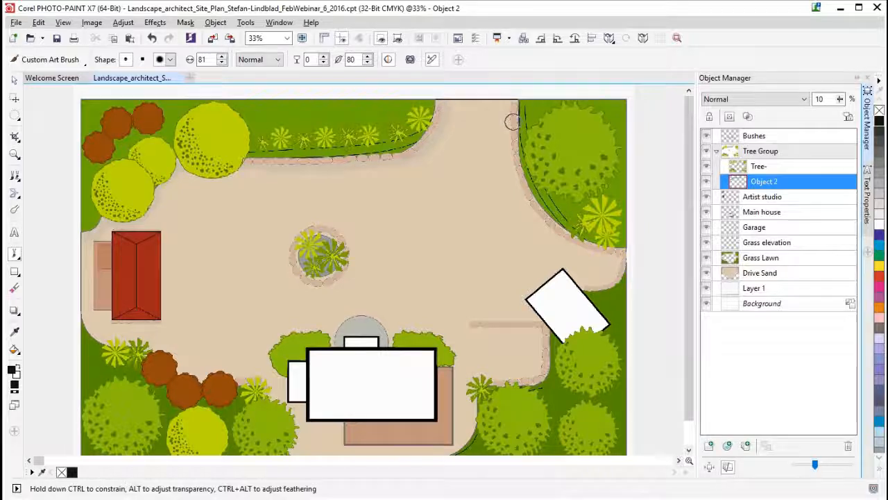
{"action": "mouse_move", "coordinate": [502, 104]}
{"action": "left_mouse_down"}
{"action": "mouse_move", "coordinate": [512, 163]}
{"action": "mouse_move", "coordinate": [551, 232]}
{"action": "left_mouse_up"}
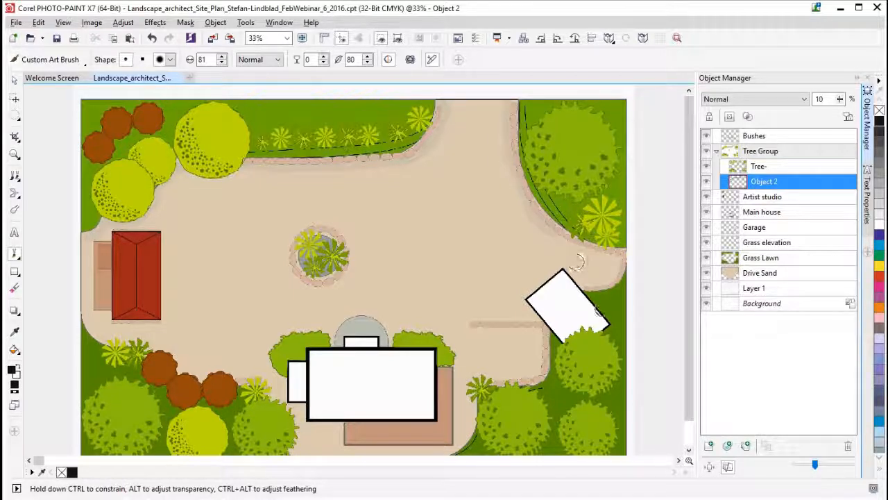
- Undo the last shadow stroke, repaint the shadow along the upper drive edge and the yellow-green trees, and save the image
{"action": "key", "text": "ctrl+z"}
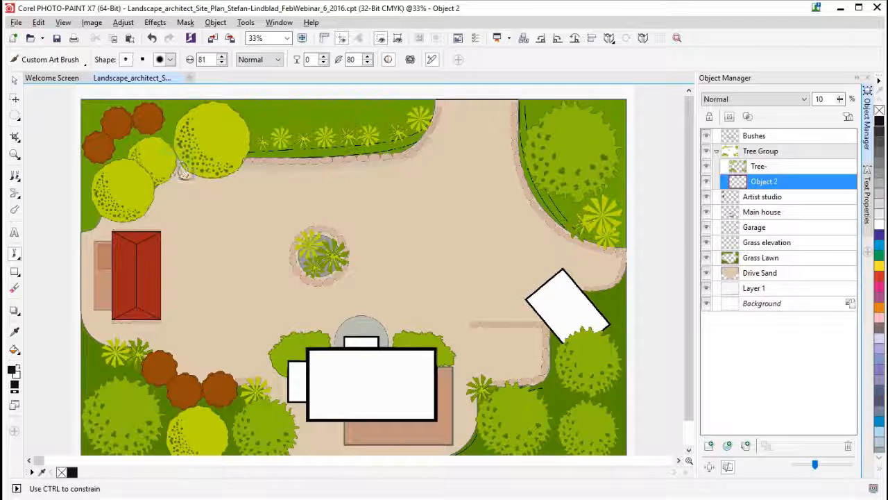
{"action": "mouse_move", "coordinate": [261, 167]}
{"action": "left_mouse_down"}
{"action": "mouse_move", "coordinate": [403, 156]}
{"action": "mouse_move", "coordinate": [419, 122]}
{"action": "left_mouse_up"}
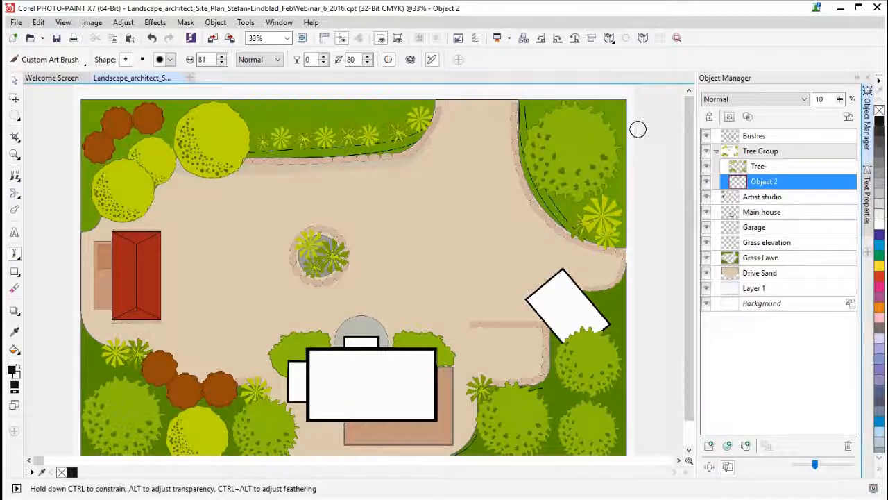
{"action": "mouse_move", "coordinate": [174, 170]}
{"action": "left_mouse_down"}
{"action": "mouse_move", "coordinate": [141, 221]}
{"action": "mouse_move", "coordinate": [88, 235]}
{"action": "left_mouse_up"}
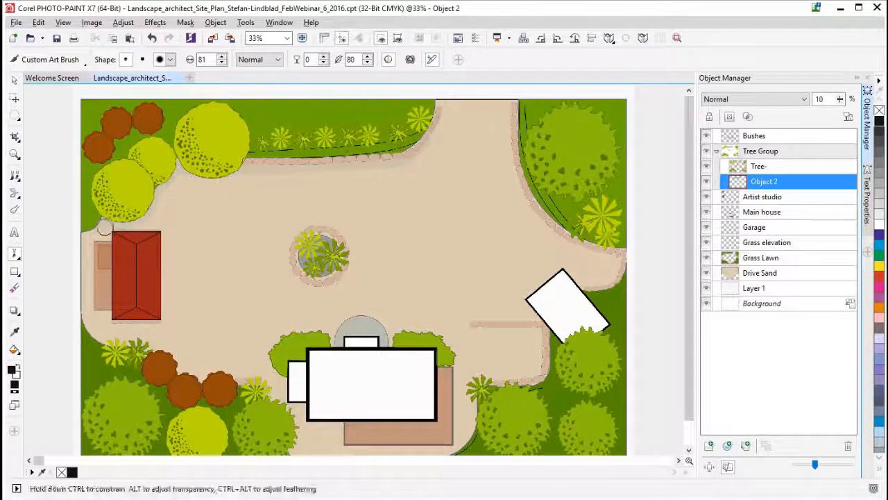
{"action": "left_click", "coordinate": [58, 40]}
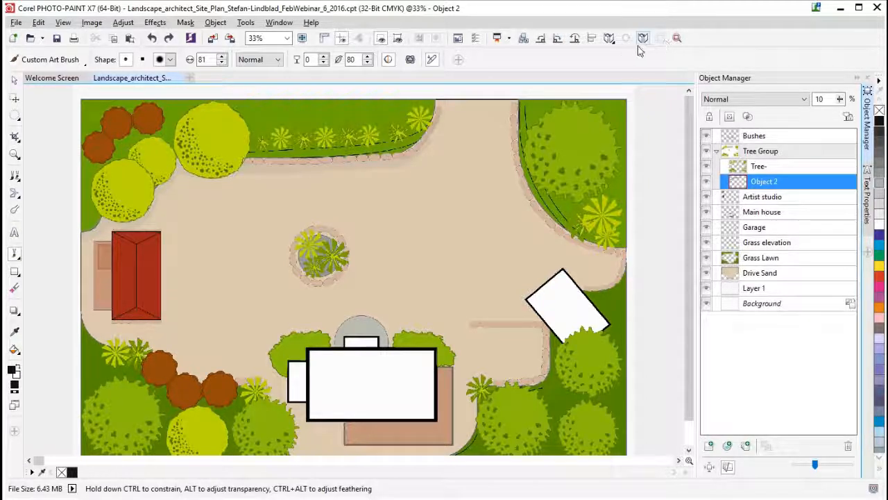
- Look at the Image commands in the Customization options and close the options without changing anything
{"action": "left_click", "coordinate": [217, 23]}
{"action": "mouse_move", "coordinate": [246, 22]}
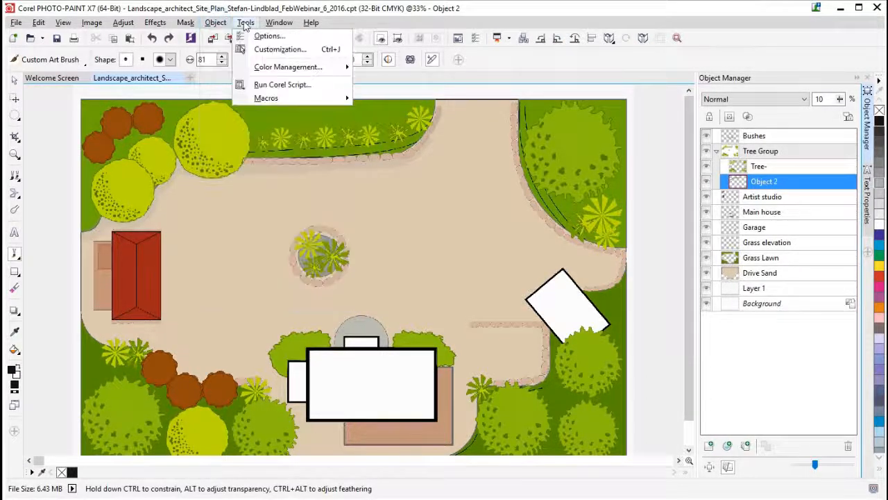
{"action": "left_click", "coordinate": [278, 49]}
{"action": "left_click", "coordinate": [362, 285]}
{"action": "left_click", "coordinate": [400, 305]}
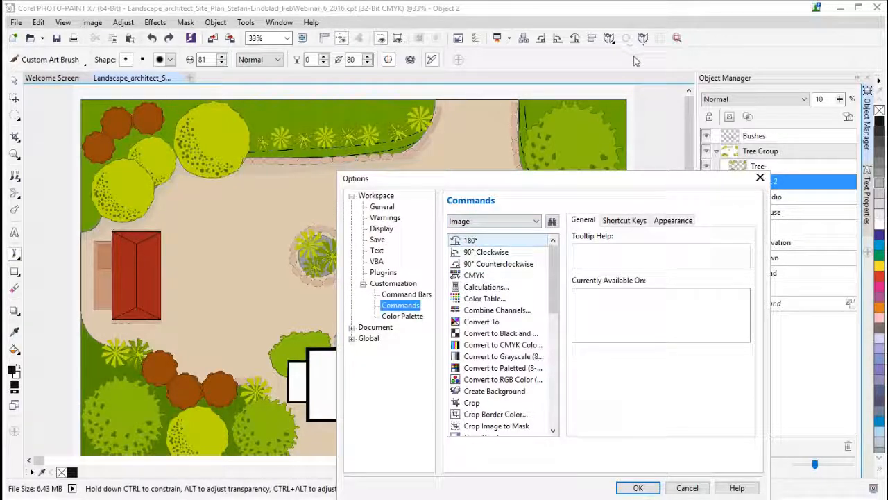
{"action": "left_click", "coordinate": [760, 177]}
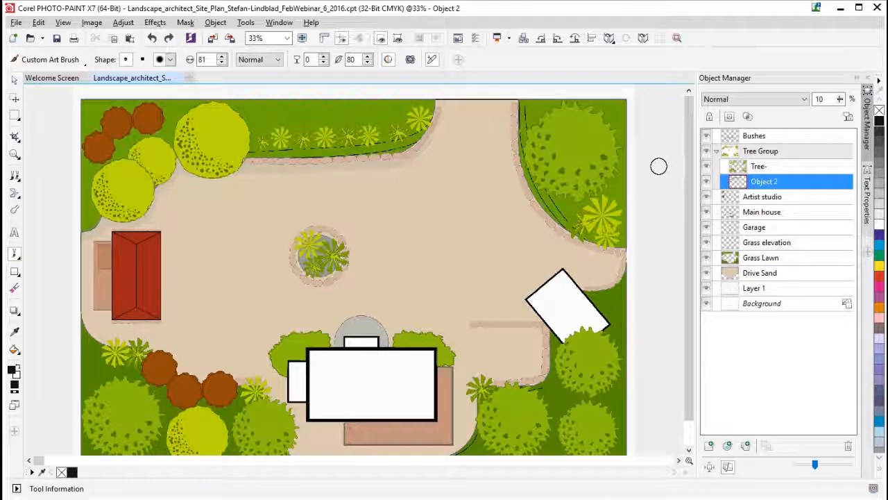
- Make Object 2 the active object again and rotate the whole image 90° clockwise
{"action": "left_click", "coordinate": [769, 212]}
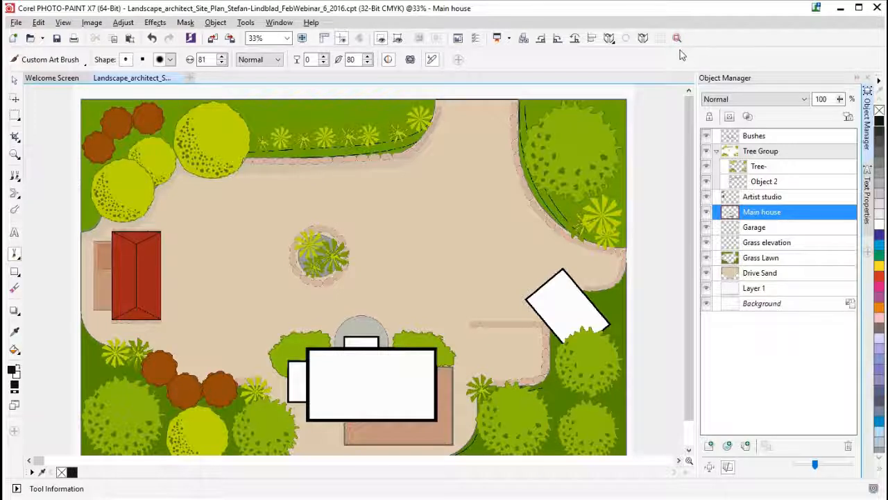
{"action": "left_click", "coordinate": [776, 183]}
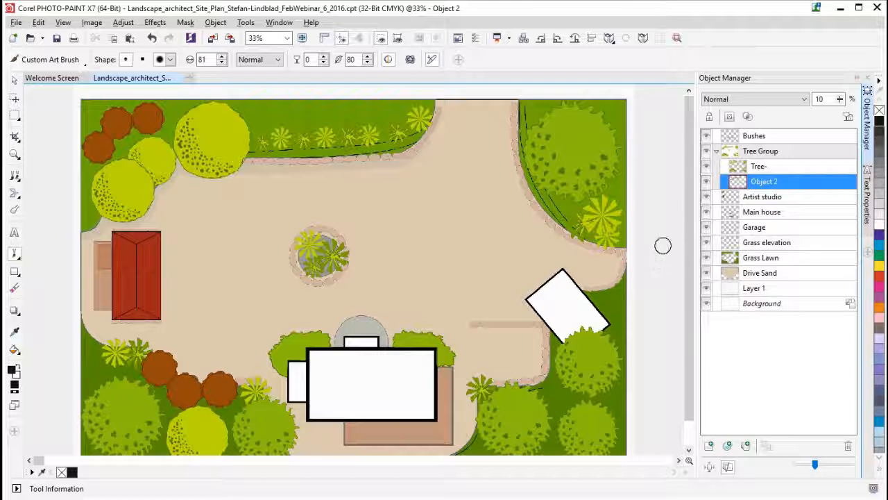
{"action": "left_click", "coordinate": [558, 39]}
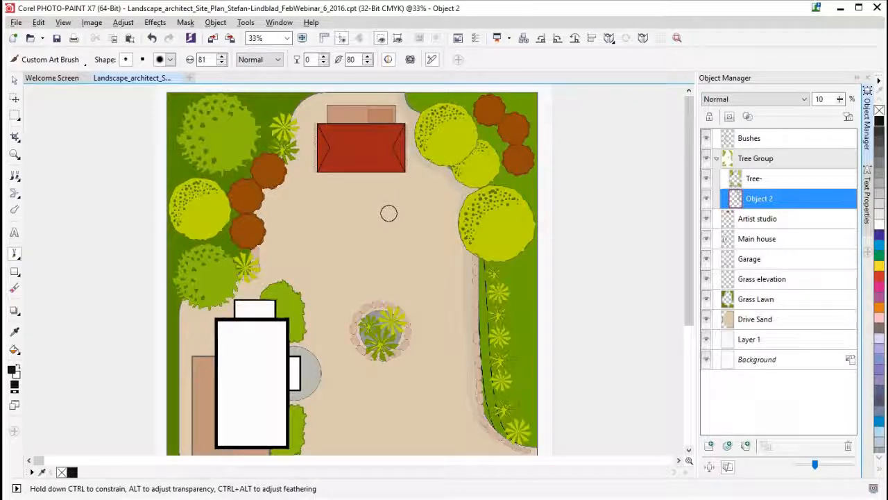
- Paint shadows on Object 2 along the planted edge of the drive and beside the red-roofed artist studio
{"action": "mouse_move", "coordinate": [468, 250]}
{"action": "left_mouse_down"}
{"action": "mouse_move", "coordinate": [468, 238]}
{"action": "mouse_move", "coordinate": [470, 351]}
{"action": "left_mouse_up"}
{"action": "left_click_drag", "start_coordinate": [479, 416], "coordinate": [523, 451]}
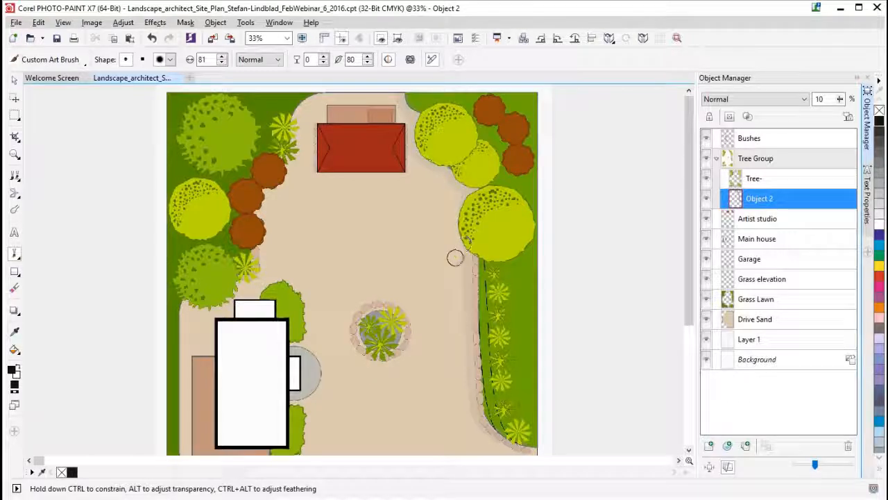
{"action": "mouse_move", "coordinate": [310, 127]}
{"action": "left_mouse_down"}
{"action": "mouse_move", "coordinate": [309, 155]}
{"action": "mouse_move", "coordinate": [291, 165]}
{"action": "left_mouse_up"}
{"action": "mouse_move", "coordinate": [294, 134]}
{"action": "left_mouse_down"}
{"action": "mouse_move", "coordinate": [305, 132]}
{"action": "mouse_move", "coordinate": [294, 157]}
{"action": "mouse_move", "coordinate": [289, 151]}
{"action": "mouse_move", "coordinate": [308, 166]}
{"action": "mouse_move", "coordinate": [292, 165]}
{"action": "mouse_move", "coordinate": [305, 167]}
{"action": "mouse_move", "coordinate": [313, 139]}
{"action": "mouse_move", "coordinate": [302, 127]}
{"action": "mouse_move", "coordinate": [301, 136]}
{"action": "left_mouse_up"}
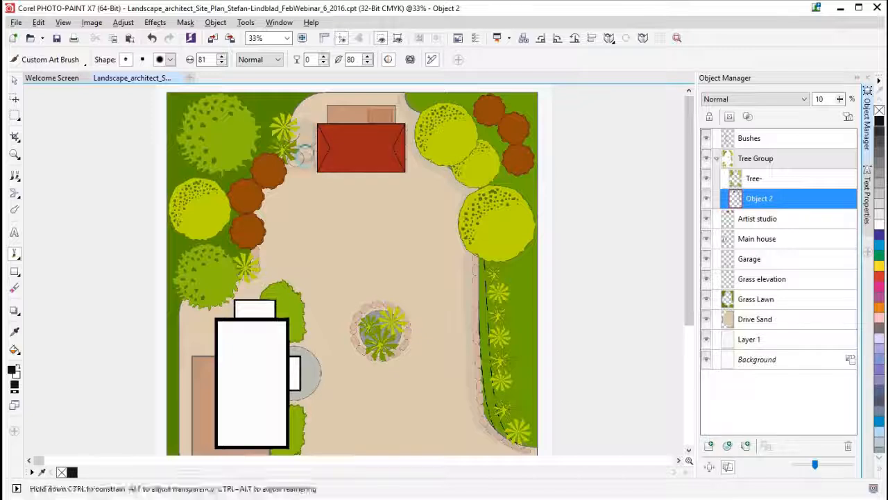
- Paint shadows on Object 2 over the terrace and along the outer side of the main house
{"action": "mouse_move", "coordinate": [193, 368]}
{"action": "left_mouse_down"}
{"action": "mouse_move", "coordinate": [185, 363]}
{"action": "mouse_move", "coordinate": [182, 431]}
{"action": "left_mouse_up"}
{"action": "mouse_move", "coordinate": [185, 361]}
{"action": "left_mouse_down"}
{"action": "mouse_move", "coordinate": [201, 353]}
{"action": "mouse_move", "coordinate": [230, 304]}
{"action": "mouse_move", "coordinate": [224, 314]}
{"action": "left_mouse_up"}
{"action": "left_click_drag", "start_coordinate": [690, 253], "coordinate": [690, 336]}
{"action": "left_click_drag", "start_coordinate": [207, 233], "coordinate": [207, 231]}
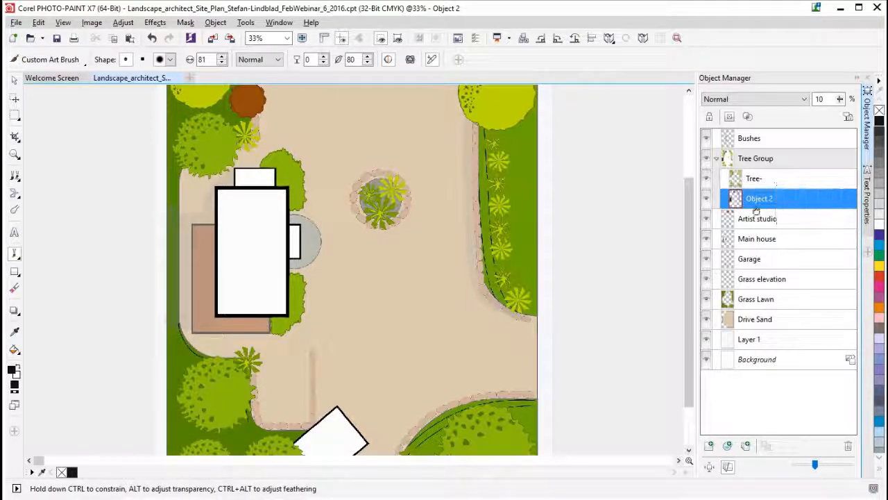
- Add another object between Tree- and Object 2 in Tree Group and set its opacity to 10% to match Object 2
{"action": "left_click", "coordinate": [710, 450]}
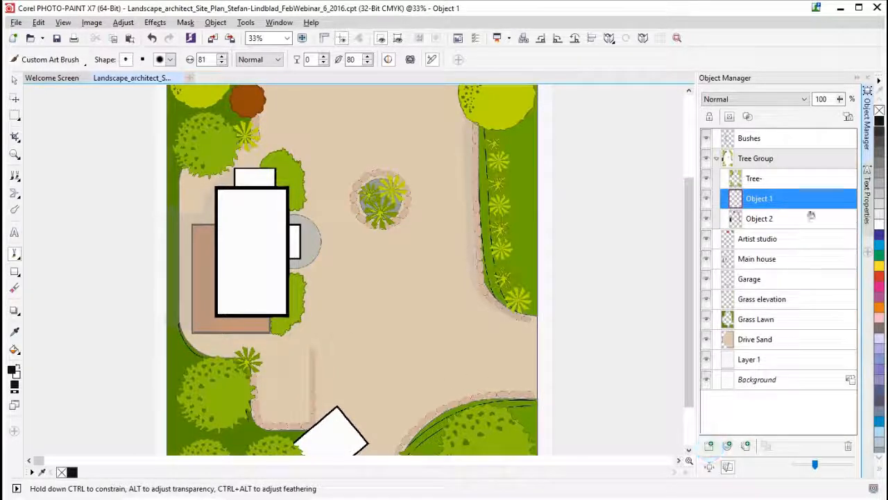
{"action": "left_click", "coordinate": [840, 100]}
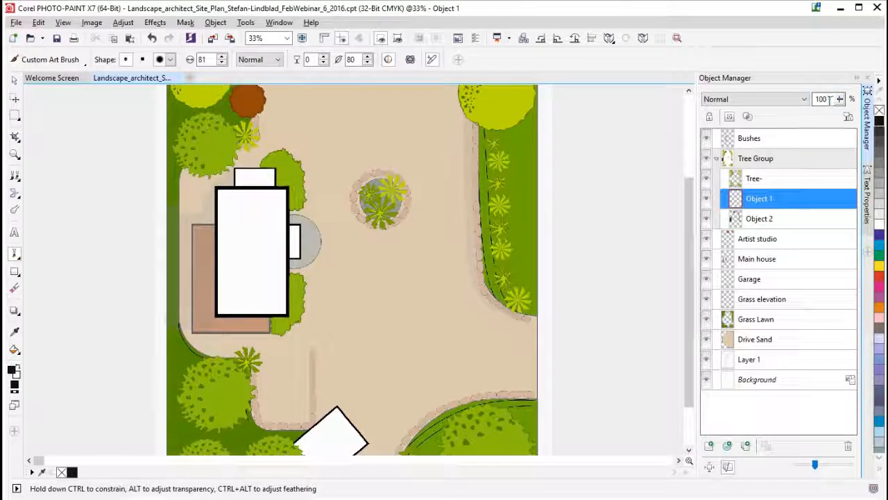
{"action": "type", "text": "11"}
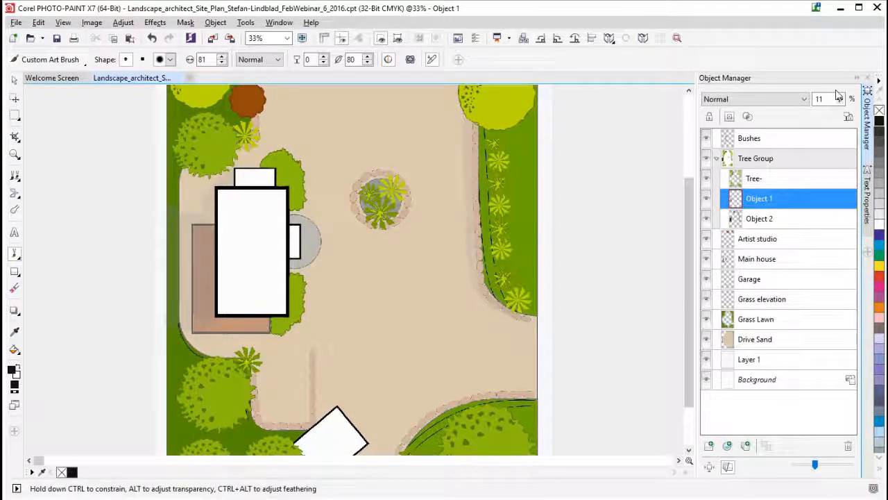
{"action": "left_click", "coordinate": [772, 221]}
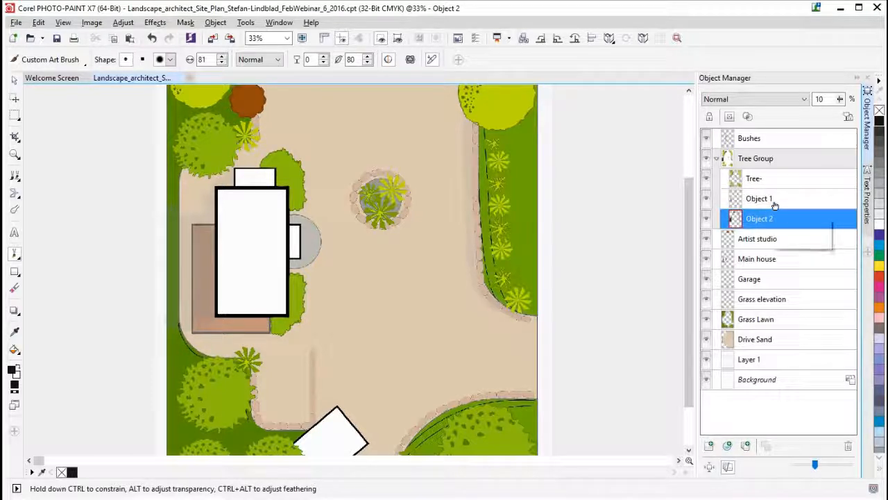
{"action": "left_click", "coordinate": [773, 199]}
{"action": "double_click", "coordinate": [826, 98]}
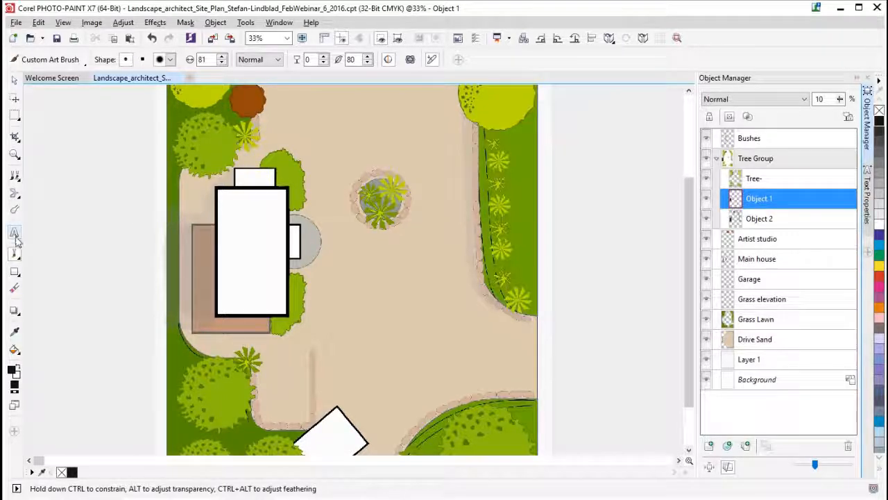
- Switch to the Eraser tool and raise Object 1's opacity to 13%
{"action": "left_click", "coordinate": [15, 284]}
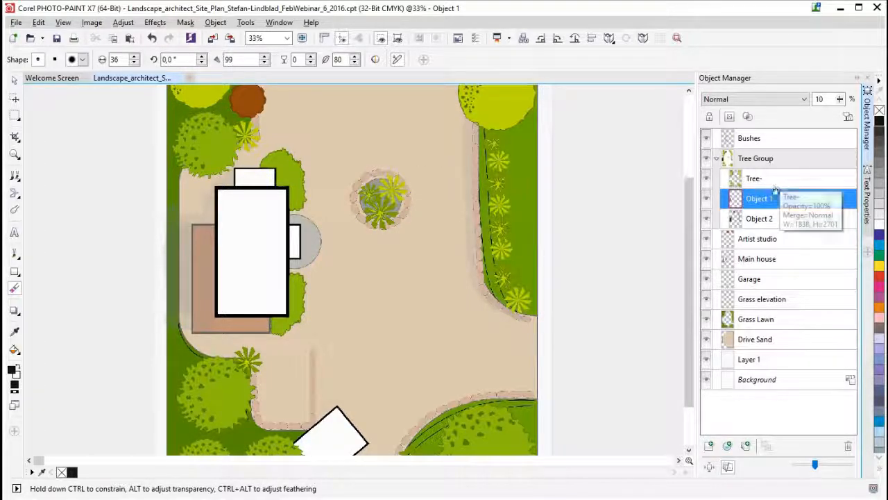
{"action": "left_click", "coordinate": [841, 101]}
{"action": "left_click_drag", "start_coordinate": [844, 101], "coordinate": [842, 109]}
{"action": "left_click", "coordinate": [841, 100]}
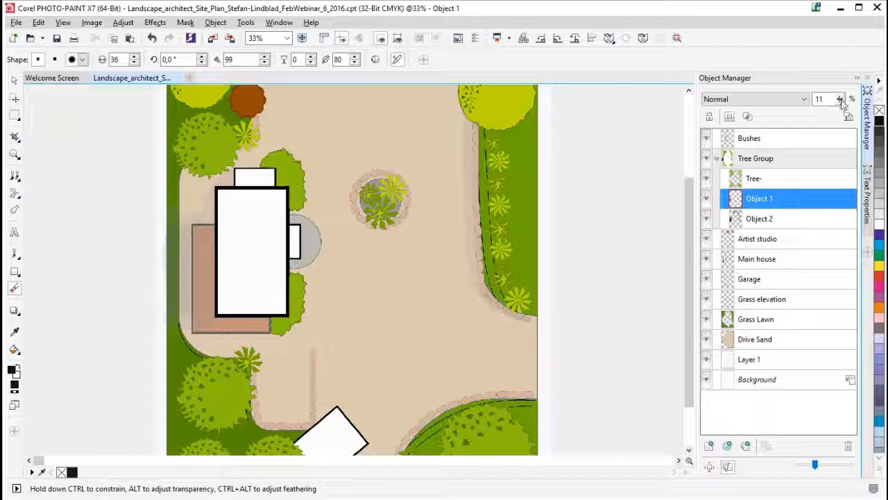
{"action": "left_click", "coordinate": [840, 101]}
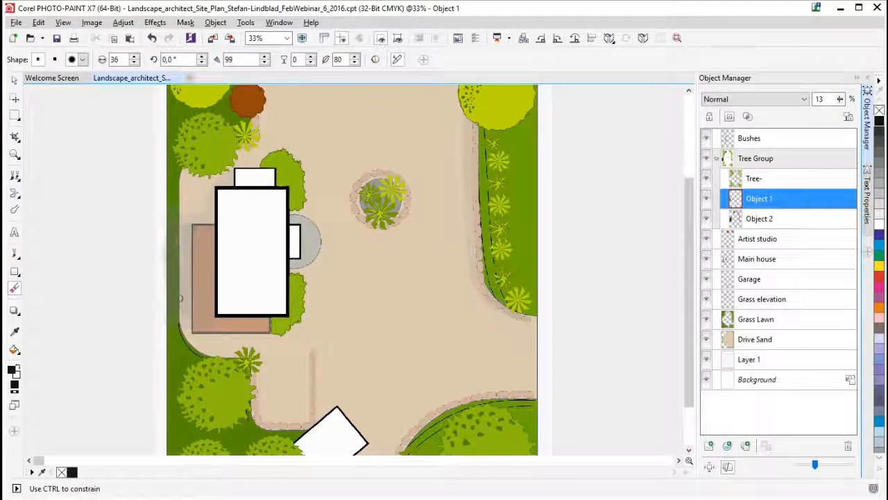
- Switch back to the Paint tool and paint a shadow on Object 2 beside the artist studio's terrace
{"action": "left_click", "coordinate": [15, 255]}
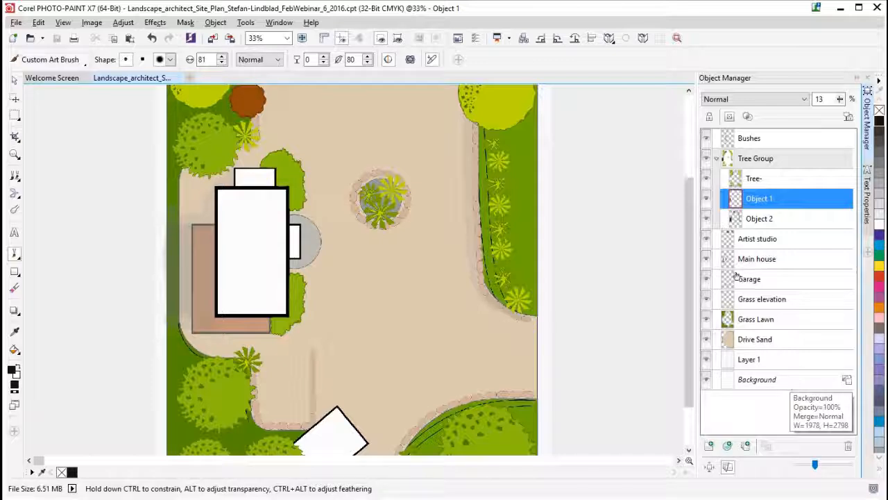
{"action": "left_click_drag", "start_coordinate": [684, 252], "coordinate": [687, 174]}
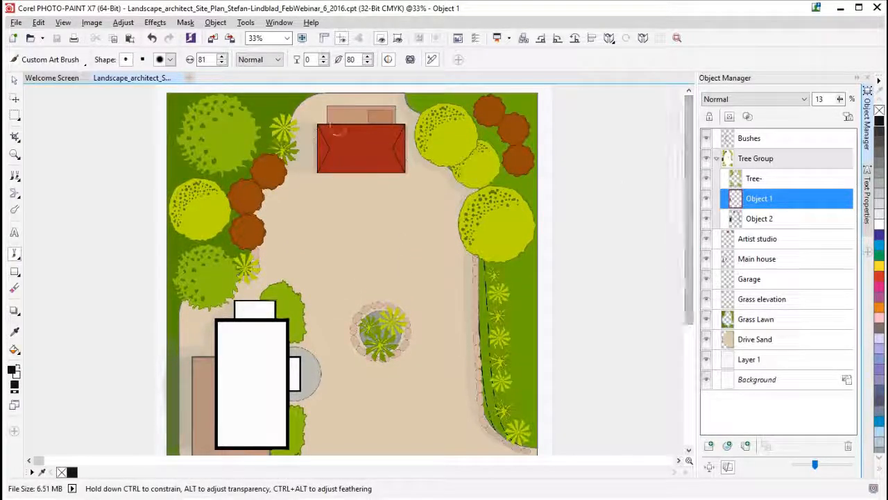
{"action": "left_click", "coordinate": [764, 218]}
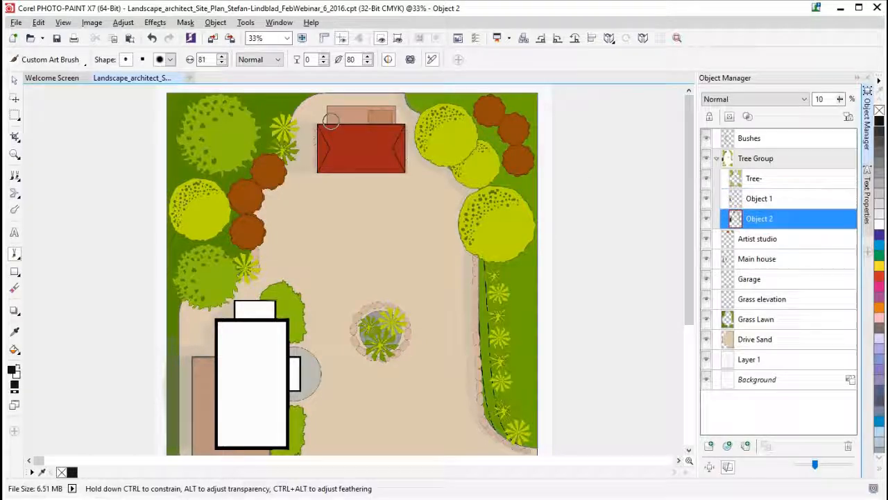
{"action": "left_click_drag", "start_coordinate": [324, 105], "coordinate": [323, 126]}
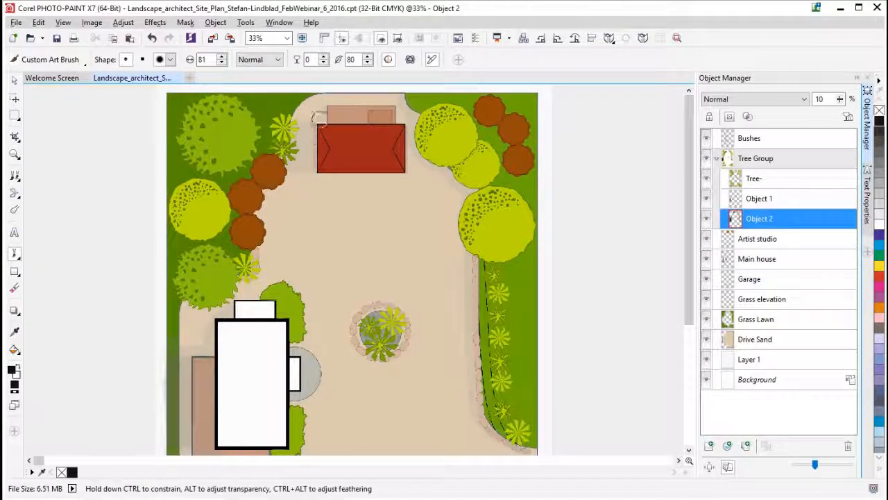
- Paint a shadow on Object 2 across the grass beside the garage and the neighbouring trees
{"action": "left_click_drag", "start_coordinate": [692, 291], "coordinate": [692, 415]}
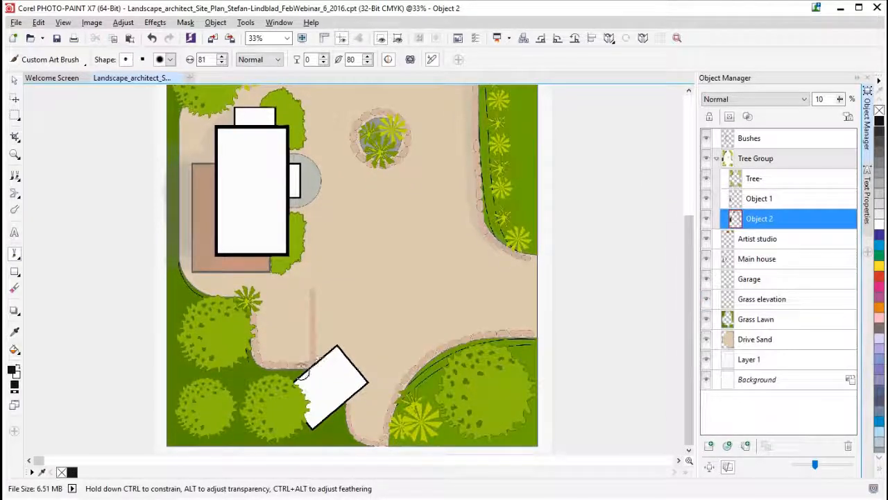
{"action": "mouse_move", "coordinate": [303, 376]}
{"action": "left_mouse_down"}
{"action": "mouse_move", "coordinate": [270, 374]}
{"action": "mouse_move", "coordinate": [248, 358]}
{"action": "left_mouse_up"}
{"action": "left_click_drag", "start_coordinate": [297, 379], "coordinate": [299, 387]}
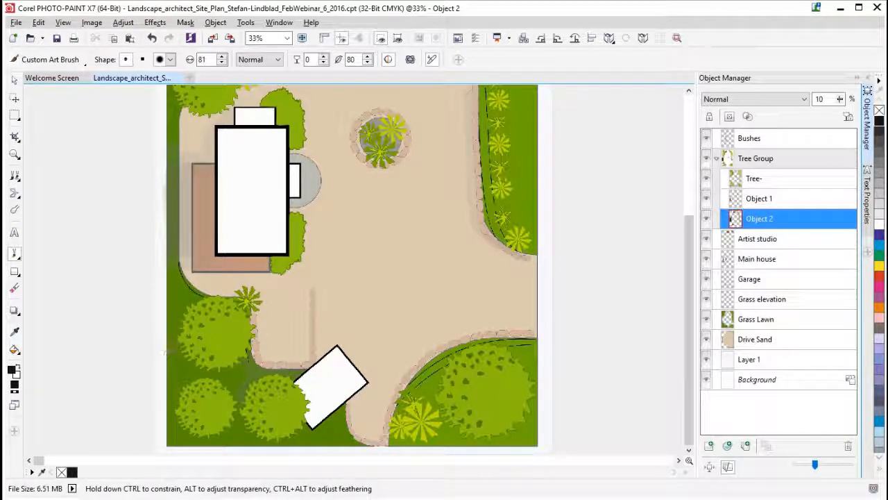
- Paint shadows on Object 2 around the green trees beside the garage and the large tree across the drive, and save the file
{"action": "mouse_move", "coordinate": [201, 362]}
{"action": "left_mouse_down"}
{"action": "mouse_move", "coordinate": [187, 315]}
{"action": "mouse_move", "coordinate": [180, 353]}
{"action": "mouse_move", "coordinate": [169, 328]}
{"action": "mouse_move", "coordinate": [195, 307]}
{"action": "left_mouse_up"}
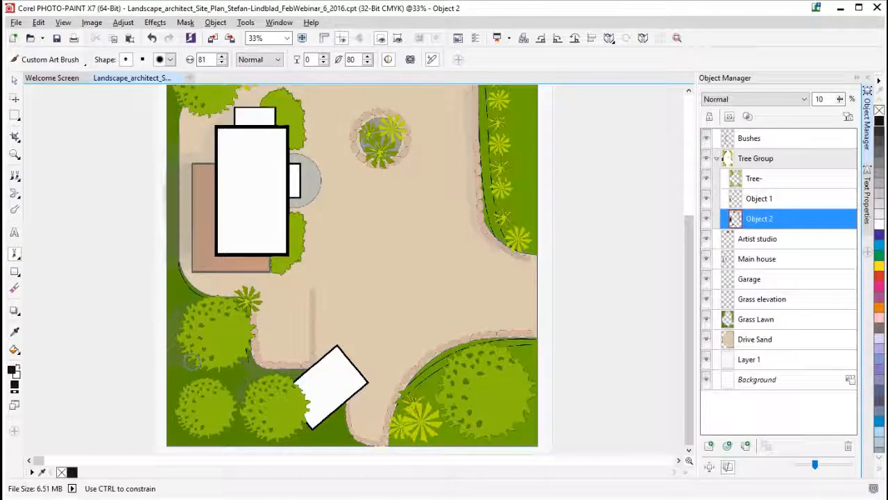
{"action": "left_click_drag", "start_coordinate": [179, 341], "coordinate": [175, 313]}
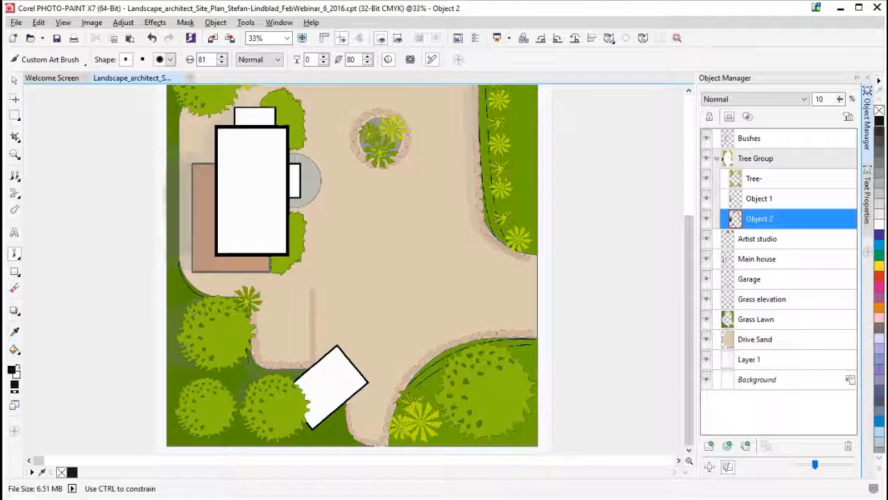
{"action": "left_click_drag", "start_coordinate": [174, 369], "coordinate": [202, 363]}
{"action": "left_click_drag", "start_coordinate": [439, 380], "coordinate": [437, 380]}
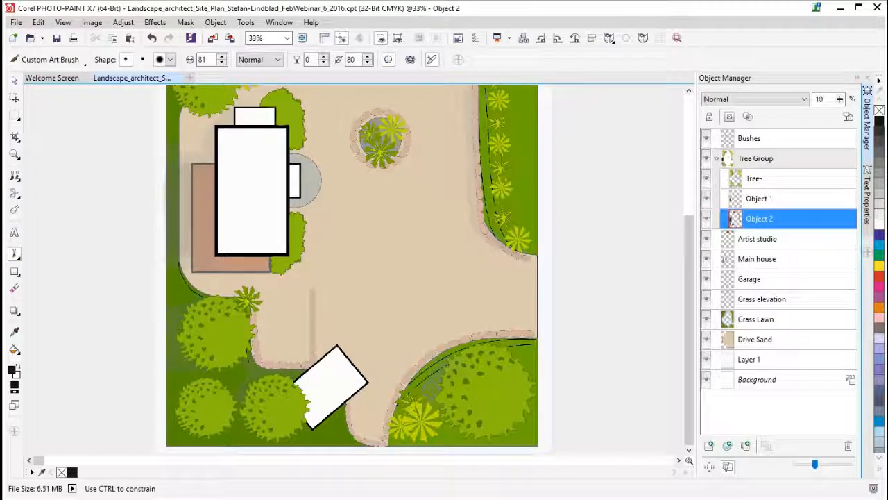
{"action": "left_click_drag", "start_coordinate": [403, 415], "coordinate": [393, 441]}
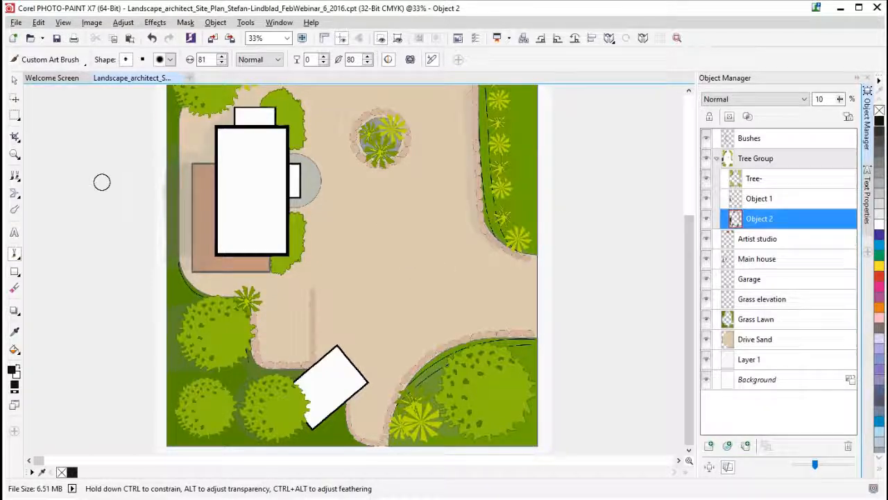
{"action": "left_click", "coordinate": [57, 39]}
- Paint shadows on Object 2 along the stone edging of the drive, around the curved lawn corners and beside the long planting bed
{"action": "scroll", "coordinate": [677, 328], "scroll_direction": "up", "scroll_amount": 1}
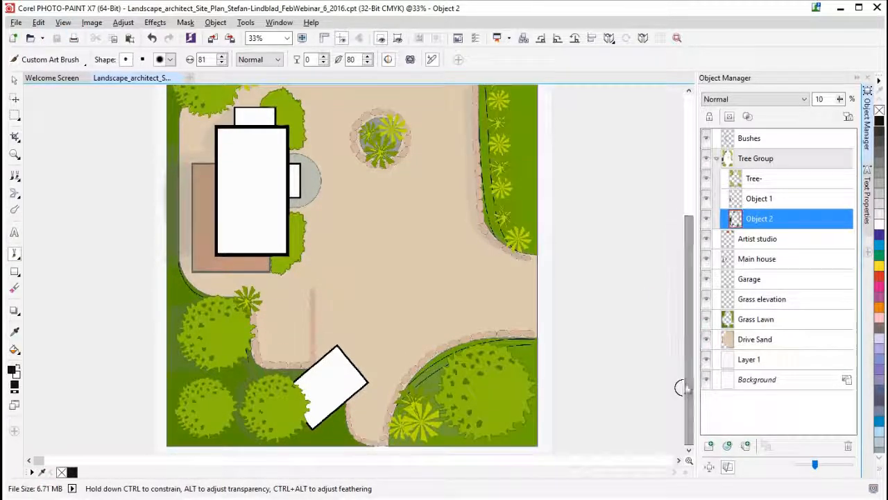
{"action": "left_click_drag", "start_coordinate": [688, 384], "coordinate": [696, 265]}
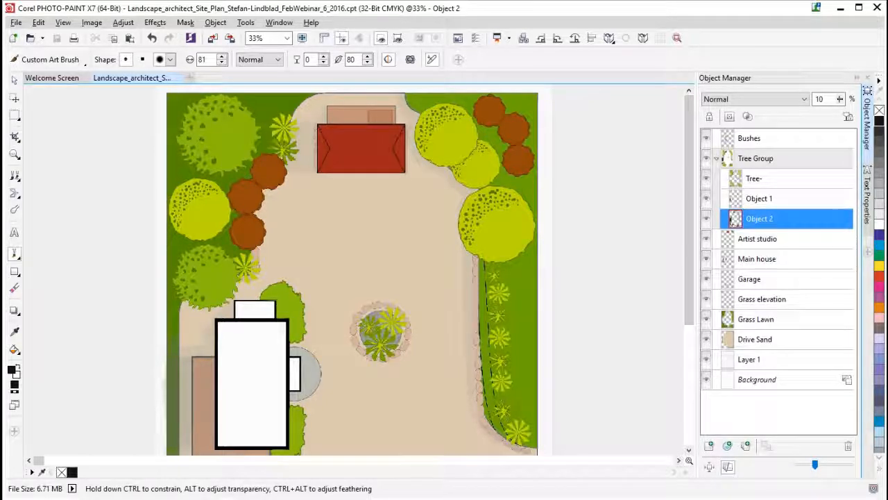
{"action": "scroll", "coordinate": [352, 270], "scroll_direction": "down", "scroll_amount": 5}
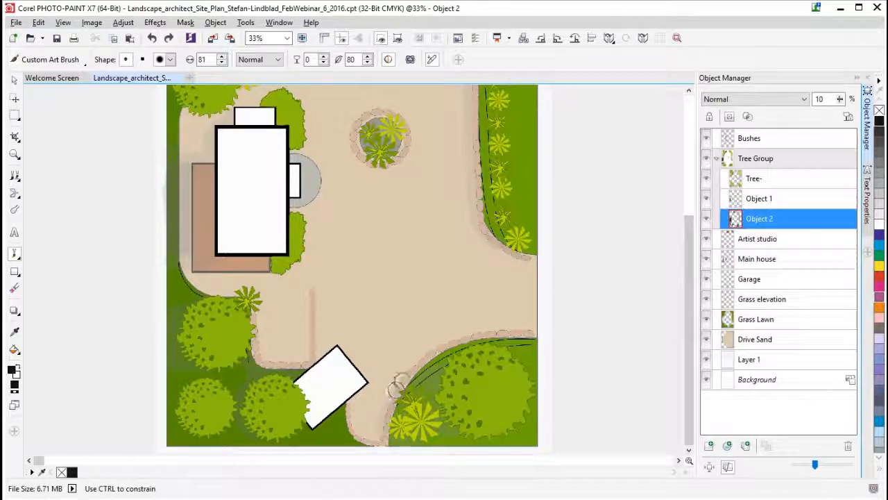
{"action": "mouse_move", "coordinate": [414, 370]}
{"action": "left_mouse_down"}
{"action": "mouse_move", "coordinate": [377, 437]}
{"action": "mouse_move", "coordinate": [388, 409]}
{"action": "mouse_move", "coordinate": [386, 446]}
{"action": "mouse_move", "coordinate": [383, 430]}
{"action": "mouse_move", "coordinate": [424, 357]}
{"action": "mouse_move", "coordinate": [470, 335]}
{"action": "mouse_move", "coordinate": [540, 335]}
{"action": "left_mouse_up"}
{"action": "left_click_drag", "start_coordinate": [249, 313], "coordinate": [264, 354]}
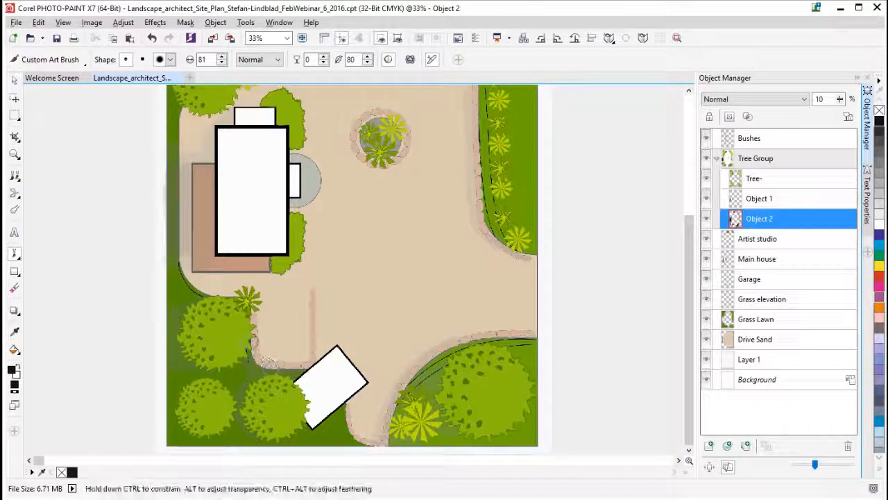
{"action": "left_click_drag", "start_coordinate": [528, 258], "coordinate": [536, 256]}
{"action": "left_click_drag", "start_coordinate": [495, 229], "coordinate": [497, 233]}
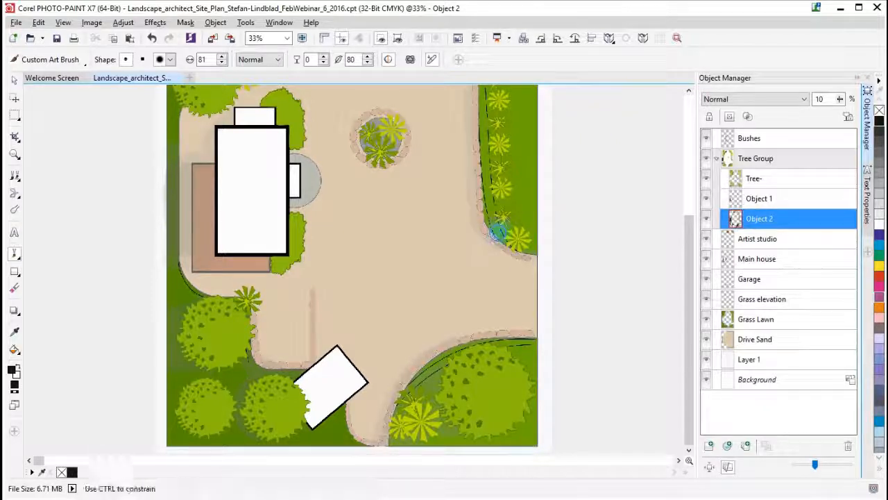
{"action": "mouse_move", "coordinate": [479, 160]}
{"action": "left_mouse_down"}
{"action": "mouse_move", "coordinate": [474, 108]}
{"action": "mouse_move", "coordinate": [481, 201]}
{"action": "left_mouse_up"}
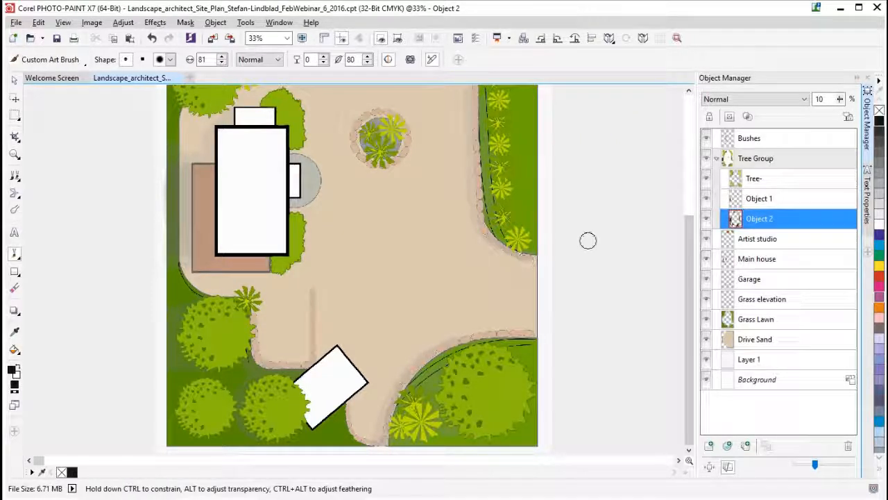
- Paint a shadow on Object 2 along the outer side of the main house's brown terrace
{"action": "left_click_drag", "start_coordinate": [186, 164], "coordinate": [173, 206]}
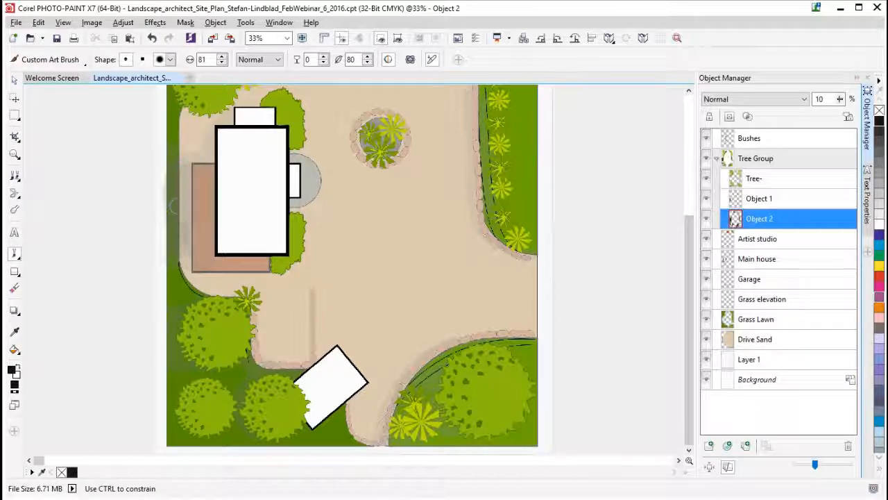
{"action": "left_click_drag", "start_coordinate": [186, 253], "coordinate": [186, 256]}
{"action": "left_click", "coordinate": [210, 240]}
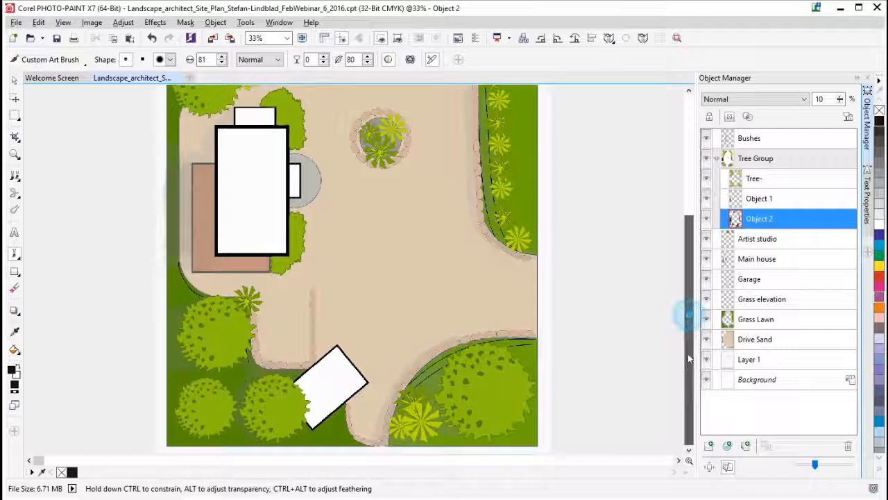
- Rotate the whole image 90° counterclockwise and save the file
{"action": "left_click_drag", "start_coordinate": [693, 317], "coordinate": [694, 182]}
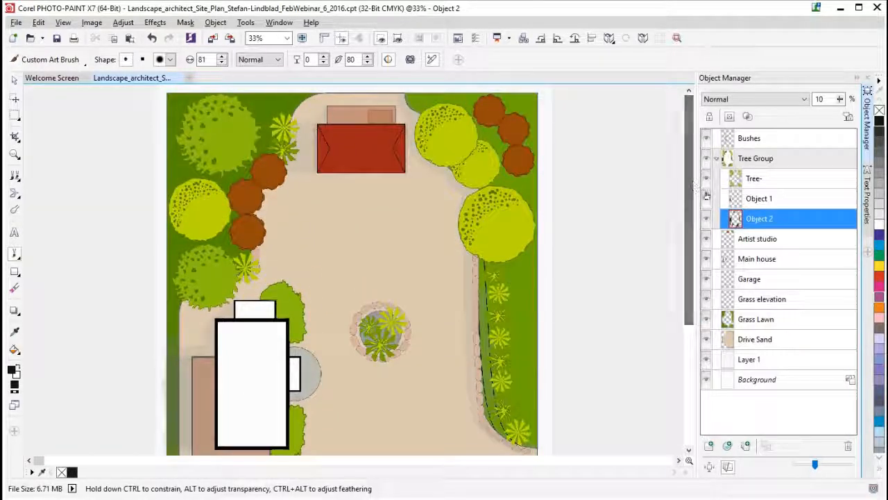
{"action": "left_click", "coordinate": [542, 40]}
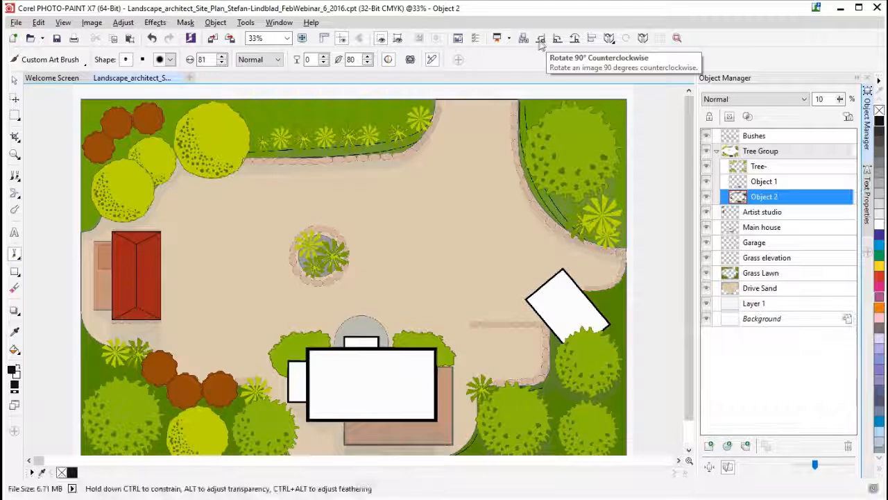
{"action": "left_click", "coordinate": [57, 39]}
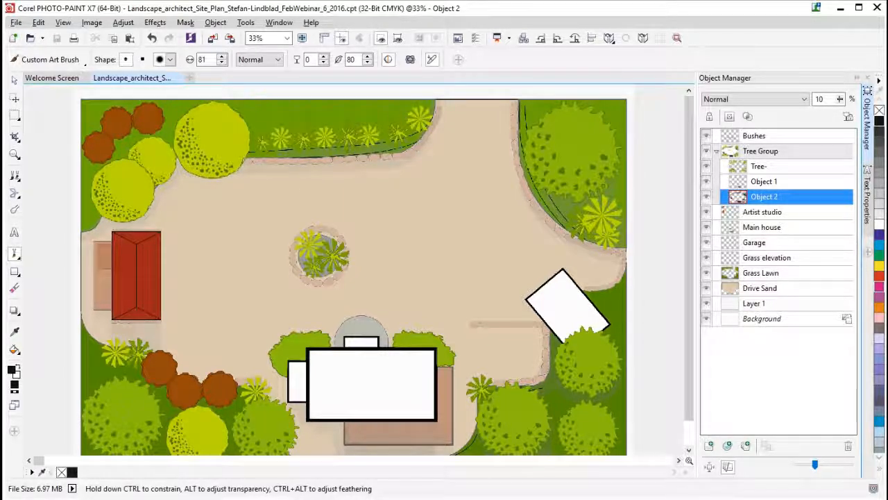
- Hide and show the Tree- object to compare the plan with and without it
{"action": "left_click_drag", "start_coordinate": [741, 194], "coordinate": [707, 167]}
{"action": "left_click", "coordinate": [706, 167]}
{"action": "left_click", "coordinate": [707, 167]}
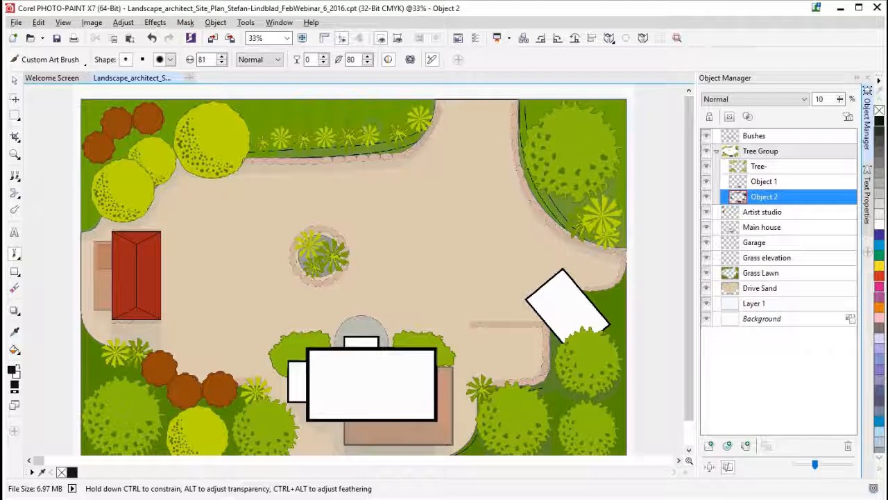
- Create a mask from the Tree- object and add a new object directly above it in Tree Group
{"action": "left_click", "coordinate": [760, 166]}
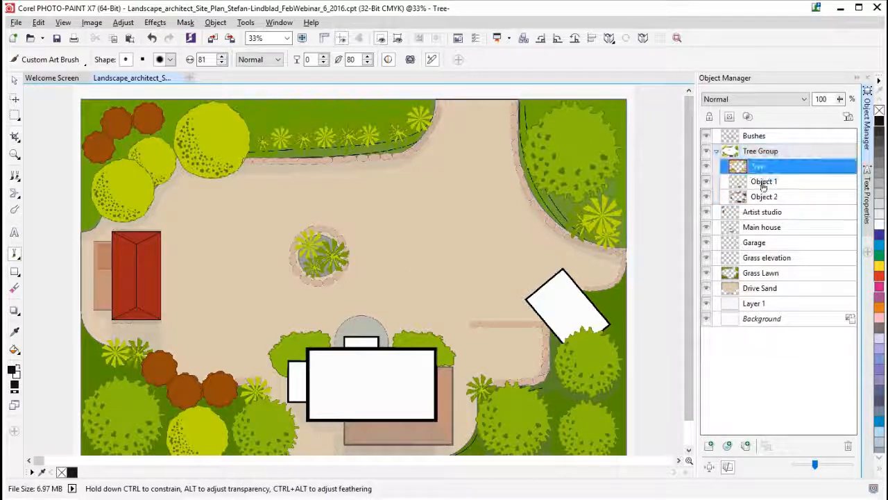
{"action": "left_click", "coordinate": [14, 81]}
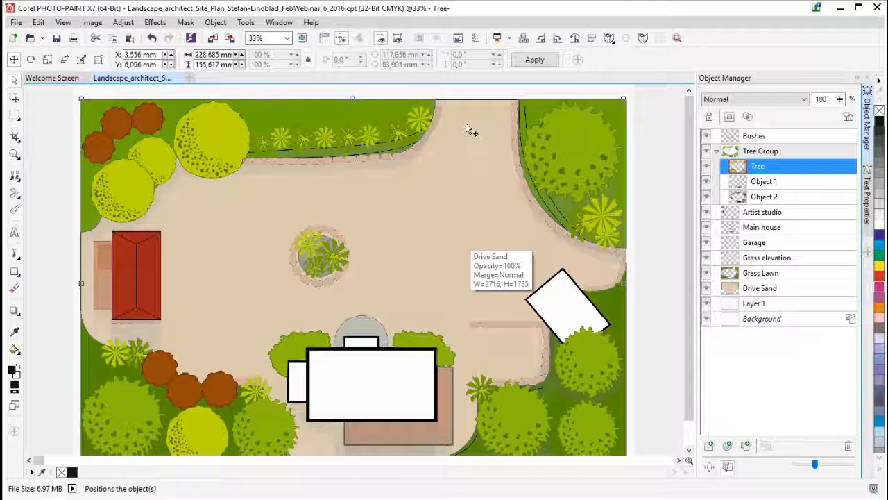
{"action": "key", "text": "ctrl+m"}
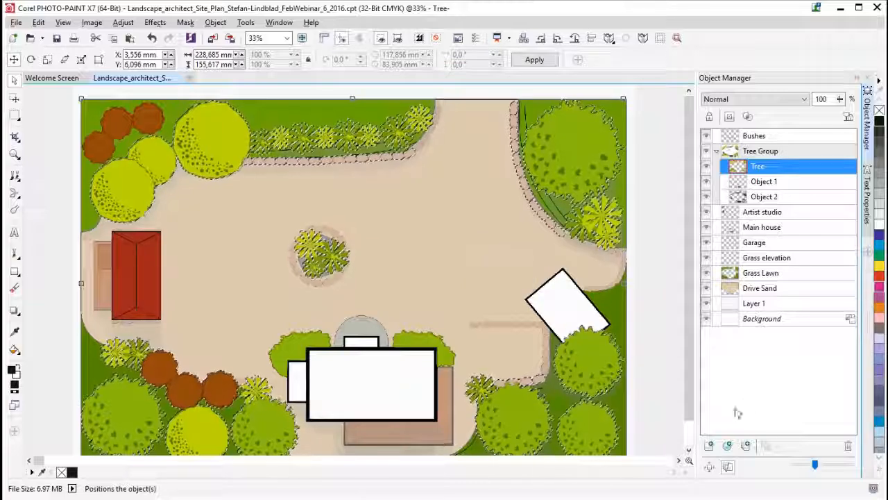
{"action": "left_click", "coordinate": [708, 445]}
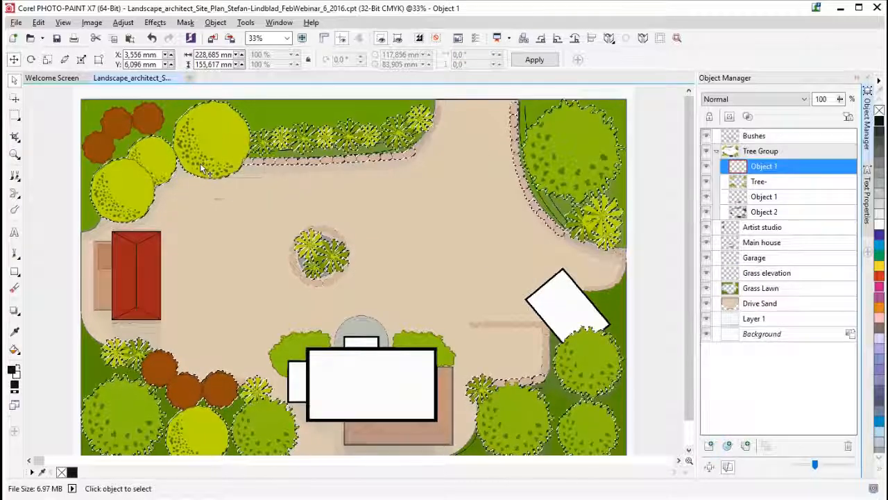
- Sample the large tree's yellow-green as the foreground colour and set the new object's merge mode to Multiply
{"action": "left_click", "coordinate": [13, 332]}
{"action": "left_click", "coordinate": [233, 146]}
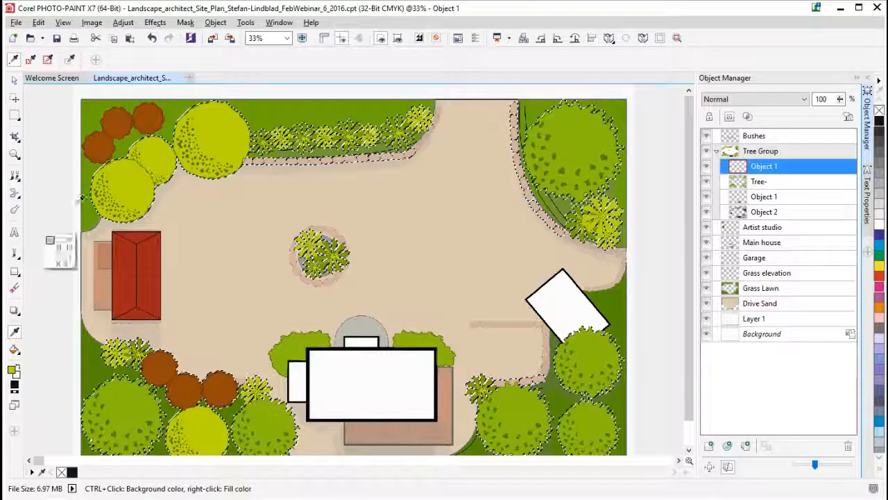
{"action": "left_click", "coordinate": [217, 132]}
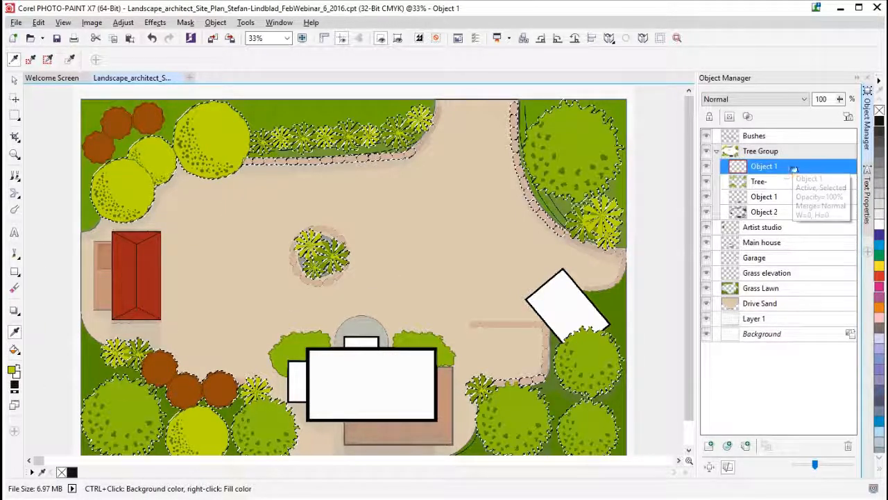
{"action": "left_click", "coordinate": [739, 99]}
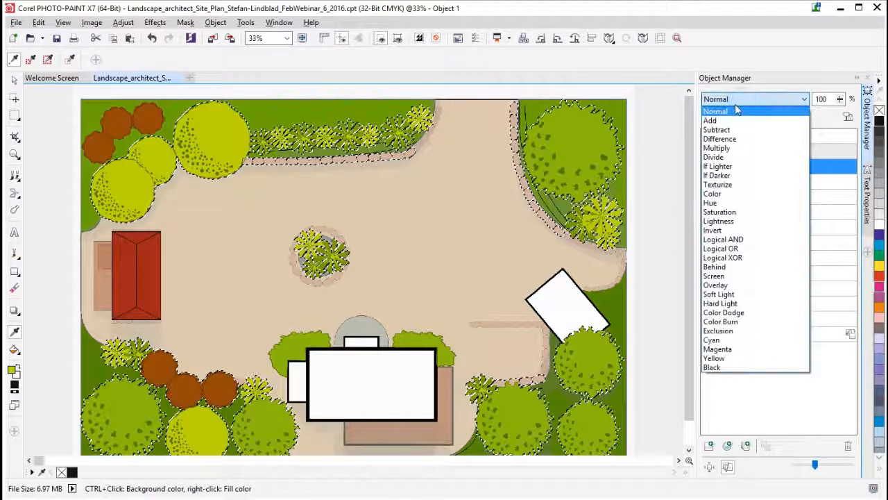
{"action": "left_click", "coordinate": [728, 149]}
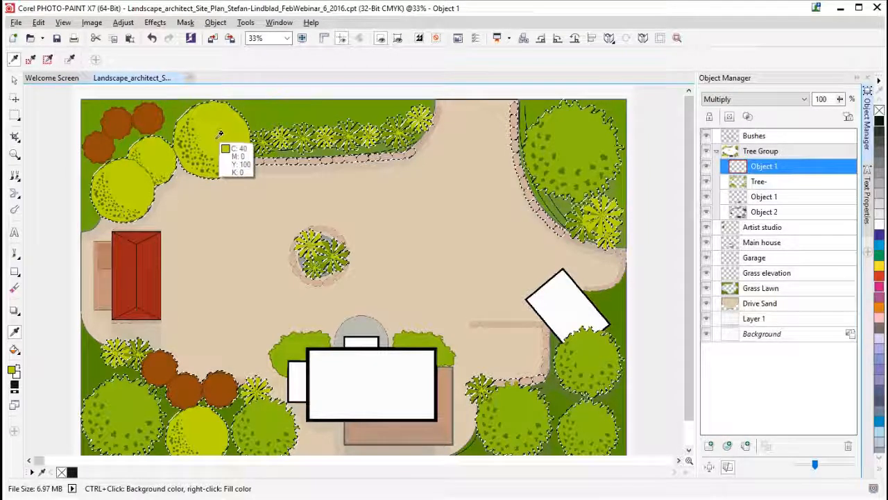
- Paint shading with the Paint tool on the new object along the lower edges of the three yellow-green trees
{"action": "left_click", "coordinate": [15, 253]}
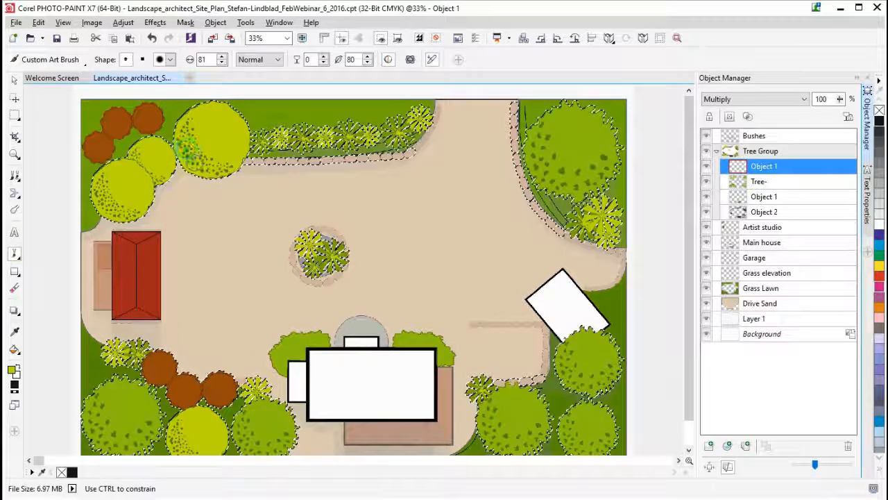
{"action": "mouse_move", "coordinate": [202, 166]}
{"action": "left_mouse_down"}
{"action": "mouse_move", "coordinate": [228, 164]}
{"action": "mouse_move", "coordinate": [241, 148]}
{"action": "mouse_move", "coordinate": [215, 170]}
{"action": "mouse_move", "coordinate": [242, 148]}
{"action": "left_mouse_up"}
{"action": "left_click_drag", "start_coordinate": [155, 167], "coordinate": [161, 182]}
{"action": "mouse_move", "coordinate": [100, 200]}
{"action": "left_mouse_down"}
{"action": "mouse_move", "coordinate": [123, 215]}
{"action": "mouse_move", "coordinate": [139, 207]}
{"action": "mouse_move", "coordinate": [110, 206]}
{"action": "left_mouse_up"}
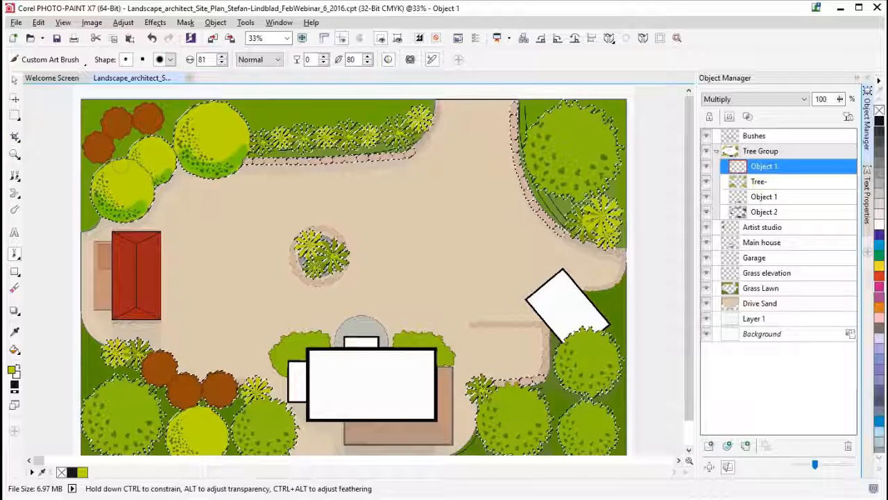
- Try a lower opacity of 71% on the tree shading object and return it to 100%
{"action": "left_click", "coordinate": [840, 100]}
{"action": "mouse_move", "coordinate": [844, 113]}
{"action": "left_mouse_down"}
{"action": "mouse_move", "coordinate": [811, 112]}
{"action": "mouse_move", "coordinate": [820, 114]}
{"action": "left_mouse_up"}
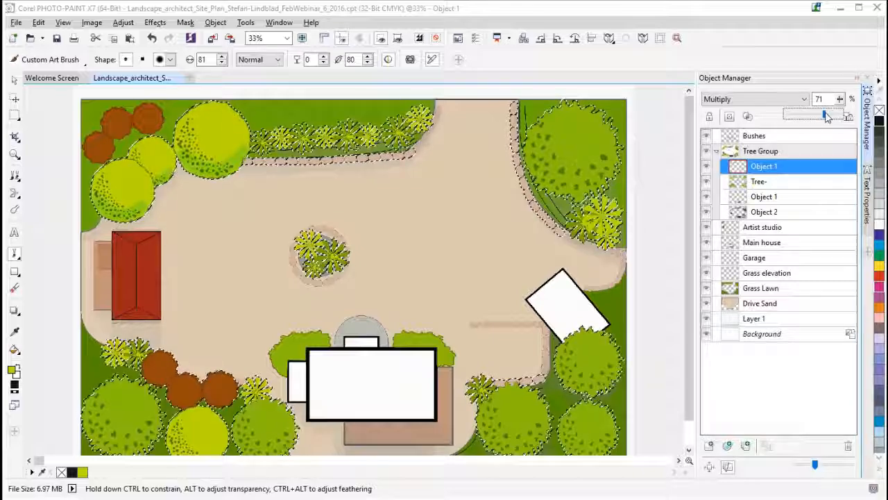
{"action": "left_click_drag", "start_coordinate": [832, 118], "coordinate": [855, 116]}
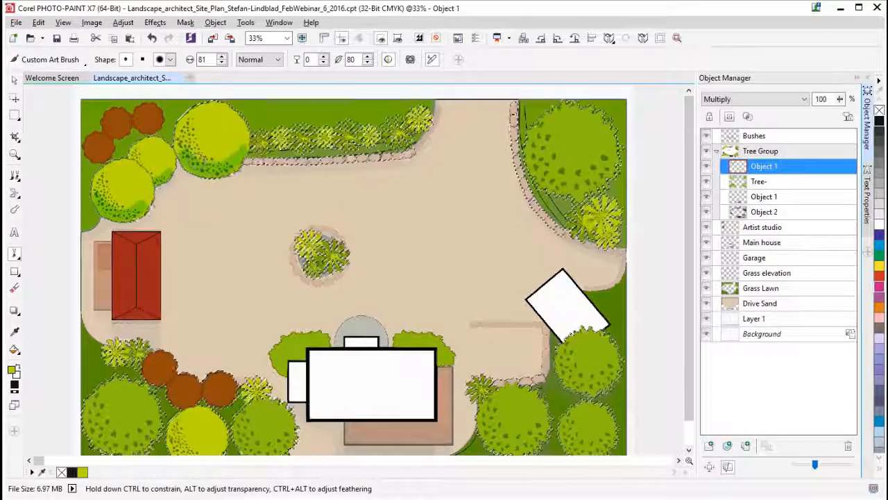
- Build up the shading along the lower edges of the yellow-green trees with more brush strokes
{"action": "left_click_drag", "start_coordinate": [240, 153], "coordinate": [230, 163]}
{"action": "left_click_drag", "start_coordinate": [174, 172], "coordinate": [171, 175]}
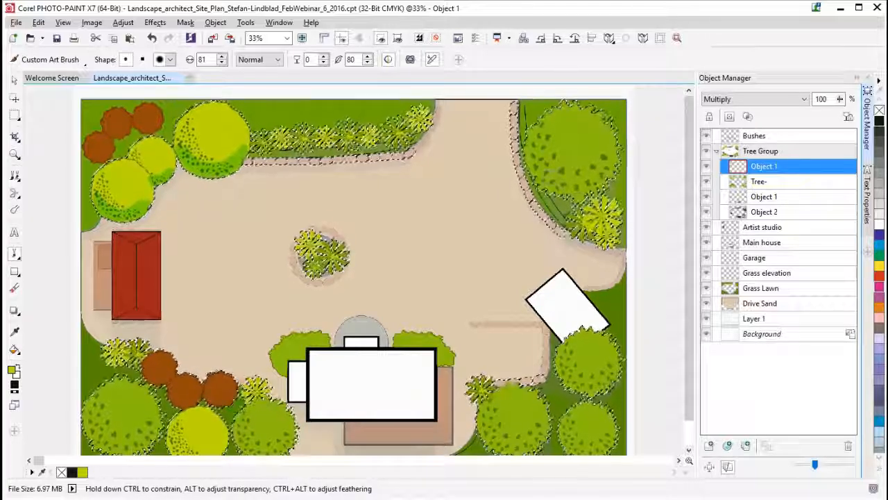
{"action": "left_click_drag", "start_coordinate": [237, 154], "coordinate": [254, 151]}
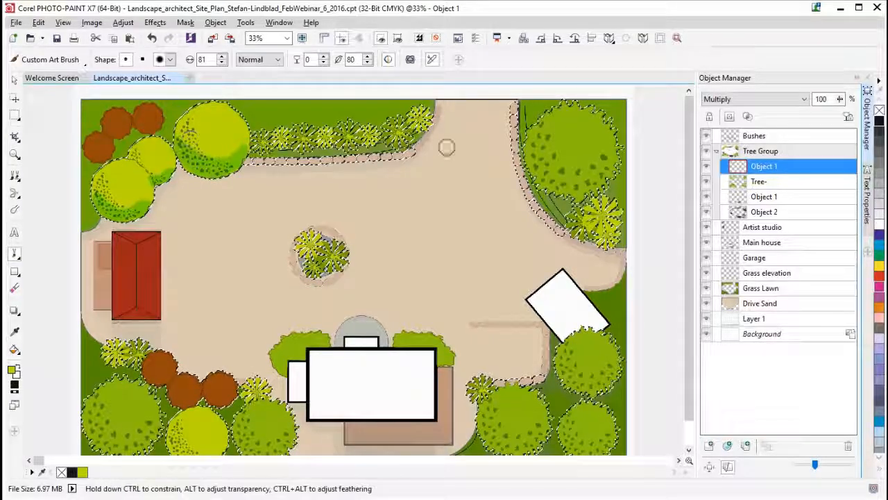
- Preview the other merge modes, from Subtract through Black, on the tree shading object
{"action": "left_click", "coordinate": [730, 102]}
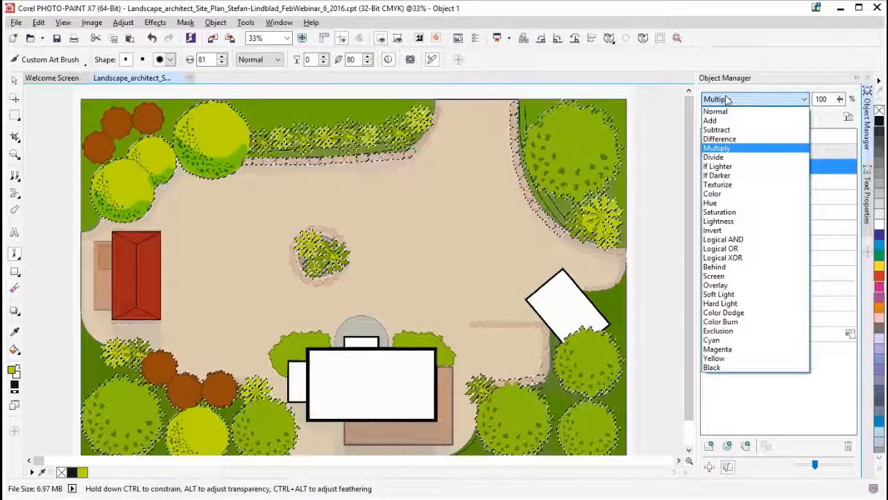
{"action": "key", "text": "Down"}
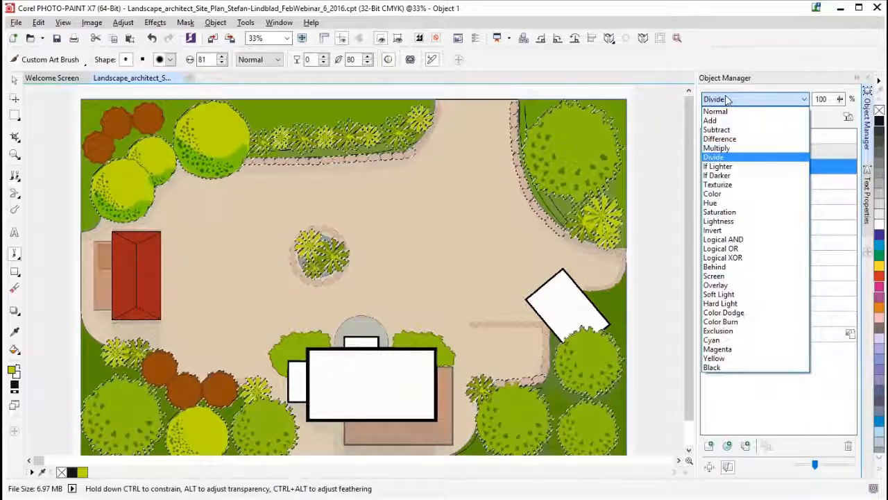
{"action": "key", "text": "Up"}
{"action": "key", "text": "Up"}
{"action": "key", "text": "Up"}
{"action": "key", "text": "Up"}
{"action": "key", "text": "Up"}
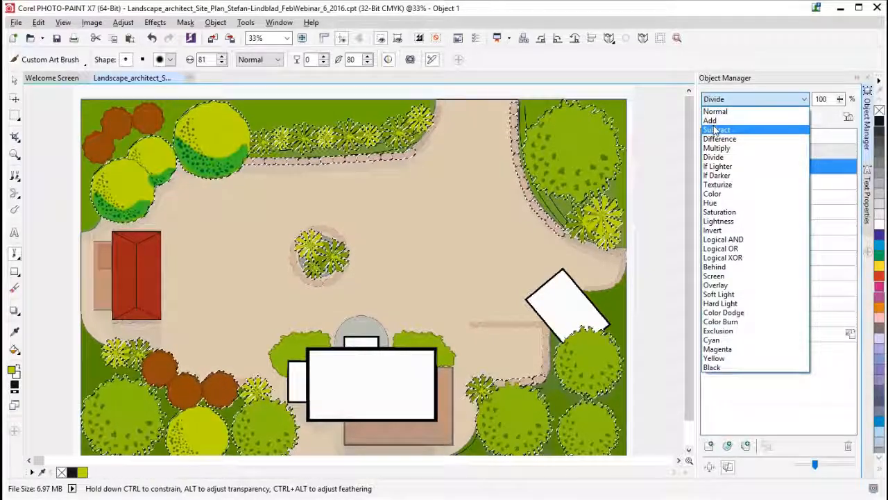
{"action": "key", "text": "Down"}
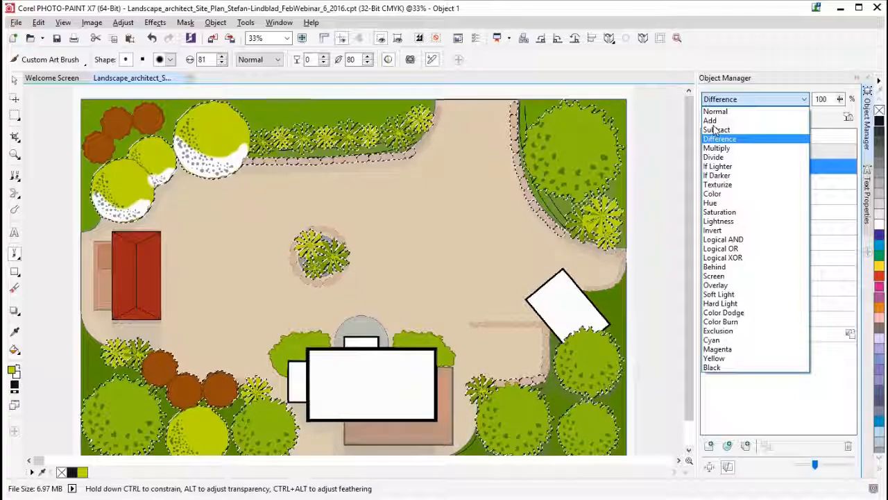
{"action": "key", "text": "Down"}
{"action": "key", "text": "Down"}
{"action": "key", "text": "Down"}
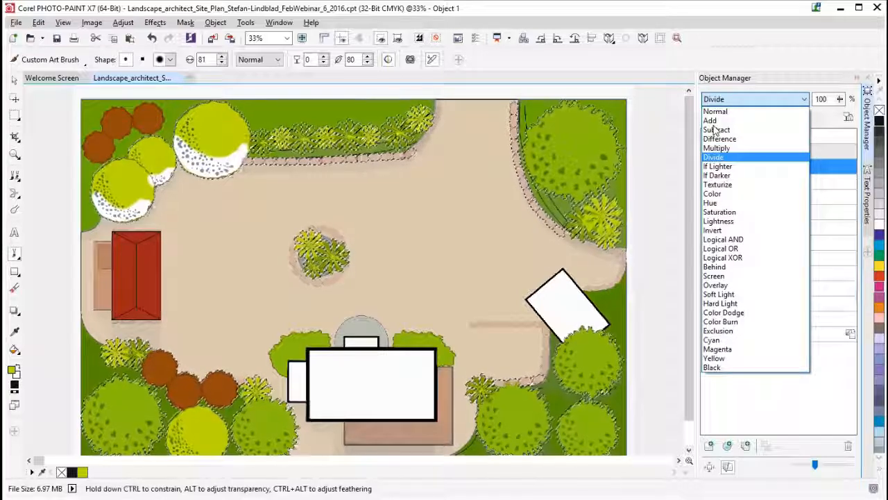
{"action": "key", "text": "Down"}
{"action": "key", "text": "Down"}
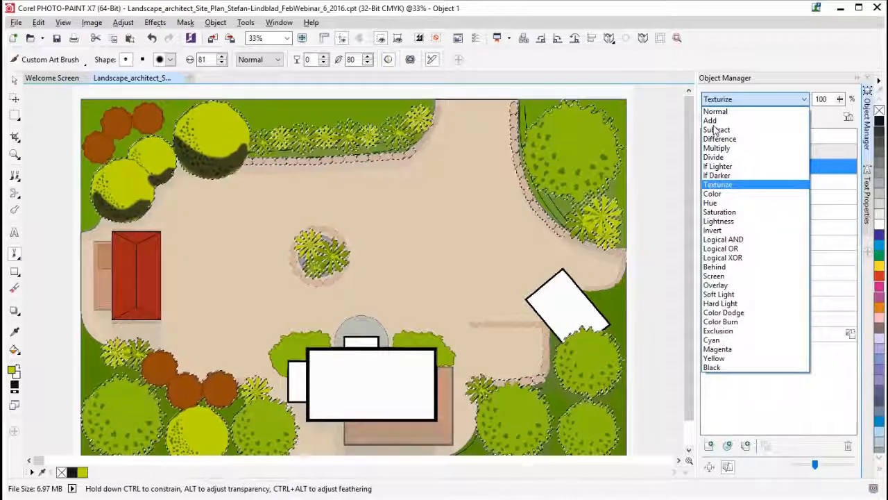
{"action": "key", "text": "Down"}
{"action": "key", "text": "Down"}
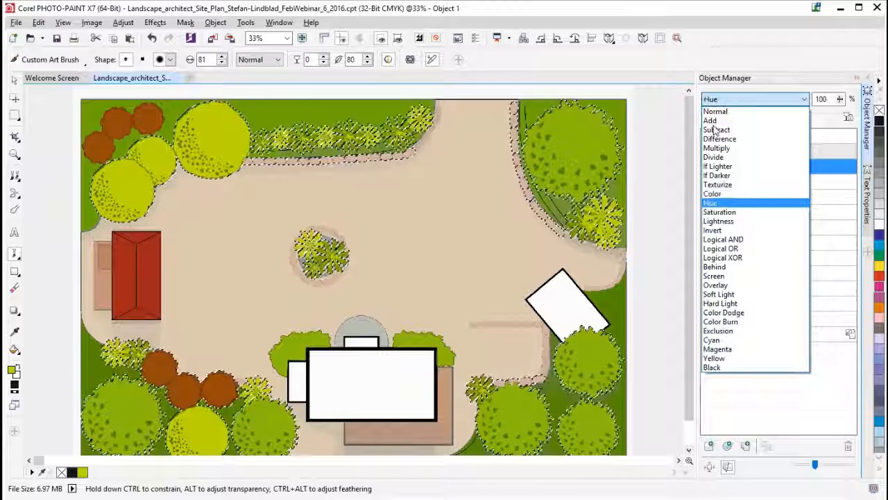
{"action": "key", "text": "Down"}
{"action": "key", "text": "Down"}
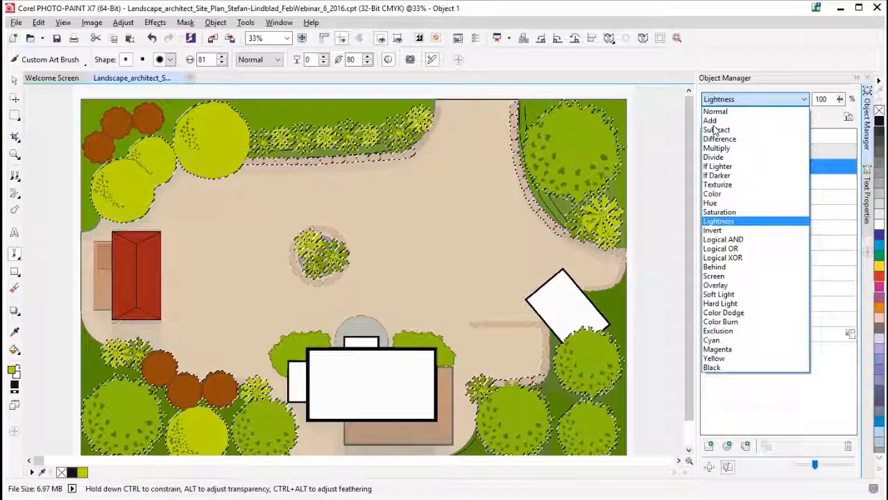
{"action": "key", "text": "Down"}
{"action": "key", "text": "Down"}
{"action": "key", "text": "Down"}
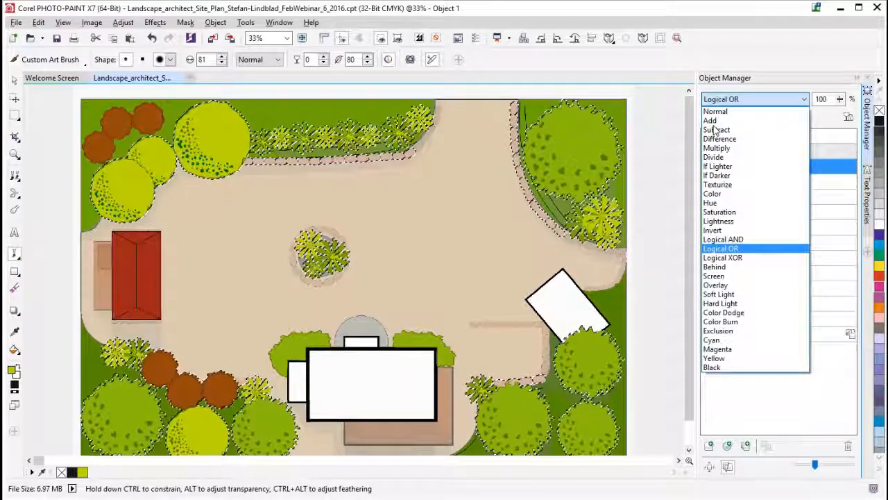
{"action": "key", "text": "Down"}
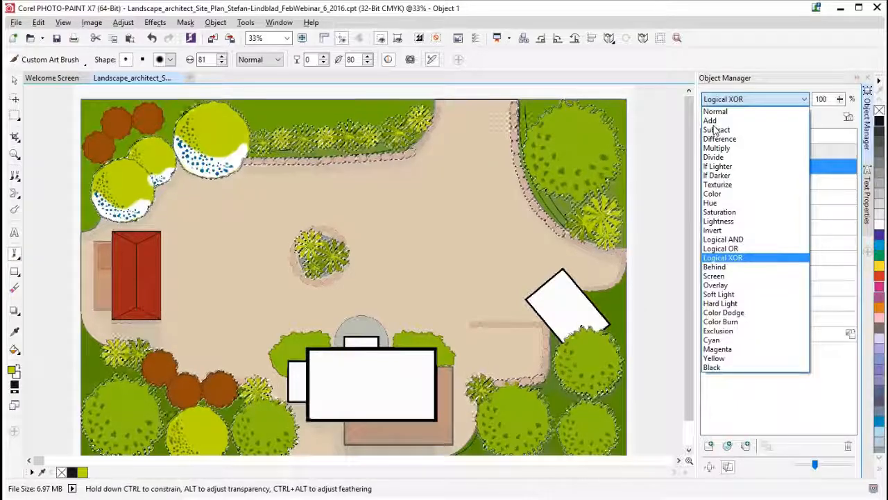
{"action": "key", "text": "Down"}
{"action": "key", "text": "Down"}
{"action": "key", "text": "Down"}
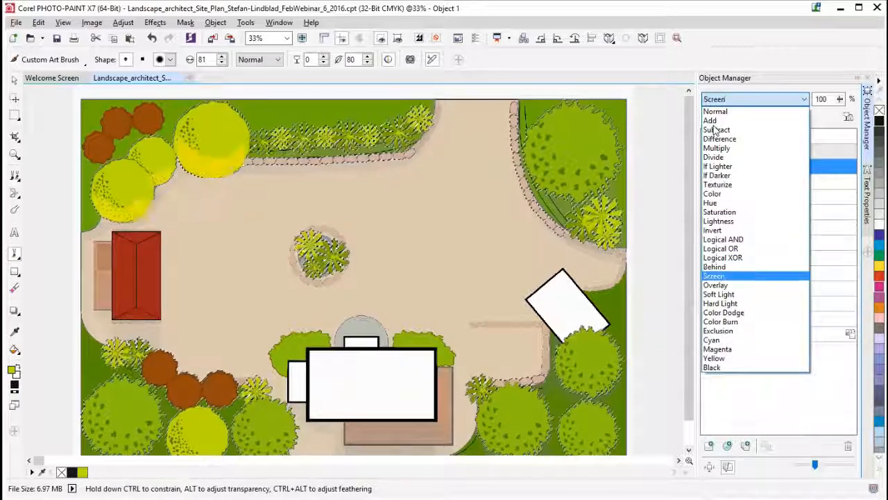
{"action": "key", "text": "Down"}
{"action": "key", "text": "Down"}
{"action": "key", "text": "Down"}
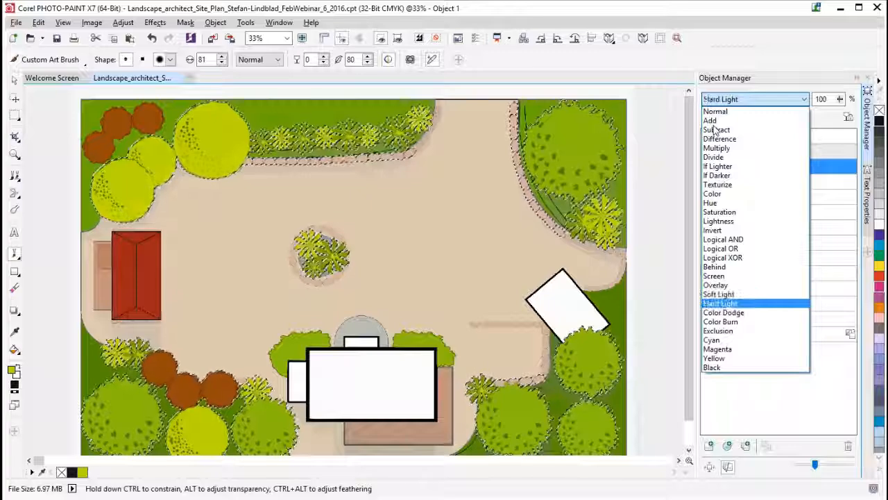
{"action": "key", "text": "Down"}
{"action": "key", "text": "Down"}
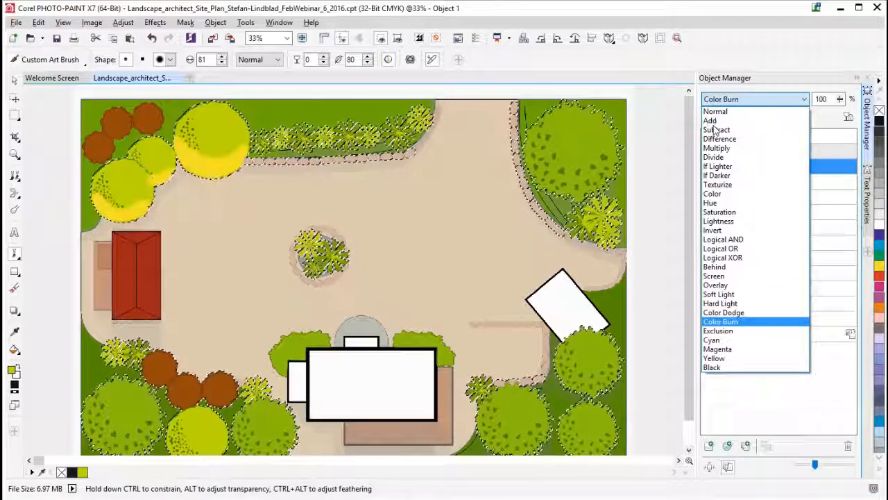
{"action": "key", "text": "Down"}
{"action": "key", "text": "Down"}
{"action": "key", "text": "Down"}
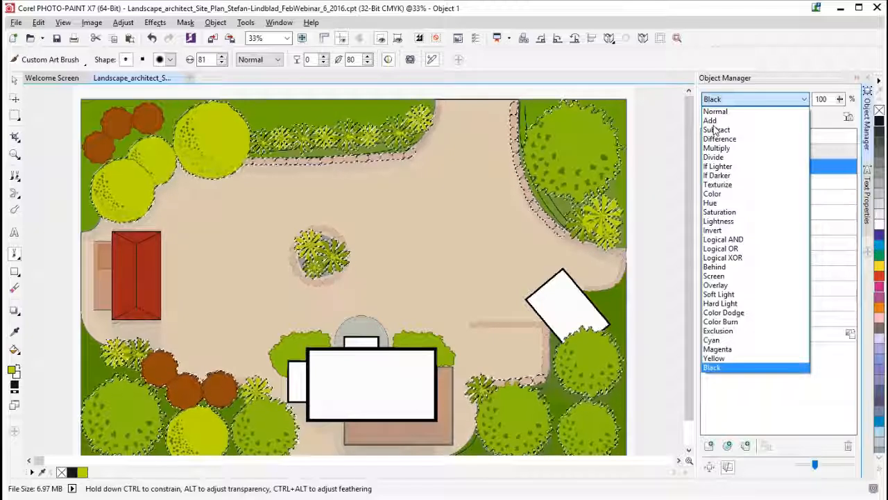
{"action": "key", "text": "Up"}
{"action": "key", "text": "Up"}
{"action": "key", "text": "Up"}
{"action": "key", "text": "Up"}
{"action": "key", "text": "Up"}
{"action": "key", "text": "Up"}
{"action": "key", "text": "Up"}
{"action": "key", "text": "Up"}
{"action": "key", "text": "Up"}
{"action": "key", "text": "Up"}
{"action": "key", "text": "Up"}
{"action": "key", "text": "Up"}
{"action": "key", "text": "Up"}
{"action": "key", "text": "Up"}
{"action": "key", "text": "Up"}
{"action": "key", "text": "Up"}
{"action": "key", "text": "Up"}
{"action": "key", "text": "Up"}
{"action": "key", "text": "Up"}
{"action": "key", "text": "Up"}
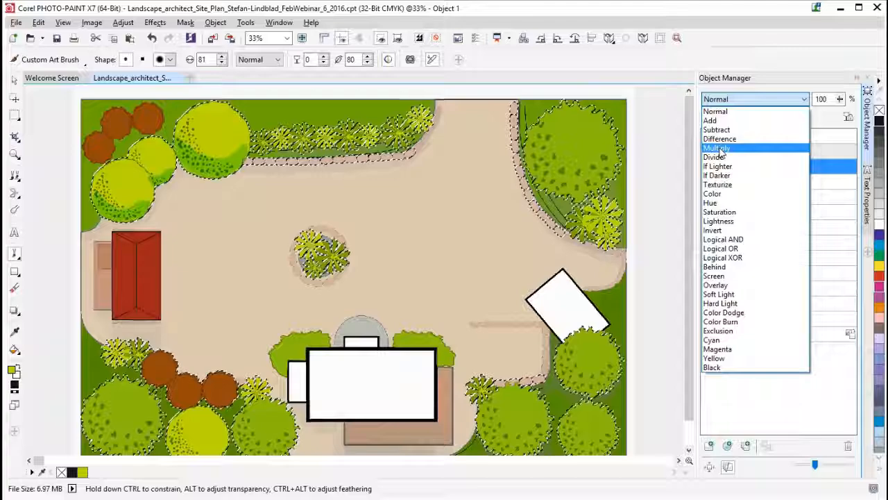
- Set the tree shading object's merge mode back to Multiply and its opacity to 59%
{"action": "left_click", "coordinate": [721, 148]}
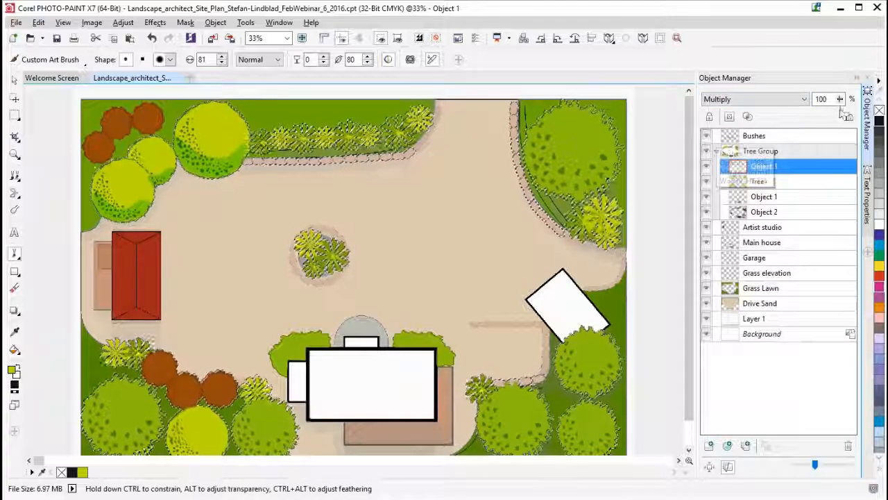
{"action": "left_click_drag", "start_coordinate": [841, 102], "coordinate": [819, 103]}
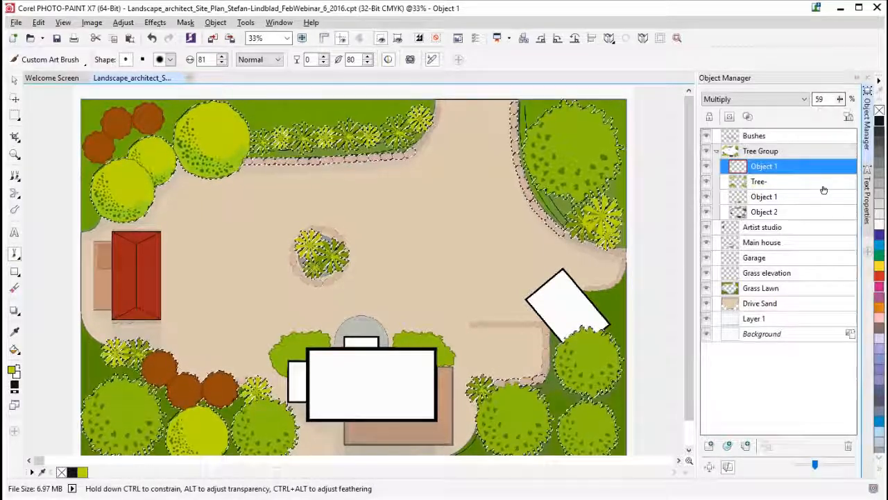
- Create another object in the Tree Group, sample the green of the large tree beside the driveway, and set the merge mode to Multiply
{"action": "left_click", "coordinate": [712, 445]}
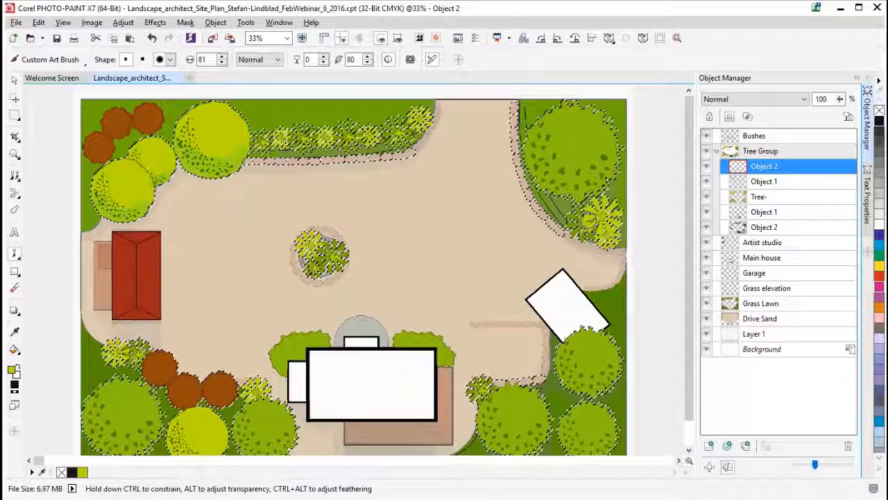
{"action": "left_click", "coordinate": [14, 332]}
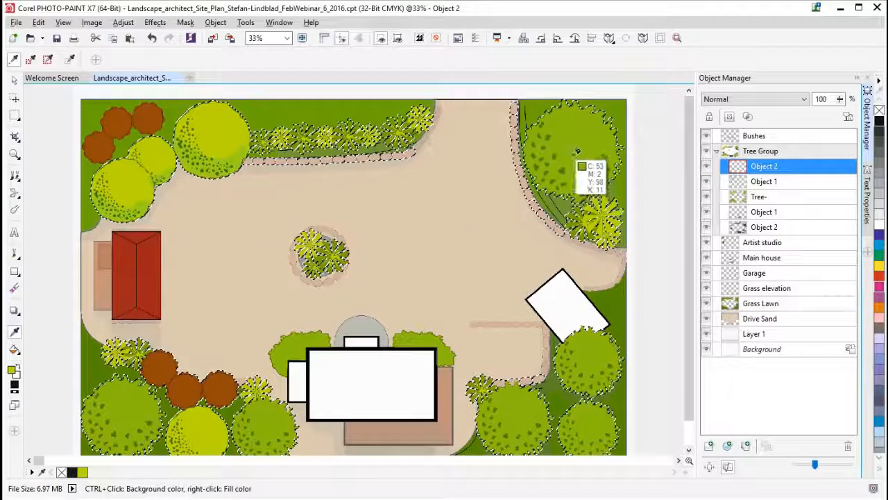
{"action": "left_click", "coordinate": [15, 253]}
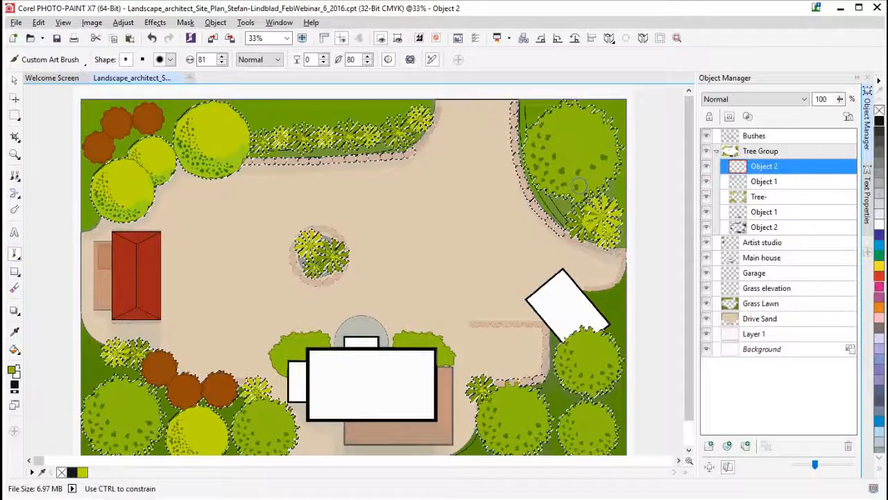
{"action": "left_click", "coordinate": [748, 99]}
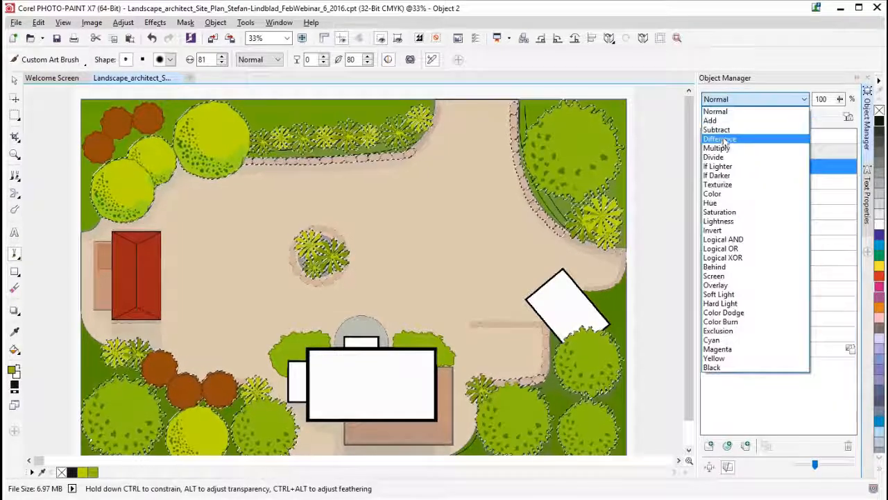
{"action": "left_click", "coordinate": [721, 148]}
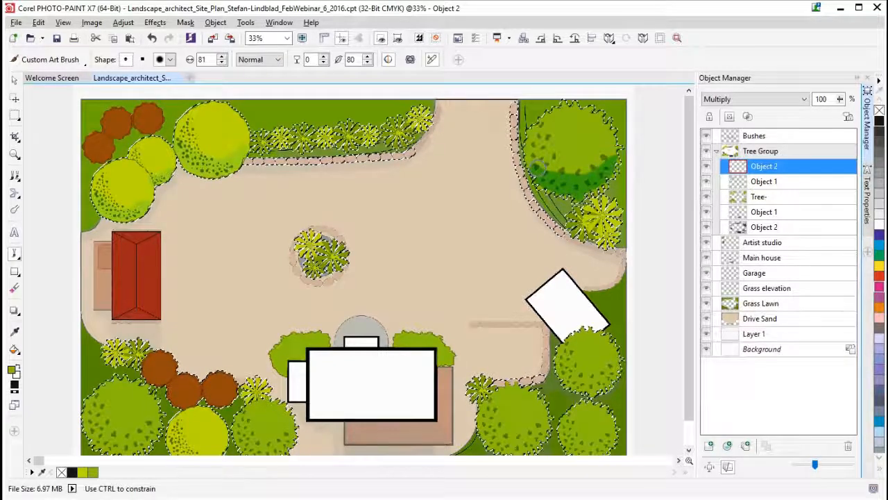
- Paint shading along the lower edge of the large green tree beside the driveway and lower the new object's opacity
{"action": "left_click_drag", "start_coordinate": [531, 157], "coordinate": [541, 178]}
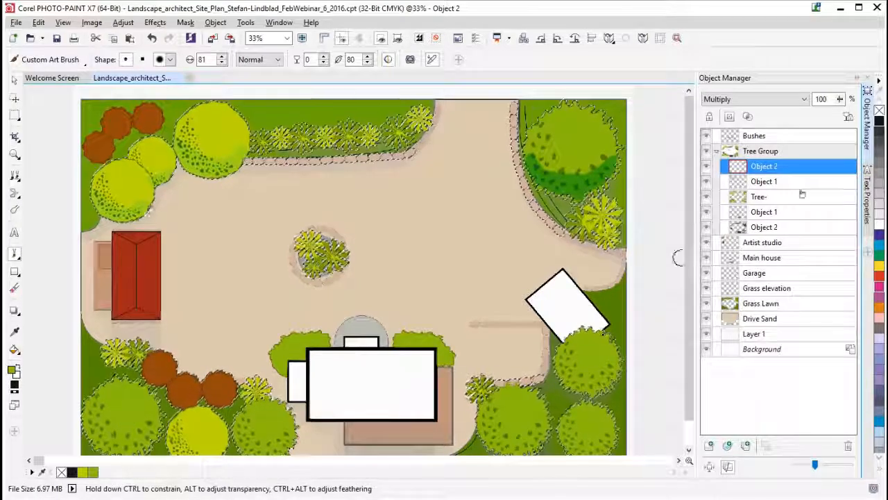
{"action": "left_click_drag", "start_coordinate": [840, 99], "coordinate": [822, 110]}
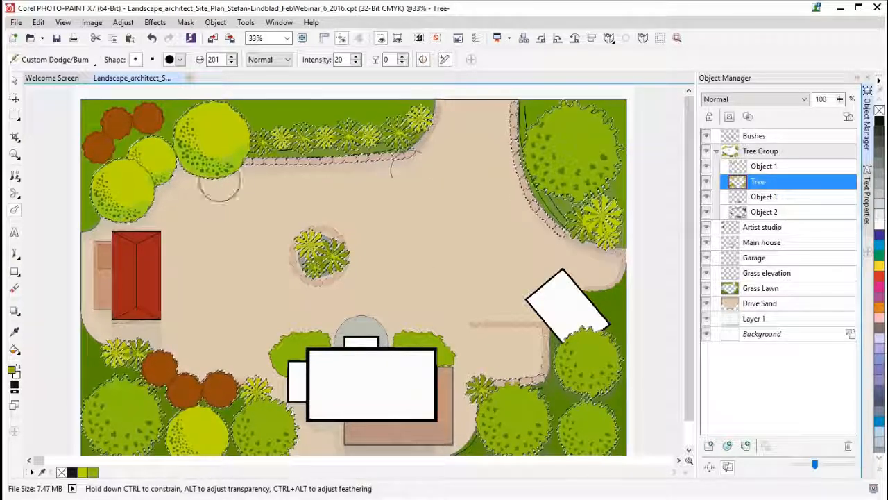
- Hide the Multiply shading object at the top of the Tree Group
{"action": "left_click", "coordinate": [771, 196]}
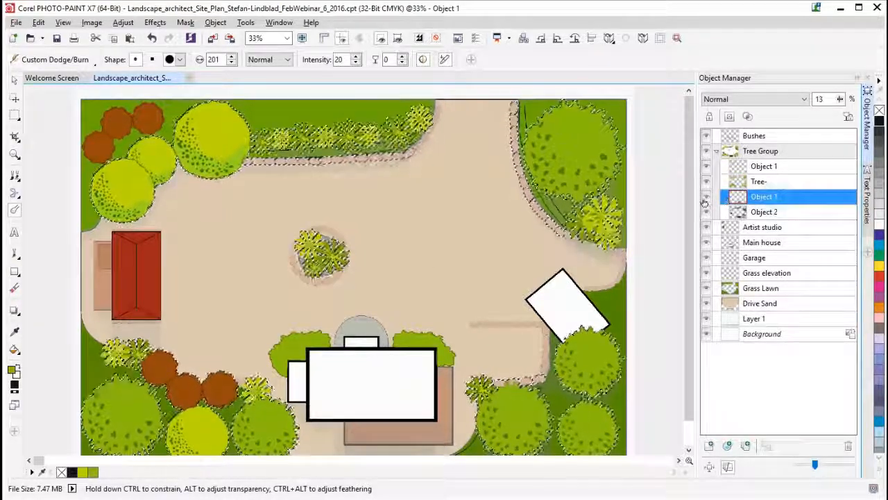
{"action": "left_click", "coordinate": [706, 167]}
{"action": "left_click", "coordinate": [778, 166]}
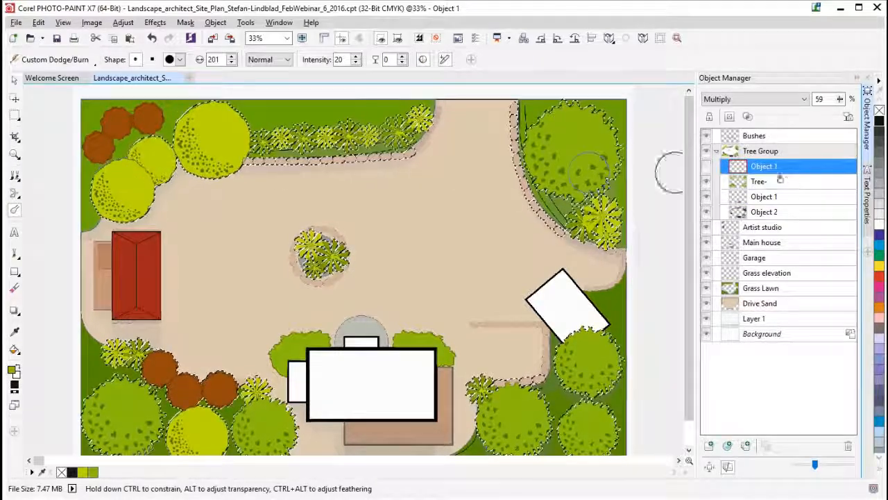
{"action": "left_click", "coordinate": [707, 167]}
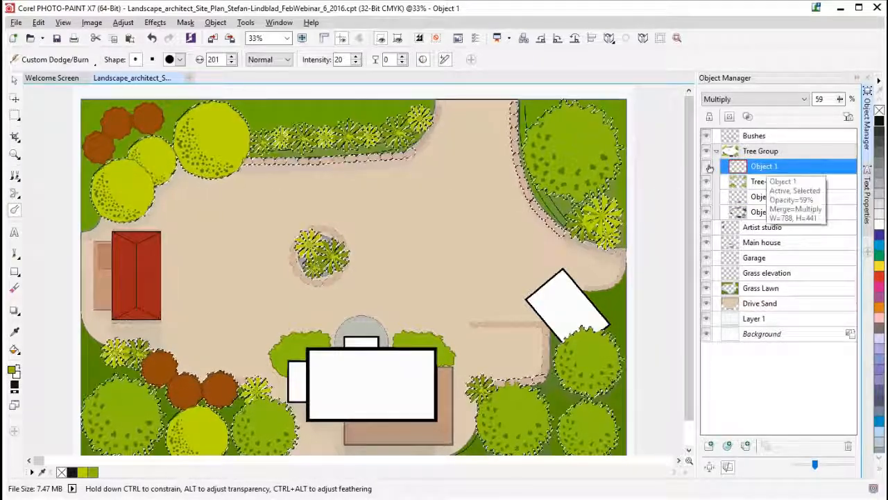
- Duplicate the Tree- object within the Tree Group
{"action": "left_click", "coordinate": [764, 182]}
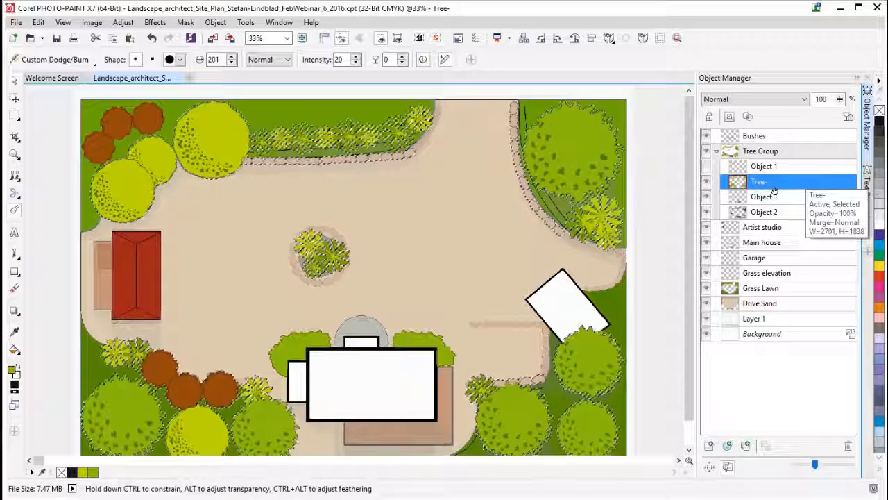
{"action": "left_click", "coordinate": [776, 184]}
{"action": "right_click", "coordinate": [776, 184]}
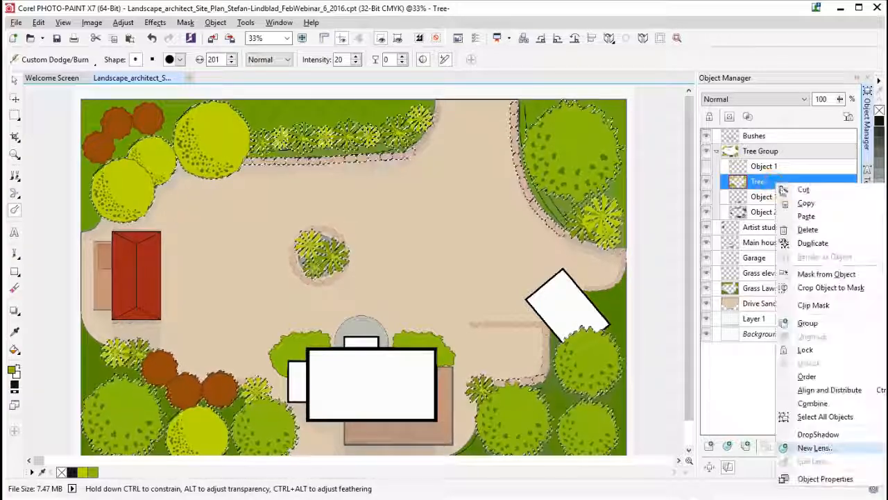
{"action": "left_click", "coordinate": [809, 240]}
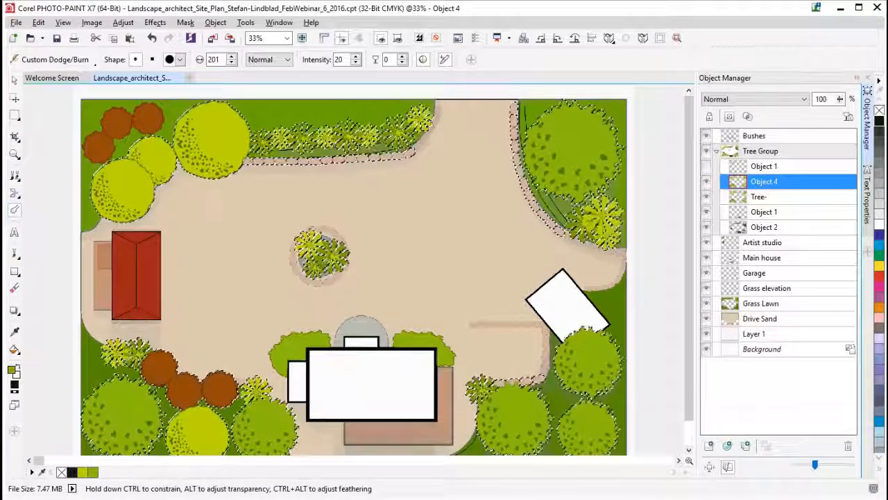
- Choose the Burn Shadows brush of the Dodge/burn effect, enlarge it to 117, and make the duplicated tree object active
{"action": "left_click", "coordinate": [47, 61]}
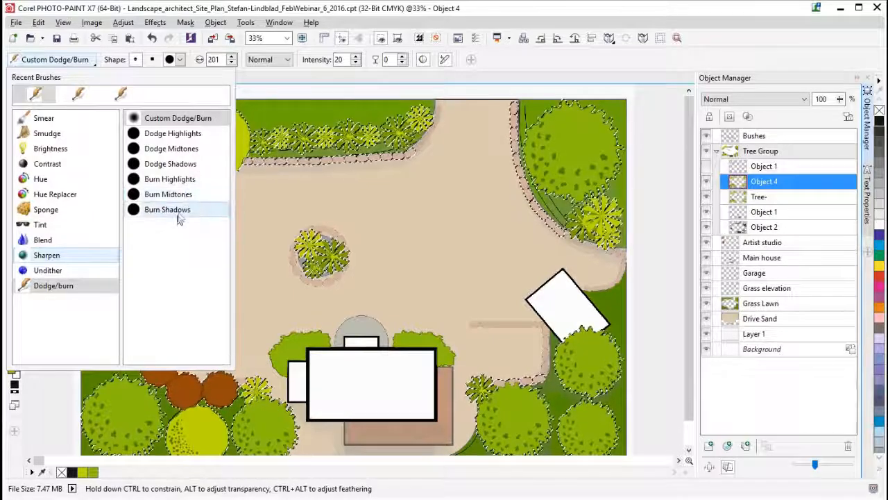
{"action": "left_click", "coordinate": [174, 208]}
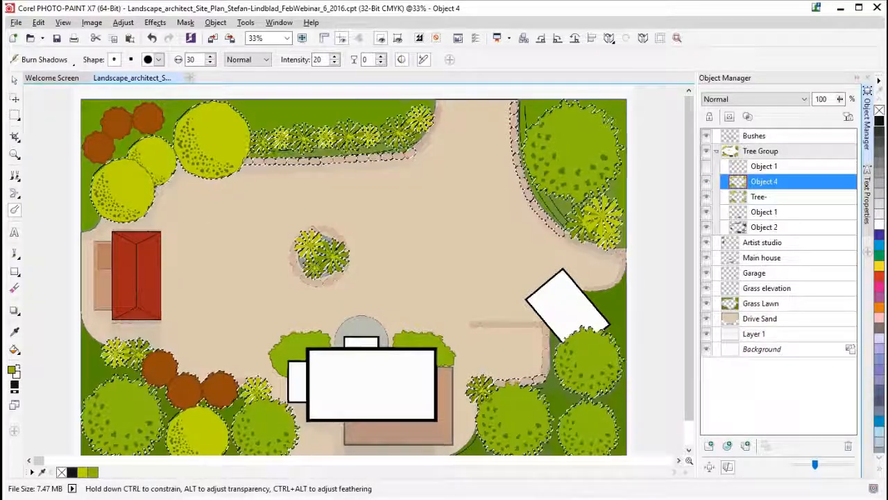
{"action": "left_click_drag", "start_coordinate": [156, 235], "coordinate": [159, 232]}
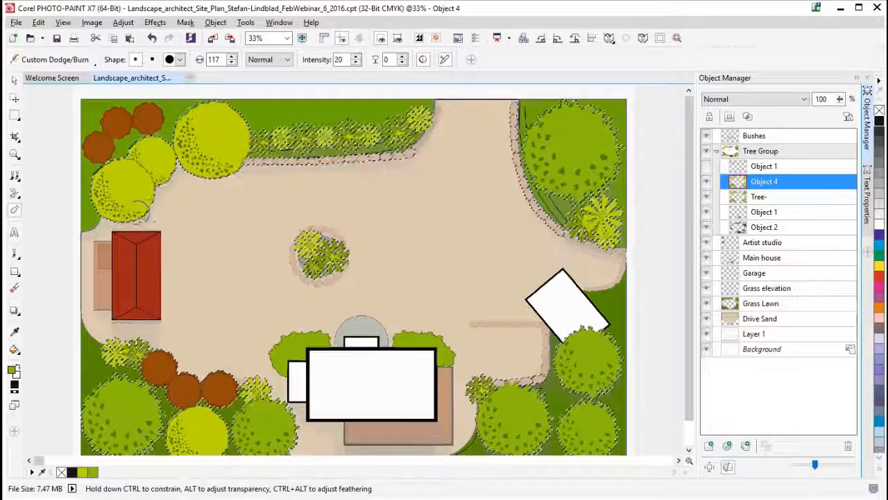
{"action": "left_click", "coordinate": [769, 200]}
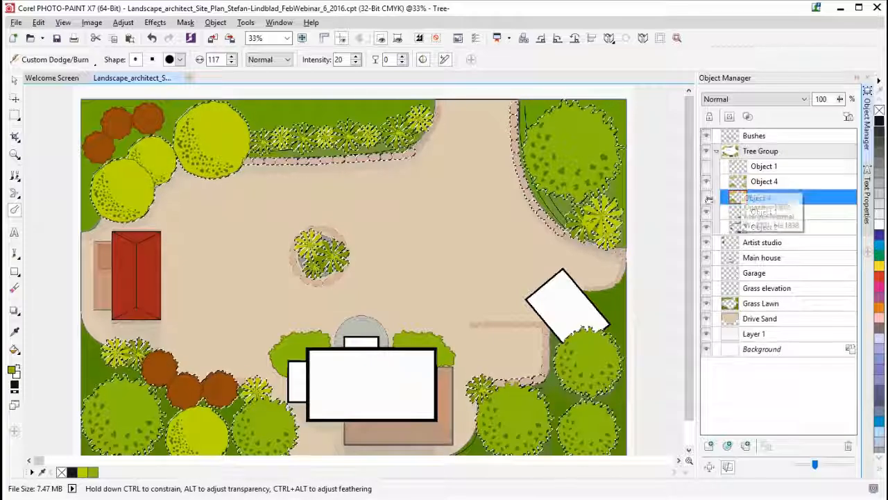
{"action": "left_click", "coordinate": [770, 181]}
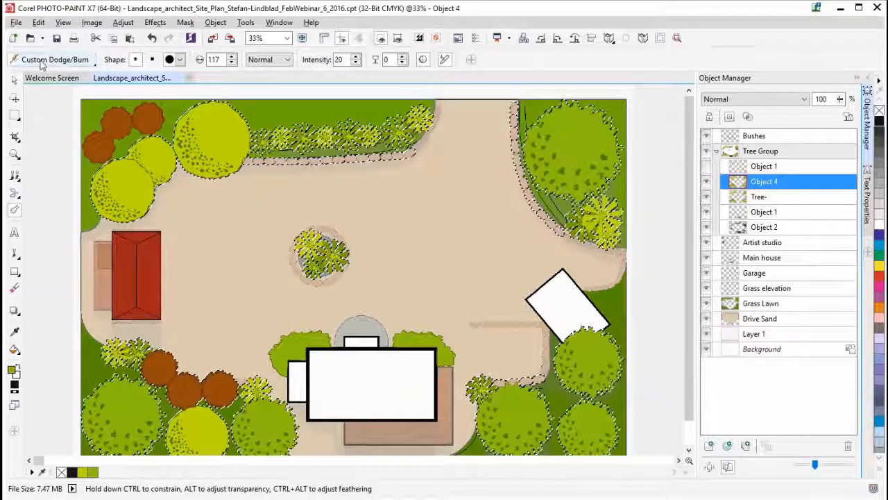
- Burn shadows along the lower edge of the yellow-green tree just above the red-roofed building on the duplicated tree object
{"action": "mouse_move", "coordinate": [147, 204]}
{"action": "left_mouse_down"}
{"action": "mouse_move", "coordinate": [125, 212]}
{"action": "mouse_move", "coordinate": [145, 203]}
{"action": "mouse_move", "coordinate": [102, 203]}
{"action": "mouse_move", "coordinate": [148, 210]}
{"action": "left_mouse_up"}
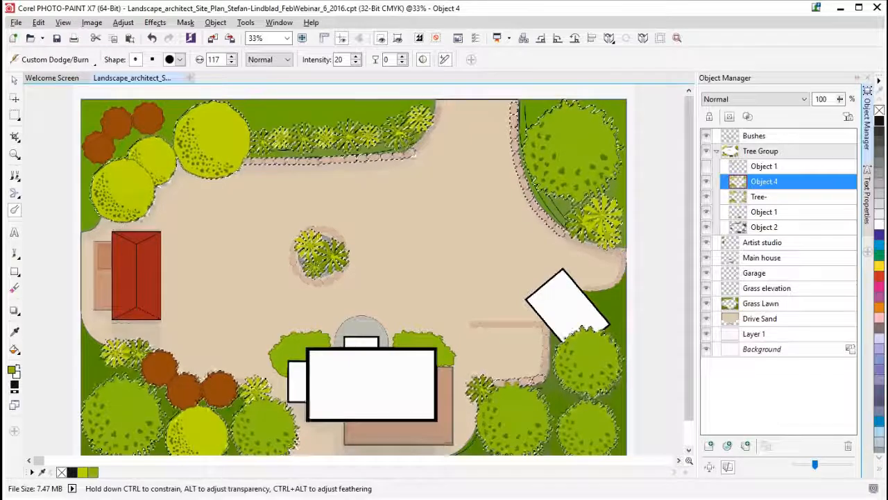
{"action": "mouse_move", "coordinate": [145, 202]}
{"action": "left_mouse_down"}
{"action": "mouse_move", "coordinate": [112, 212]}
{"action": "mouse_move", "coordinate": [147, 201]}
{"action": "left_mouse_up"}
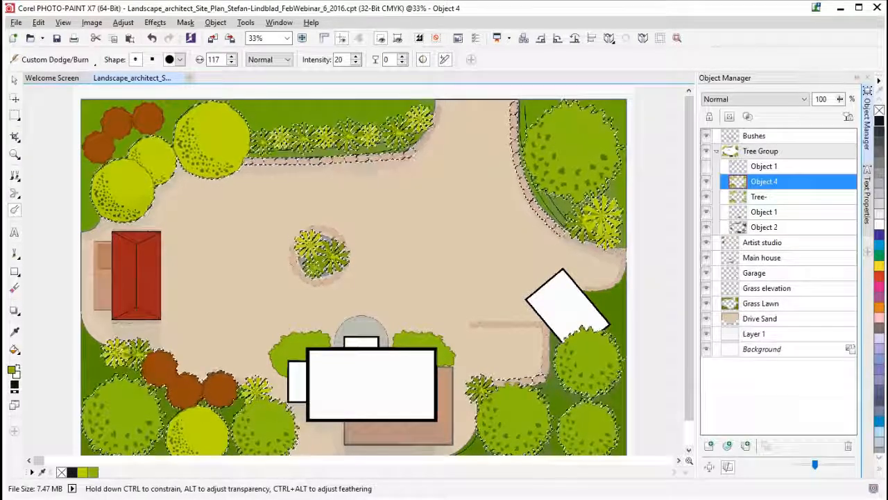
{"action": "mouse_move", "coordinate": [146, 206]}
{"action": "left_mouse_down"}
{"action": "mouse_move", "coordinate": [111, 213]}
{"action": "mouse_move", "coordinate": [111, 220]}
{"action": "mouse_move", "coordinate": [144, 208]}
{"action": "left_mouse_up"}
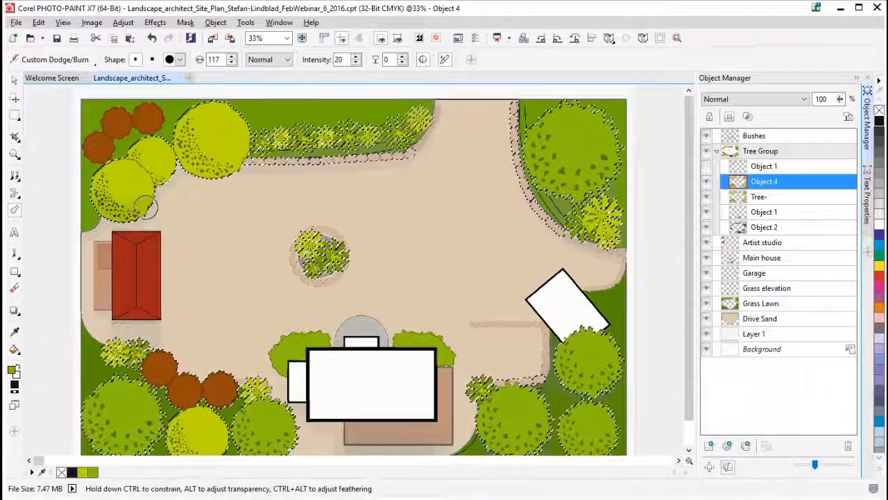
{"action": "left_click_drag", "start_coordinate": [145, 205], "coordinate": [144, 206]}
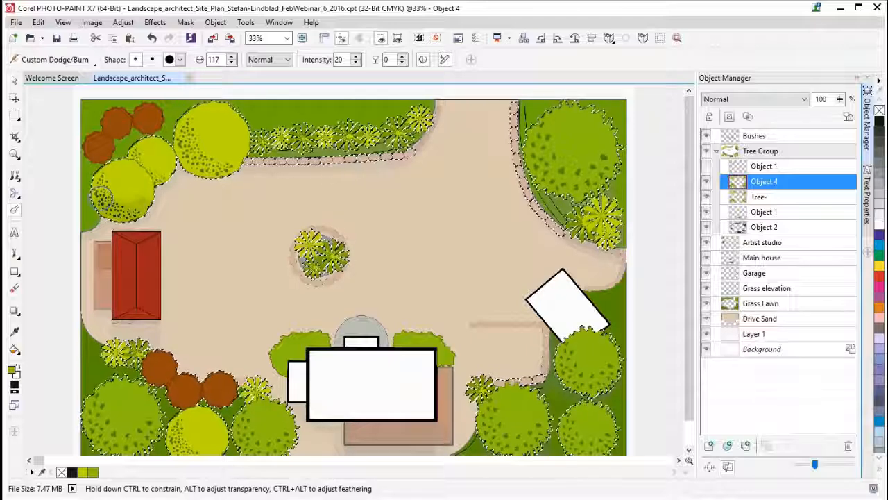
{"action": "mouse_move", "coordinate": [101, 198]}
{"action": "left_mouse_down"}
{"action": "mouse_move", "coordinate": [117, 216]}
{"action": "mouse_move", "coordinate": [145, 204]}
{"action": "left_mouse_up"}
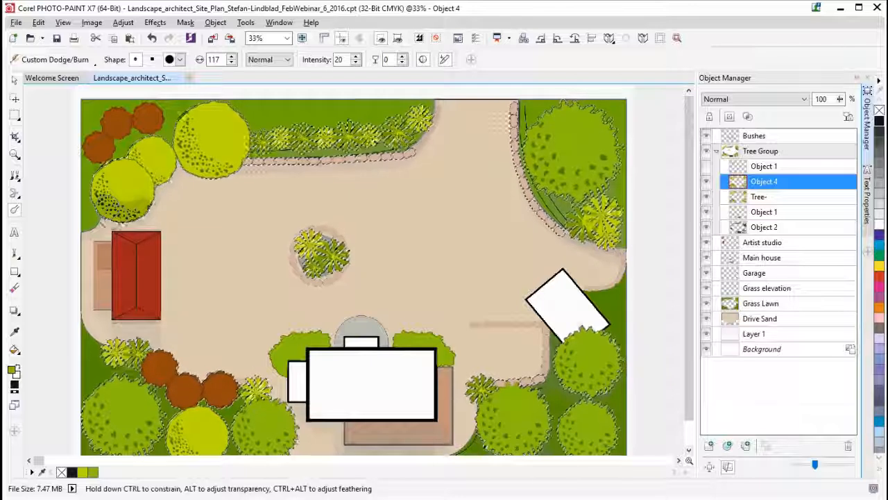
{"action": "left_click_drag", "start_coordinate": [111, 209], "coordinate": [142, 206]}
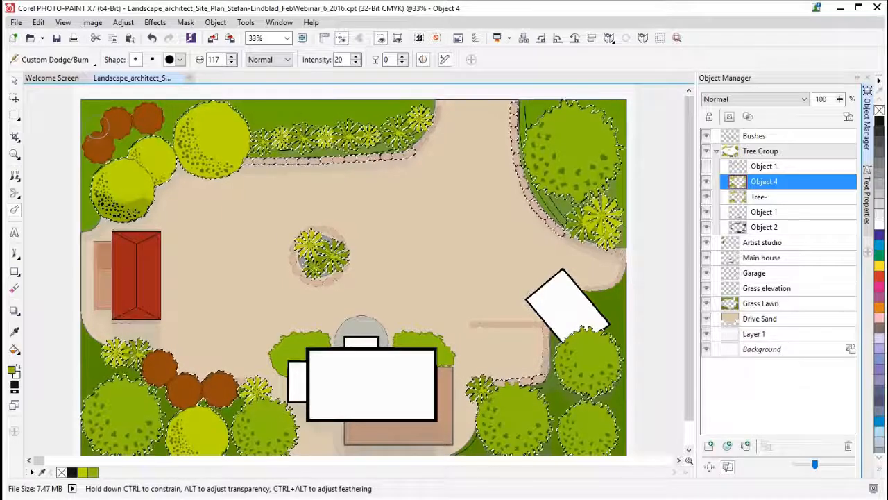
{"action": "left_click_drag", "start_coordinate": [142, 208], "coordinate": [136, 204]}
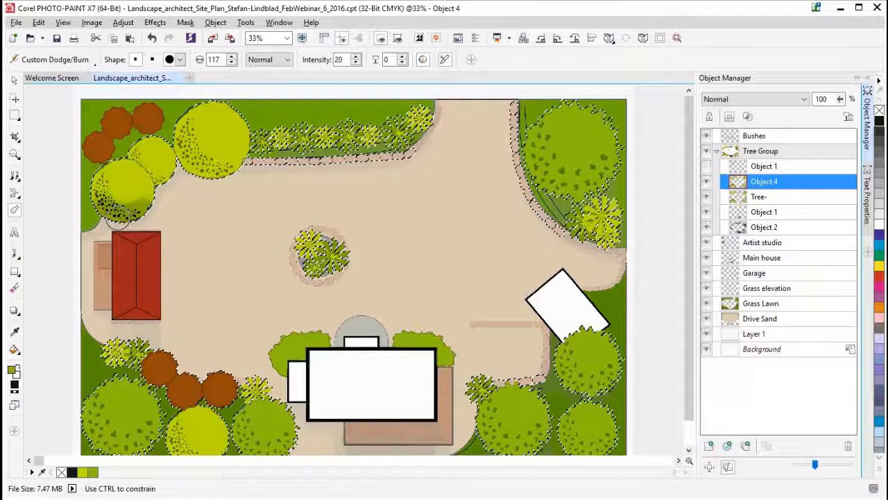
{"action": "left_click_drag", "start_coordinate": [120, 214], "coordinate": [132, 214]}
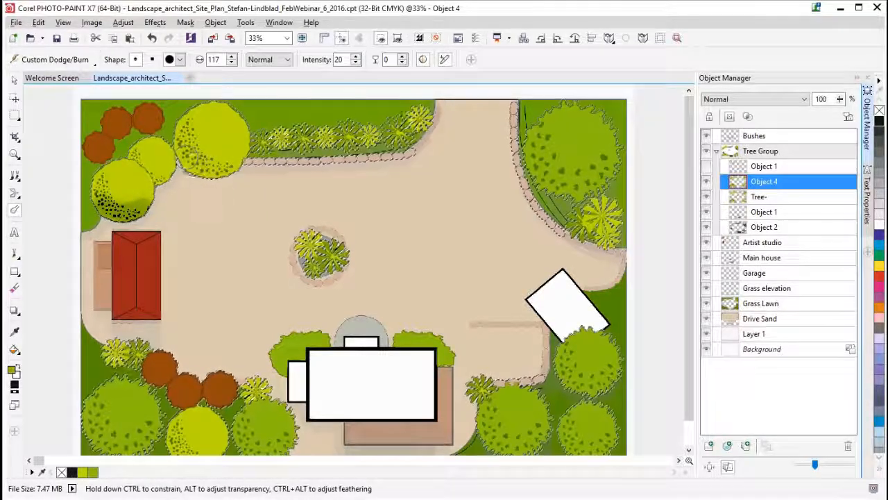
- Burn shadows along the lower edges of the other round yellow-green and green trees and remove the mask
{"action": "mouse_move", "coordinate": [185, 139]}
{"action": "left_mouse_down"}
{"action": "mouse_move", "coordinate": [233, 163]}
{"action": "mouse_move", "coordinate": [218, 167]}
{"action": "mouse_move", "coordinate": [238, 155]}
{"action": "mouse_move", "coordinate": [204, 173]}
{"action": "mouse_move", "coordinate": [236, 152]}
{"action": "mouse_move", "coordinate": [215, 170]}
{"action": "mouse_move", "coordinate": [237, 158]}
{"action": "mouse_move", "coordinate": [219, 178]}
{"action": "left_mouse_up"}
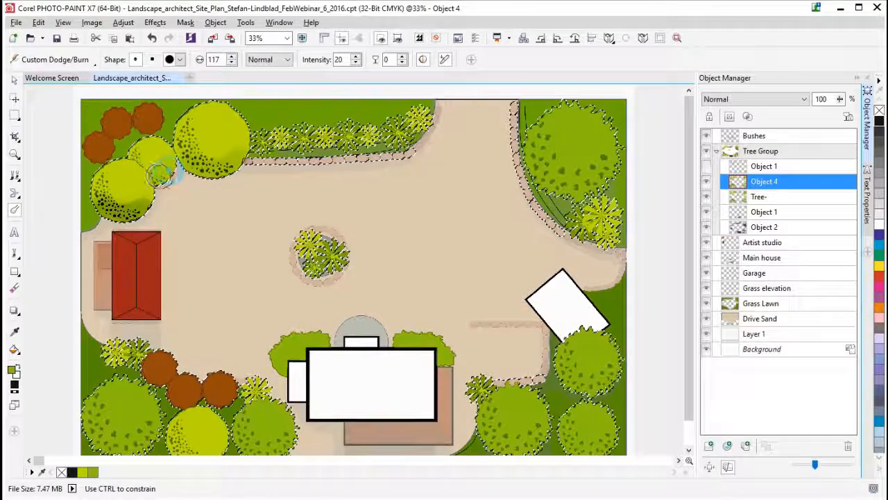
{"action": "left_click_drag", "start_coordinate": [161, 170], "coordinate": [167, 171]}
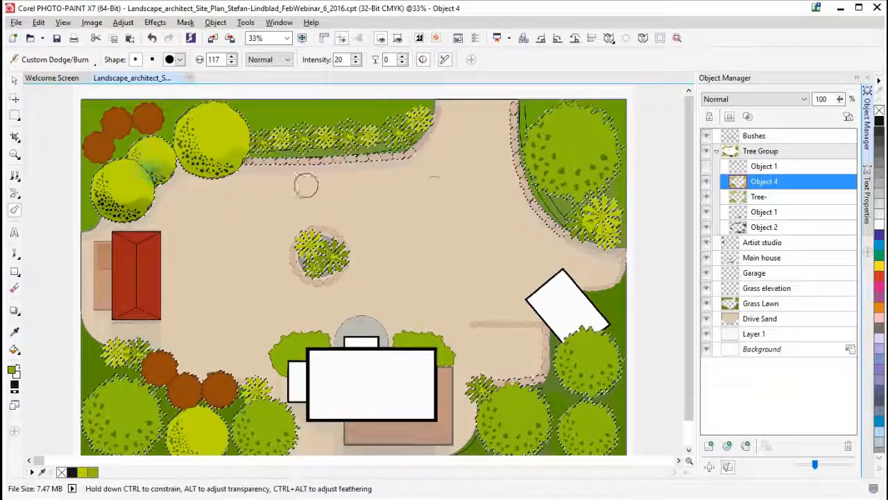
{"action": "mouse_move", "coordinate": [152, 172]}
{"action": "left_mouse_down"}
{"action": "mouse_move", "coordinate": [166, 170]}
{"action": "mouse_move", "coordinate": [158, 175]}
{"action": "left_mouse_up"}
{"action": "key", "text": "ctrl+z"}
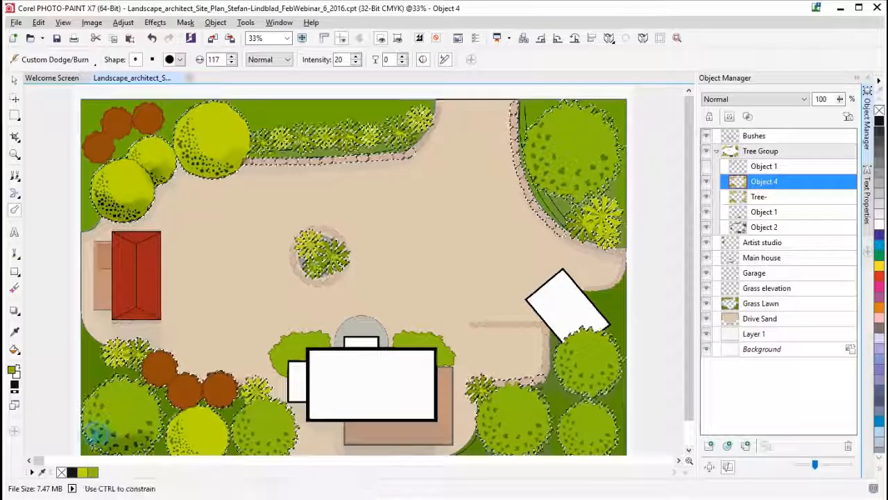
{"action": "scroll", "coordinate": [177, 440], "scroll_direction": "down", "scroll_amount": 1}
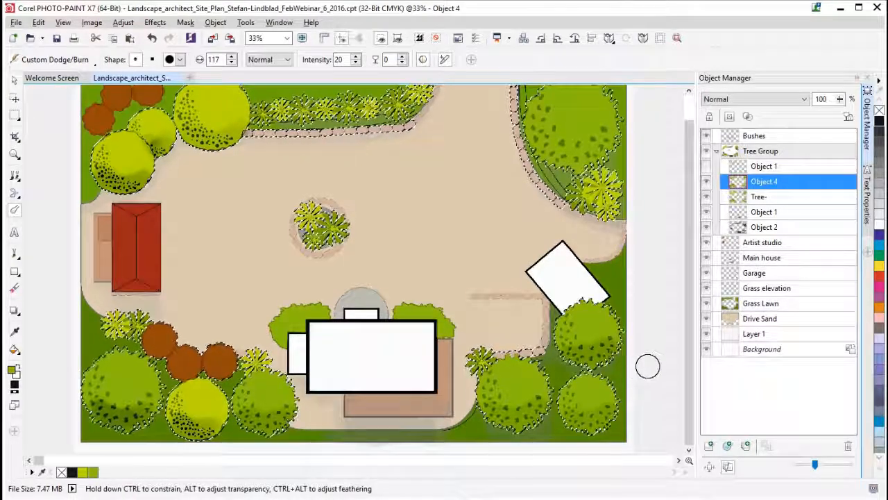
{"action": "key", "text": "ctrl+shift+r"}
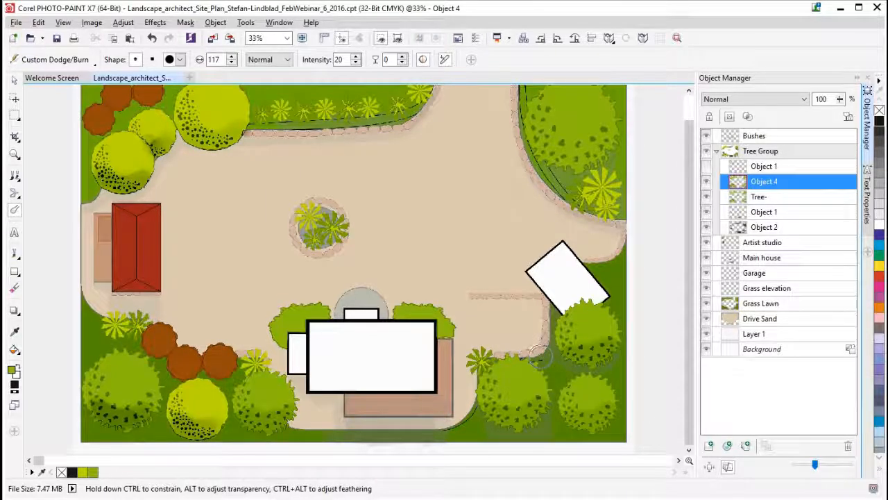
- Try duplicating the Grass Lawn object
{"action": "left_click", "coordinate": [763, 303]}
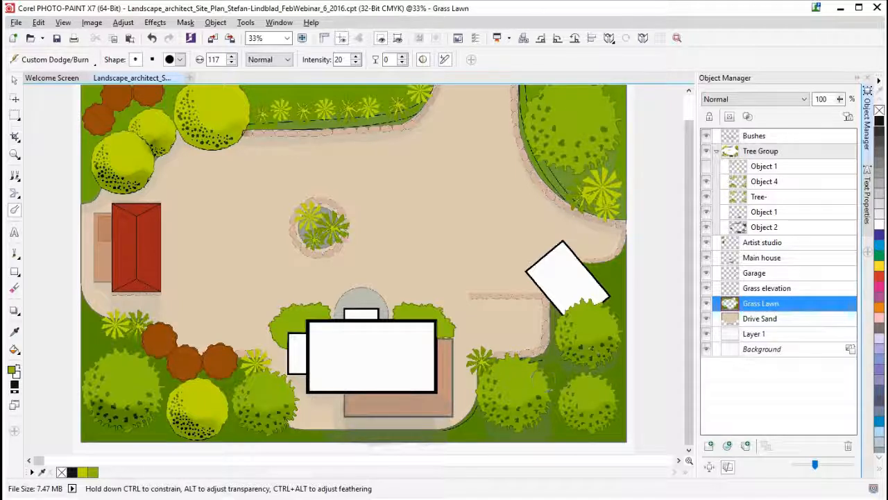
{"action": "right_click", "coordinate": [762, 306]}
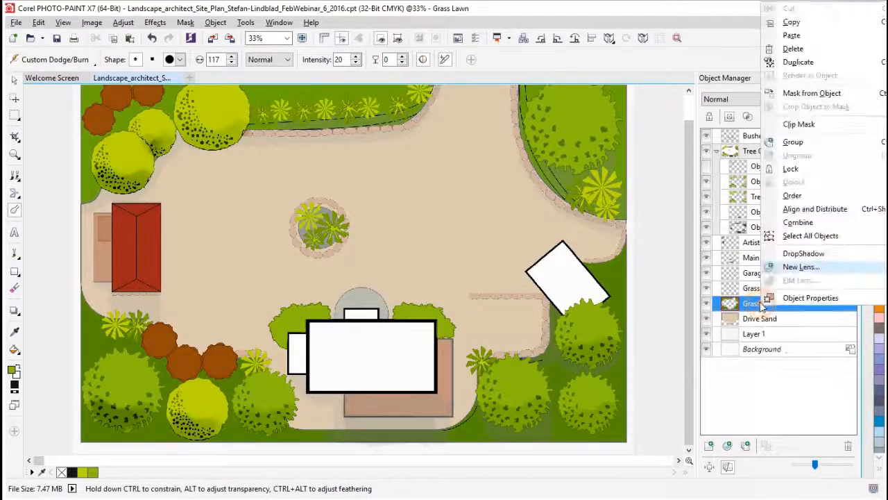
{"action": "left_click", "coordinate": [803, 64]}
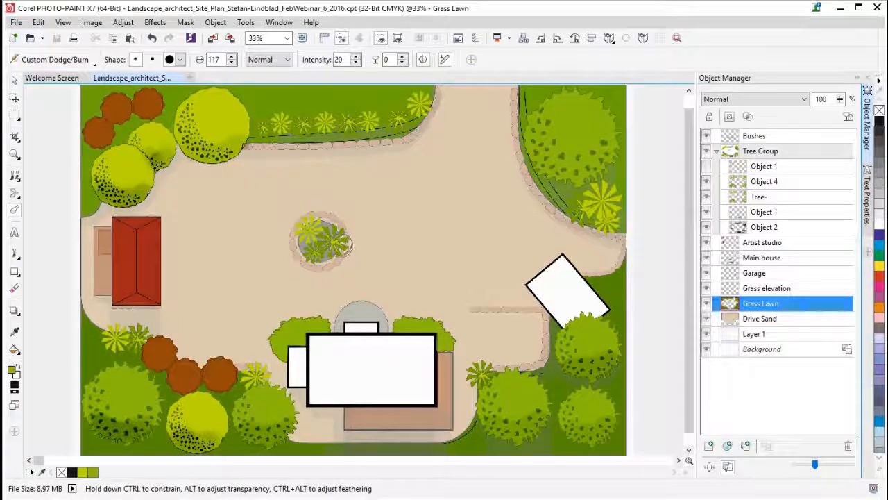
- Make Drive Sand the active object and draw an elliptical mask about 36 × 34 mm around the central planter and its stone ring
{"action": "scroll", "coordinate": [321, 239], "scroll_direction": "up", "scroll_amount": 4}
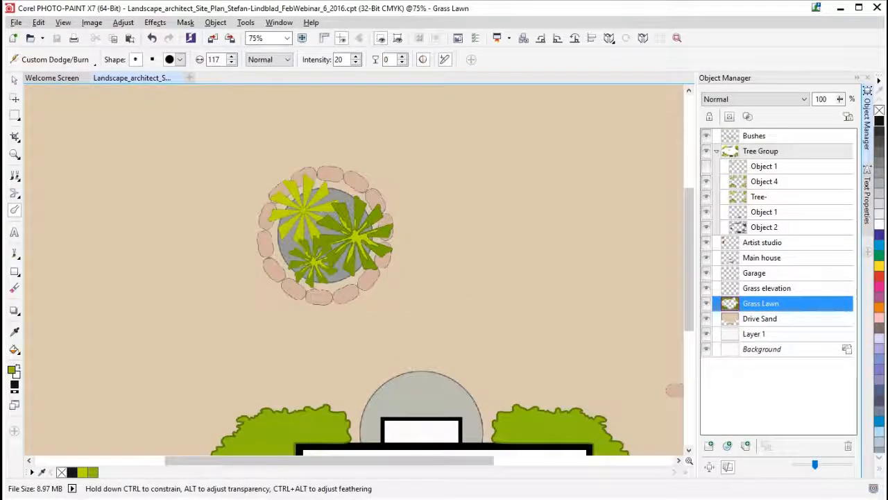
{"action": "left_click", "coordinate": [782, 321]}
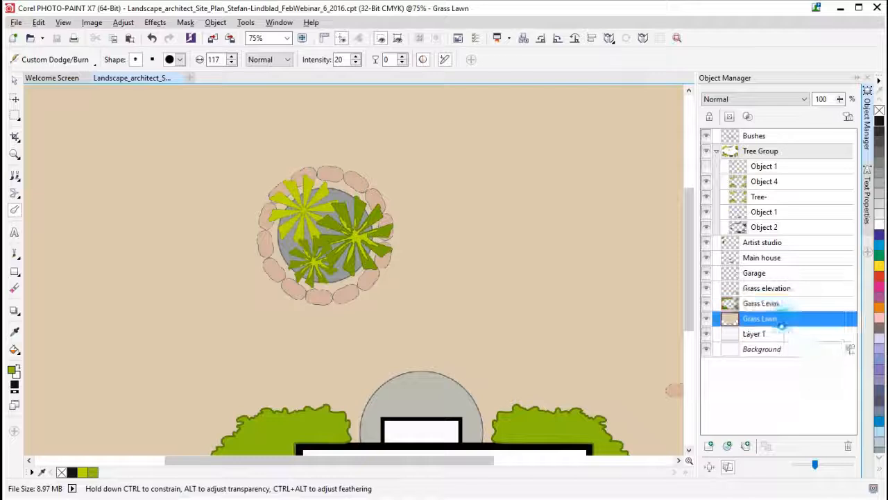
{"action": "left_click", "coordinate": [709, 446]}
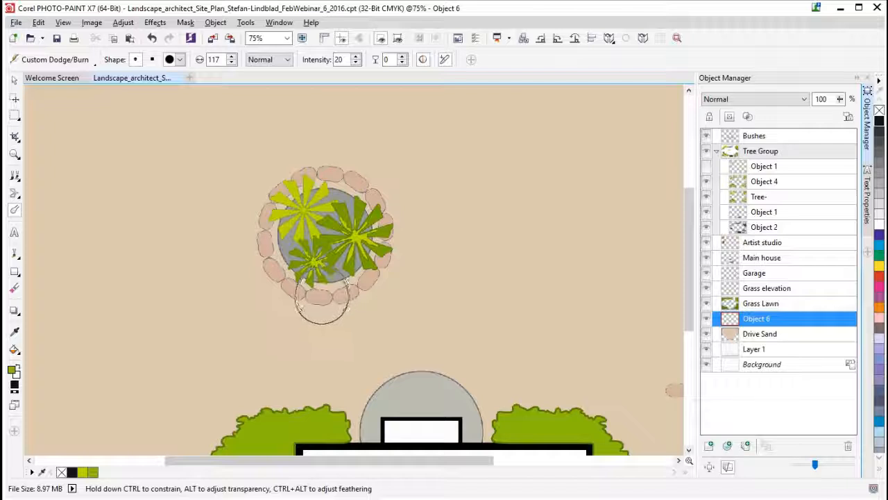
{"action": "left_click", "coordinate": [848, 446]}
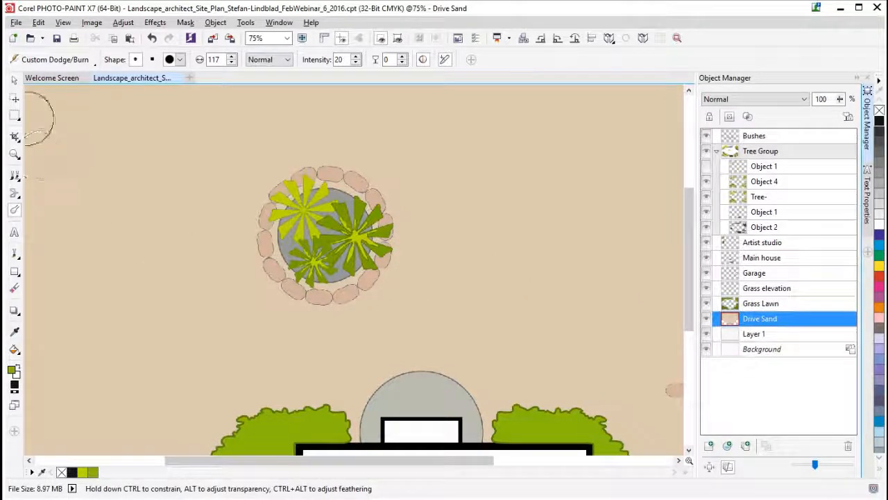
{"action": "left_click", "coordinate": [14, 116]}
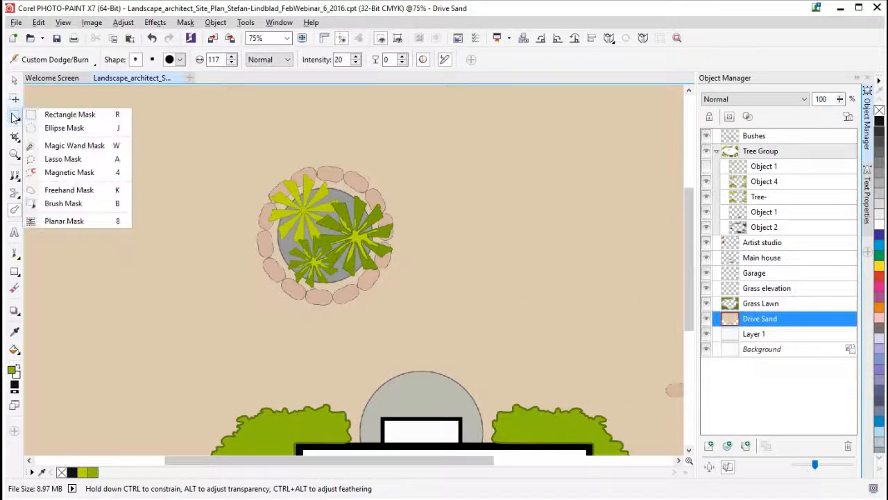
{"action": "left_click", "coordinate": [56, 128]}
{"action": "left_click_drag", "start_coordinate": [226, 153], "coordinate": [434, 331]}
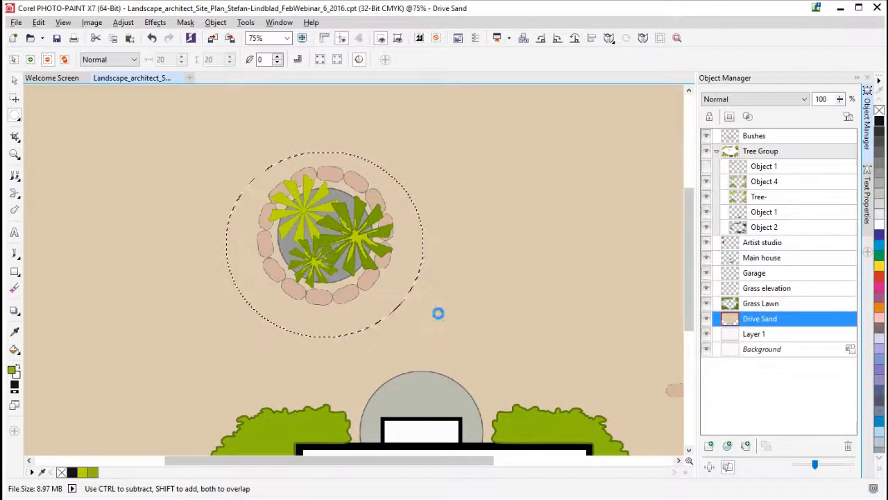
- Try pasting the masked stone ring as a new object above all others, and undo it
{"action": "key", "text": "Delete"}
{"action": "key", "text": "ctrl+v"}
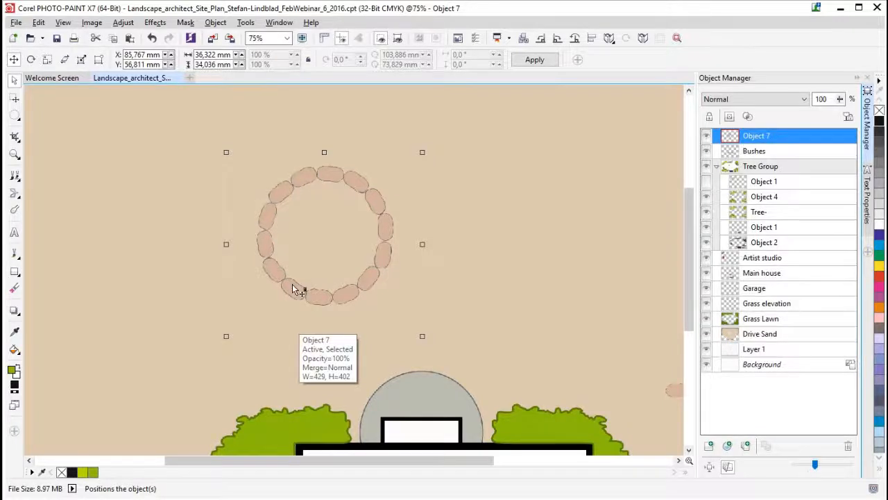
{"action": "key", "text": "ctrl+z"}
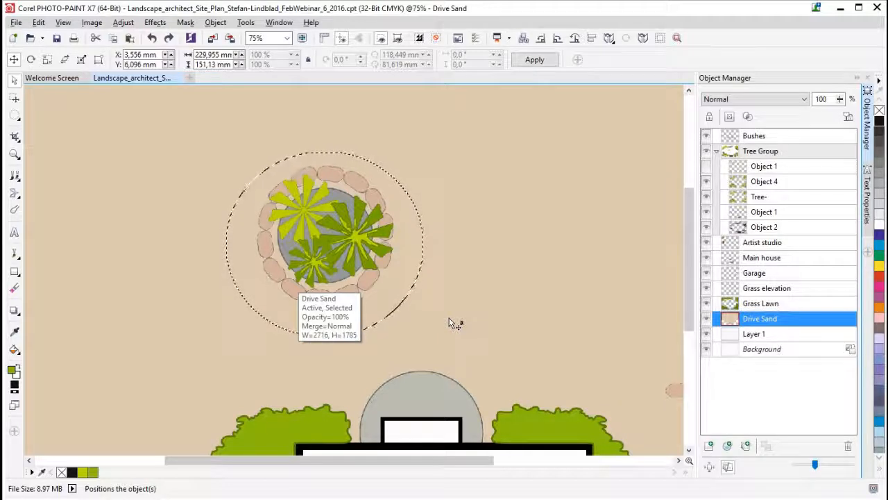
- Copy the masked part of Drive Sand to a new object placed directly above Drive Sand, and remove the mask
{"action": "key", "text": "ctrl+Up"}
{"action": "left_click_drag", "start_coordinate": [782, 143], "coordinate": [779, 336]}
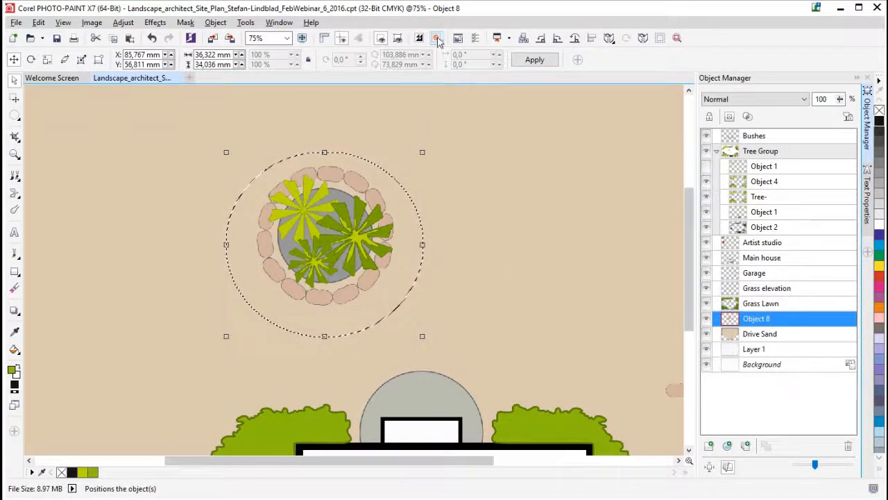
{"action": "left_click", "coordinate": [437, 38]}
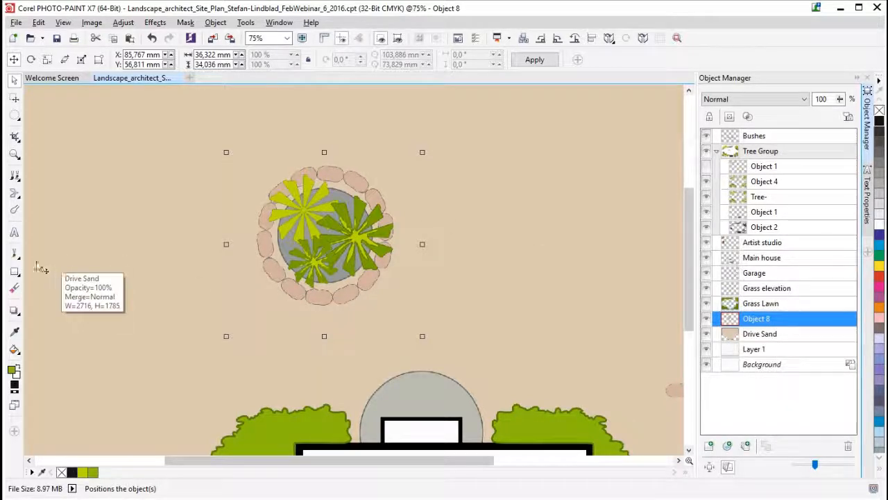
- Try burning shadows along the lower stones of the planter ring with the round 117 Dodge/Burn brush
{"action": "left_click", "coordinate": [15, 254]}
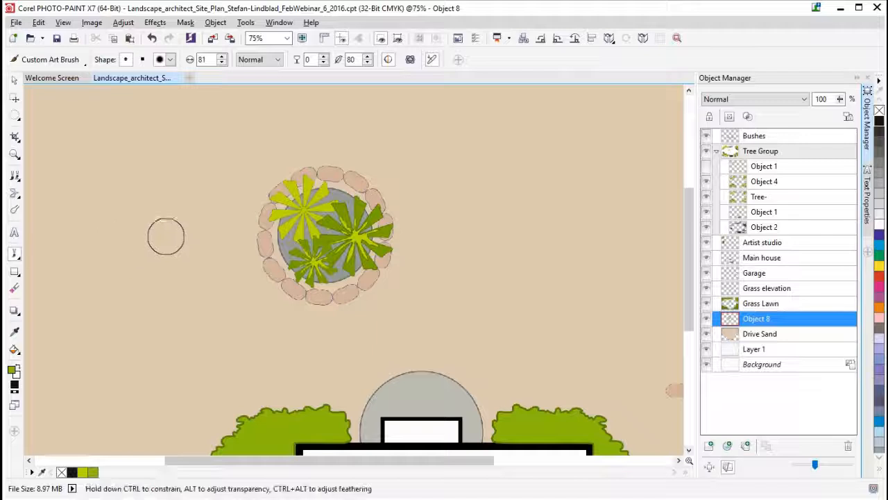
{"action": "left_click", "coordinate": [15, 209]}
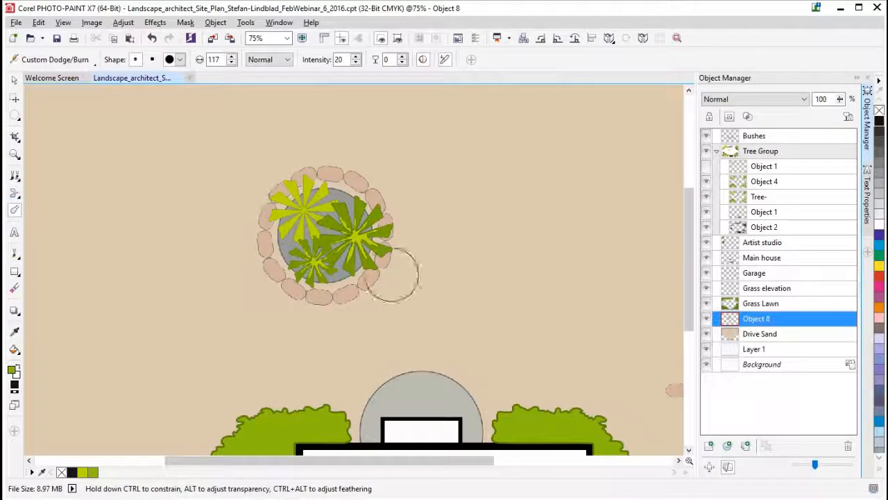
{"action": "mouse_move", "coordinate": [312, 287]}
{"action": "left_mouse_down"}
{"action": "mouse_move", "coordinate": [297, 282]}
{"action": "mouse_move", "coordinate": [295, 260]}
{"action": "mouse_move", "coordinate": [293, 273]}
{"action": "mouse_move", "coordinate": [344, 276]}
{"action": "mouse_move", "coordinate": [352, 256]}
{"action": "mouse_move", "coordinate": [341, 273]}
{"action": "mouse_move", "coordinate": [347, 263]}
{"action": "mouse_move", "coordinate": [318, 275]}
{"action": "mouse_move", "coordinate": [303, 247]}
{"action": "left_mouse_up"}
{"action": "mouse_move", "coordinate": [303, 244]}
{"action": "left_mouse_down"}
{"action": "mouse_move", "coordinate": [299, 229]}
{"action": "mouse_move", "coordinate": [295, 242]}
{"action": "left_mouse_up"}
{"action": "mouse_move", "coordinate": [362, 270]}
{"action": "left_mouse_down"}
{"action": "mouse_move", "coordinate": [364, 279]}
{"action": "mouse_move", "coordinate": [308, 293]}
{"action": "mouse_move", "coordinate": [292, 276]}
{"action": "mouse_move", "coordinate": [301, 302]}
{"action": "mouse_move", "coordinate": [338, 309]}
{"action": "mouse_move", "coordinate": [361, 286]}
{"action": "mouse_move", "coordinate": [308, 298]}
{"action": "mouse_move", "coordinate": [294, 292]}
{"action": "mouse_move", "coordinate": [277, 254]}
{"action": "mouse_move", "coordinate": [282, 239]}
{"action": "left_mouse_up"}
{"action": "mouse_move", "coordinate": [385, 291]}
{"action": "left_mouse_down"}
{"action": "mouse_move", "coordinate": [367, 272]}
{"action": "mouse_move", "coordinate": [388, 245]}
{"action": "mouse_move", "coordinate": [379, 235]}
{"action": "left_mouse_up"}
{"action": "mouse_move", "coordinate": [274, 240]}
{"action": "left_mouse_down"}
{"action": "mouse_move", "coordinate": [257, 212]}
{"action": "mouse_move", "coordinate": [268, 234]}
{"action": "left_mouse_up"}
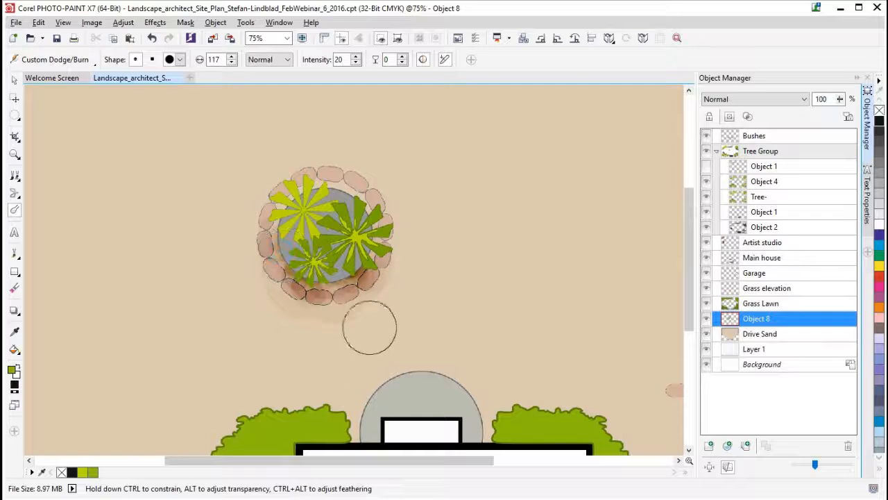
{"action": "mouse_move", "coordinate": [368, 299]}
{"action": "left_mouse_down"}
{"action": "mouse_move", "coordinate": [359, 307]}
{"action": "mouse_move", "coordinate": [354, 298]}
{"action": "left_mouse_up"}
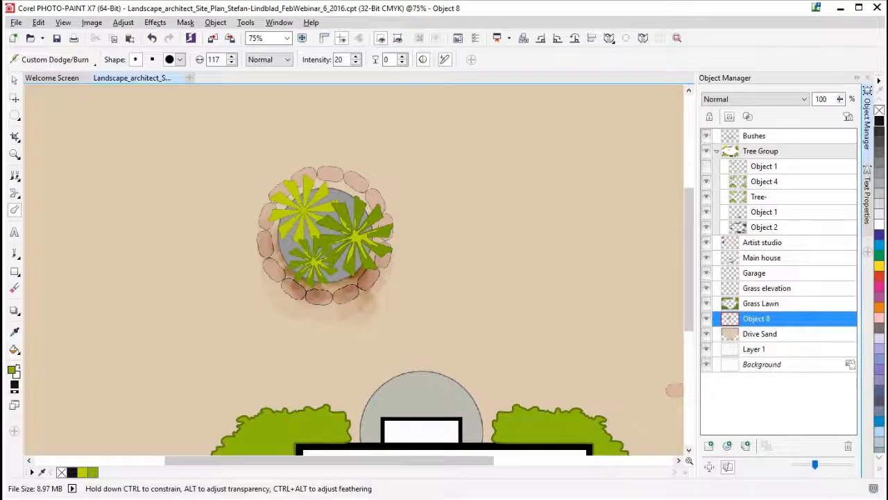
- Switch the Dodge/Burn brush to the soft textured 47 nib, enlarge it to 143 and try it on the lower planter stones
{"action": "left_click", "coordinate": [180, 60]}
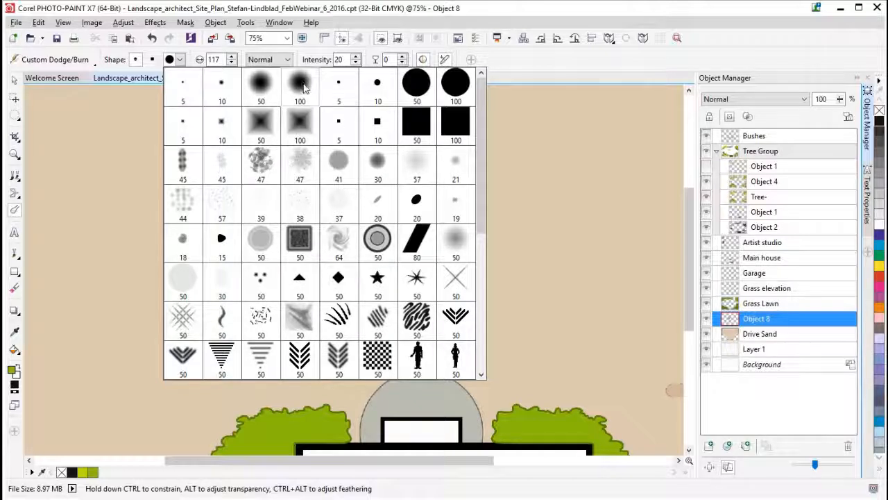
{"action": "left_click", "coordinate": [308, 171]}
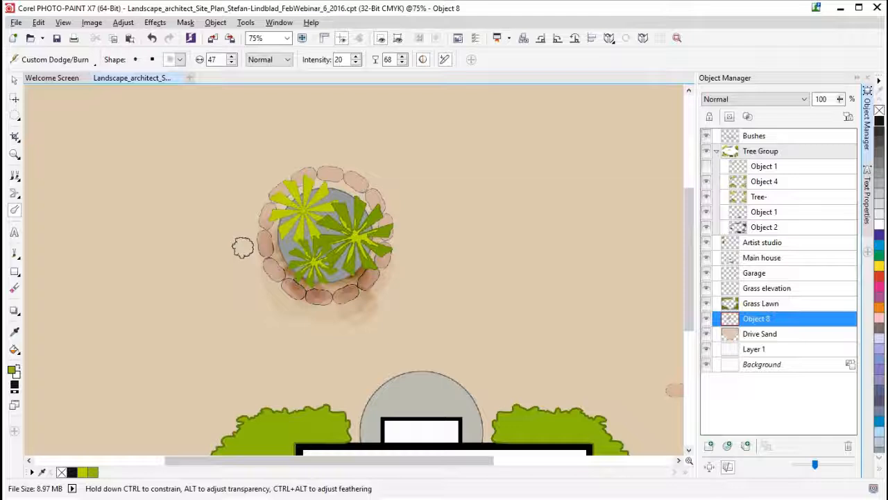
{"action": "left_click_drag", "start_coordinate": [242, 247], "coordinate": [243, 242]}
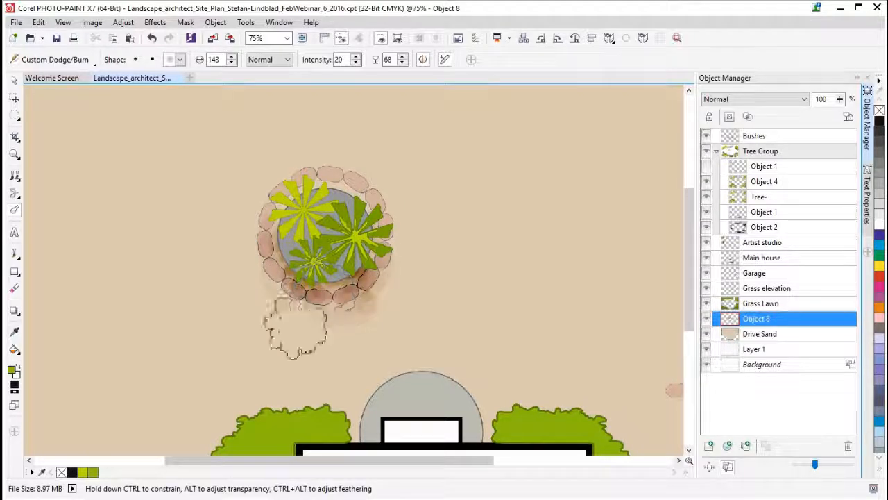
{"action": "mouse_move", "coordinate": [310, 284]}
{"action": "left_mouse_down"}
{"action": "mouse_move", "coordinate": [337, 318]}
{"action": "mouse_move", "coordinate": [367, 294]}
{"action": "mouse_move", "coordinate": [341, 315]}
{"action": "mouse_move", "coordinate": [272, 281]}
{"action": "mouse_move", "coordinate": [271, 293]}
{"action": "mouse_move", "coordinate": [381, 287]}
{"action": "mouse_move", "coordinate": [362, 314]}
{"action": "mouse_move", "coordinate": [347, 316]}
{"action": "mouse_move", "coordinate": [347, 305]}
{"action": "mouse_move", "coordinate": [368, 312]}
{"action": "left_mouse_up"}
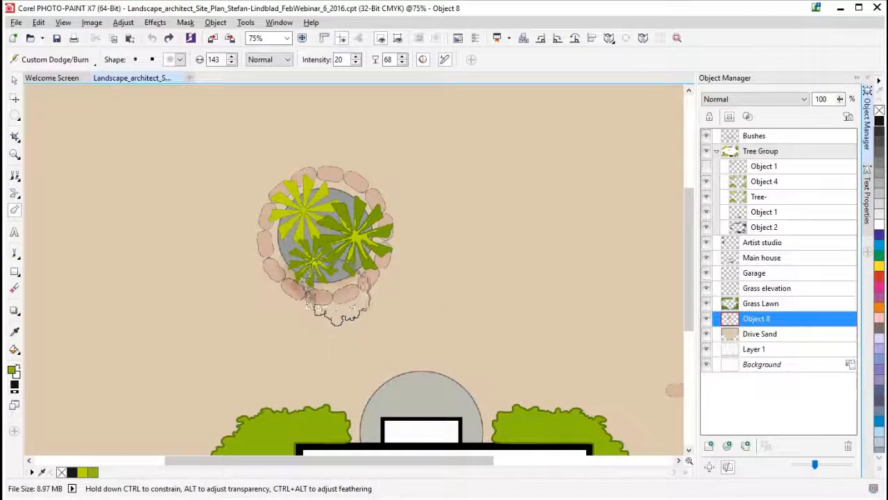
- Burn soft textured shadows over the lower stones of the planter ring and the sand just outside them on Object 8
{"action": "left_click", "coordinate": [329, 292]}
{"action": "left_click_drag", "start_coordinate": [329, 295], "coordinate": [332, 300]}
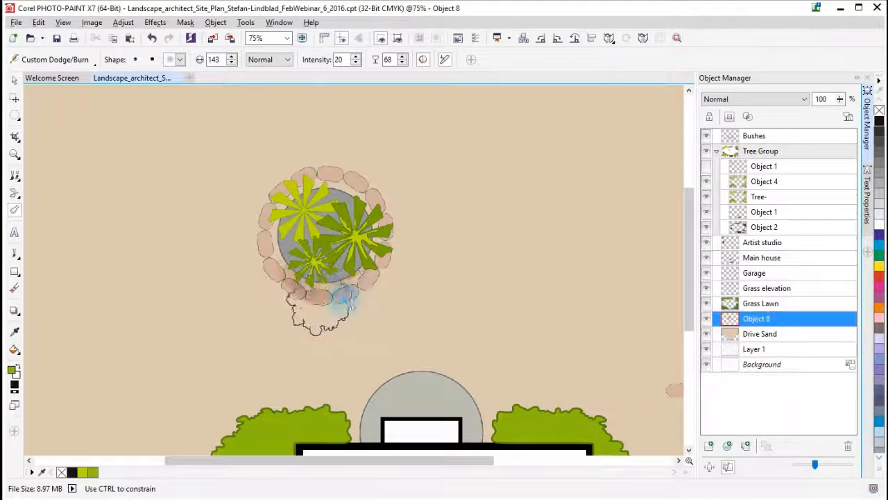
{"action": "left_click", "coordinate": [335, 305]}
{"action": "left_click", "coordinate": [317, 295]}
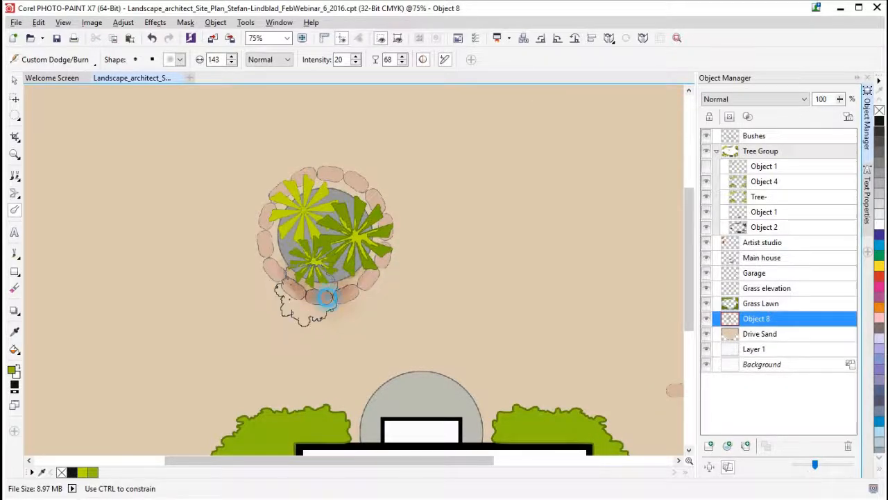
{"action": "left_click_drag", "start_coordinate": [328, 296], "coordinate": [357, 255]}
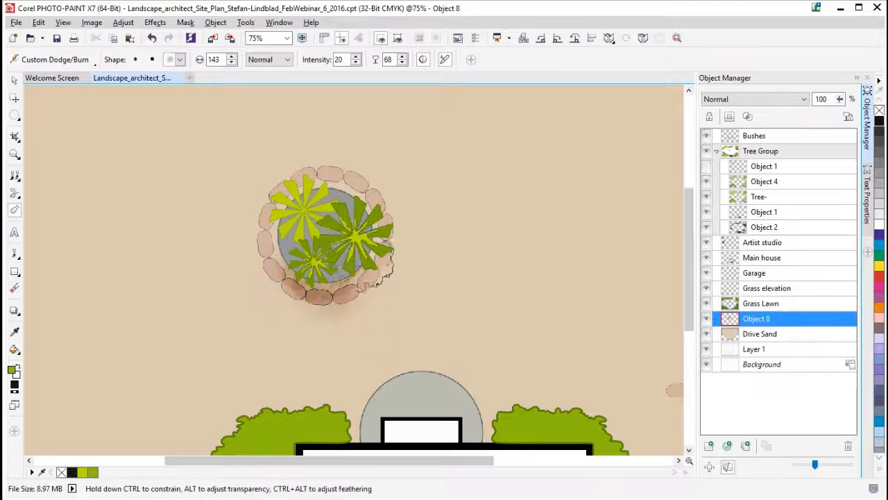
{"action": "left_click", "coordinate": [357, 293]}
{"action": "mouse_move", "coordinate": [357, 297]}
{"action": "left_mouse_down"}
{"action": "mouse_move", "coordinate": [289, 284]}
{"action": "mouse_move", "coordinate": [298, 301]}
{"action": "mouse_move", "coordinate": [260, 249]}
{"action": "mouse_move", "coordinate": [267, 274]}
{"action": "mouse_move", "coordinate": [277, 251]}
{"action": "left_mouse_up"}
{"action": "mouse_move", "coordinate": [284, 303]}
{"action": "left_mouse_down"}
{"action": "mouse_move", "coordinate": [297, 293]}
{"action": "mouse_move", "coordinate": [306, 309]}
{"action": "left_mouse_up"}
{"action": "mouse_move", "coordinate": [305, 309]}
{"action": "left_mouse_down"}
{"action": "mouse_move", "coordinate": [308, 318]}
{"action": "mouse_move", "coordinate": [278, 284]}
{"action": "left_mouse_up"}
{"action": "mouse_move", "coordinate": [365, 290]}
{"action": "left_mouse_down"}
{"action": "mouse_move", "coordinate": [366, 252]}
{"action": "mouse_move", "coordinate": [382, 252]}
{"action": "mouse_move", "coordinate": [411, 384]}
{"action": "mouse_move", "coordinate": [279, 280]}
{"action": "mouse_move", "coordinate": [278, 252]}
{"action": "left_mouse_up"}
{"action": "mouse_move", "coordinate": [280, 254]}
{"action": "left_mouse_down"}
{"action": "mouse_move", "coordinate": [298, 254]}
{"action": "mouse_move", "coordinate": [336, 283]}
{"action": "mouse_move", "coordinate": [361, 267]}
{"action": "mouse_move", "coordinate": [354, 274]}
{"action": "left_mouse_up"}
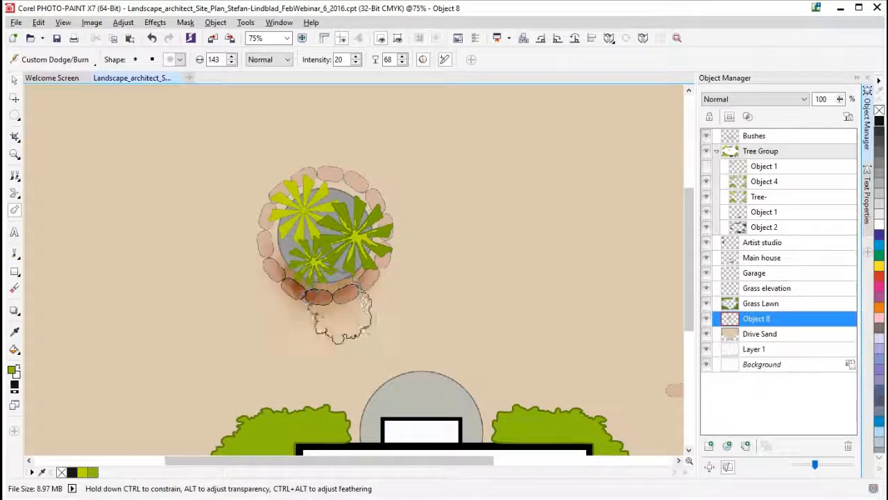
- Deepen the burned shadows on the lower stones and in the gap between the stone ring and the grey planter
{"action": "scroll", "coordinate": [207, 324], "scroll_direction": "up", "scroll_amount": 4}
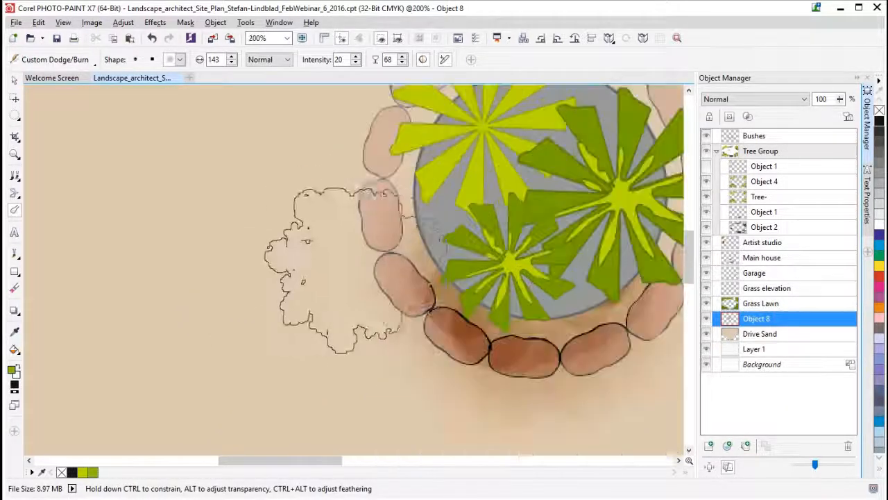
{"action": "left_click_drag", "start_coordinate": [573, 304], "coordinate": [530, 330]}
{"action": "mouse_move", "coordinate": [528, 340]}
{"action": "left_mouse_down"}
{"action": "mouse_move", "coordinate": [520, 349]}
{"action": "mouse_move", "coordinate": [488, 346]}
{"action": "left_mouse_up"}
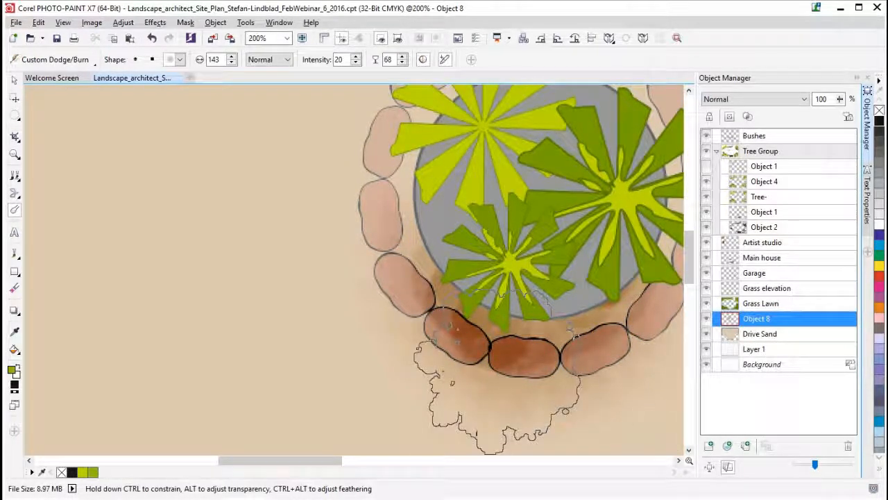
{"action": "scroll", "coordinate": [493, 351], "scroll_direction": "down", "scroll_amount": 1}
{"action": "left_click_drag", "start_coordinate": [444, 226], "coordinate": [412, 277]}
{"action": "left_click_drag", "start_coordinate": [329, 244], "coordinate": [316, 219]}
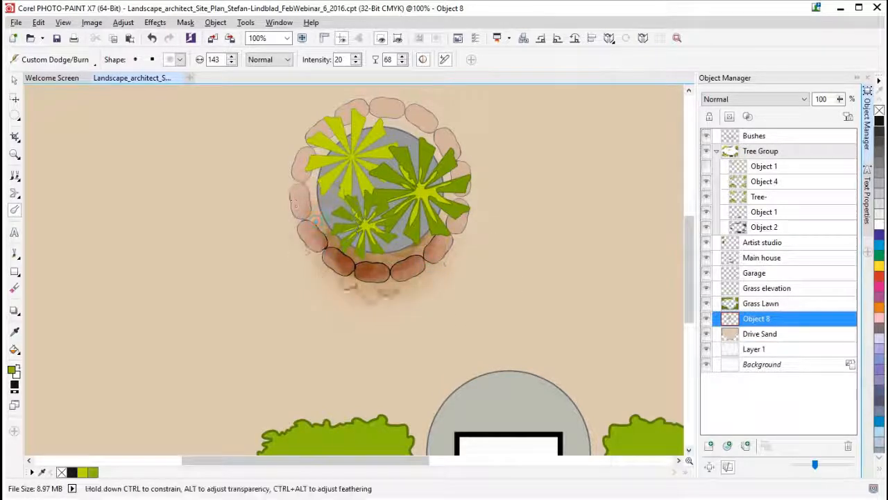
{"action": "mouse_move", "coordinate": [413, 240]}
{"action": "left_mouse_down"}
{"action": "mouse_move", "coordinate": [441, 215]}
{"action": "mouse_move", "coordinate": [368, 278]}
{"action": "left_mouse_up"}
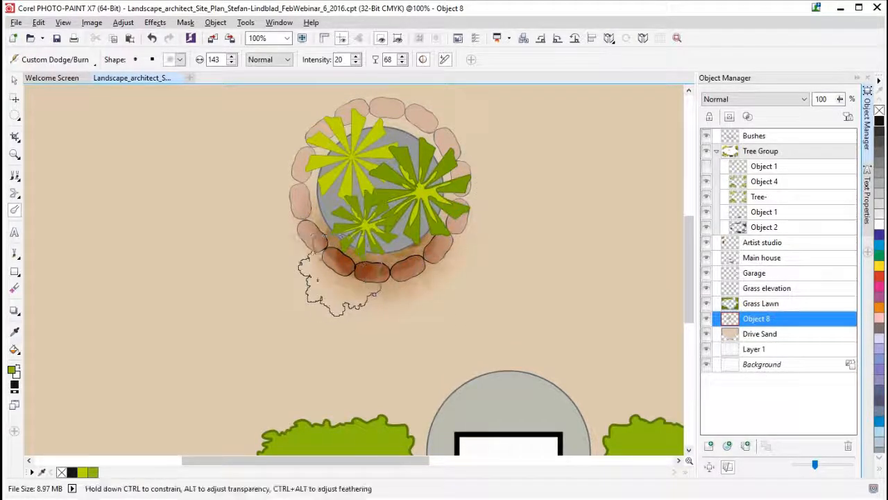
- Duplicate the Drive Sand object and set the duplicate's merge mode to Multiply
{"action": "scroll", "coordinate": [341, 285], "scroll_direction": "down", "scroll_amount": 2}
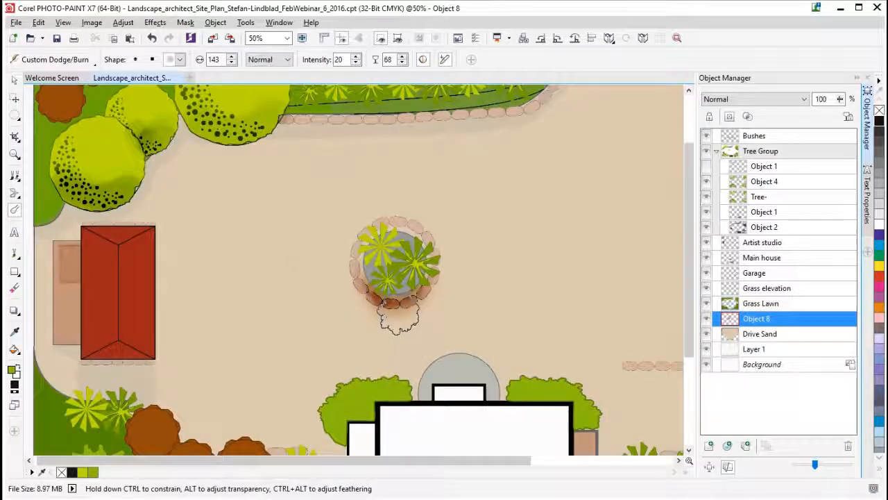
{"action": "left_click_drag", "start_coordinate": [694, 337], "coordinate": [693, 425]}
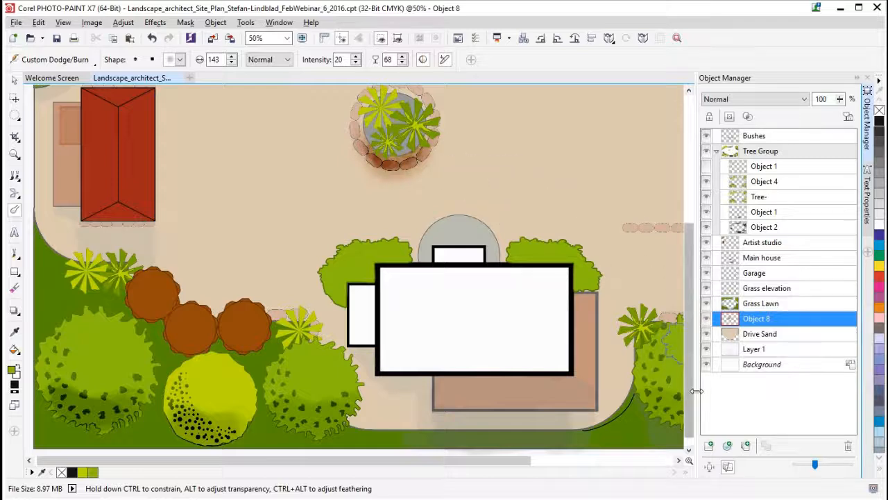
{"action": "scroll", "coordinate": [480, 227], "scroll_direction": "down", "scroll_amount": 1}
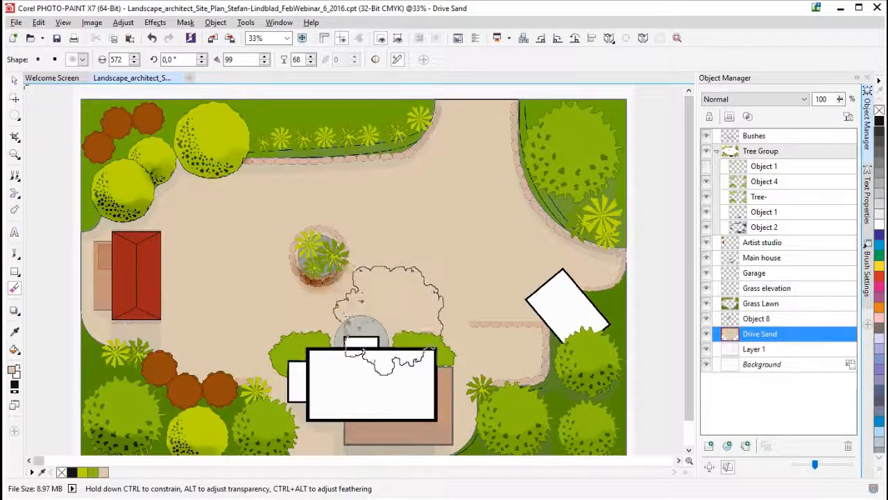
{"action": "right_click", "coordinate": [739, 333]}
{"action": "left_click", "coordinate": [765, 339]}
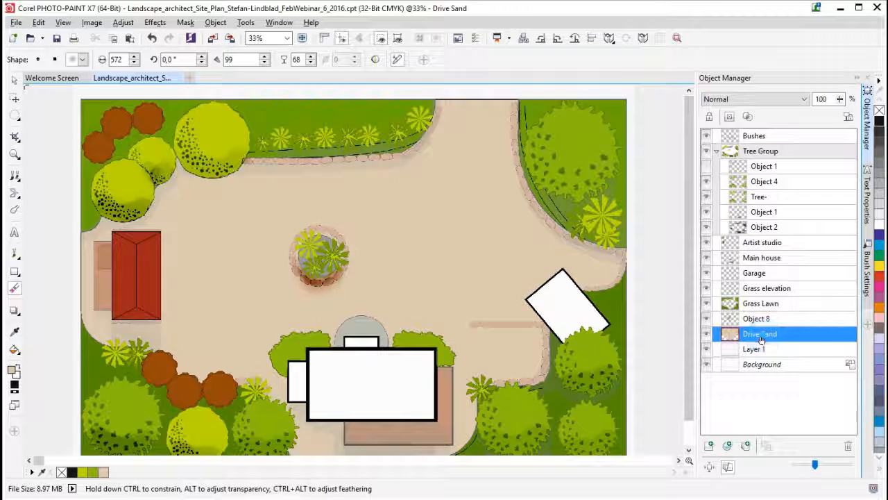
{"action": "left_click", "coordinate": [793, 337]}
{"action": "left_click", "coordinate": [791, 337]}
{"action": "right_click", "coordinate": [791, 337]}
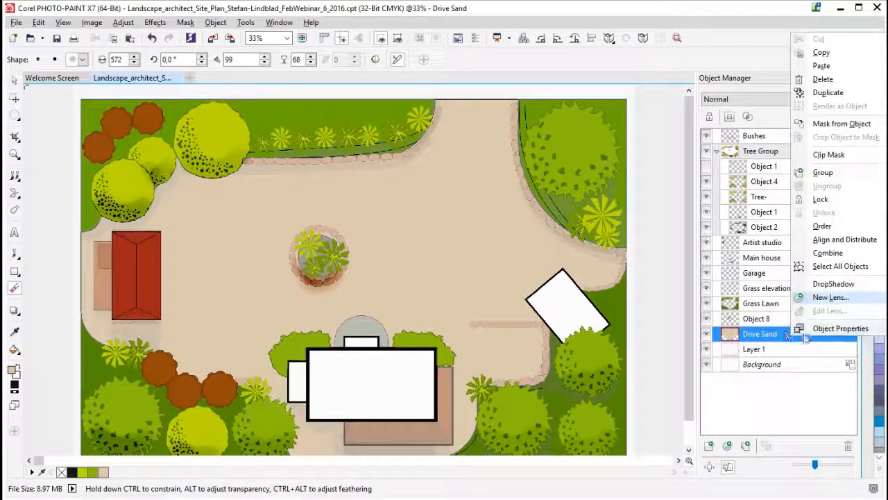
{"action": "left_click", "coordinate": [828, 92]}
{"action": "left_click", "coordinate": [804, 99]}
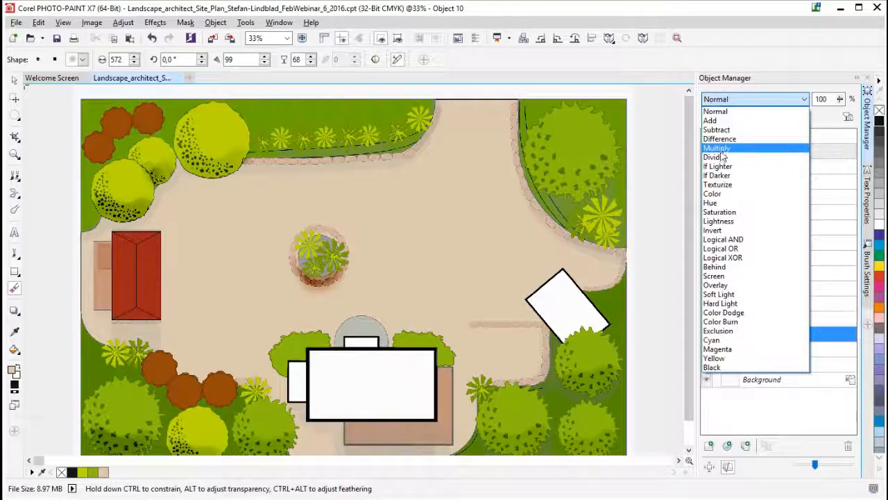
{"action": "left_click", "coordinate": [722, 148]}
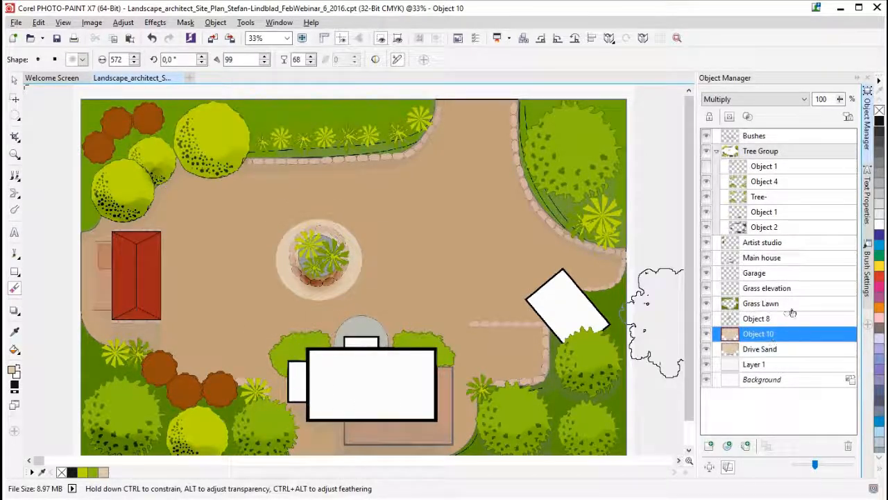
- Erase the pale sand halo around the planter's stone ring on Object 8 with the textured Eraser reduced to 184
{"action": "left_click", "coordinate": [767, 320]}
{"action": "left_click", "coordinate": [707, 319]}
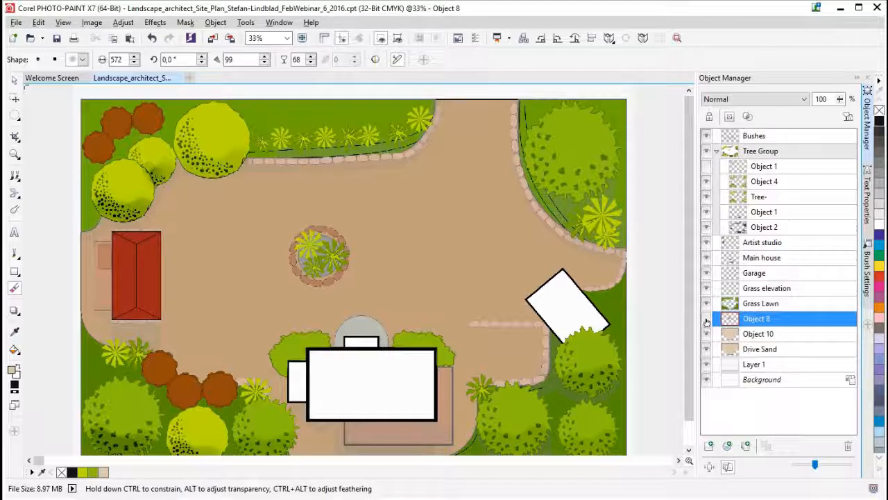
{"action": "left_click", "coordinate": [706, 319]}
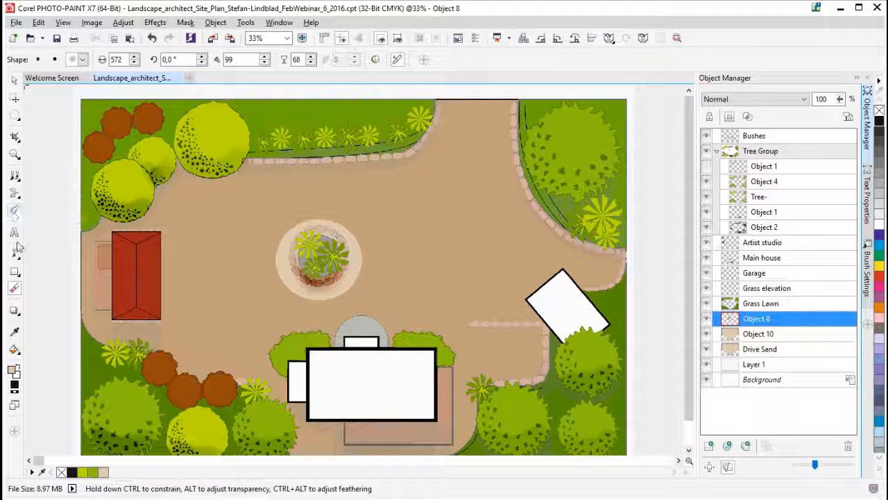
{"action": "left_click", "coordinate": [15, 290]}
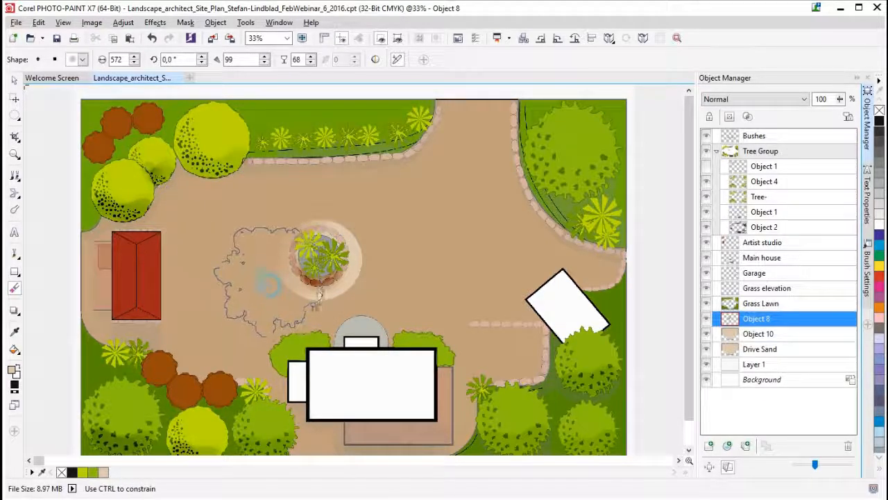
{"action": "mouse_move", "coordinate": [278, 293]}
{"action": "left_mouse_down"}
{"action": "mouse_move", "coordinate": [316, 235]}
{"action": "mouse_move", "coordinate": [298, 243]}
{"action": "left_mouse_up"}
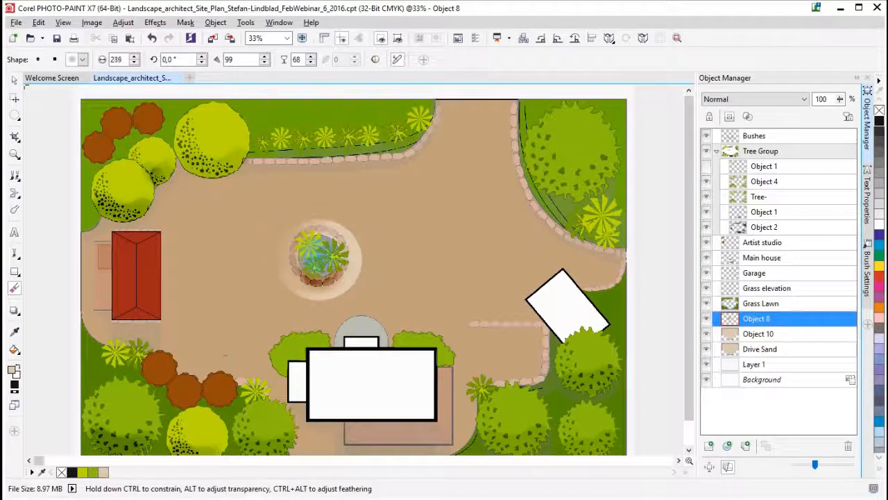
{"action": "left_click_drag", "start_coordinate": [269, 271], "coordinate": [326, 294]}
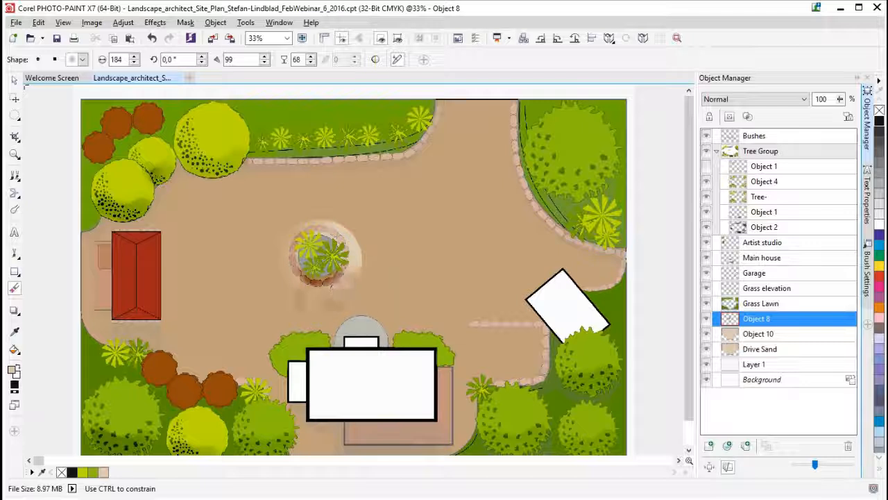
{"action": "left_click_drag", "start_coordinate": [340, 231], "coordinate": [332, 227]}
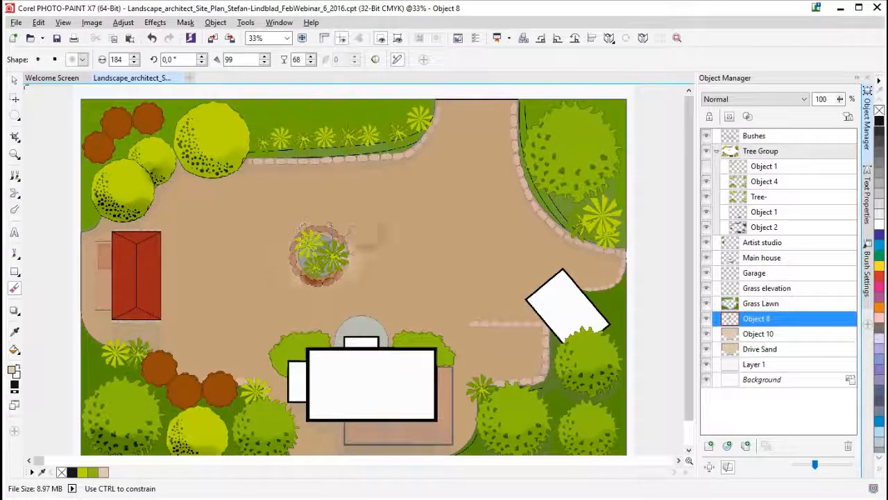
{"action": "left_click", "coordinate": [281, 297]}
{"action": "left_click", "coordinate": [354, 262]}
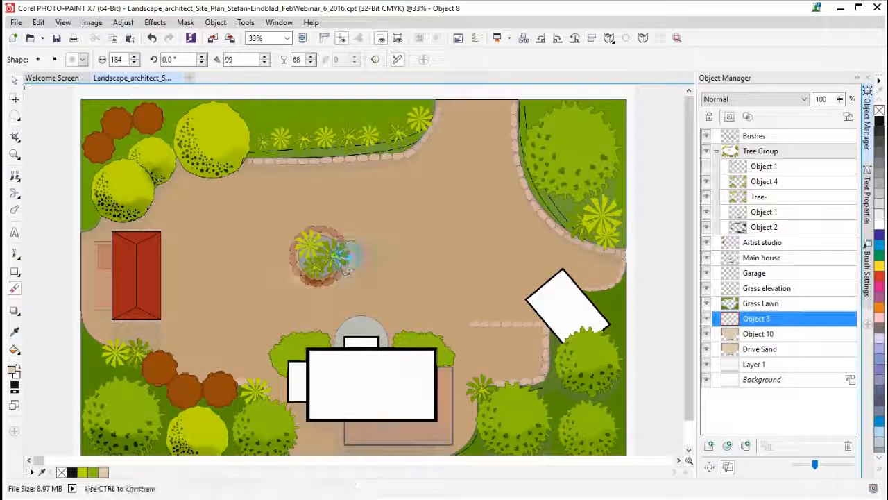
- On the Multiply duplicate of Drive Sand, erase the middle of the driveway with the Eraser enlarged to 677, keeping darker edges
{"action": "left_click", "coordinate": [765, 338]}
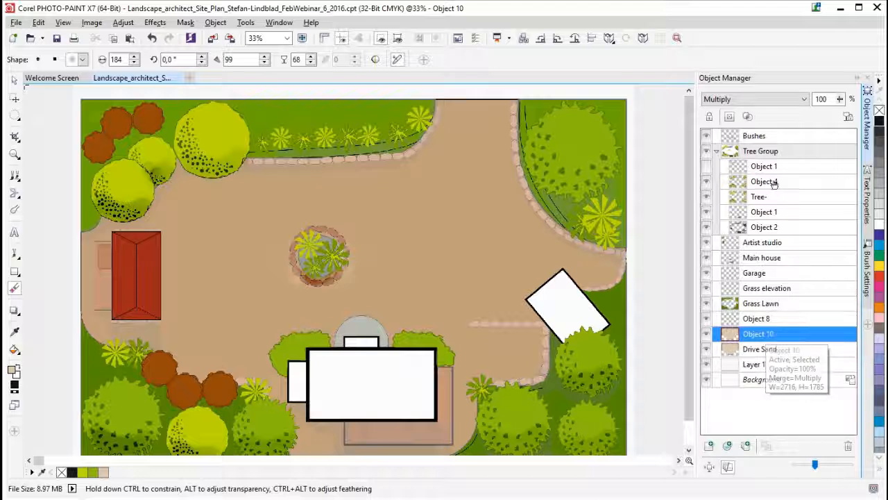
{"action": "left_click_drag", "start_coordinate": [406, 288], "coordinate": [432, 311]}
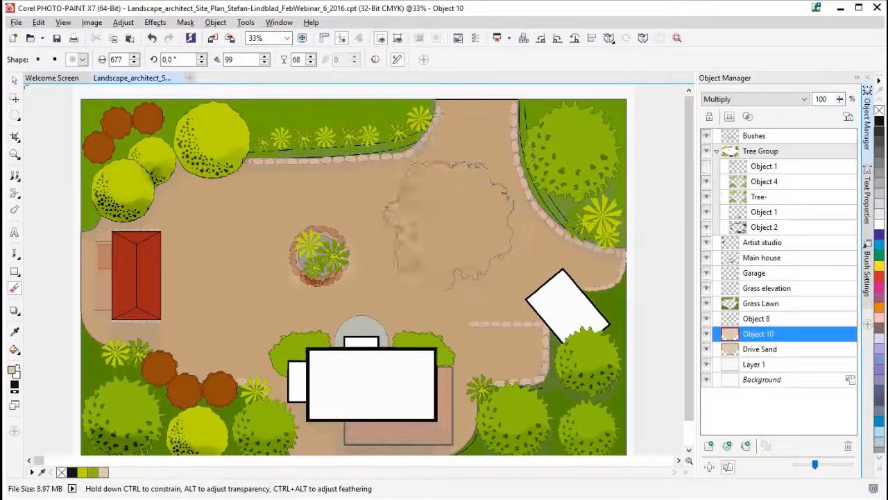
{"action": "left_click", "coordinate": [441, 239]}
{"action": "mouse_move", "coordinate": [441, 239]}
{"action": "left_mouse_down"}
{"action": "mouse_move", "coordinate": [403, 260]}
{"action": "mouse_move", "coordinate": [367, 233]}
{"action": "mouse_move", "coordinate": [261, 273]}
{"action": "mouse_move", "coordinate": [266, 257]}
{"action": "mouse_move", "coordinate": [227, 266]}
{"action": "mouse_move", "coordinate": [229, 283]}
{"action": "mouse_move", "coordinate": [199, 281]}
{"action": "mouse_move", "coordinate": [269, 261]}
{"action": "mouse_move", "coordinate": [241, 248]}
{"action": "left_mouse_up"}
{"action": "left_click_drag", "start_coordinate": [241, 248], "coordinate": [239, 243]}
{"action": "mouse_move", "coordinate": [452, 183]}
{"action": "left_mouse_down"}
{"action": "mouse_move", "coordinate": [462, 147]}
{"action": "mouse_move", "coordinate": [422, 198]}
{"action": "left_mouse_up"}
{"action": "mouse_move", "coordinate": [459, 224]}
{"action": "left_mouse_down"}
{"action": "mouse_move", "coordinate": [466, 243]}
{"action": "mouse_move", "coordinate": [448, 267]}
{"action": "left_mouse_up"}
{"action": "left_click", "coordinate": [475, 296]}
{"action": "mouse_move", "coordinate": [234, 300]}
{"action": "left_mouse_down"}
{"action": "mouse_move", "coordinate": [248, 319]}
{"action": "mouse_move", "coordinate": [277, 329]}
{"action": "mouse_move", "coordinate": [386, 323]}
{"action": "mouse_move", "coordinate": [455, 334]}
{"action": "mouse_move", "coordinate": [481, 319]}
{"action": "mouse_move", "coordinate": [479, 297]}
{"action": "left_mouse_up"}
{"action": "mouse_move", "coordinate": [486, 298]}
{"action": "left_mouse_down"}
{"action": "mouse_move", "coordinate": [423, 248]}
{"action": "mouse_move", "coordinate": [462, 196]}
{"action": "mouse_move", "coordinate": [465, 111]}
{"action": "mouse_move", "coordinate": [459, 189]}
{"action": "left_mouse_up"}
{"action": "mouse_move", "coordinate": [233, 255]}
{"action": "left_mouse_down"}
{"action": "mouse_move", "coordinate": [199, 243]}
{"action": "mouse_move", "coordinate": [215, 236]}
{"action": "left_mouse_up"}
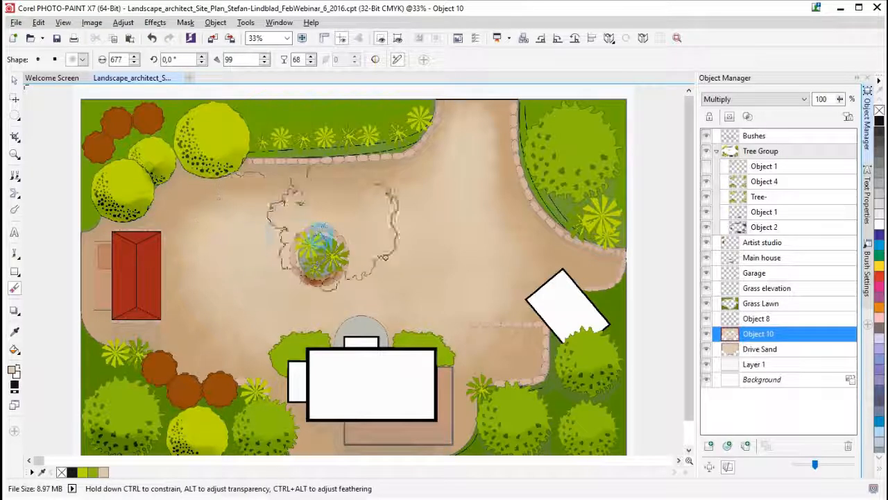
- Erase more of the Multiply duplicate beside the main house and around the red-roofed building, and save the file
{"action": "mouse_move", "coordinate": [493, 301]}
{"action": "left_mouse_down"}
{"action": "mouse_move", "coordinate": [498, 331]}
{"action": "mouse_move", "coordinate": [479, 338]}
{"action": "left_mouse_up"}
{"action": "left_click_drag", "start_coordinate": [236, 322], "coordinate": [200, 322]}
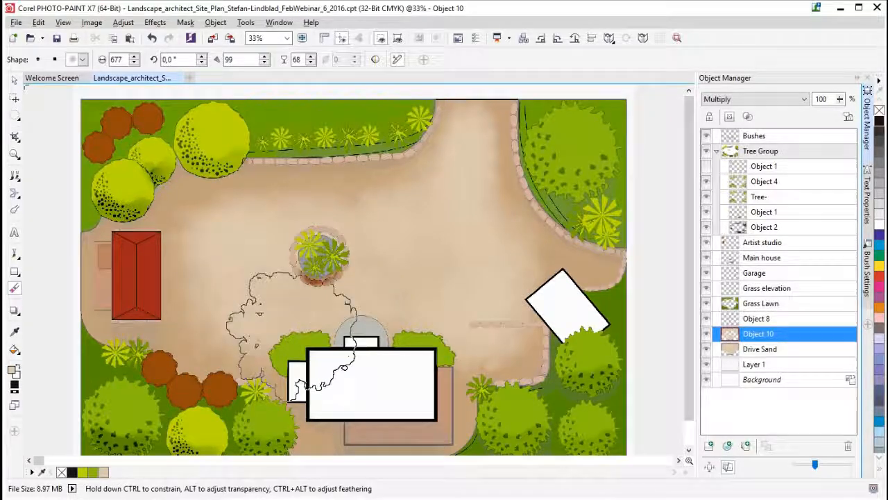
{"action": "mouse_move", "coordinate": [204, 331]}
{"action": "left_mouse_down"}
{"action": "mouse_move", "coordinate": [183, 265]}
{"action": "mouse_move", "coordinate": [177, 306]}
{"action": "left_mouse_up"}
{"action": "mouse_move", "coordinate": [171, 259]}
{"action": "left_mouse_down"}
{"action": "mouse_move", "coordinate": [195, 227]}
{"action": "mouse_move", "coordinate": [273, 221]}
{"action": "mouse_move", "coordinate": [322, 228]}
{"action": "mouse_move", "coordinate": [346, 216]}
{"action": "mouse_move", "coordinate": [403, 227]}
{"action": "mouse_move", "coordinate": [358, 233]}
{"action": "mouse_move", "coordinate": [352, 223]}
{"action": "mouse_move", "coordinate": [388, 218]}
{"action": "mouse_move", "coordinate": [517, 240]}
{"action": "mouse_move", "coordinate": [498, 237]}
{"action": "mouse_move", "coordinate": [476, 213]}
{"action": "mouse_move", "coordinate": [499, 266]}
{"action": "mouse_move", "coordinate": [558, 281]}
{"action": "mouse_move", "coordinate": [480, 292]}
{"action": "mouse_move", "coordinate": [499, 346]}
{"action": "mouse_move", "coordinate": [363, 324]}
{"action": "mouse_move", "coordinate": [235, 348]}
{"action": "mouse_move", "coordinate": [203, 332]}
{"action": "mouse_move", "coordinate": [241, 232]}
{"action": "mouse_move", "coordinate": [202, 225]}
{"action": "mouse_move", "coordinate": [179, 235]}
{"action": "mouse_move", "coordinate": [168, 312]}
{"action": "mouse_move", "coordinate": [80, 297]}
{"action": "mouse_move", "coordinate": [76, 306]}
{"action": "mouse_move", "coordinate": [83, 274]}
{"action": "mouse_move", "coordinate": [80, 309]}
{"action": "mouse_move", "coordinate": [114, 313]}
{"action": "left_mouse_up"}
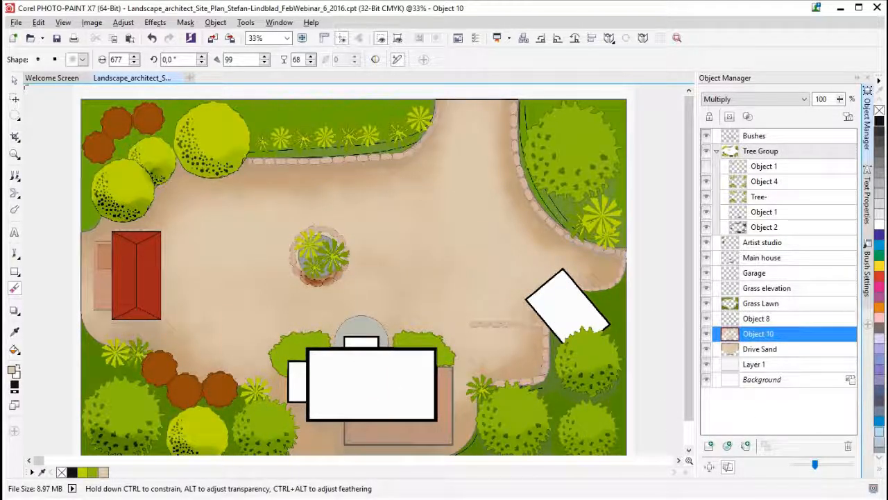
{"action": "key", "text": "ctrl+s"}
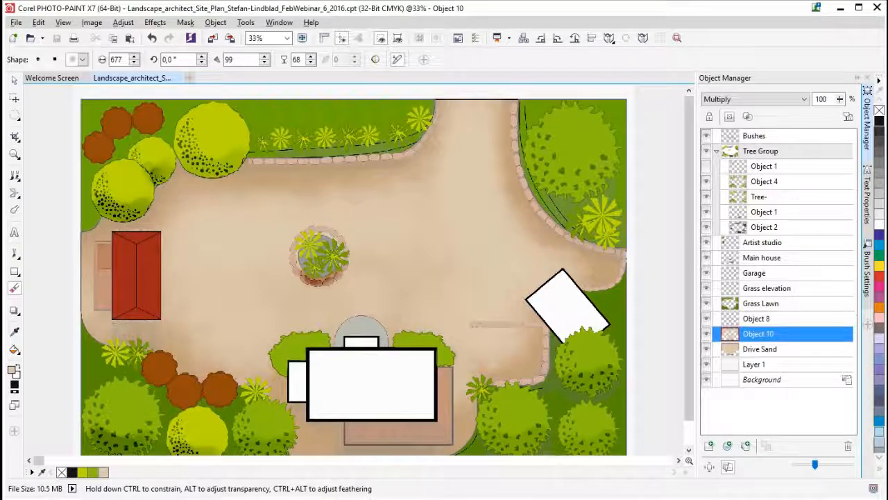
- Duplicate the Grass Lawn object
{"action": "left_click", "coordinate": [756, 303]}
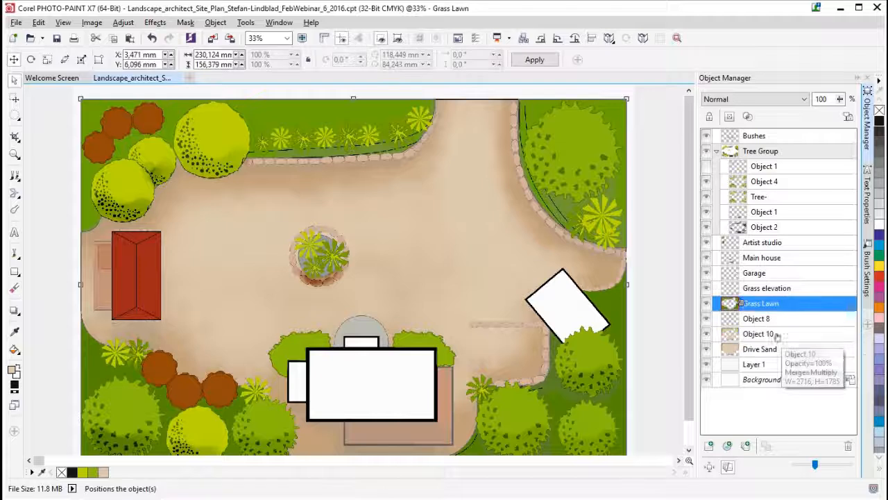
{"action": "right_click", "coordinate": [757, 304]}
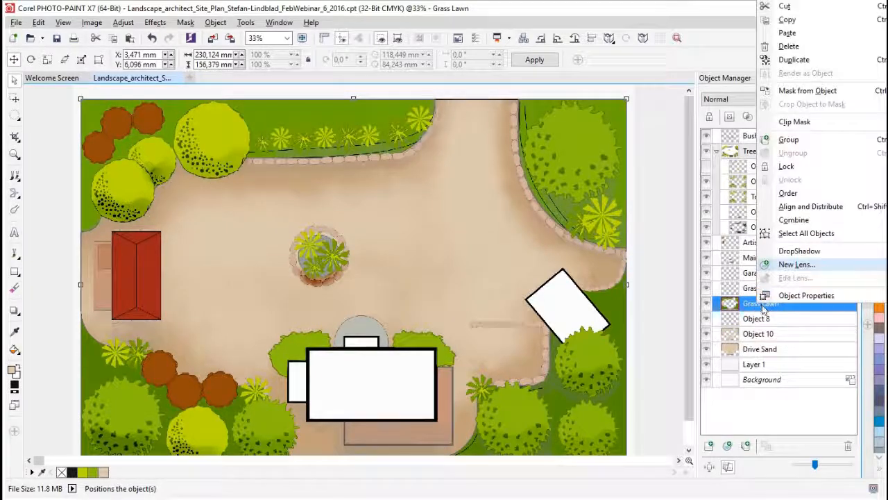
{"action": "left_click", "coordinate": [795, 60]}
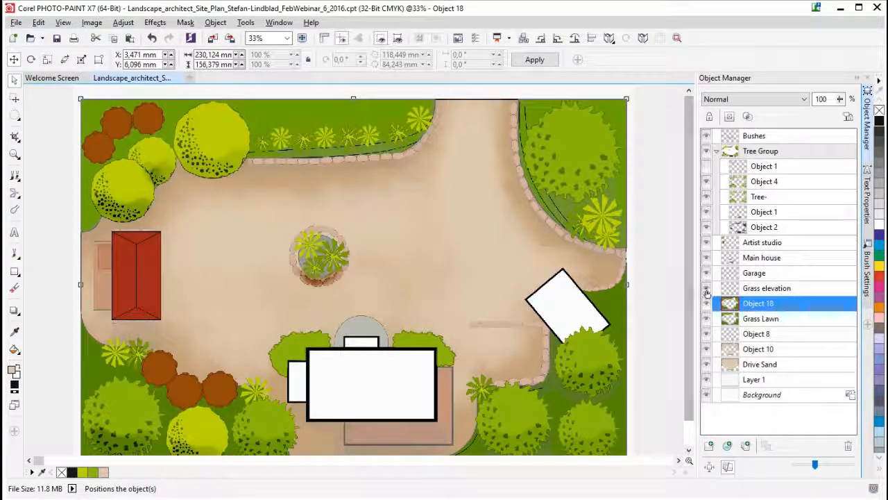
- Set the merge mode of the Grass Lawn duplicate to Multiply
{"action": "left_click", "coordinate": [766, 102]}
{"action": "left_click", "coordinate": [727, 148]}
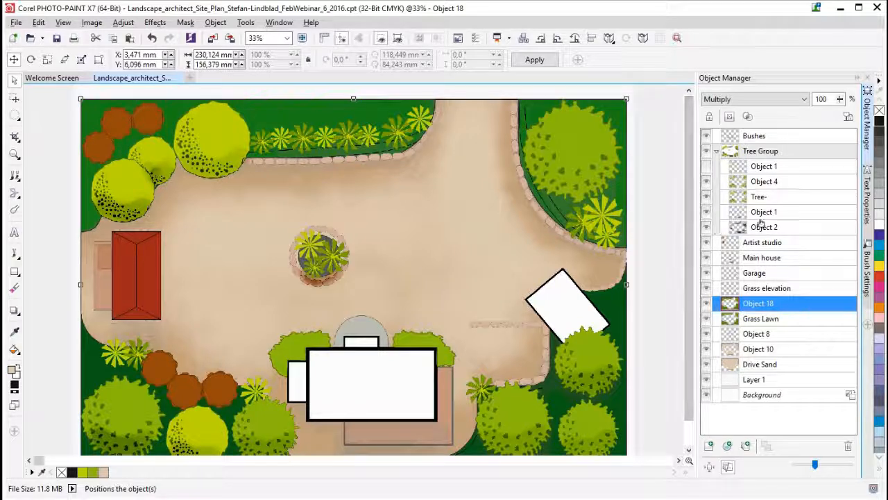
- Preview other merge modes, from Difference through Texturize, Screen and Color Dodge, on the Grass Lawn duplicate and return it to Multiply
{"action": "left_click", "coordinate": [783, 99]}
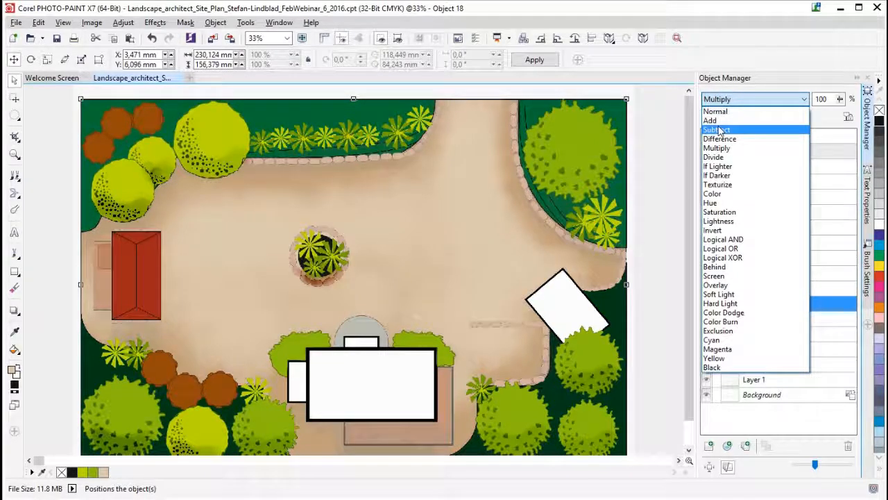
{"action": "key", "text": "Down"}
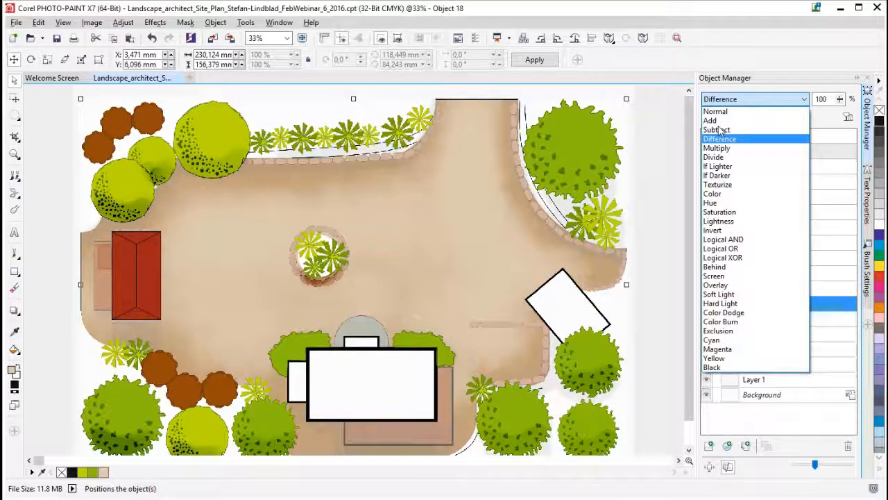
{"action": "key", "text": "Down"}
{"action": "key", "text": "Down"}
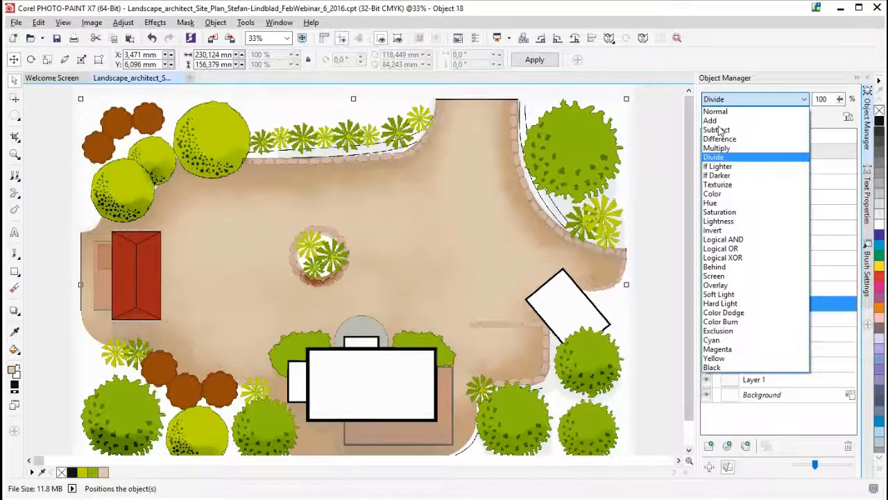
{"action": "key", "text": "Down"}
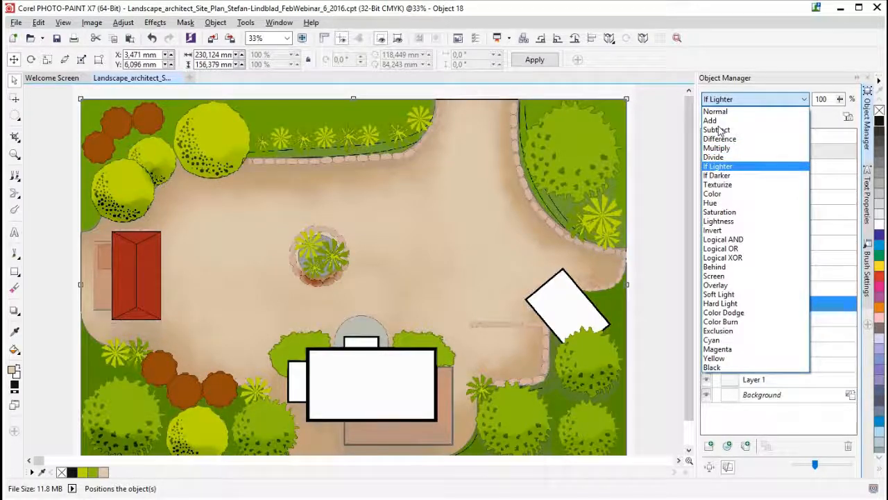
{"action": "key", "text": "Down"}
{"action": "key", "text": "Down"}
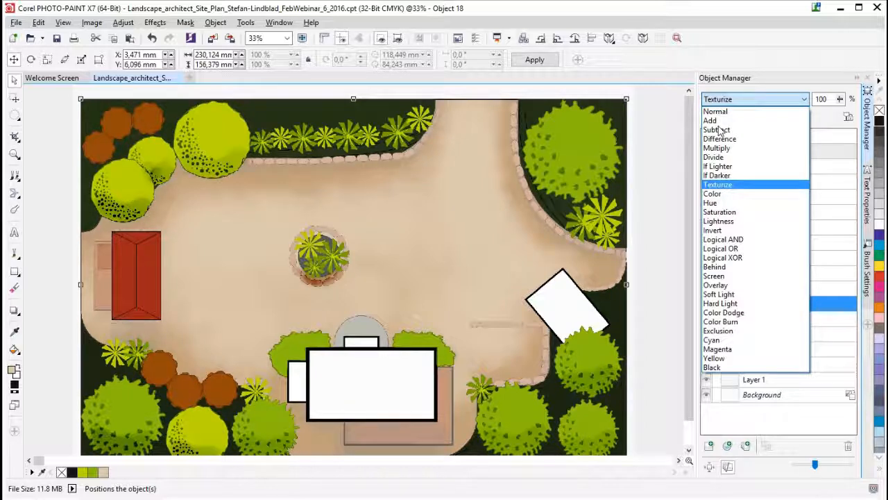
{"action": "key", "text": "Down"}
{"action": "key", "text": "Down"}
{"action": "key", "text": "Down"}
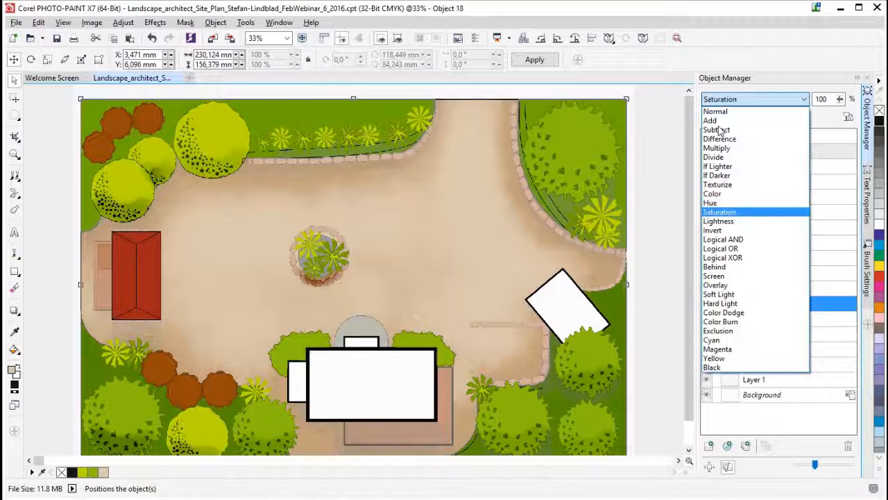
{"action": "key", "text": "Down"}
{"action": "key", "text": "Down"}
{"action": "key", "text": "Down"}
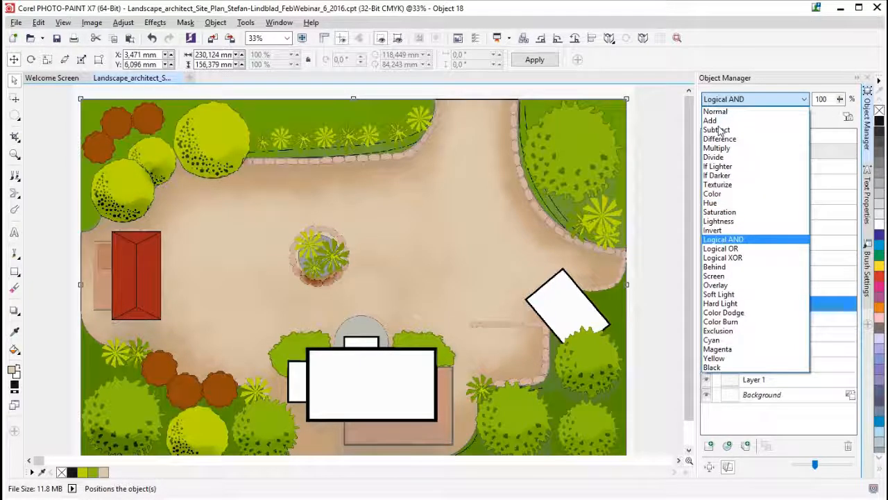
{"action": "key", "text": "Up"}
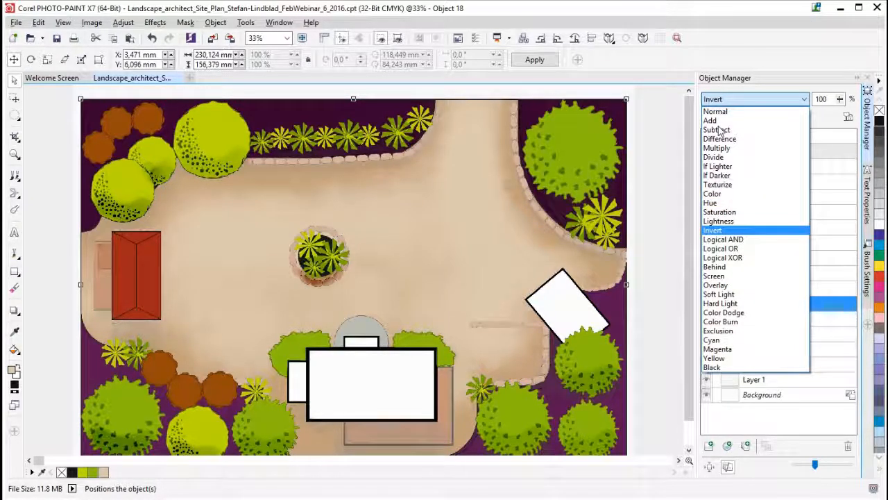
{"action": "key", "text": "Down"}
{"action": "key", "text": "Down"}
{"action": "key", "text": "Down"}
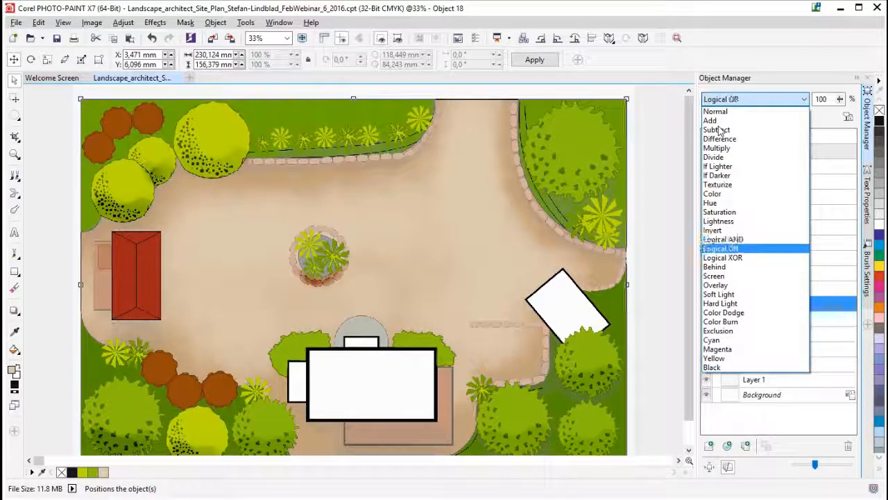
{"action": "key", "text": "Down"}
{"action": "key", "text": "Down"}
{"action": "key", "text": "Down"}
{"action": "key", "text": "Down"}
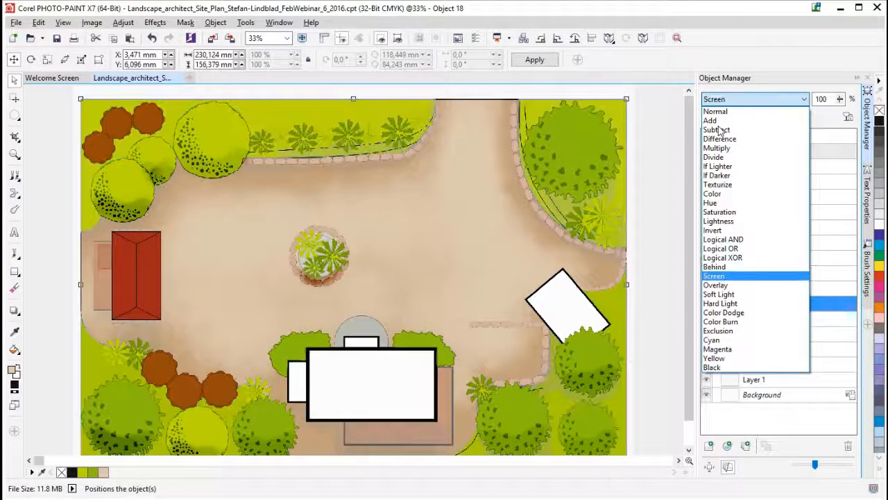
{"action": "key", "text": "Down"}
{"action": "key", "text": "Down"}
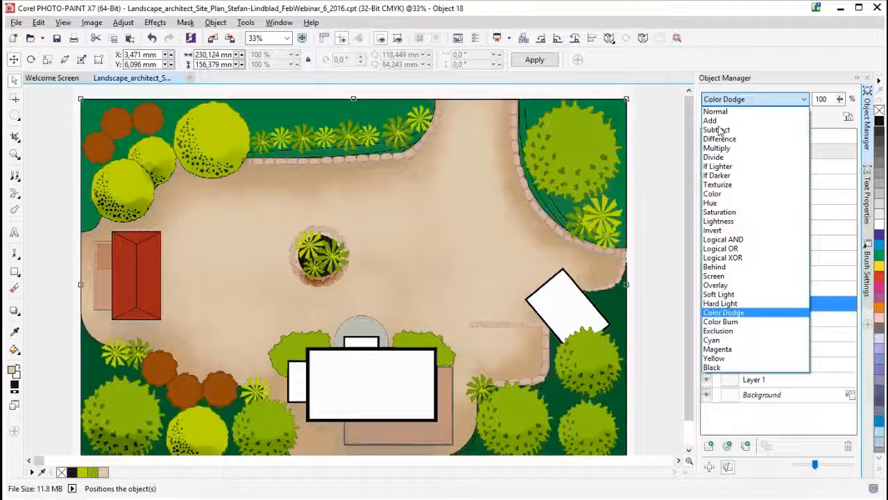
{"action": "key", "text": "Up"}
{"action": "key", "text": "Up"}
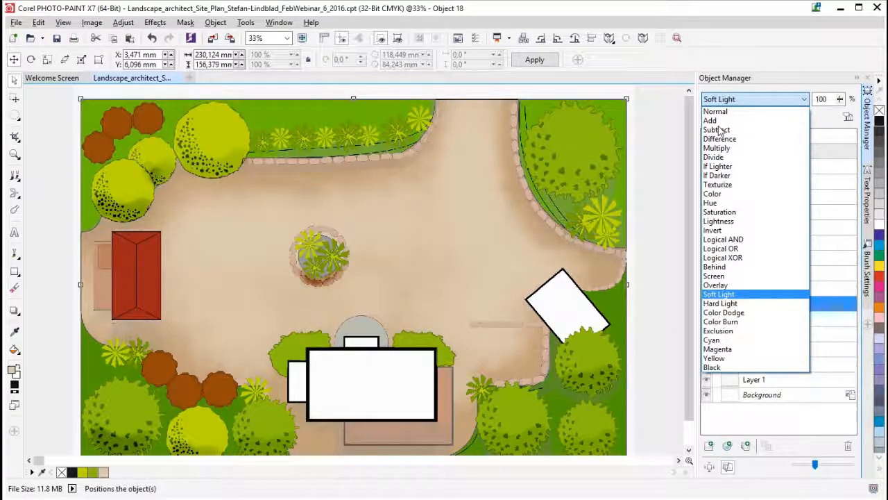
{"action": "key", "text": "Down"}
{"action": "key", "text": "Down"}
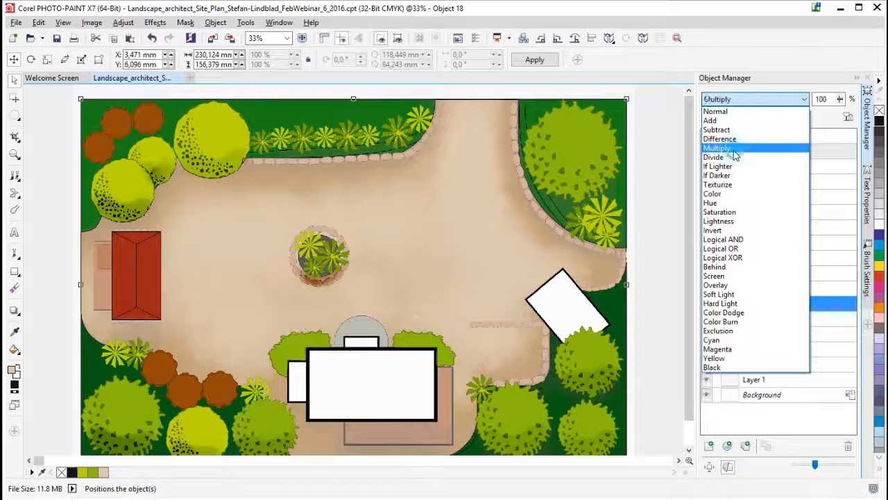
{"action": "left_click", "coordinate": [736, 148]}
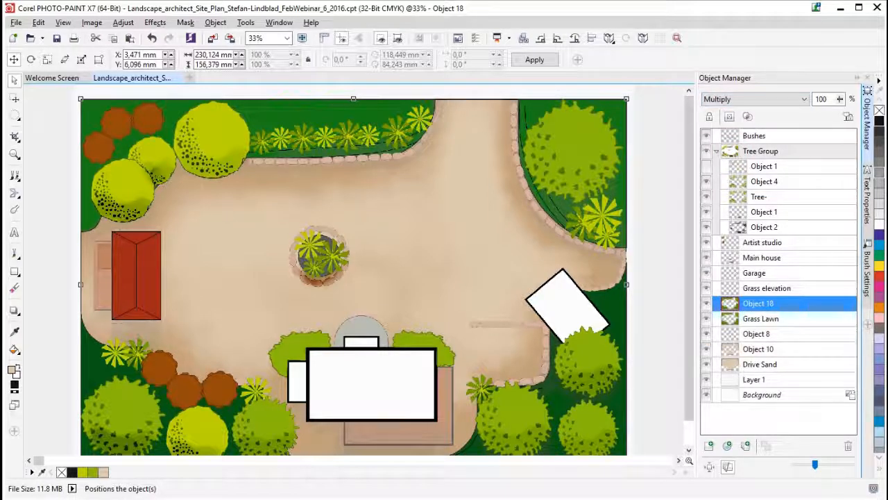
- Activate the Eraser with its 677 nib for work on the Multiply duplicate of Grass Lawn
{"action": "left_click", "coordinate": [14, 288]}
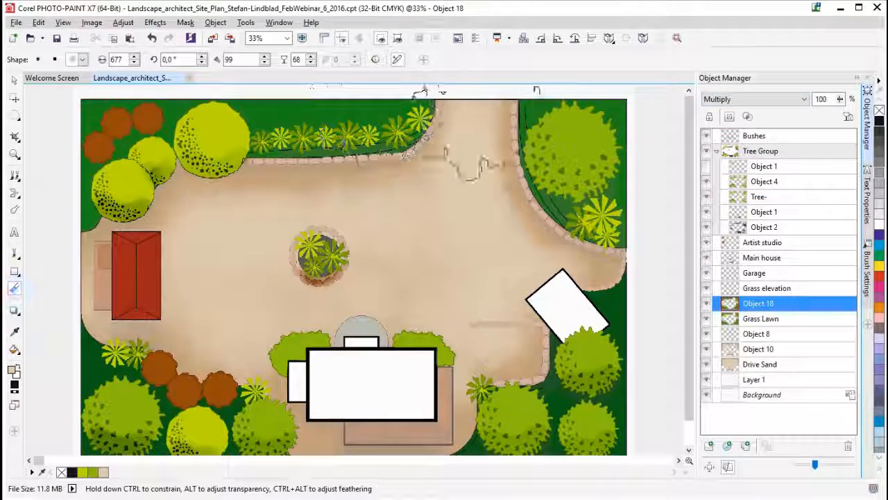
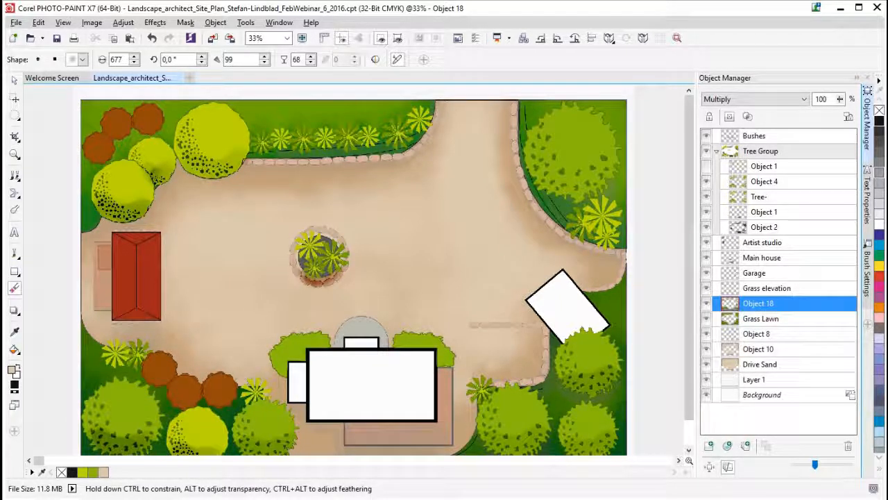
- Save the landscape site plan file
{"action": "key", "text": "ctrl+s"}
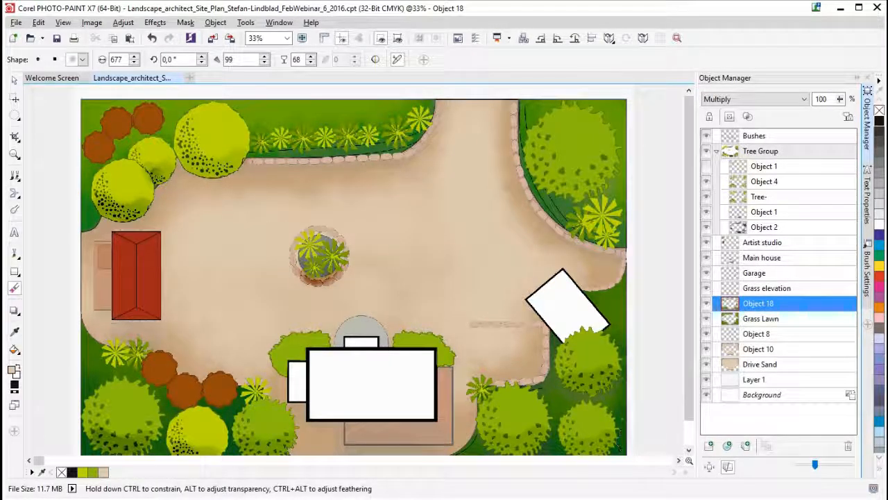
{"action": "left_click", "coordinate": [319, 255]}
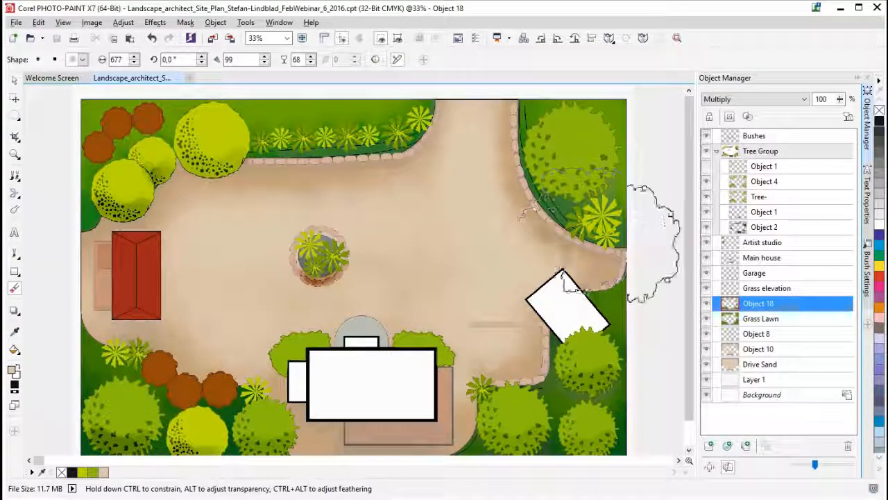
- Browse the adjustment types available as a new lens for the Grass Lawn object and close the list without creating one
{"action": "left_click", "coordinate": [763, 319]}
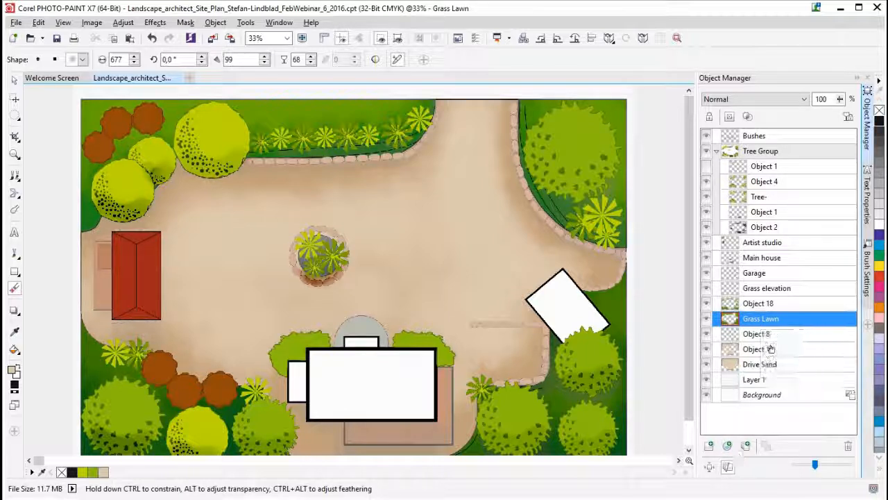
{"action": "mouse_move", "coordinate": [771, 316]}
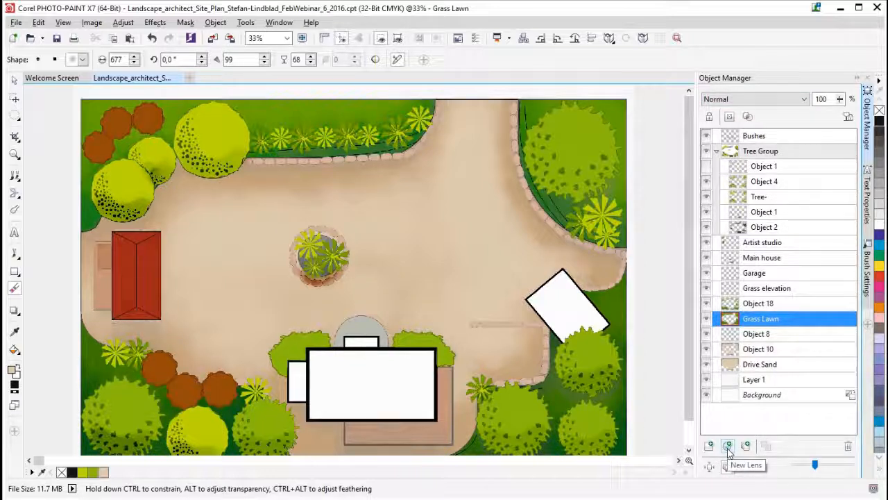
{"action": "left_click", "coordinate": [123, 22]}
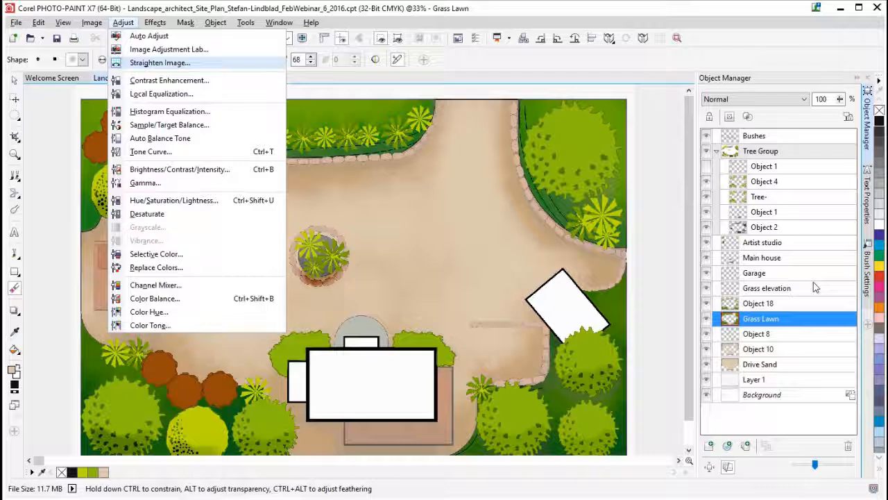
{"action": "left_click", "coordinate": [728, 446]}
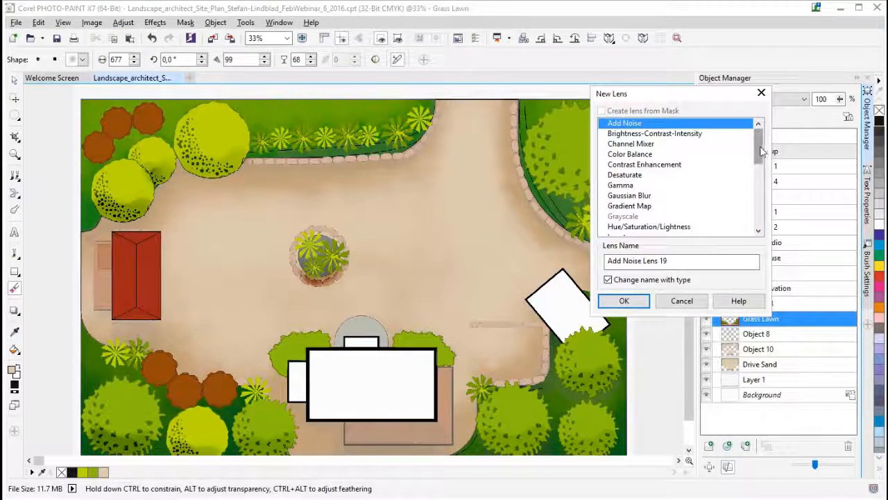
{"action": "left_click_drag", "start_coordinate": [759, 152], "coordinate": [765, 231]}
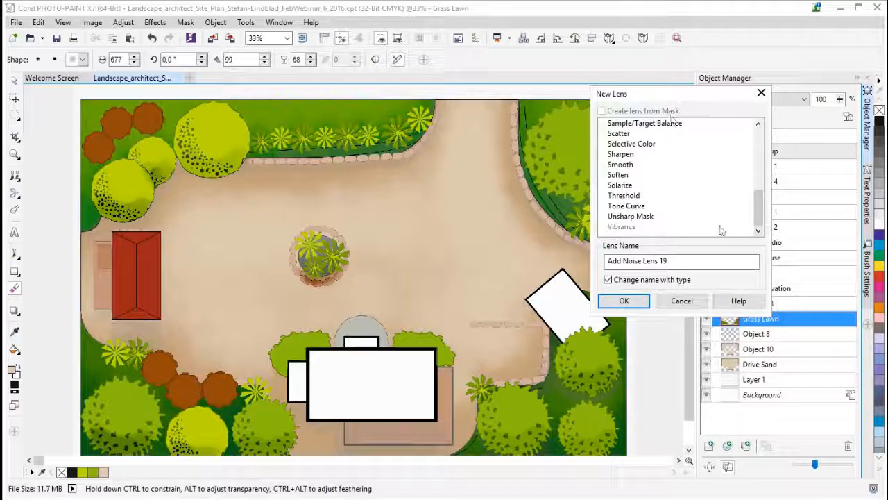
{"action": "left_click_drag", "start_coordinate": [649, 97], "coordinate": [594, 166]}
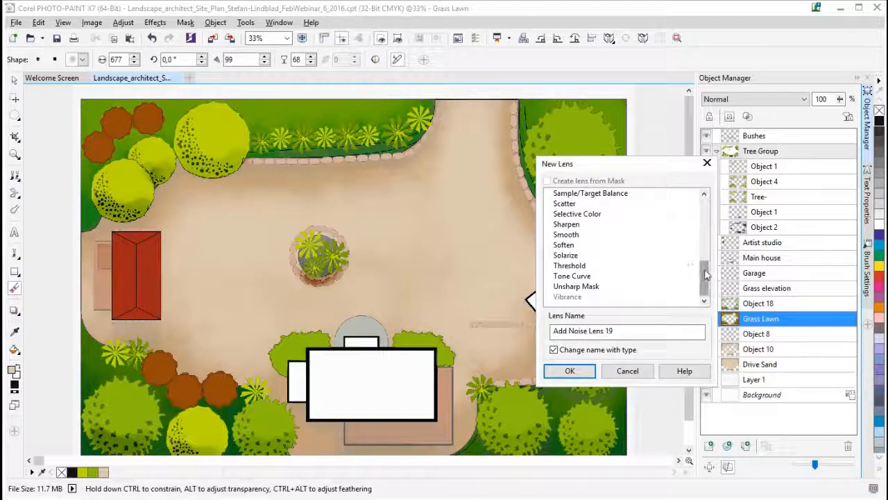
{"action": "mouse_move", "coordinate": [706, 281]}
{"action": "left_mouse_down"}
{"action": "mouse_move", "coordinate": [708, 265]}
{"action": "mouse_move", "coordinate": [707, 284]}
{"action": "left_mouse_up"}
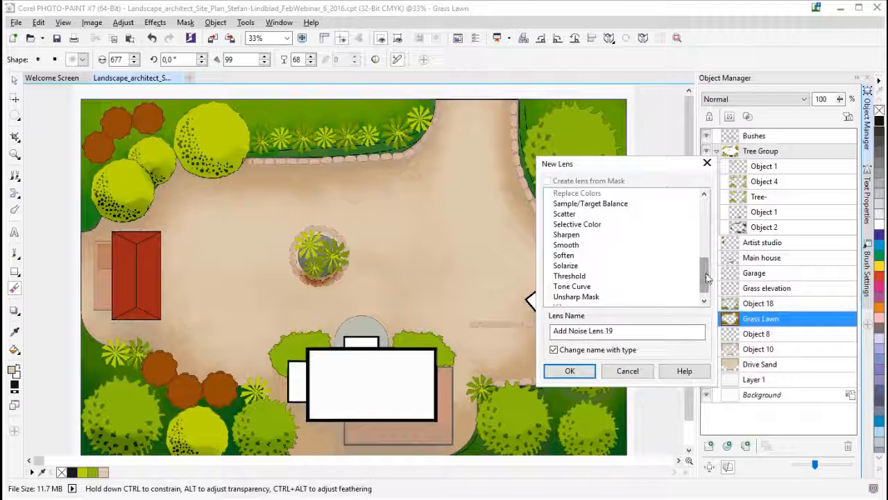
{"action": "left_click_drag", "start_coordinate": [707, 277], "coordinate": [711, 216]}
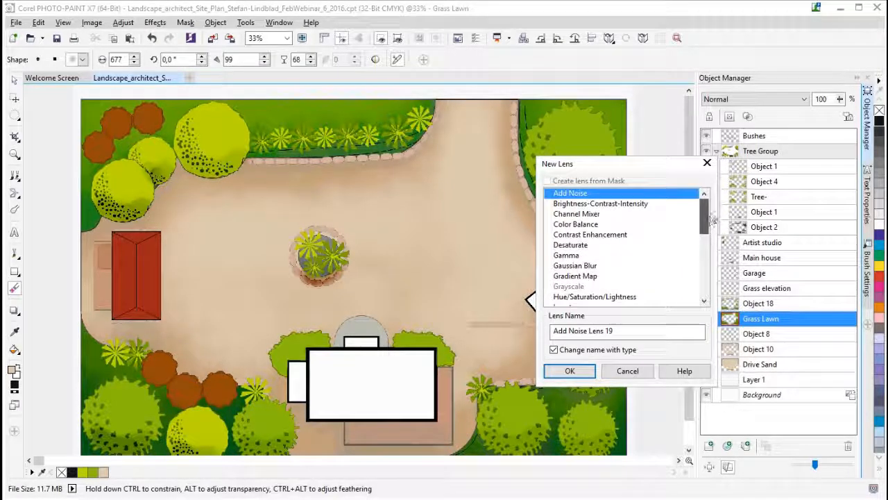
{"action": "left_click", "coordinate": [591, 297]}
{"action": "left_click", "coordinate": [572, 372]}
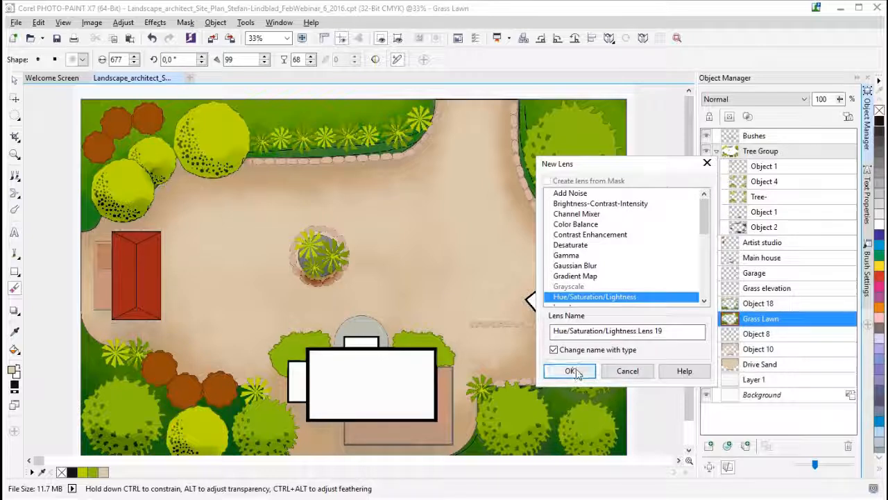
{"action": "left_click", "coordinate": [708, 164]}
- Try a Hue/Saturation/Lightness lens above the Bushes object with saturation -72, and cancel it
{"action": "left_click", "coordinate": [773, 135]}
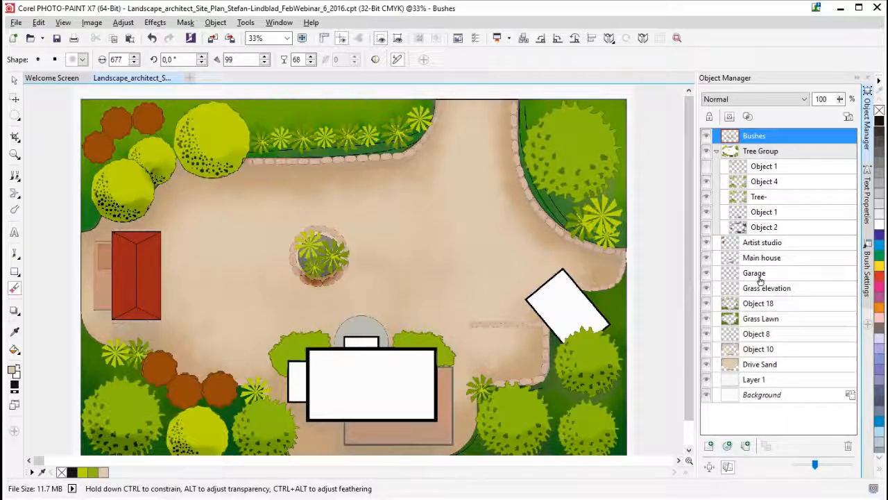
{"action": "left_click", "coordinate": [728, 445]}
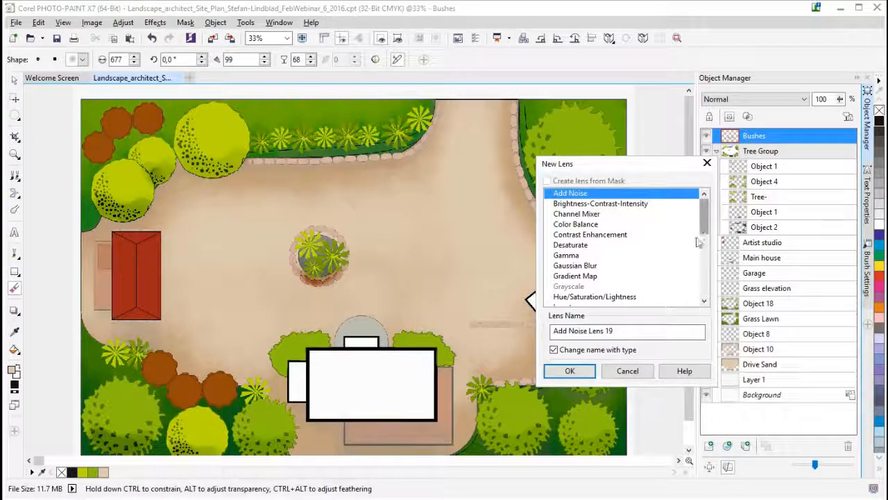
{"action": "left_click", "coordinate": [595, 296]}
{"action": "left_click", "coordinate": [570, 371]}
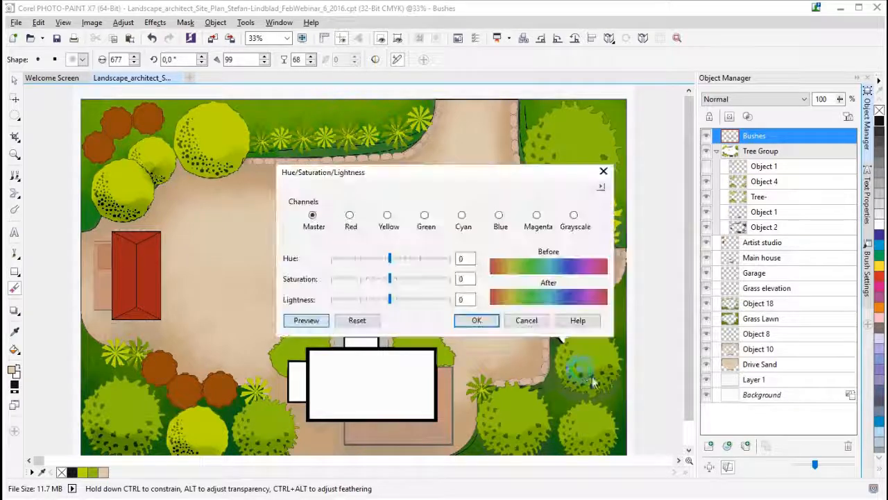
{"action": "left_click_drag", "start_coordinate": [377, 173], "coordinate": [635, 188]}
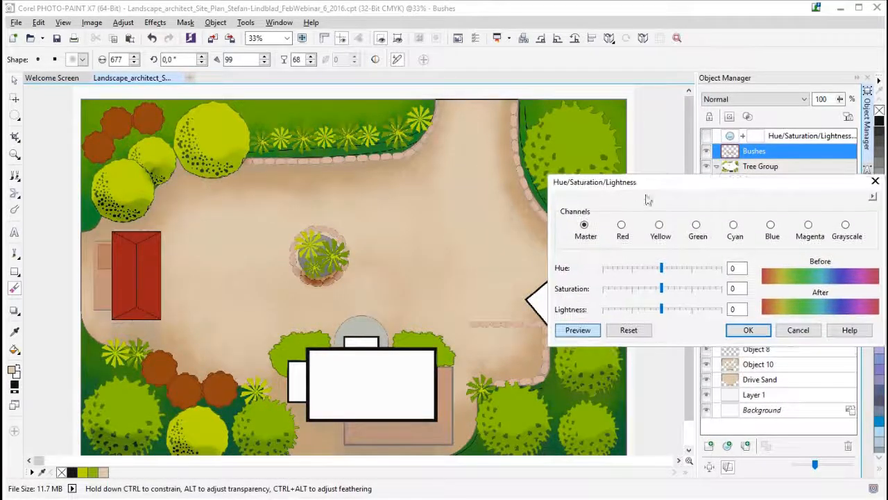
{"action": "left_click", "coordinate": [620, 289]}
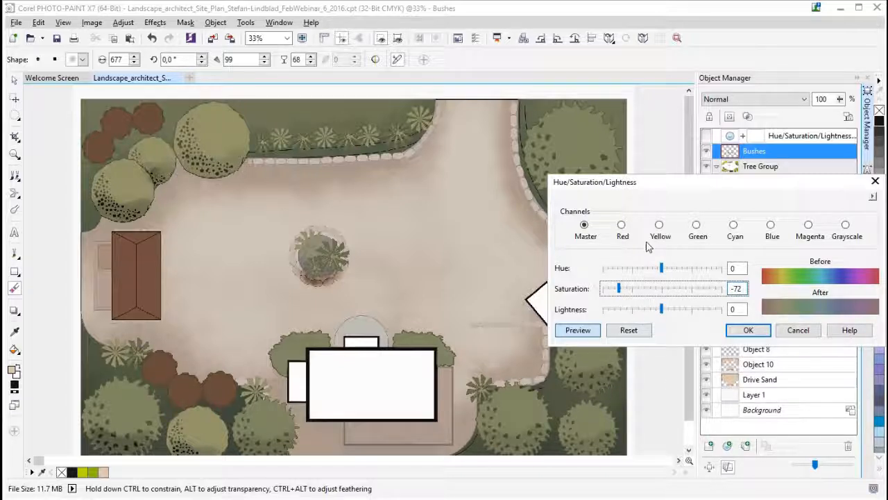
{"action": "mouse_move", "coordinate": [633, 189]}
{"action": "left_mouse_down"}
{"action": "mouse_move", "coordinate": [728, 215]}
{"action": "mouse_move", "coordinate": [717, 220]}
{"action": "mouse_move", "coordinate": [626, 197]}
{"action": "left_mouse_up"}
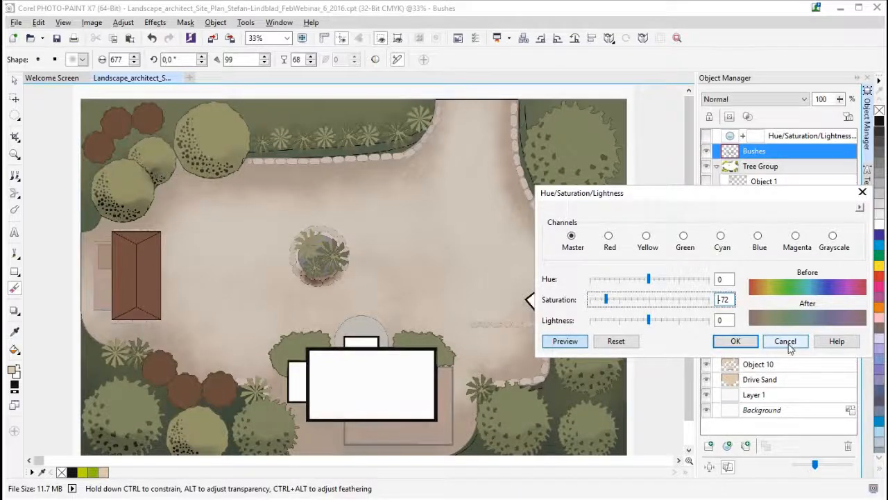
{"action": "left_click", "coordinate": [786, 341]}
- Try an unmasked Hue/Saturation/Lightness lens above the Grass Lawn object with saturation -71, and cancel it
{"action": "left_click", "coordinate": [769, 324]}
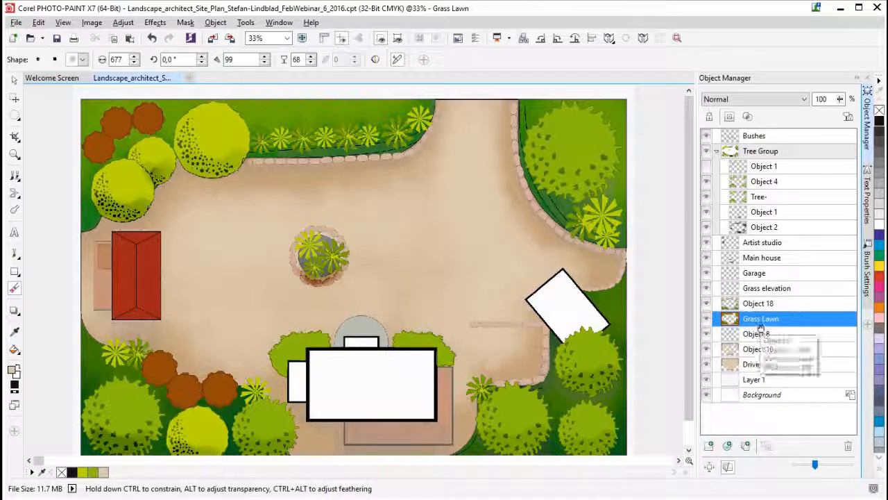
{"action": "left_click", "coordinate": [728, 447]}
{"action": "mouse_move", "coordinate": [705, 228]}
{"action": "left_mouse_down"}
{"action": "mouse_move", "coordinate": [705, 292]}
{"action": "mouse_move", "coordinate": [706, 227]}
{"action": "left_mouse_up"}
{"action": "left_click", "coordinate": [611, 298]}
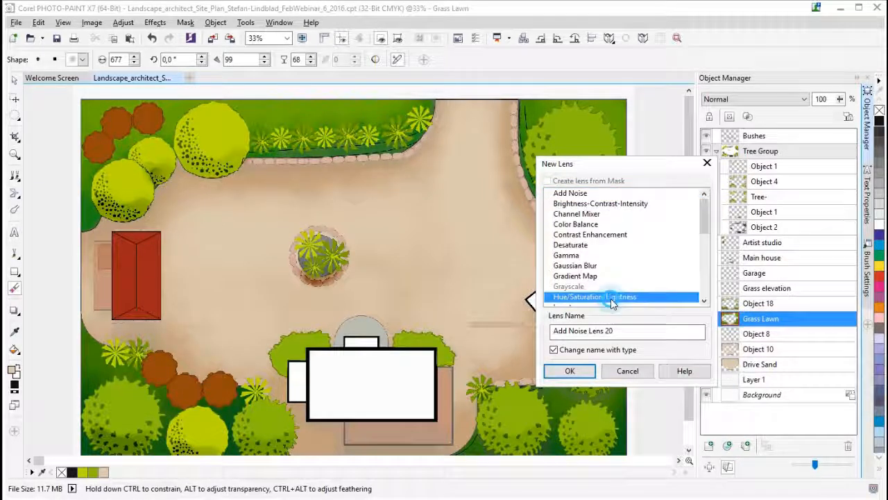
{"action": "left_click", "coordinate": [570, 370]}
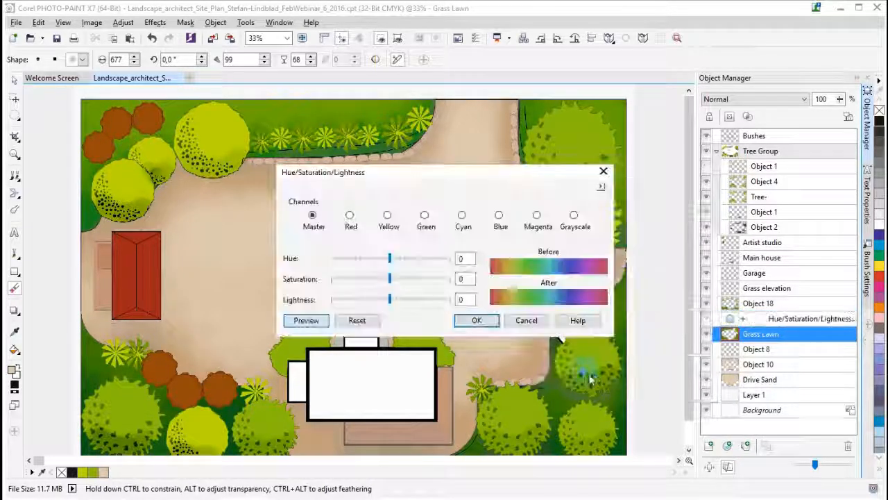
{"action": "left_click", "coordinate": [349, 279]}
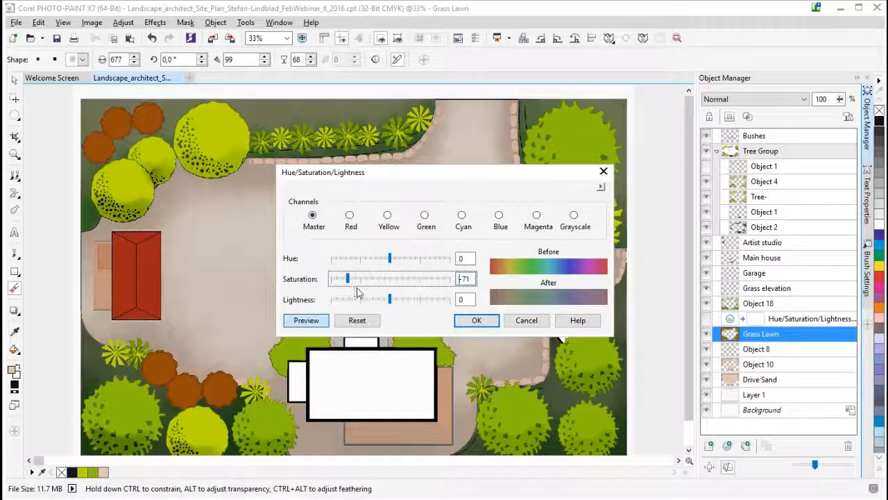
{"action": "left_click_drag", "start_coordinate": [338, 178], "coordinate": [709, 178]}
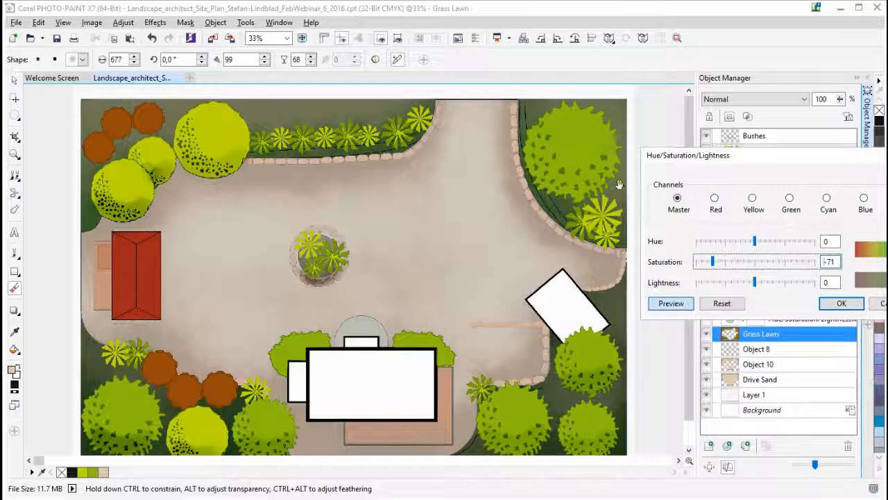
{"action": "left_click_drag", "start_coordinate": [777, 155], "coordinate": [750, 85]}
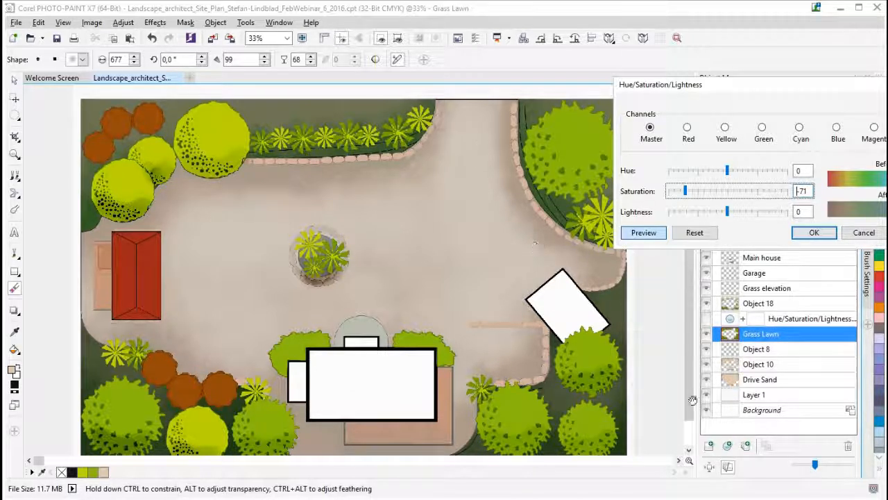
{"action": "left_click", "coordinate": [862, 236]}
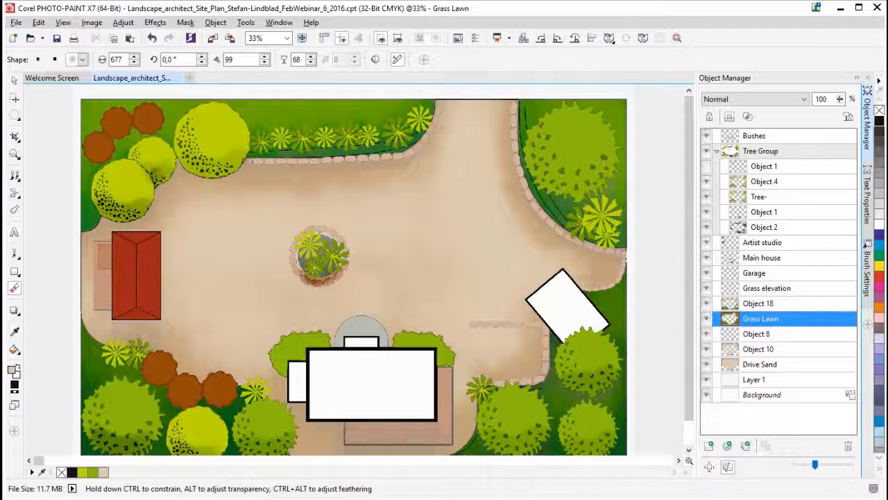
- Create a mask from the Grass Lawn object and start a Hue/Saturation/Lightness lens from that mask
{"action": "key", "text": "ctrl+m"}
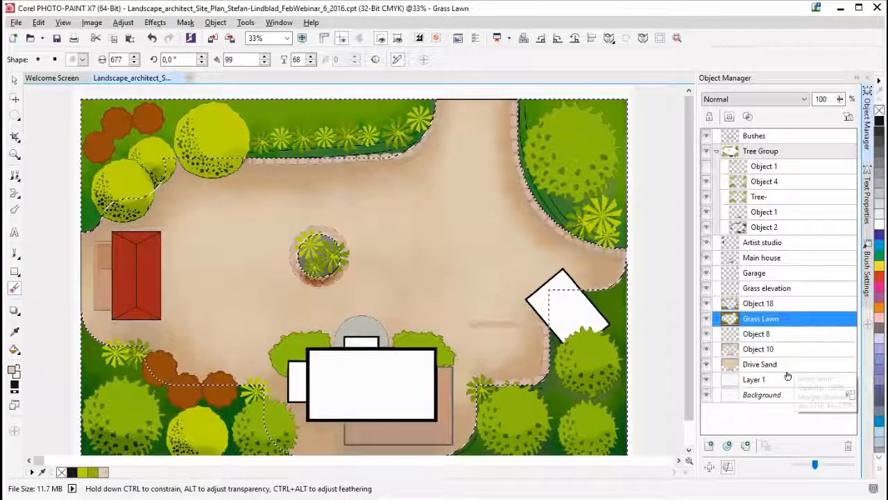
{"action": "left_click", "coordinate": [727, 445]}
{"action": "mouse_move", "coordinate": [705, 208]}
{"action": "left_mouse_down"}
{"action": "mouse_move", "coordinate": [704, 247]}
{"action": "mouse_move", "coordinate": [705, 208]}
{"action": "left_mouse_up"}
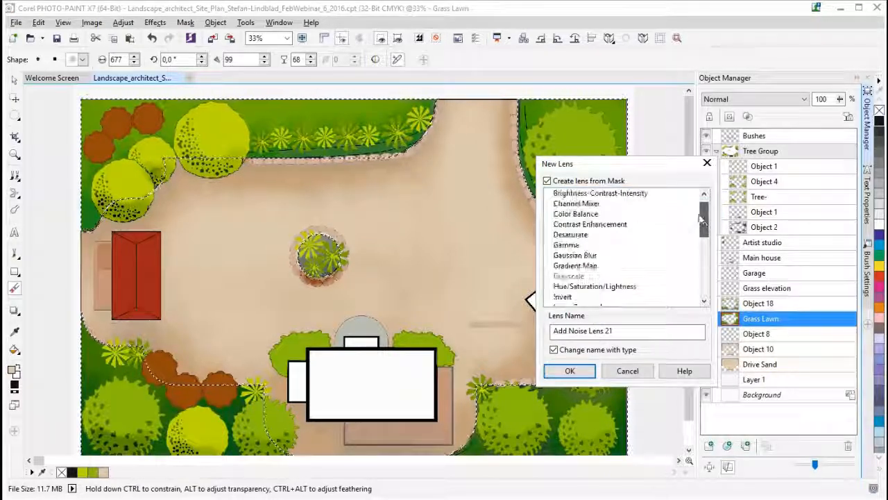
{"action": "left_click", "coordinate": [589, 287]}
{"action": "left_click", "coordinate": [569, 371]}
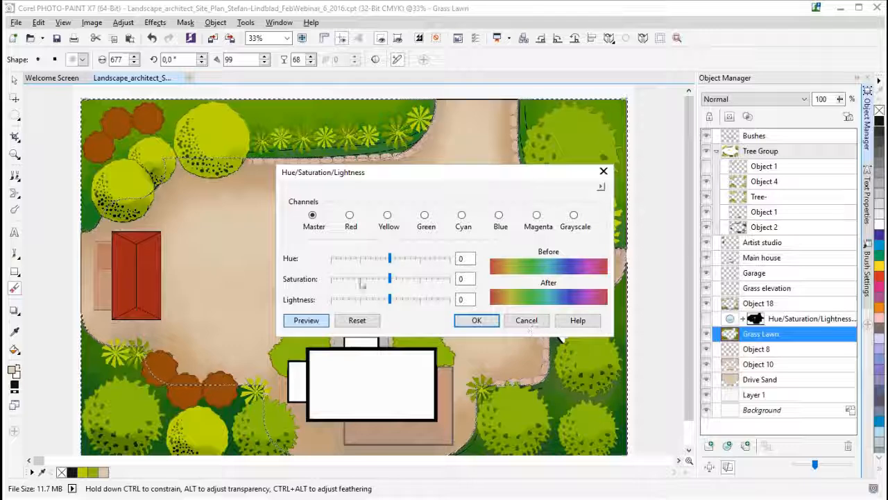
- Set the Grass Lawn lens saturation to -32 on the Master channel and apply it
{"action": "left_click_drag", "start_coordinate": [389, 278], "coordinate": [348, 278]}
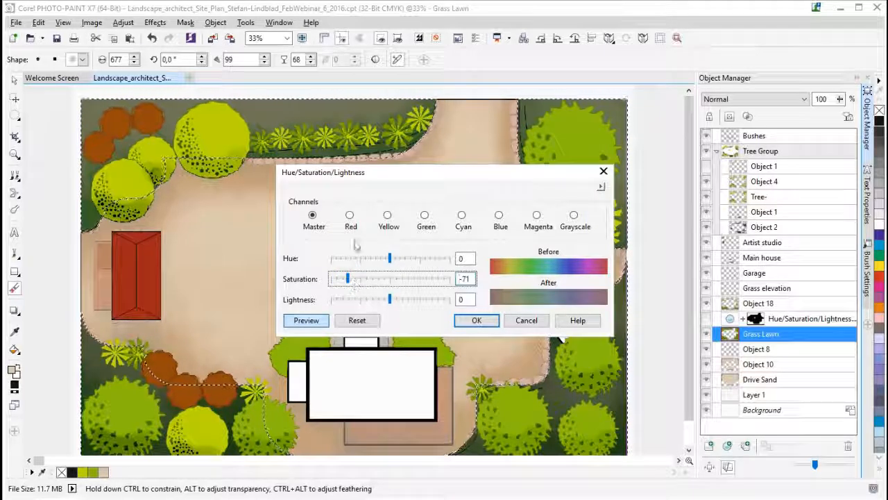
{"action": "left_click_drag", "start_coordinate": [369, 173], "coordinate": [769, 206]}
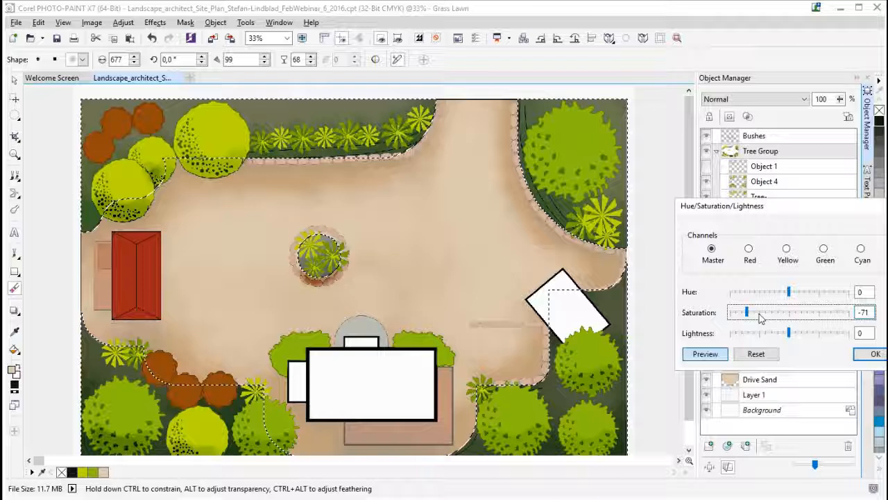
{"action": "left_click", "coordinate": [759, 313]}
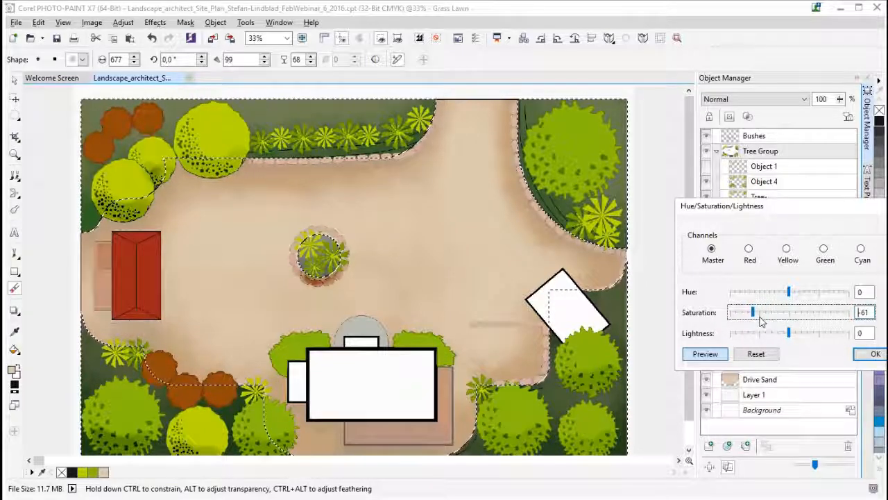
{"action": "left_click", "coordinate": [762, 316]}
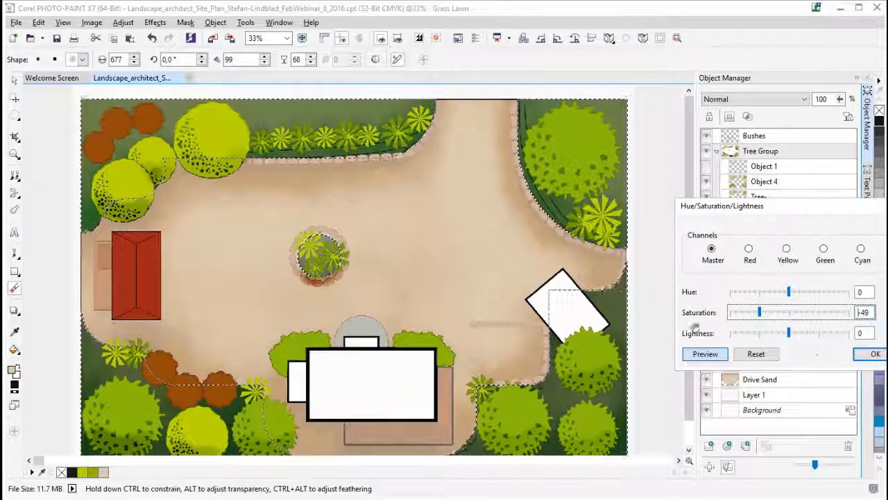
{"action": "left_click", "coordinate": [769, 314]}
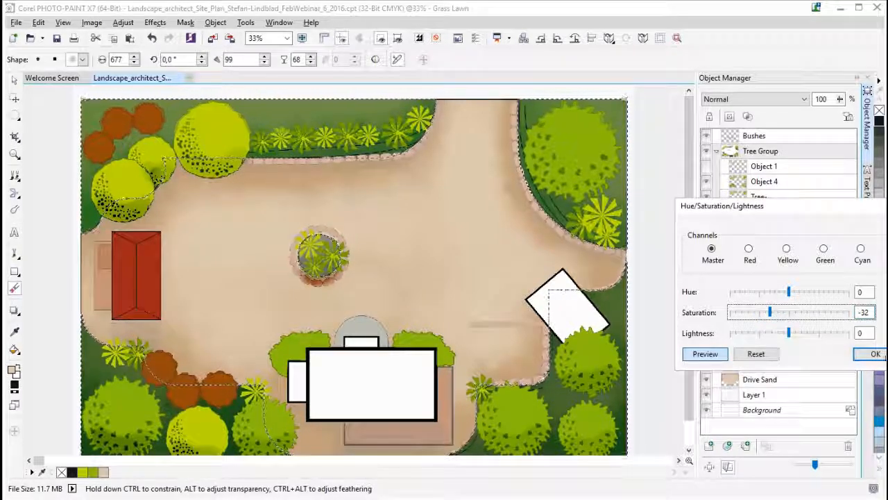
{"action": "left_click", "coordinate": [876, 354]}
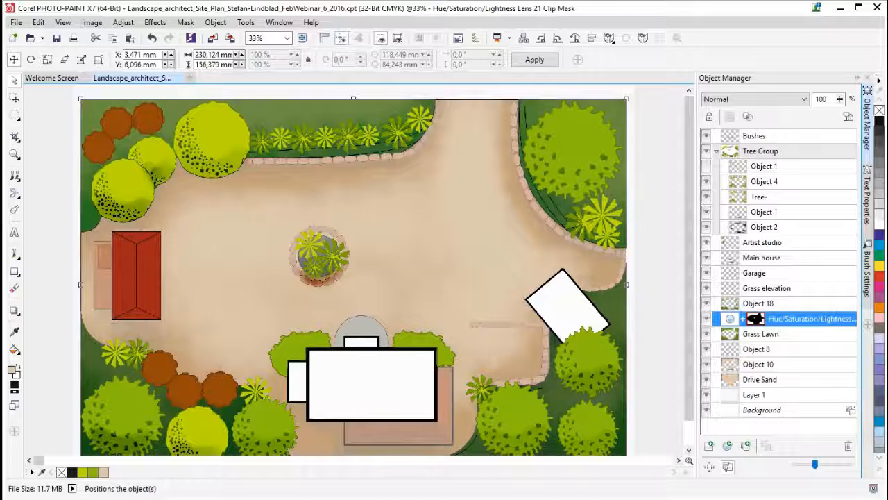
- Save the site plan with its lawn lens and zoom in on the terrace area around the main house
{"action": "key", "text": "ctrl+s"}
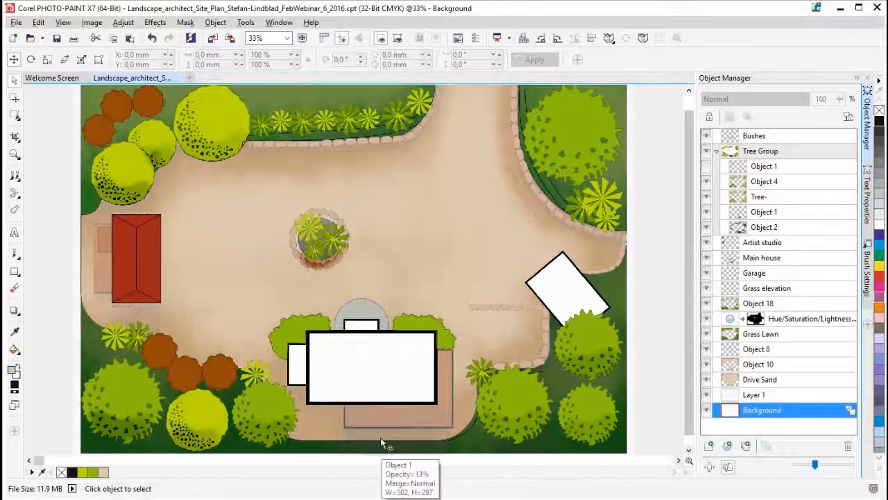
{"action": "scroll", "coordinate": [381, 438], "scroll_direction": "up", "scroll_amount": 1}
{"action": "scroll", "coordinate": [403, 377], "scroll_direction": "up", "scroll_amount": 1}
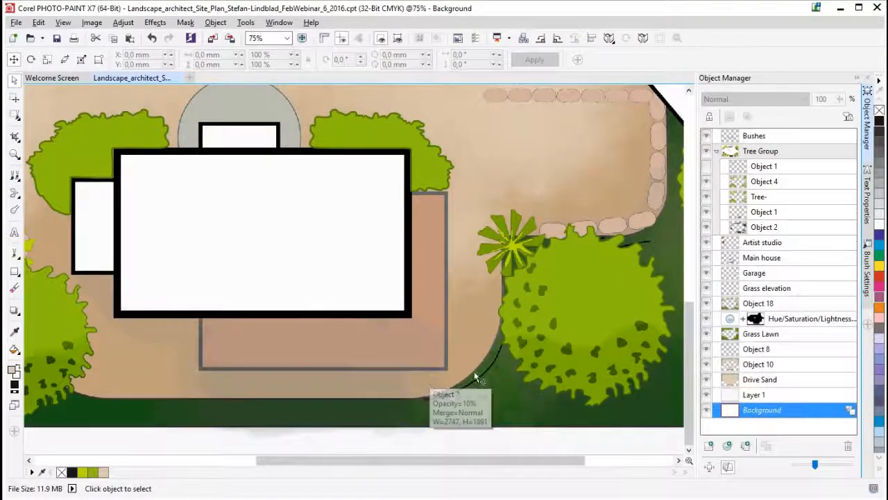
{"action": "left_click", "coordinate": [155, 22]}
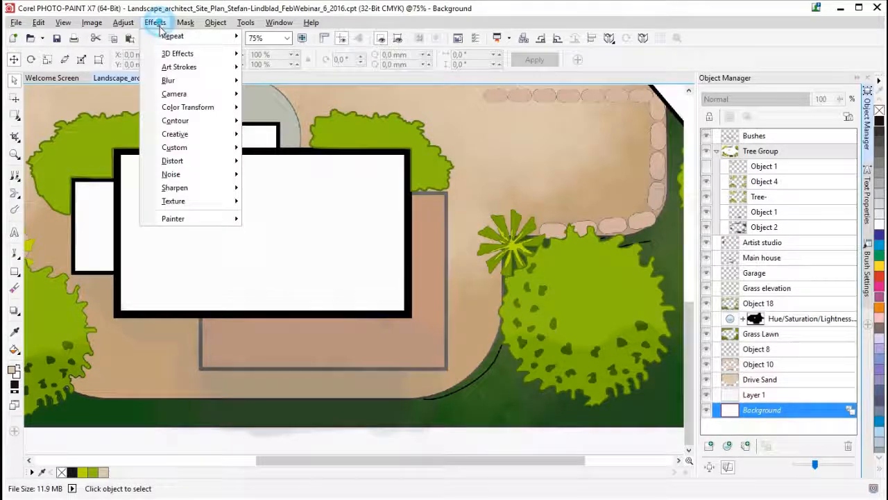
{"action": "mouse_move", "coordinate": [175, 202]}
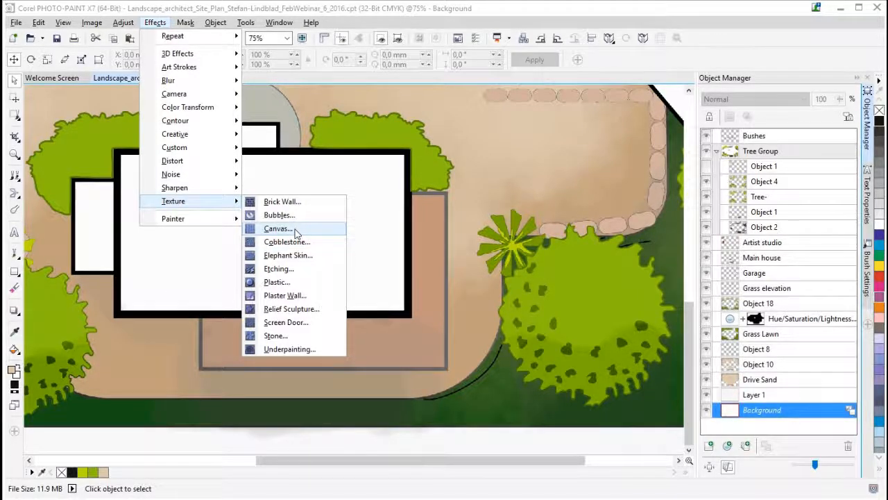
{"action": "left_click", "coordinate": [481, 10]}
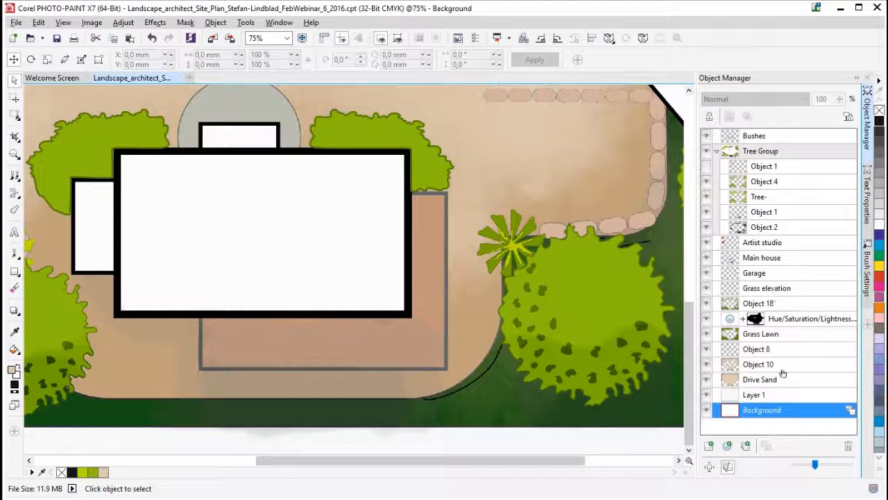
- Select the Main house object that holds the terrace and toggle its visibility to check what it contains
{"action": "left_click", "coordinate": [430, 234]}
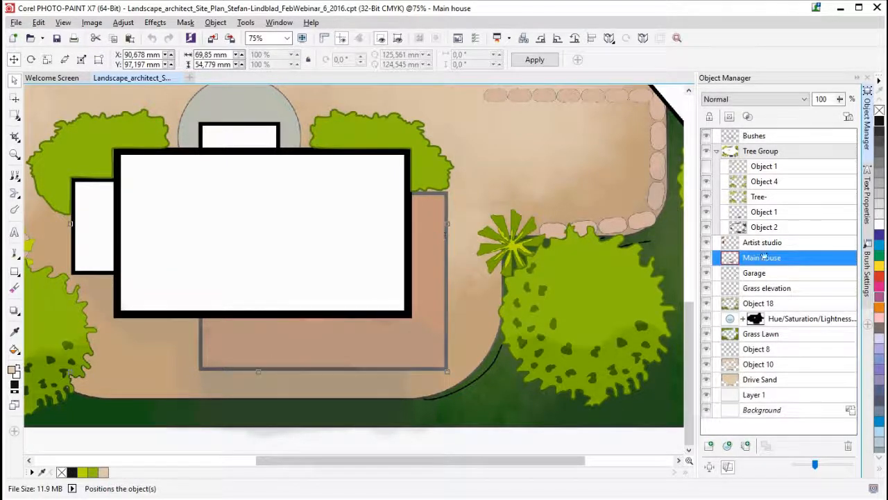
{"action": "left_click", "coordinate": [706, 259]}
{"action": "left_click", "coordinate": [706, 259]}
{"action": "left_click", "coordinate": [706, 258]}
{"action": "left_click", "coordinate": [707, 260]}
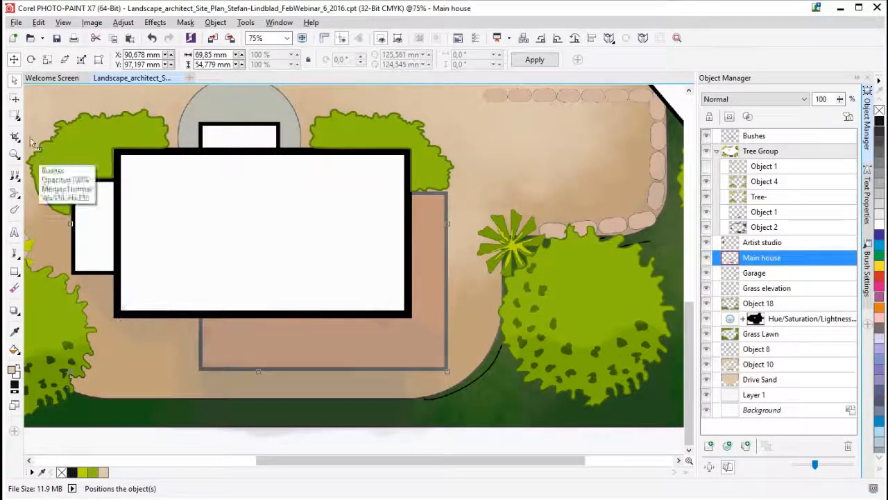
- Mask the L-shaped terrace below and beside the main house with overlapping additive Rectangle masks inside its grey border
{"action": "left_click", "coordinate": [16, 117]}
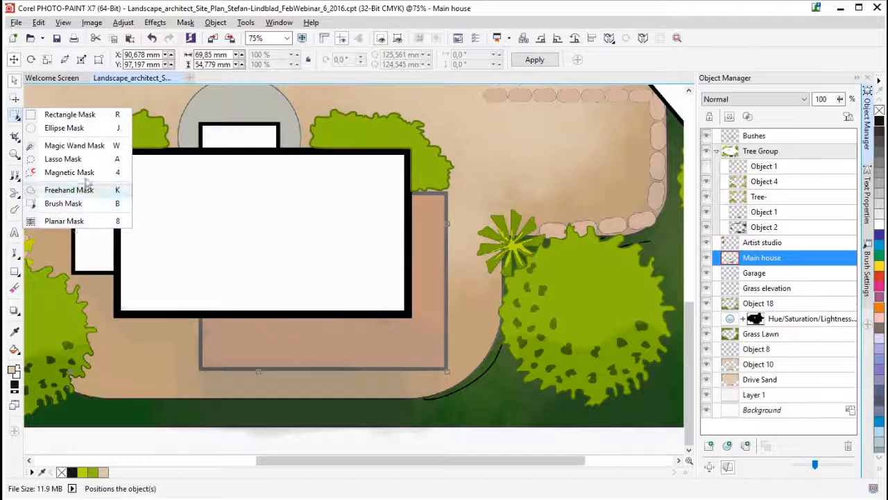
{"action": "left_click", "coordinate": [72, 117]}
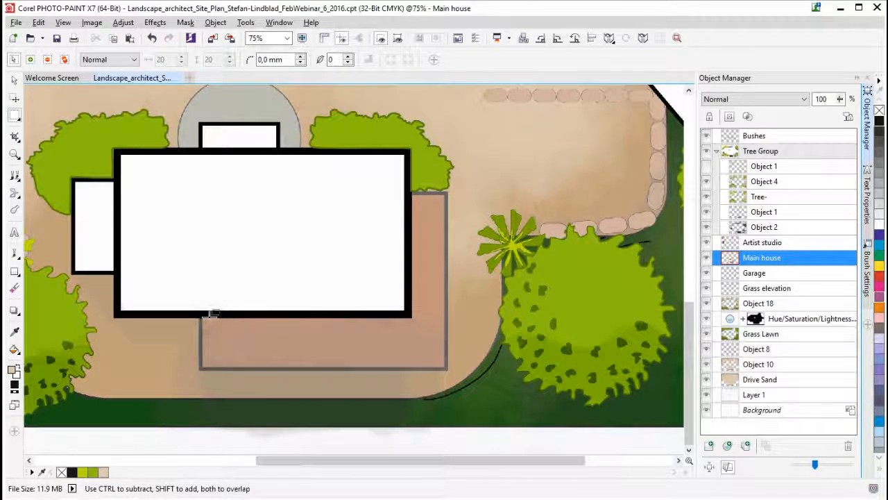
{"action": "left_click", "coordinate": [15, 115]}
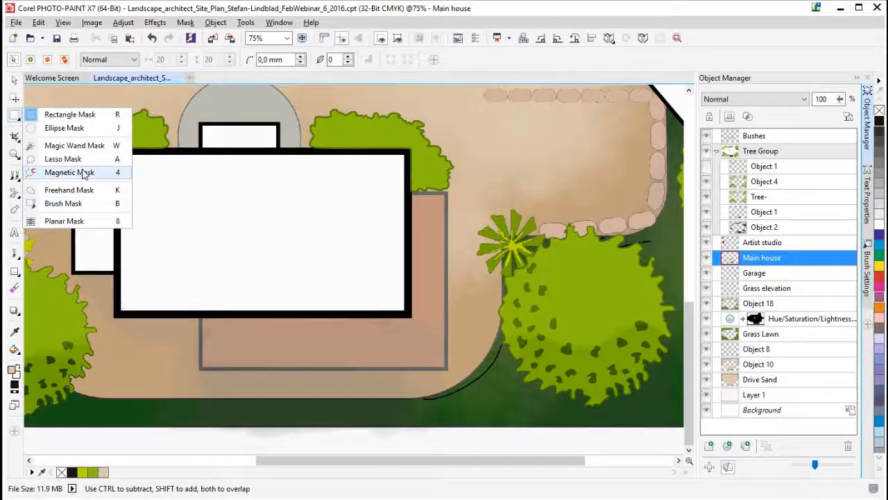
{"action": "left_click", "coordinate": [81, 115]}
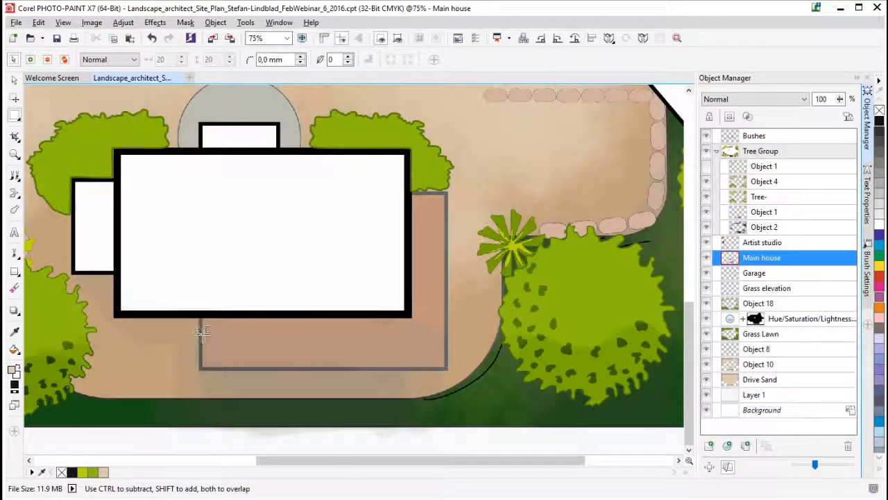
{"action": "left_click_drag", "start_coordinate": [203, 318], "coordinate": [203, 317]}
{"action": "left_click_drag", "start_coordinate": [240, 340], "coordinate": [362, 355]}
{"action": "left_click_drag", "start_coordinate": [427, 359], "coordinate": [445, 364]}
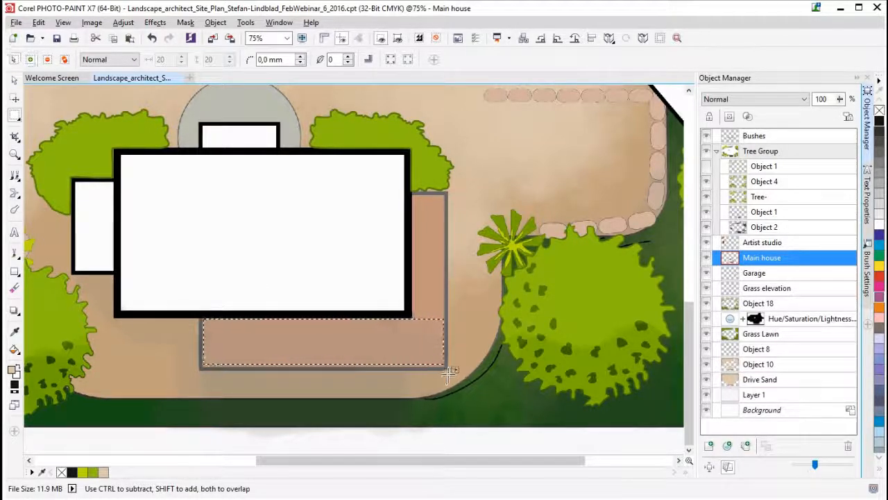
{"action": "left_click_drag", "start_coordinate": [412, 195], "coordinate": [450, 368]}
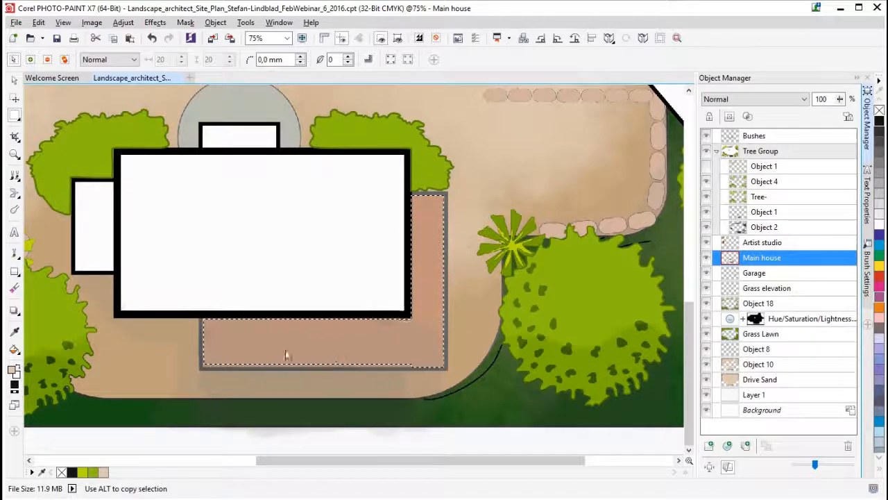
{"action": "left_click_drag", "start_coordinate": [199, 312], "coordinate": [444, 366]}
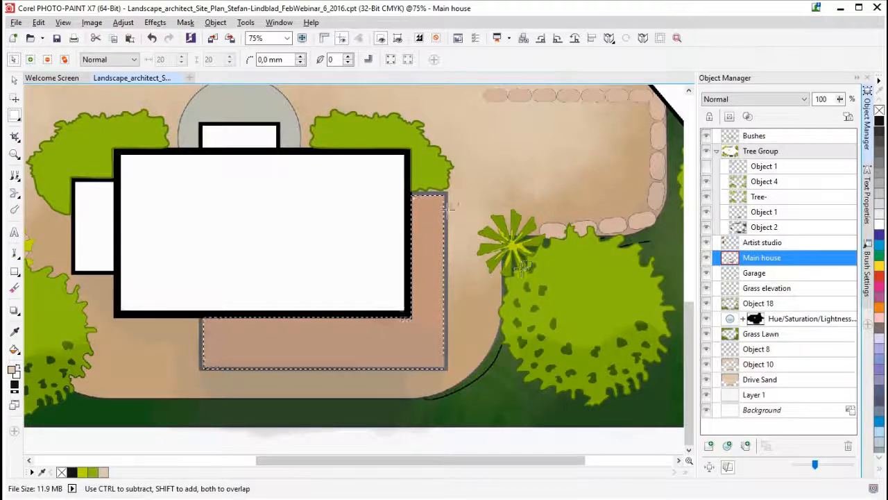
- Copy the masked terrace to a new object above Main house and put both objects in one group
{"action": "key", "text": "ctrl+Up"}
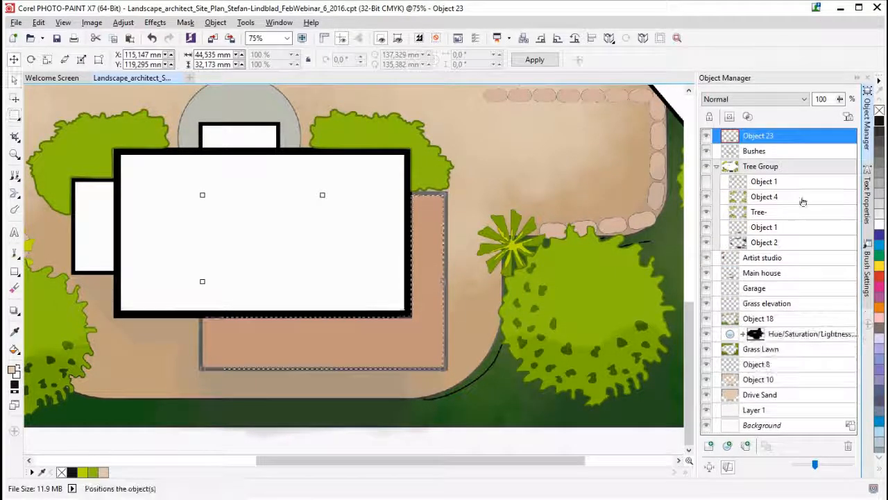
{"action": "left_click_drag", "start_coordinate": [771, 136], "coordinate": [787, 275]}
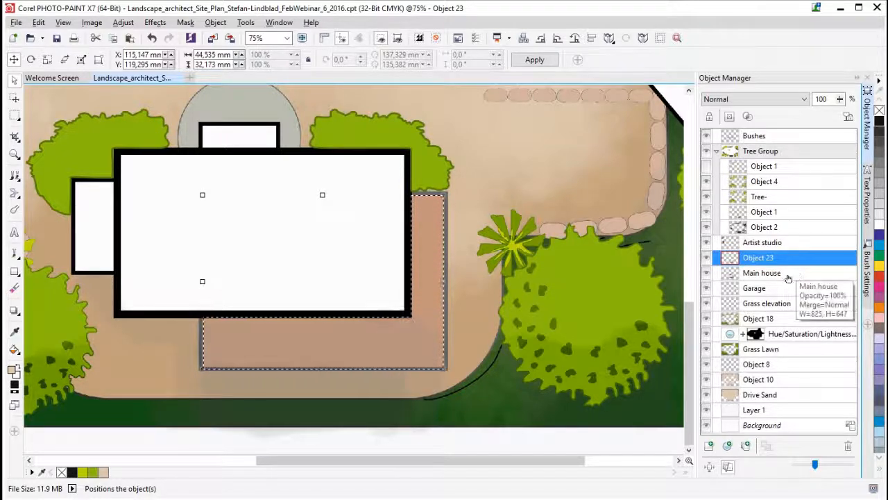
{"action": "left_click", "coordinate": [767, 274]}
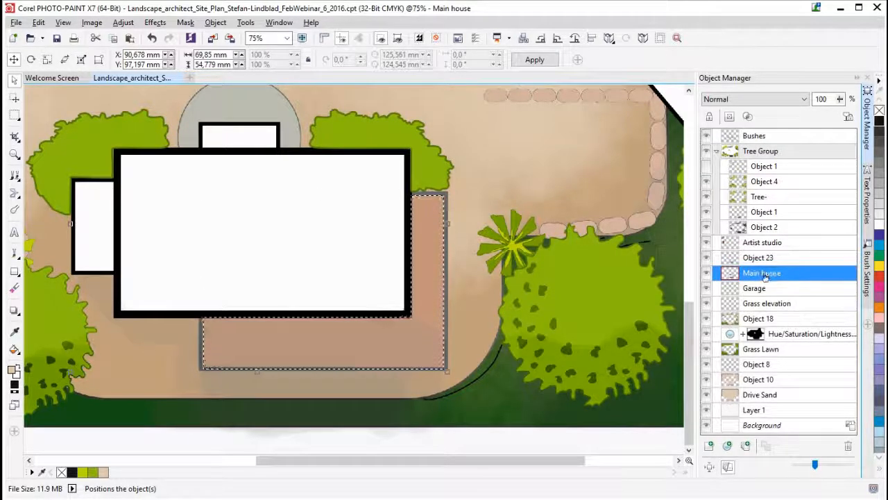
{"action": "right_click", "coordinate": [765, 276]}
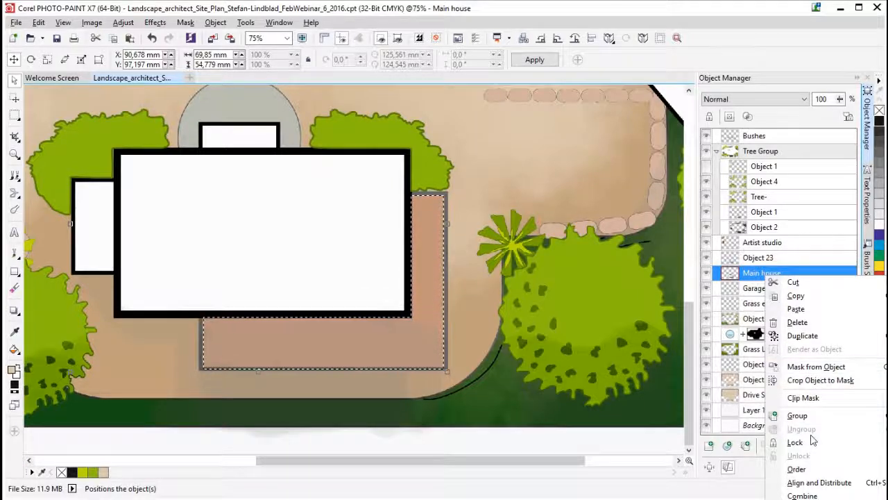
{"action": "left_click", "coordinate": [798, 415]}
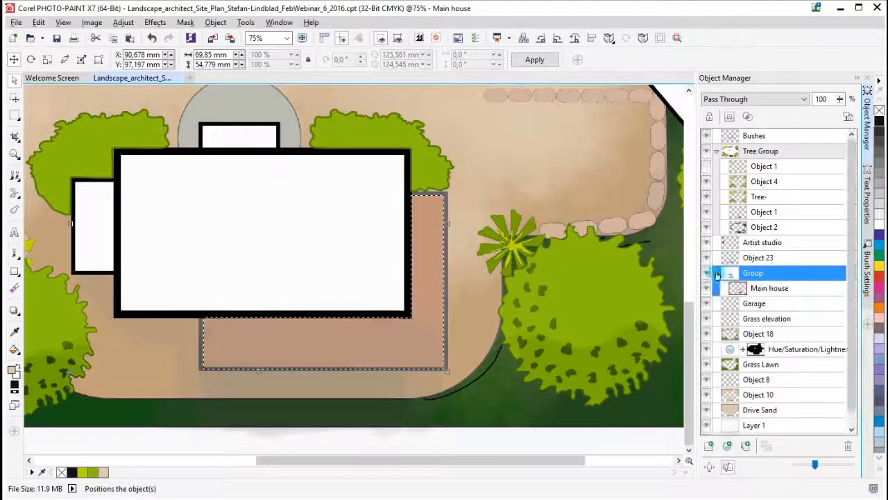
{"action": "left_click", "coordinate": [759, 257]}
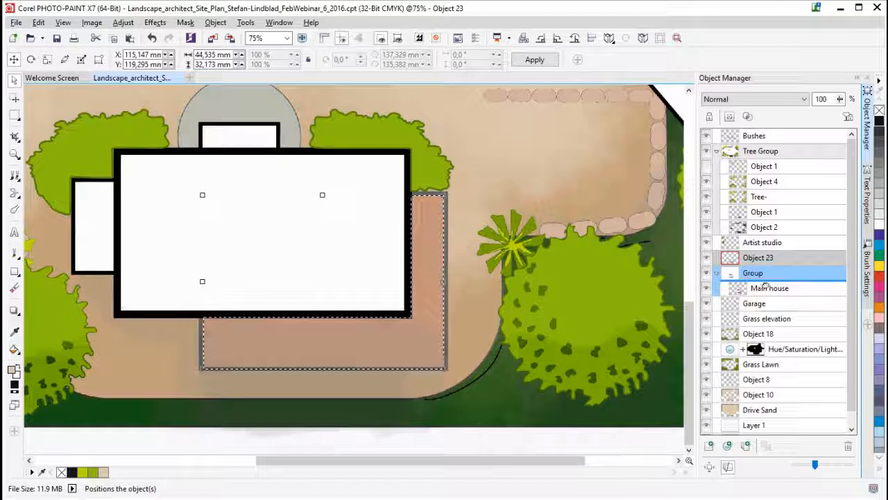
{"action": "left_click_drag", "start_coordinate": [766, 290], "coordinate": [763, 286]}
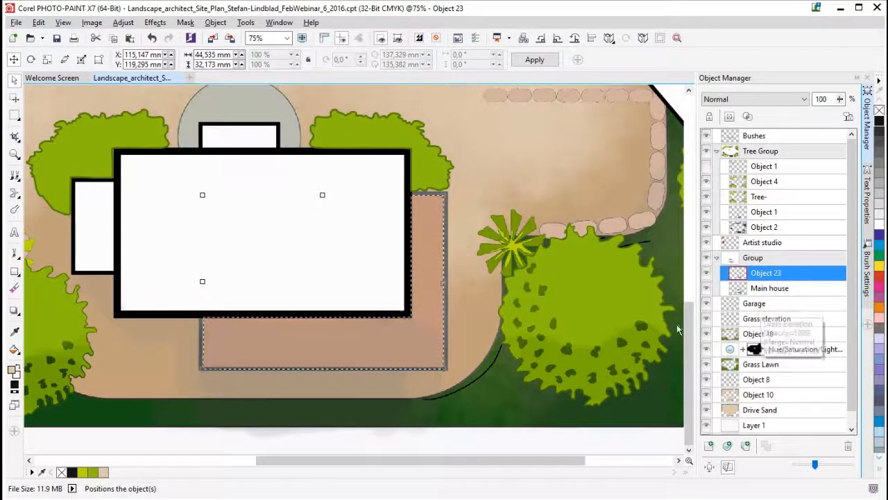
- Start a Canvas texture effect on the copied terrace object and reset its settings to the defaults
{"action": "left_click", "coordinate": [154, 22]}
{"action": "mouse_move", "coordinate": [178, 203]}
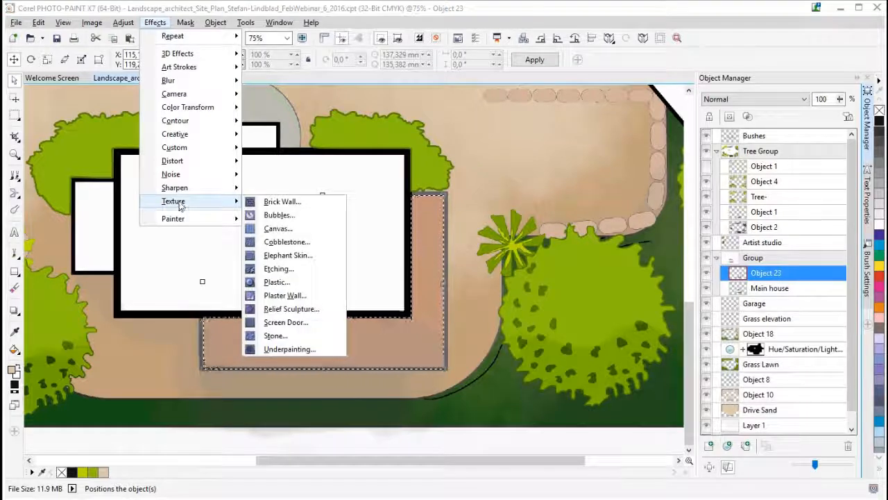
{"action": "left_click", "coordinate": [297, 231]}
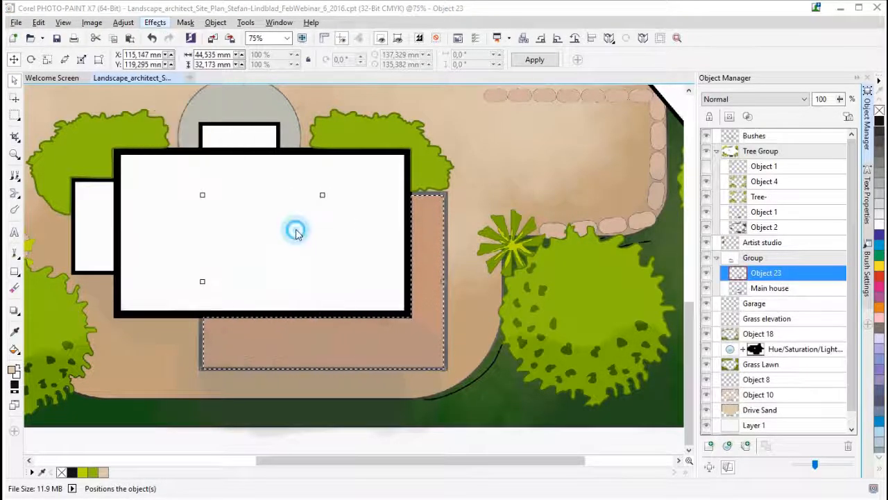
{"action": "left_click_drag", "start_coordinate": [821, 216], "coordinate": [623, 122]}
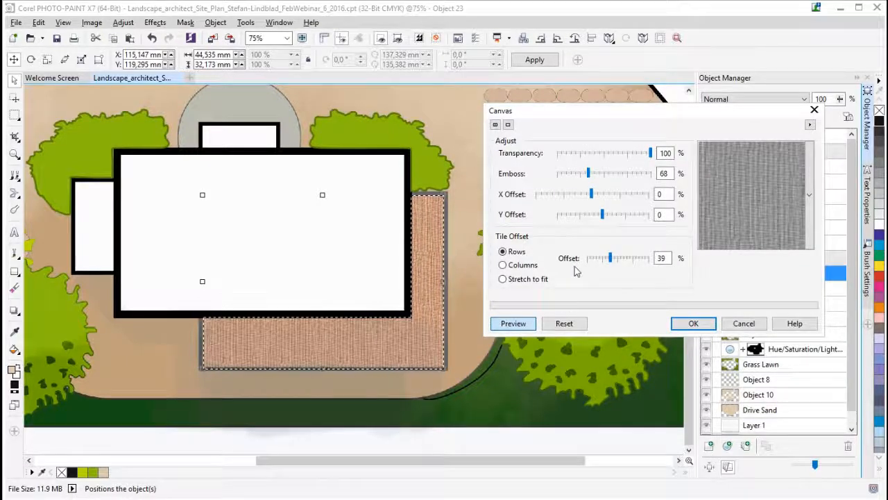
{"action": "left_click", "coordinate": [564, 325]}
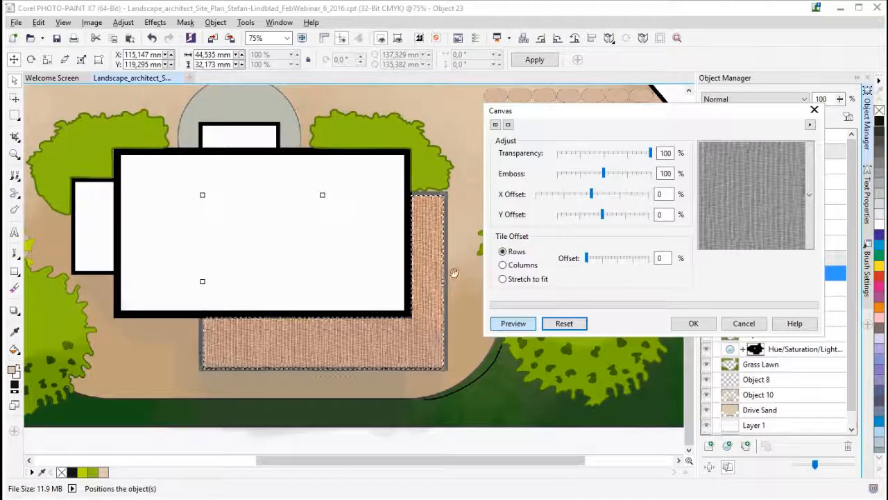
- Look through the canvas pattern choices, keep the current weave, and apply the Canvas effect with Emboss at 60%
{"action": "left_click", "coordinate": [809, 195]}
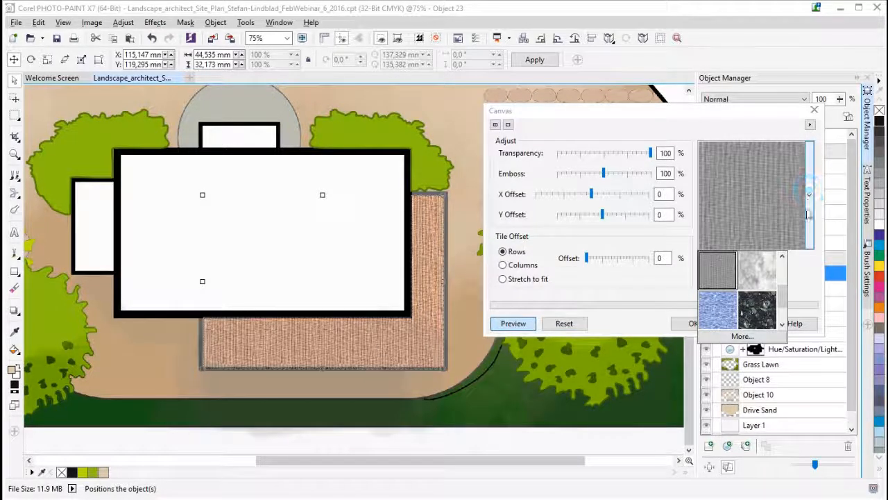
{"action": "left_click", "coordinate": [783, 291]}
{"action": "left_click_drag", "start_coordinate": [783, 291], "coordinate": [782, 264]}
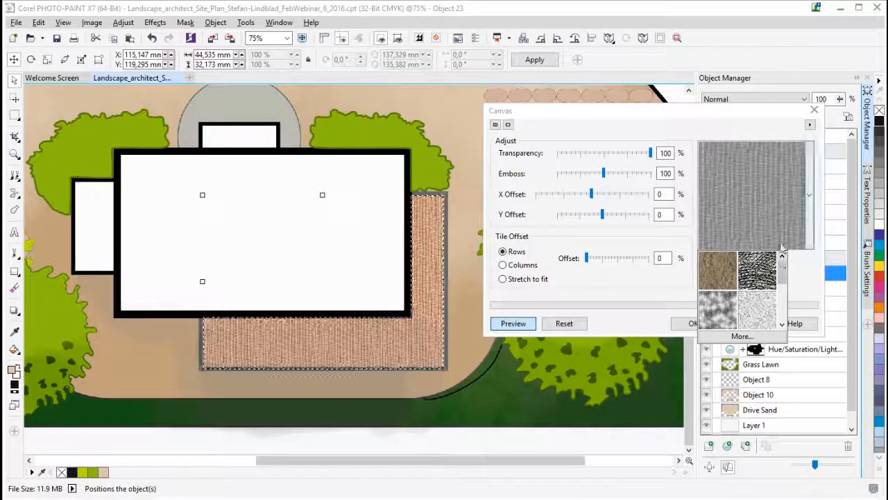
{"action": "left_click", "coordinate": [811, 217]}
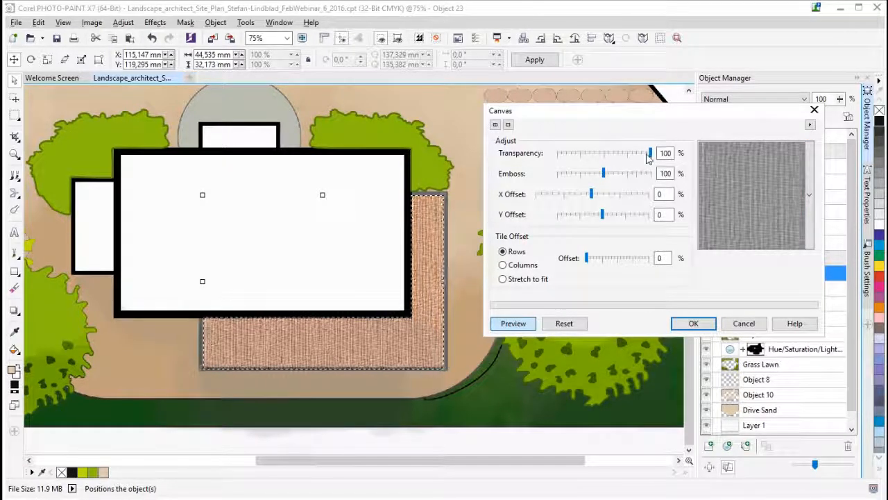
{"action": "left_click", "coordinate": [594, 175]}
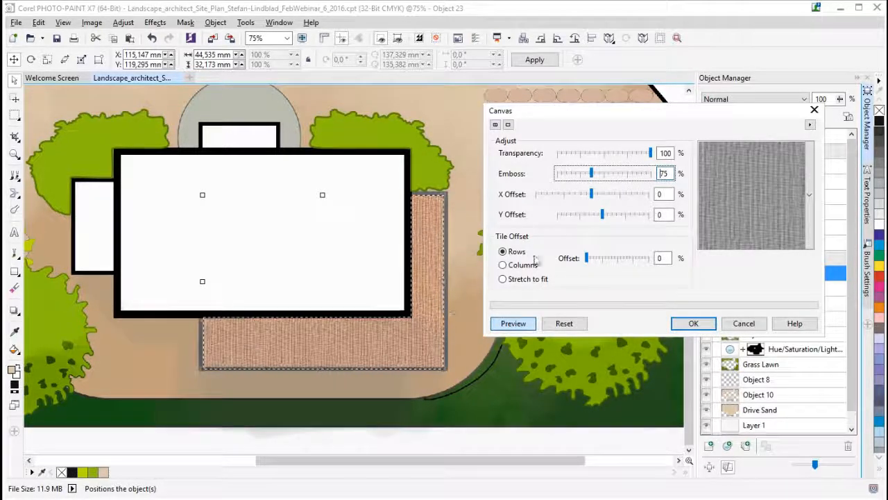
{"action": "left_click", "coordinate": [584, 177]}
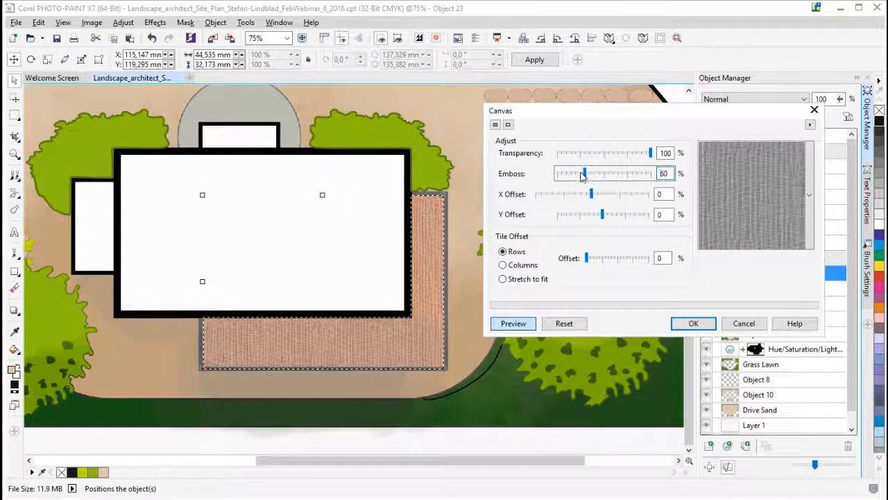
{"action": "left_click", "coordinate": [694, 324]}
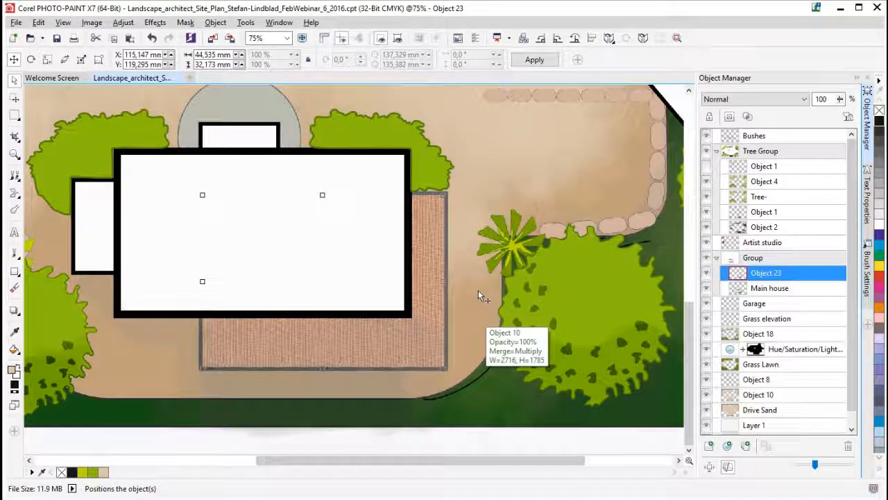
- Add a new empty object directly above Object 10 in the object stack
{"action": "scroll", "coordinate": [478, 286], "scroll_direction": "down", "scroll_amount": 2}
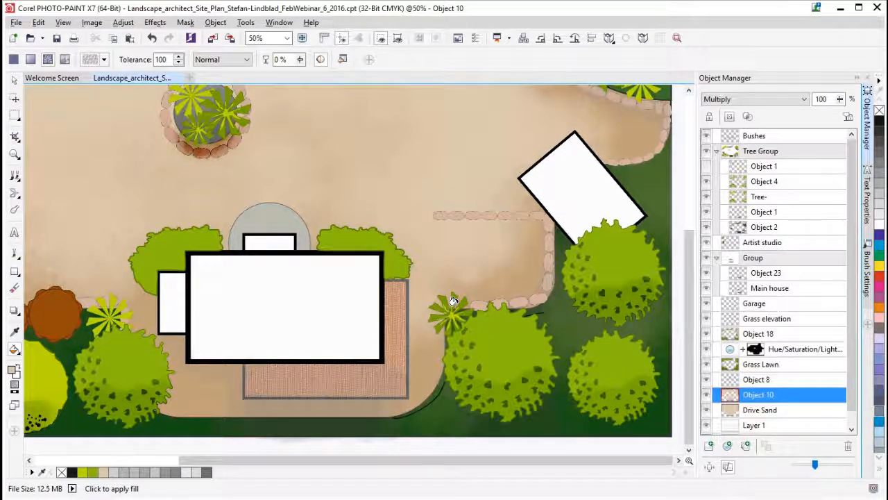
{"action": "left_click", "coordinate": [709, 447]}
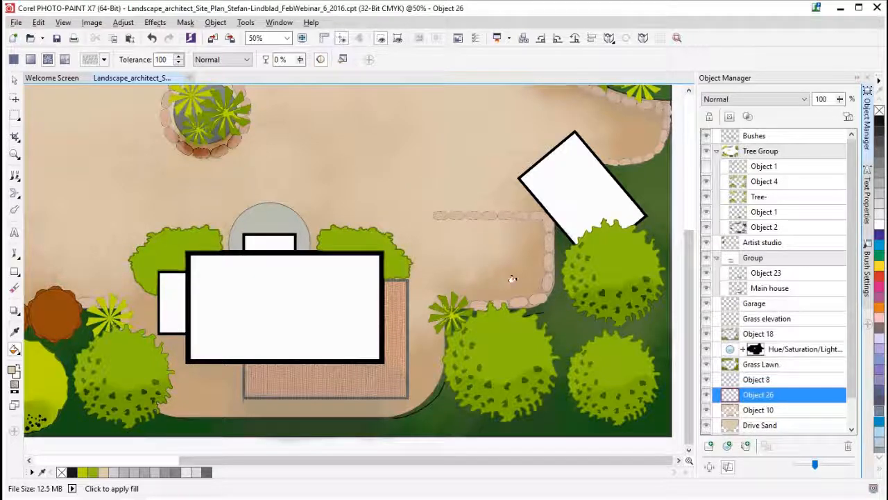
- Review the bitmap pattern settings in the Edit Fill dialog and close it without changes
{"action": "double_click", "coordinate": [16, 348]}
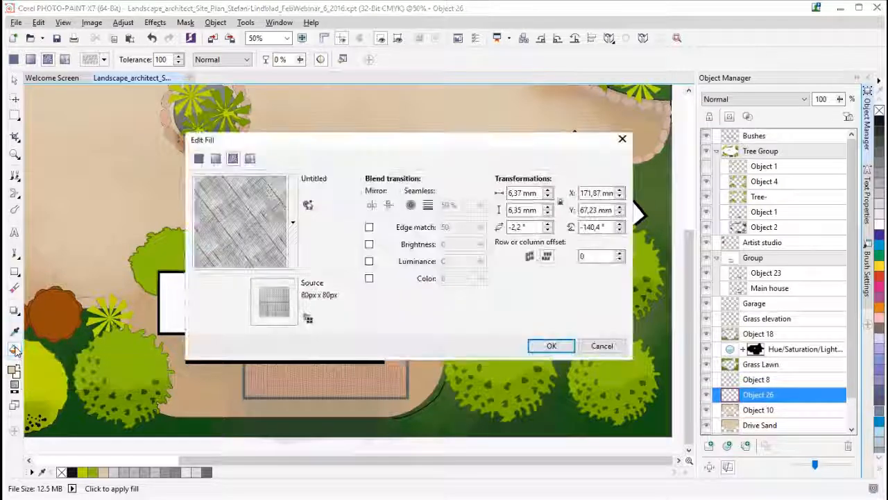
{"action": "mouse_move", "coordinate": [271, 137]}
{"action": "left_mouse_down"}
{"action": "mouse_move", "coordinate": [321, 141]}
{"action": "mouse_move", "coordinate": [278, 148]}
{"action": "left_mouse_up"}
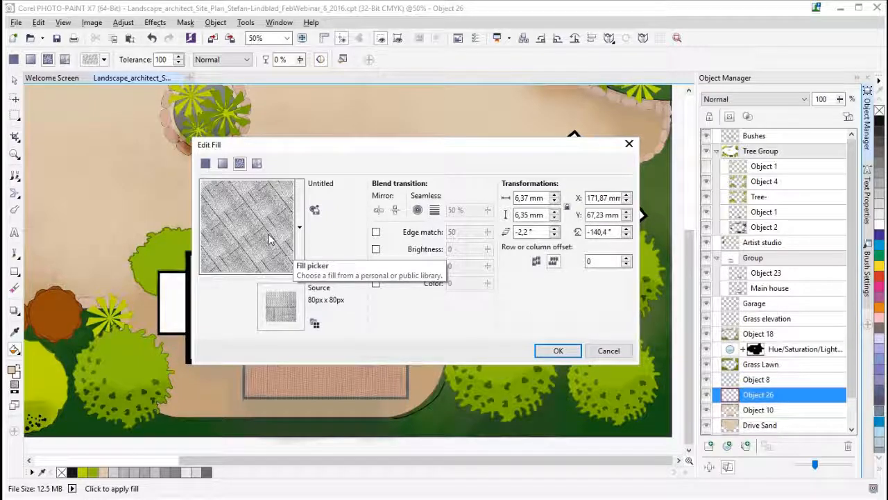
{"action": "left_click", "coordinate": [629, 143]}
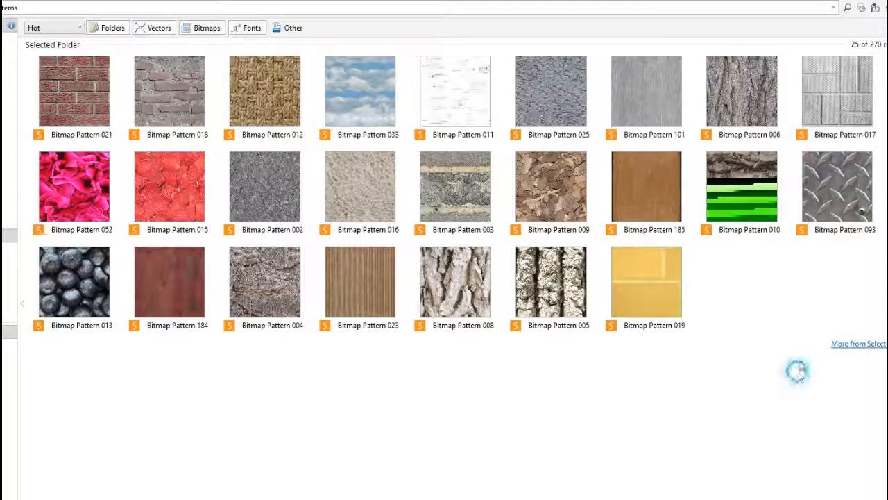
- Open Bitmap Pattern 017 from the selected pattern folder as an image in Corel PHOTO-PAINT
{"action": "mouse_move", "coordinate": [836, 94]}
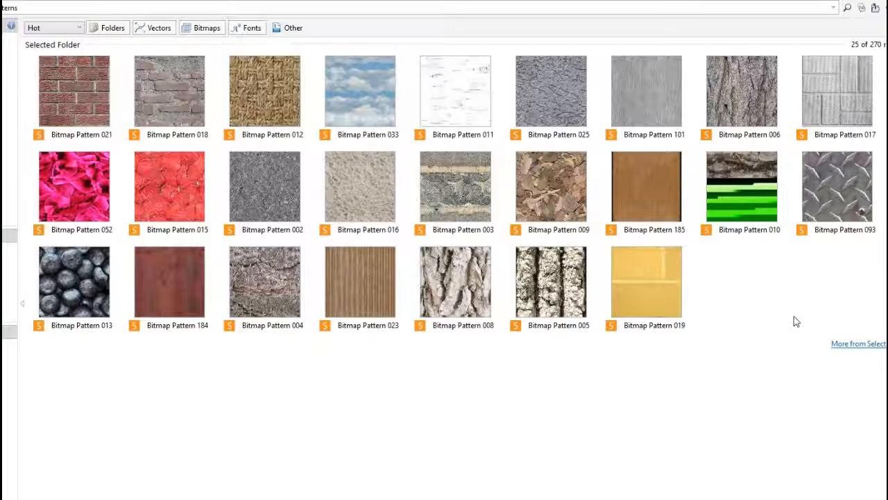
{"action": "right_click", "coordinate": [835, 96]}
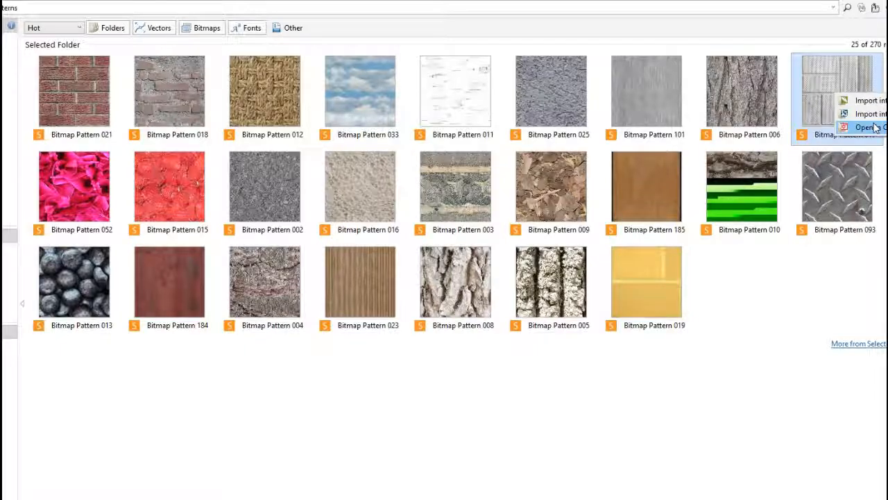
{"action": "left_click", "coordinate": [876, 127]}
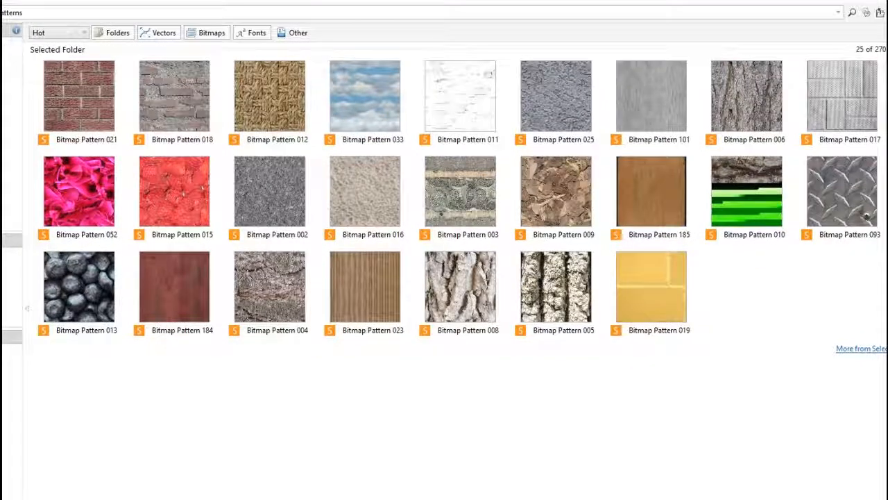
- Load more results from the selected folder and look through the additional bitmap patterns
{"action": "left_click", "coordinate": [867, 348]}
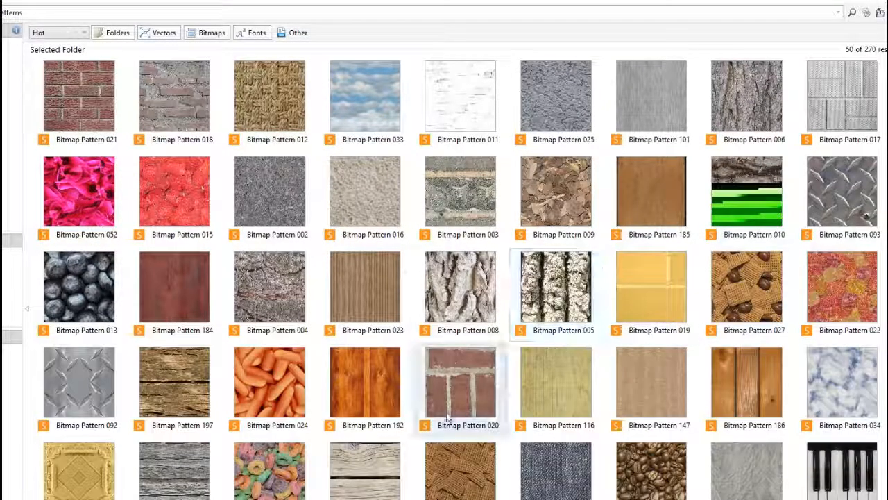
{"action": "scroll", "coordinate": [447, 412], "scroll_direction": "down", "scroll_amount": 1}
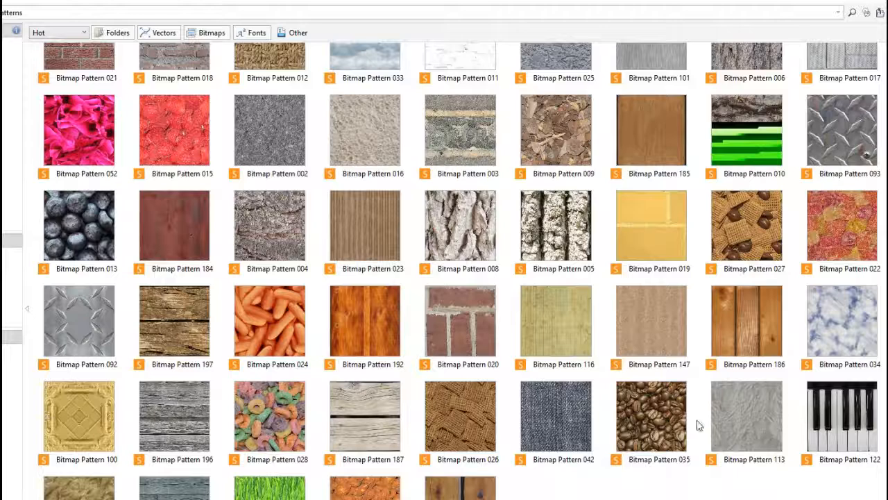
{"action": "scroll", "coordinate": [701, 427], "scroll_direction": "up", "scroll_amount": 1}
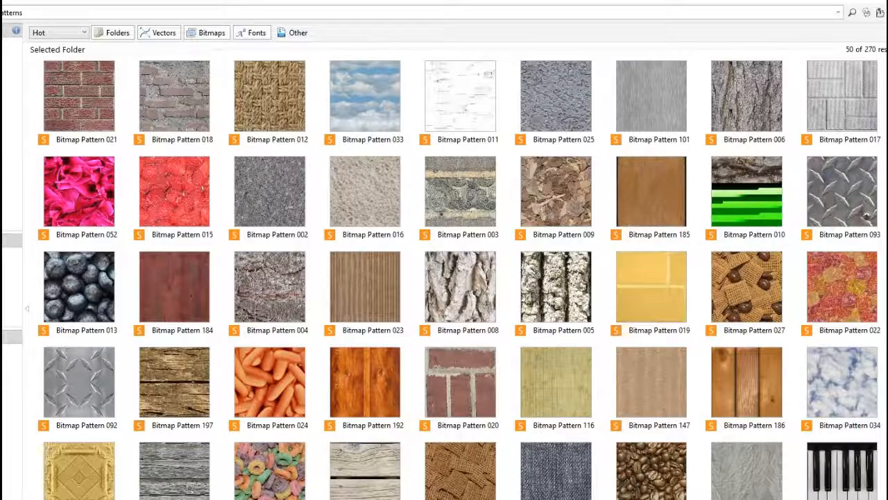
- Switch to Corel PHOTO-PAINT, save the opened pattern image over concrete_fill_1.cpt in the PP_Fills folder, and close it
{"action": "mouse_move", "coordinate": [265, 499]}
{"action": "left_click", "coordinate": [195, 490]}
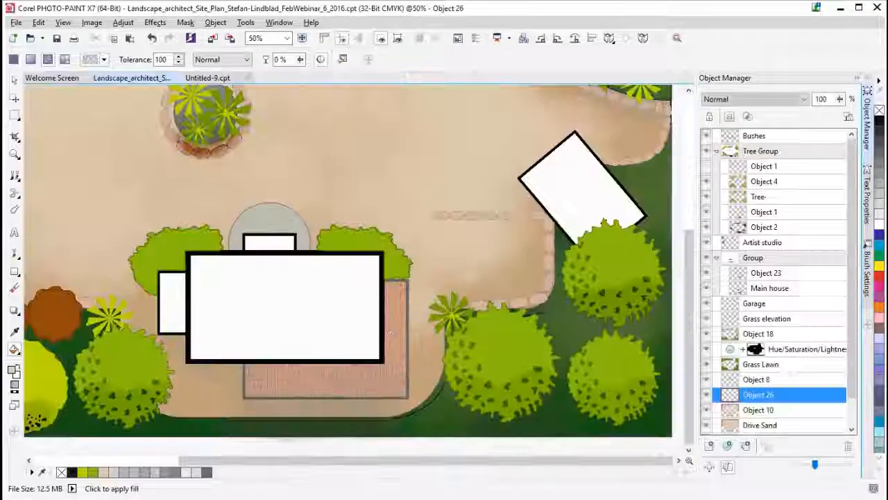
{"action": "left_click", "coordinate": [207, 78]}
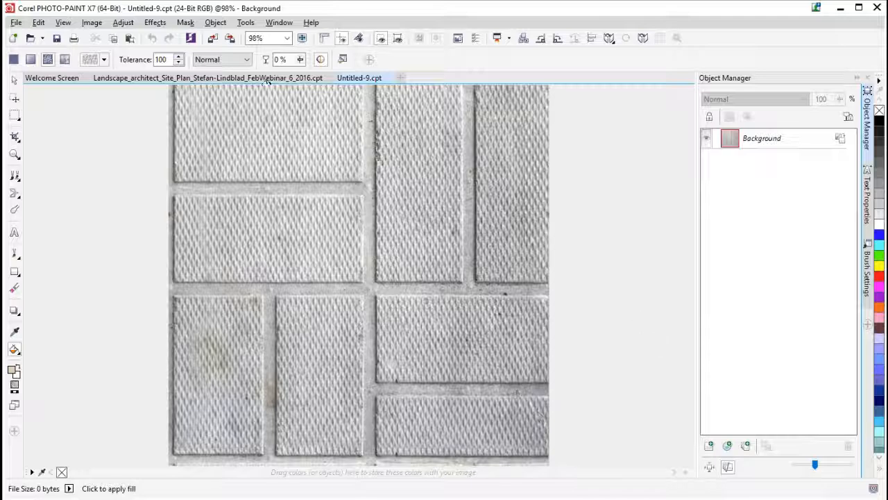
{"action": "left_click", "coordinate": [16, 22]}
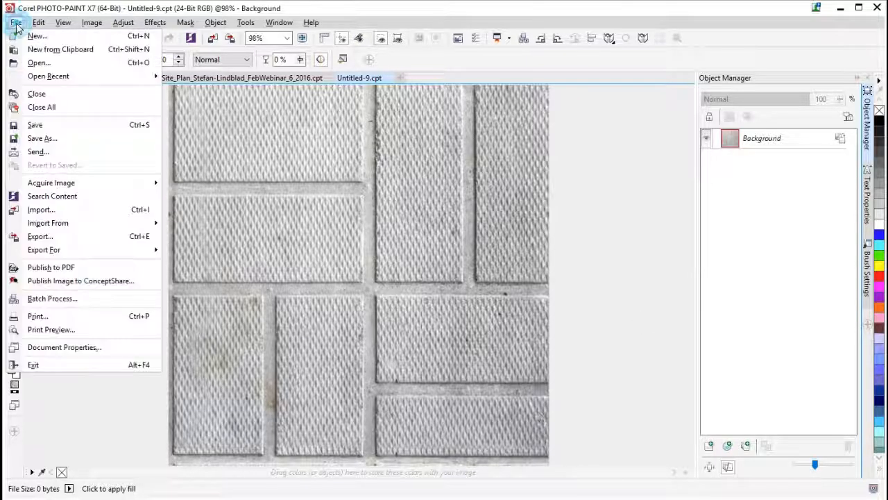
{"action": "left_click", "coordinate": [35, 125]}
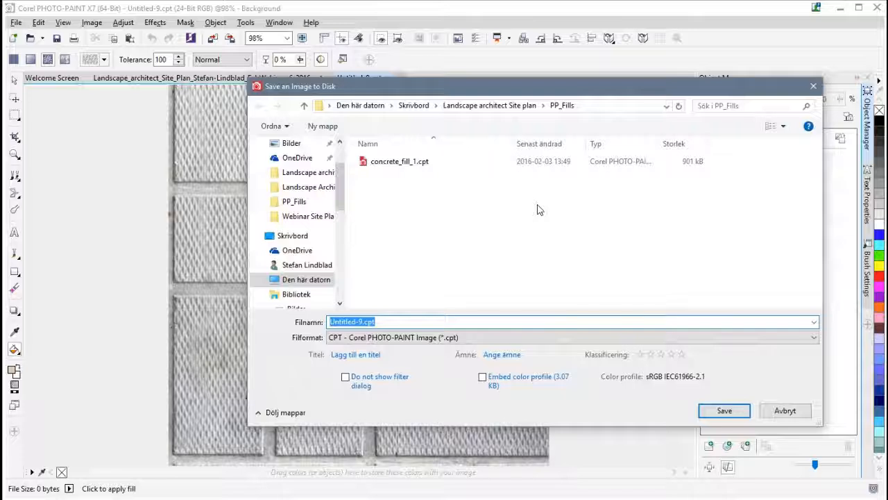
{"action": "left_click", "coordinate": [387, 167]}
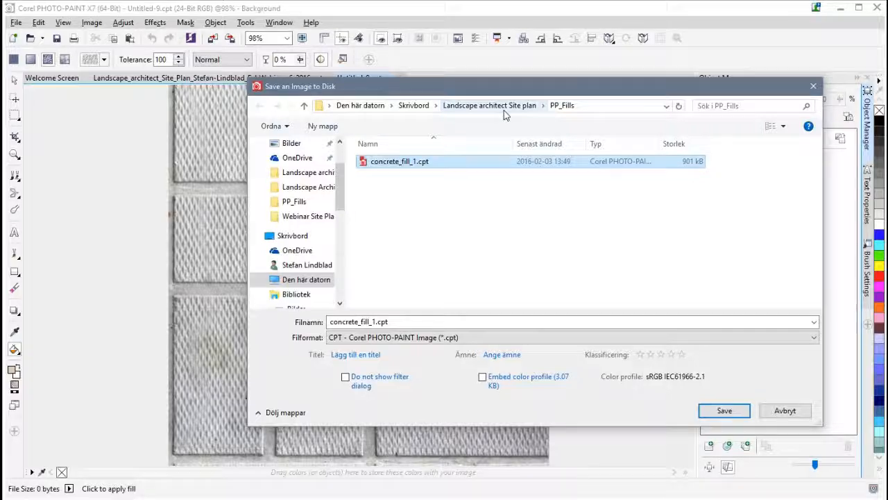
{"action": "left_click", "coordinate": [724, 411]}
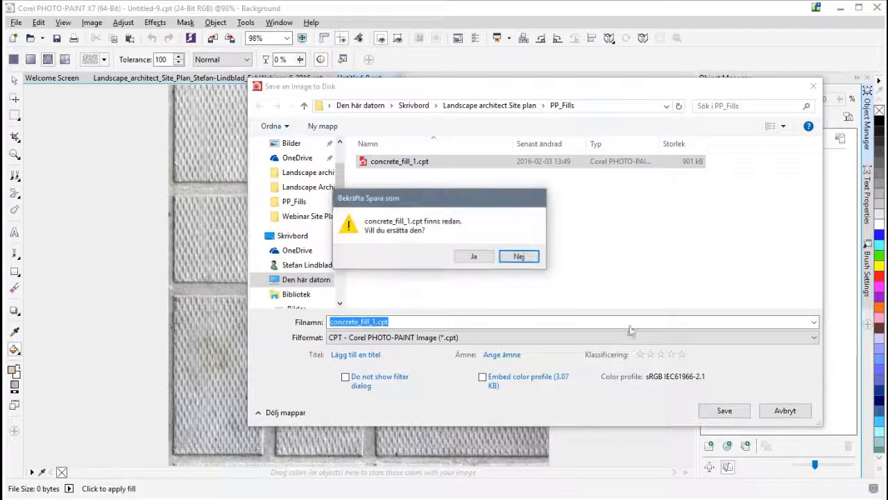
{"action": "left_click", "coordinate": [473, 262]}
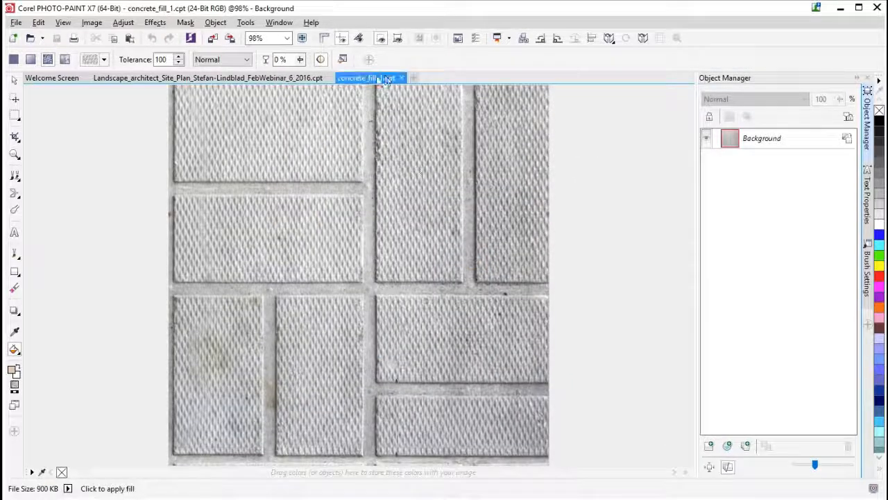
{"action": "left_click", "coordinate": [402, 78]}
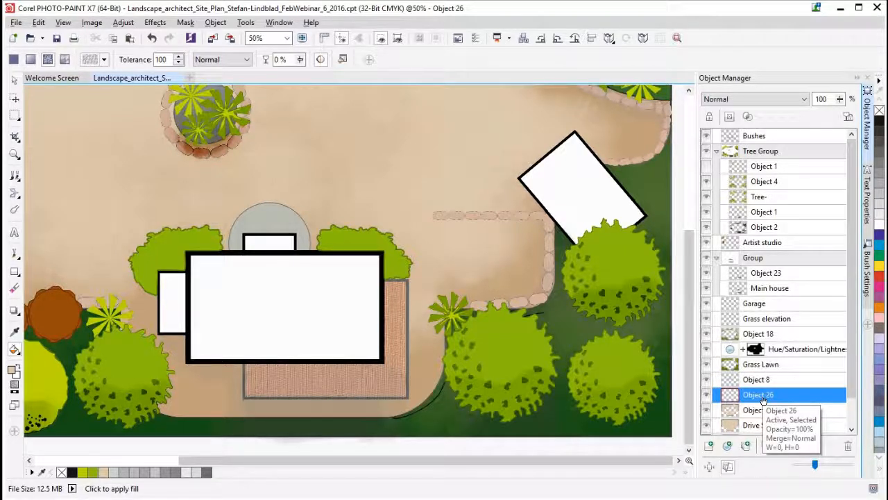
- Mask the stone-edged rectangular area below the rotated white building on Object 26 and activate the Fill tool
{"action": "left_click", "coordinate": [15, 115]}
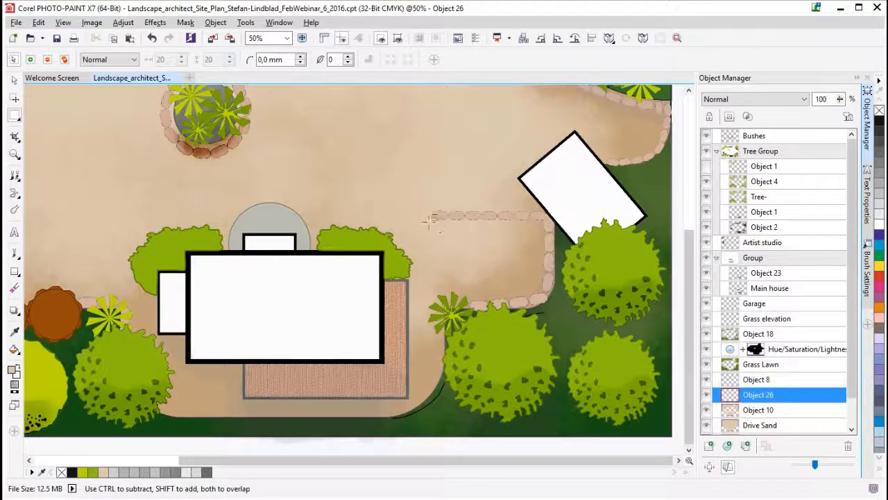
{"action": "left_click_drag", "start_coordinate": [432, 215], "coordinate": [547, 300]}
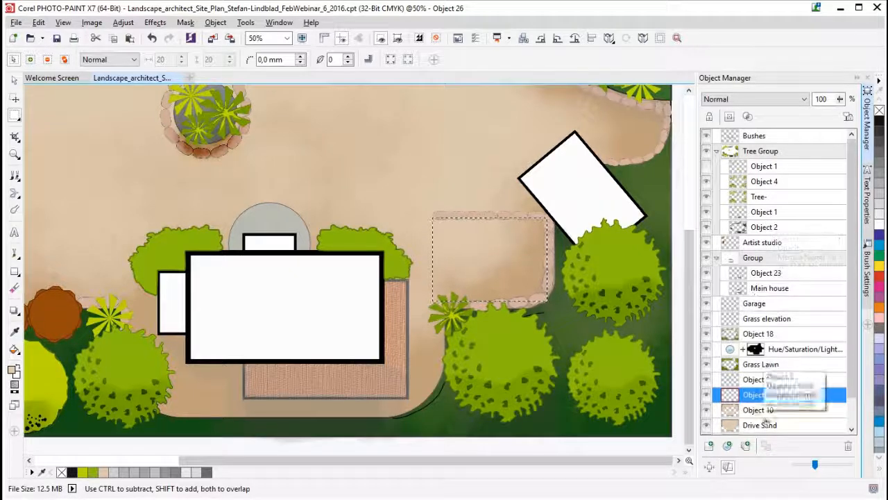
{"action": "left_click", "coordinate": [15, 350]}
{"action": "left_click", "coordinate": [48, 347]}
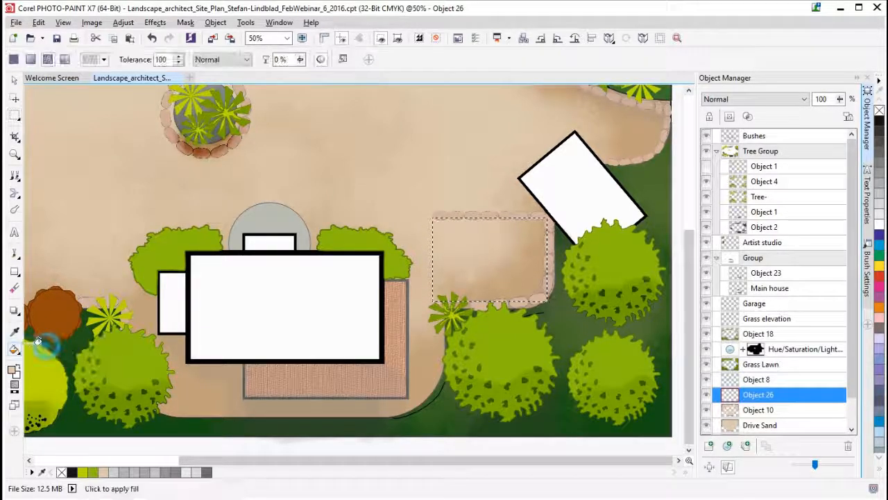
- Set the bitmap fill's tile source to concrete_fill_1.cpt and fill the masked rectangle with that paving pattern
{"action": "double_click", "coordinate": [14, 352]}
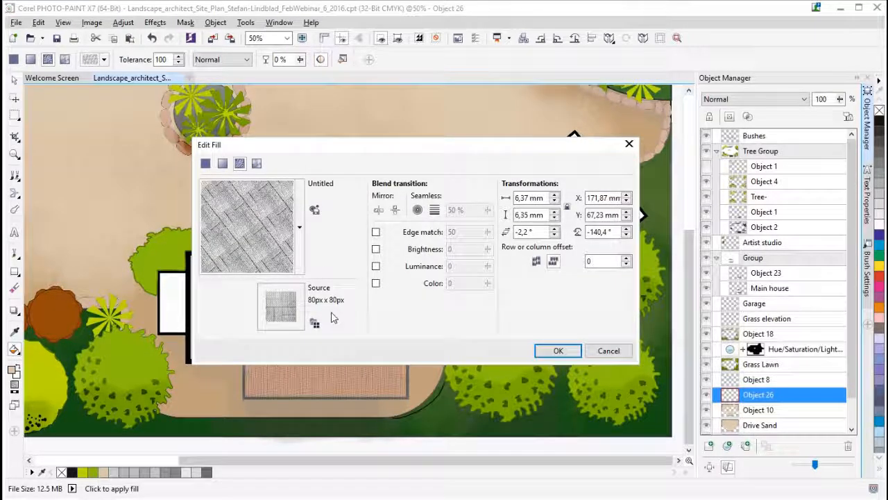
{"action": "left_click", "coordinate": [299, 232]}
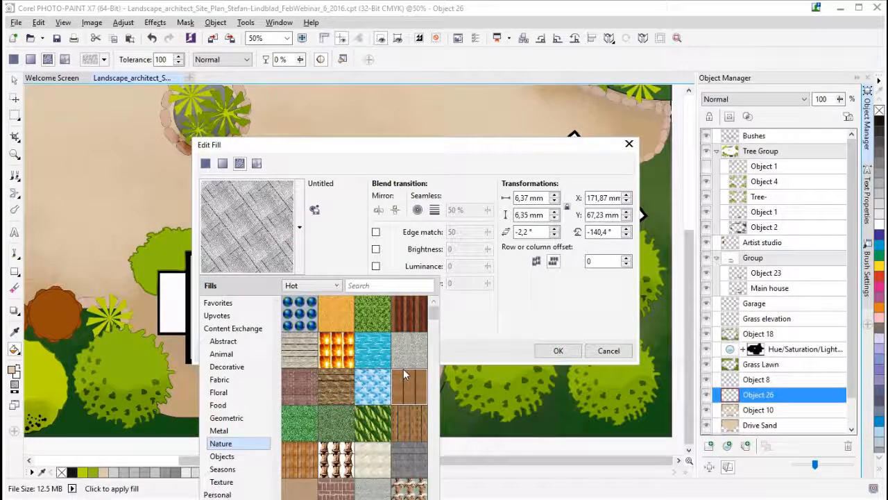
{"action": "left_click", "coordinate": [339, 237]}
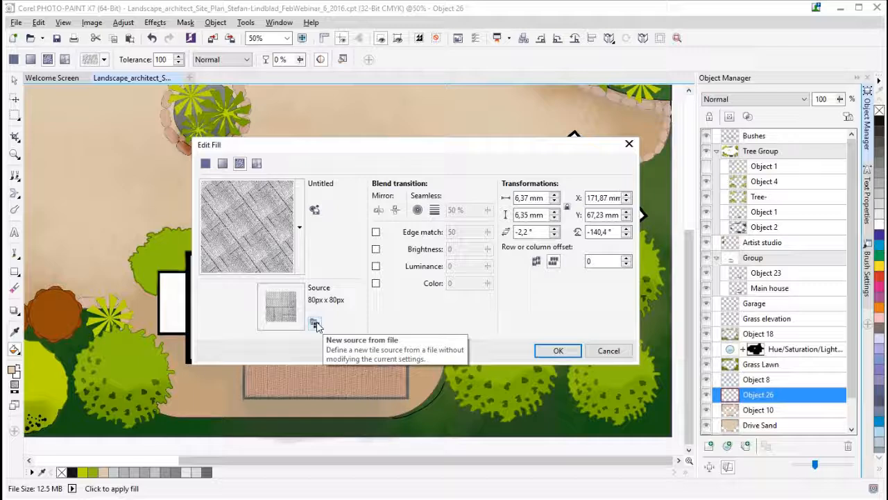
{"action": "left_click", "coordinate": [316, 324]}
{"action": "left_click", "coordinate": [400, 182]}
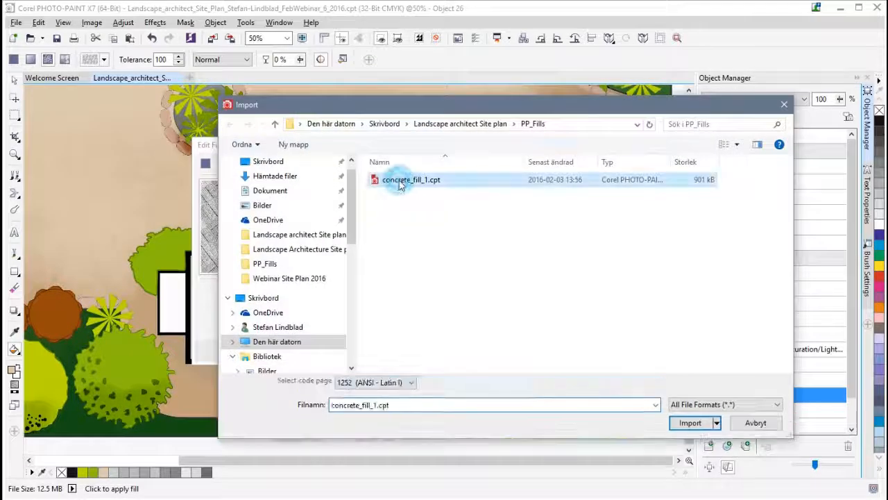
{"action": "left_click", "coordinate": [690, 424]}
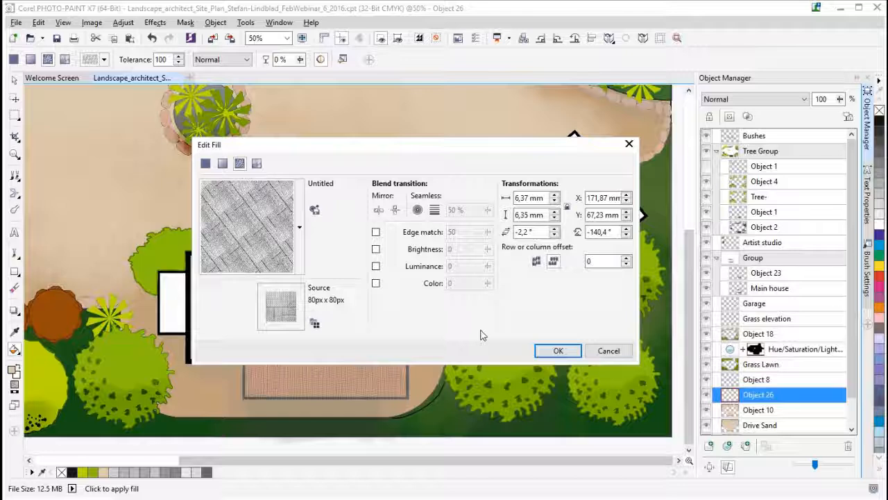
{"action": "left_click", "coordinate": [559, 351]}
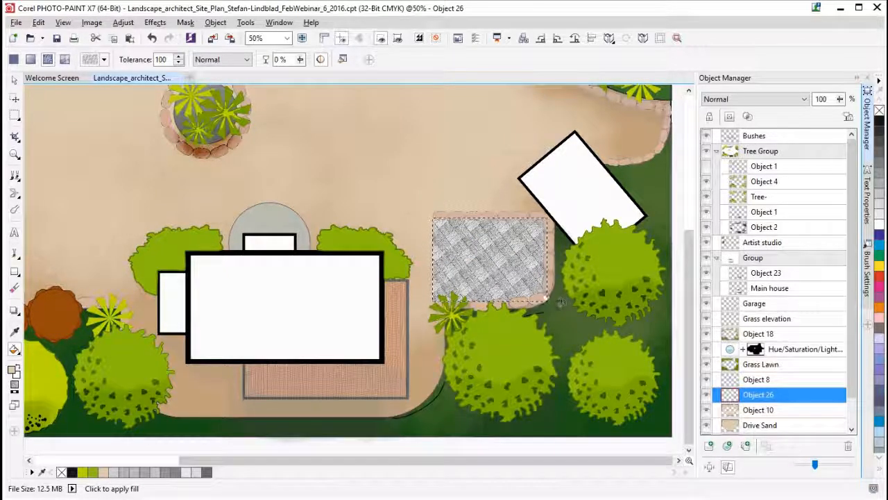
- Re-create the bitmap pattern in the masked rectangle with the Interactive Fill tool, adjusting the size and angle of its small diagonal tiles
{"action": "scroll", "coordinate": [561, 304], "scroll_direction": "up", "scroll_amount": 1}
{"action": "scroll", "coordinate": [343, 212], "scroll_direction": "up", "scroll_amount": 1}
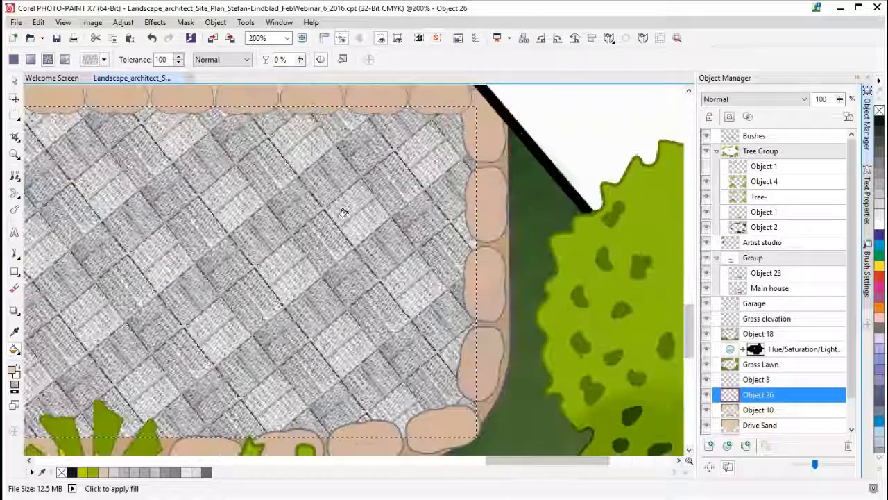
{"action": "scroll", "coordinate": [342, 213], "scroll_direction": "down", "scroll_amount": 1}
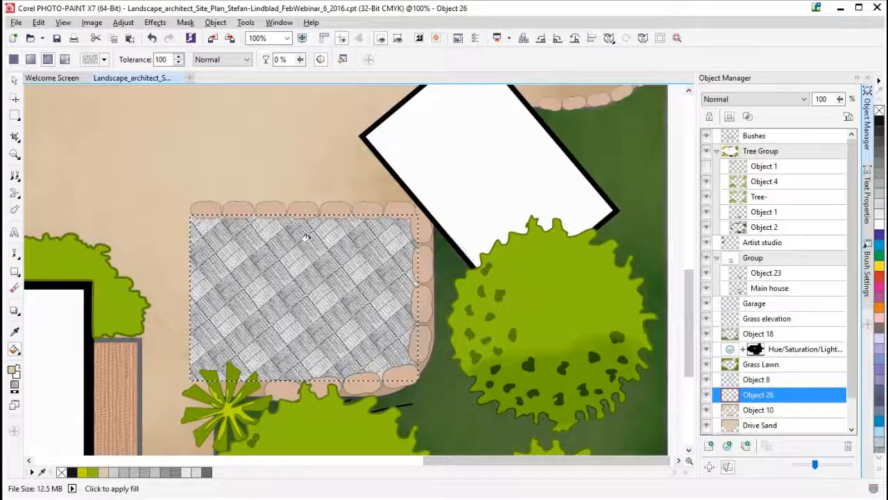
{"action": "scroll", "coordinate": [305, 238], "scroll_direction": "down", "scroll_amount": 1}
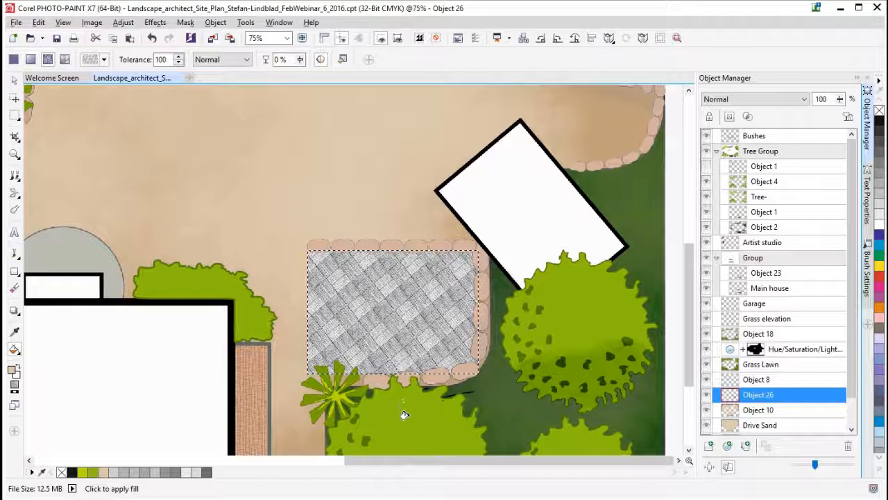
{"action": "left_click_drag", "start_coordinate": [416, 463], "coordinate": [360, 469]}
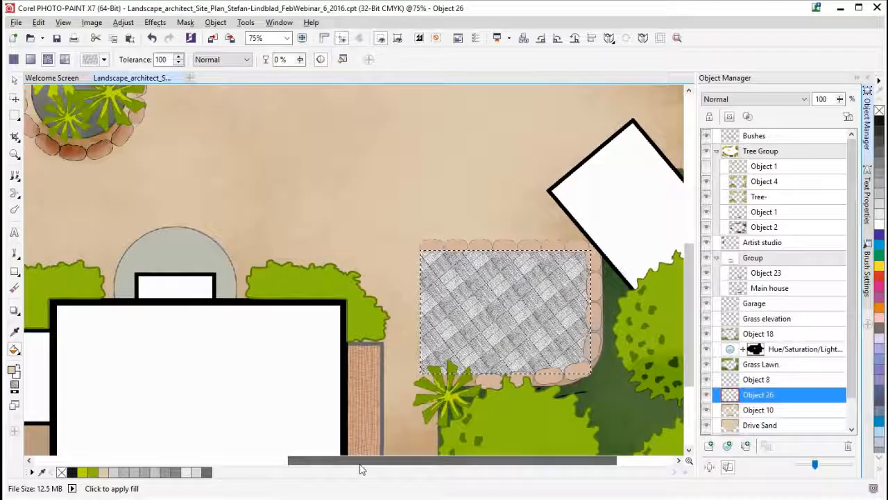
{"action": "left_click_drag", "start_coordinate": [687, 318], "coordinate": [684, 356]}
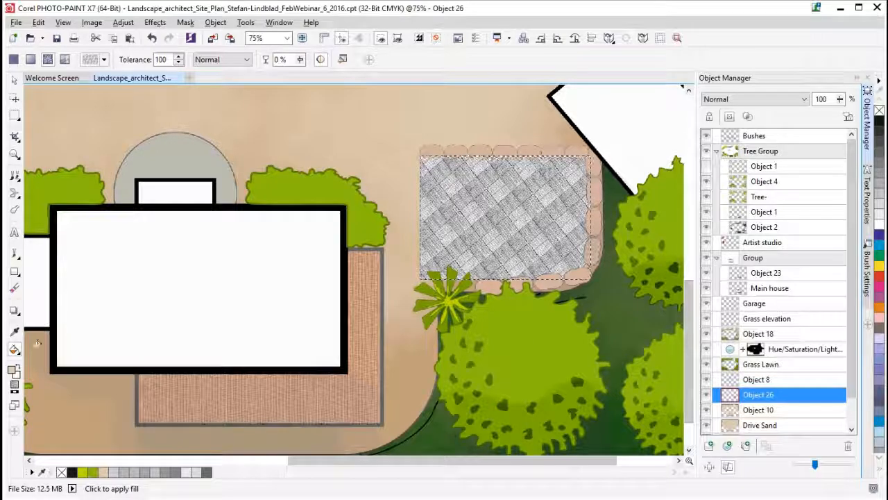
{"action": "left_click", "coordinate": [18, 353]}
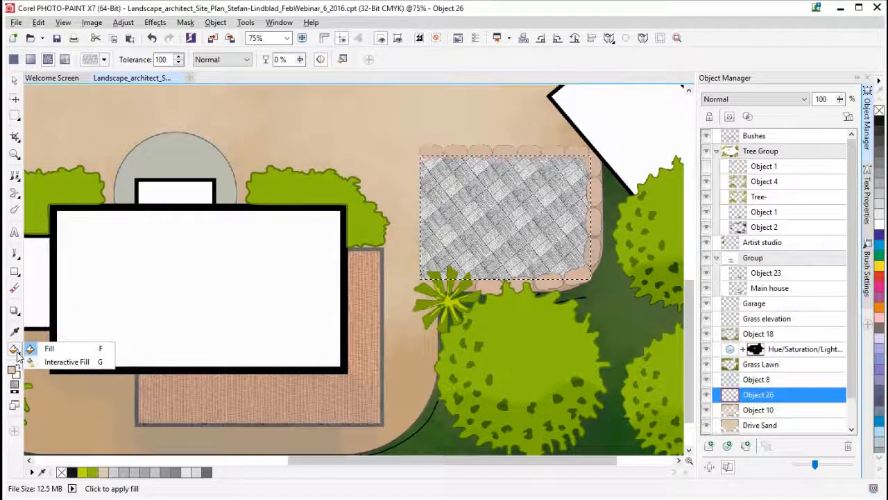
{"action": "left_click", "coordinate": [70, 367]}
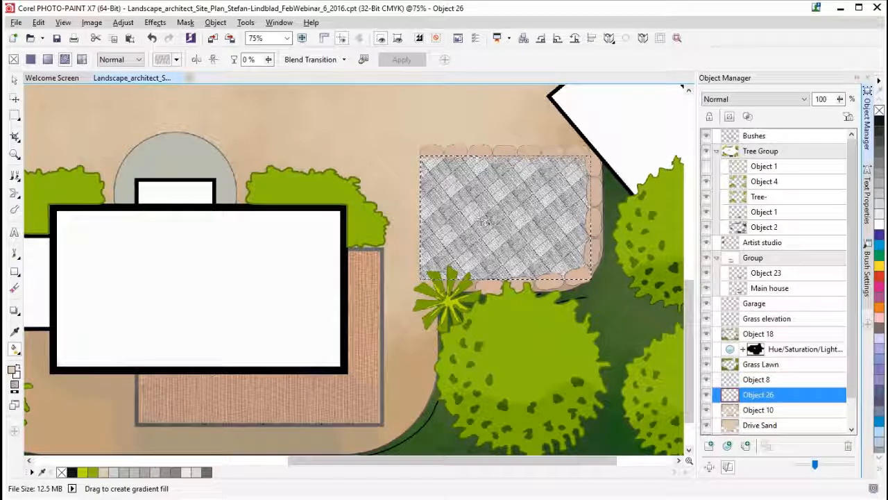
{"action": "scroll", "coordinate": [519, 217], "scroll_direction": "up", "scroll_amount": 1}
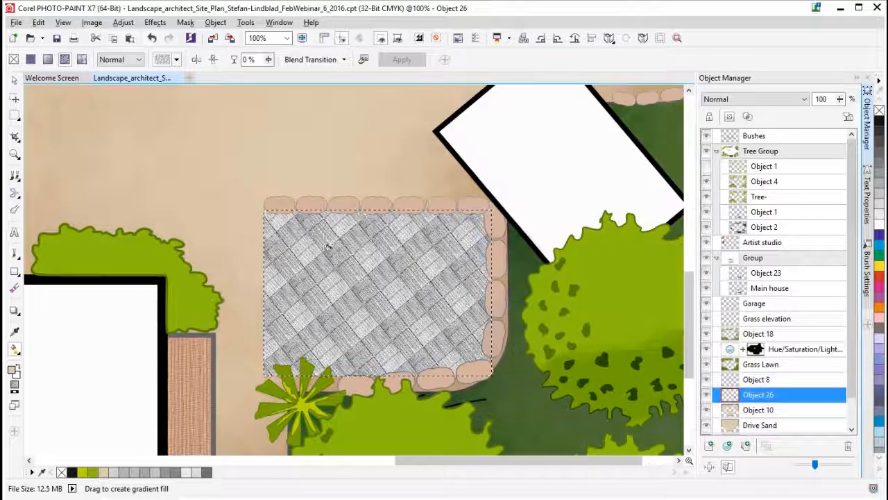
{"action": "left_click_drag", "start_coordinate": [320, 251], "coordinate": [326, 258]}
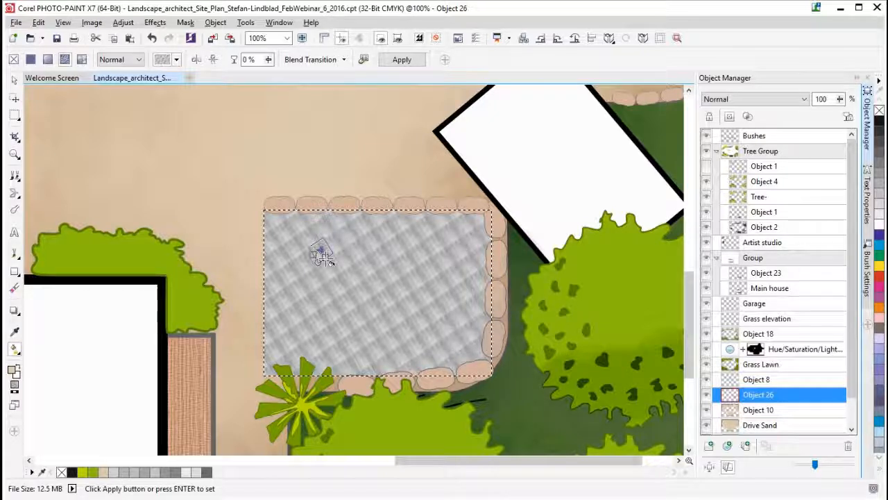
{"action": "mouse_move", "coordinate": [327, 258]}
{"action": "left_mouse_down"}
{"action": "mouse_move", "coordinate": [377, 314]}
{"action": "mouse_move", "coordinate": [326, 260]}
{"action": "mouse_move", "coordinate": [332, 266]}
{"action": "left_mouse_up"}
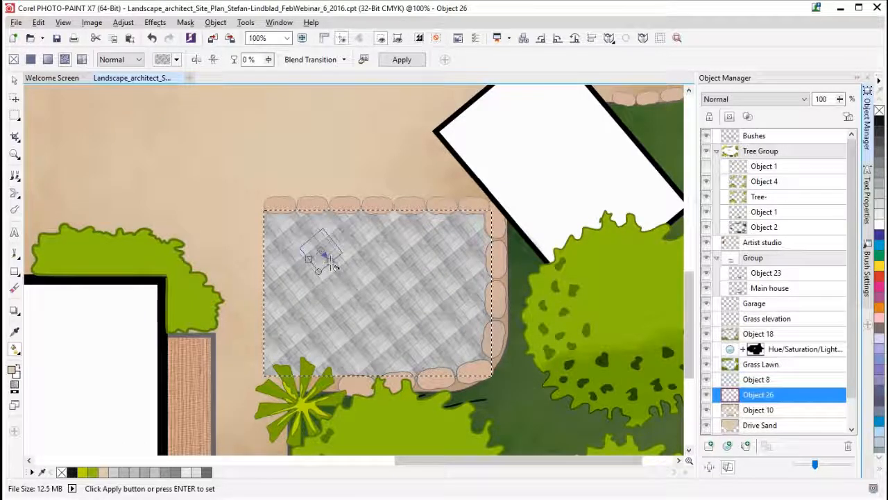
- Keep the adjusted paving fill, remove the mask, and deselect Object 26 with the whole site plan in view
{"action": "left_click", "coordinate": [14, 79]}
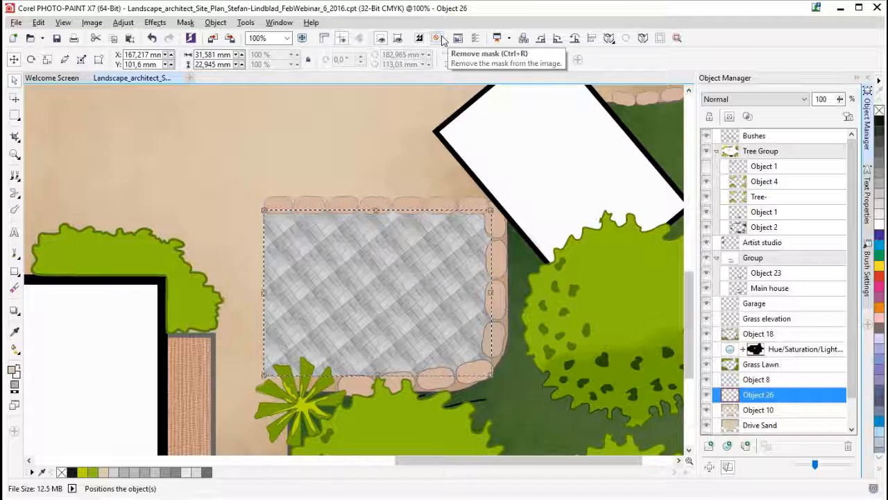
{"action": "left_click", "coordinate": [440, 38]}
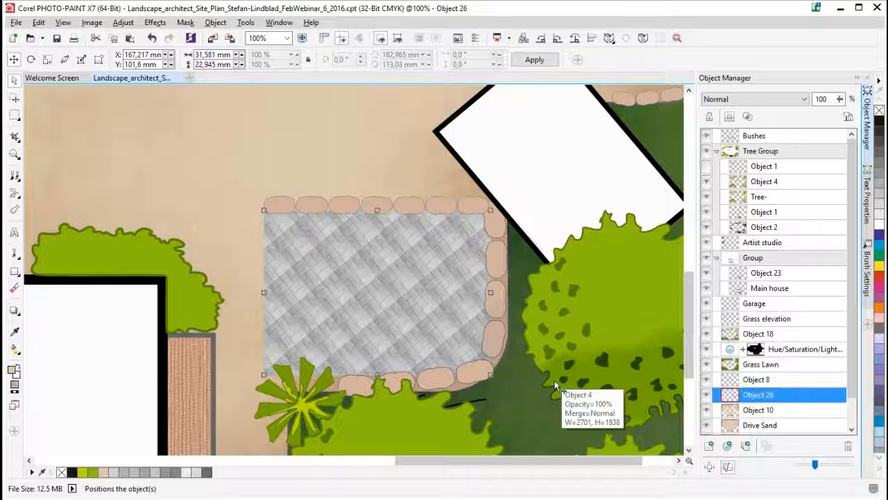
{"action": "scroll", "coordinate": [402, 297], "scroll_direction": "up", "scroll_amount": 1}
{"action": "scroll", "coordinate": [403, 297], "scroll_direction": "down", "scroll_amount": 2}
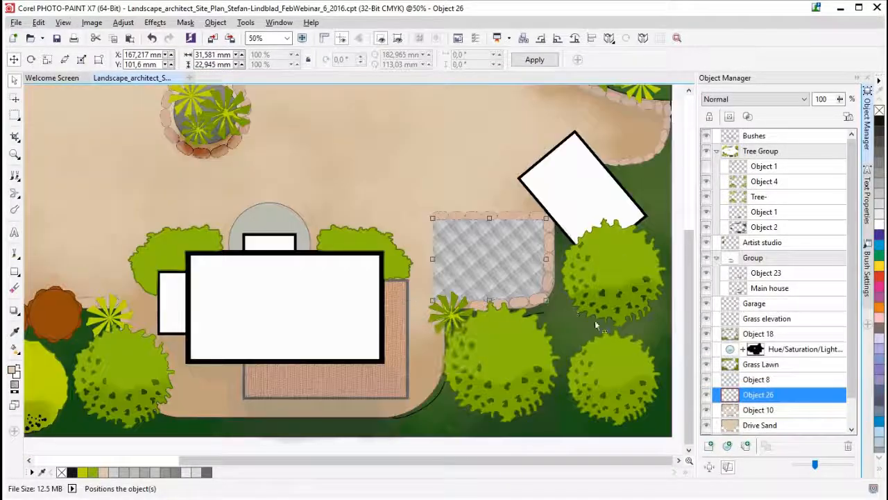
{"action": "left_click", "coordinate": [286, 38]}
{"action": "left_click", "coordinate": [268, 66]}
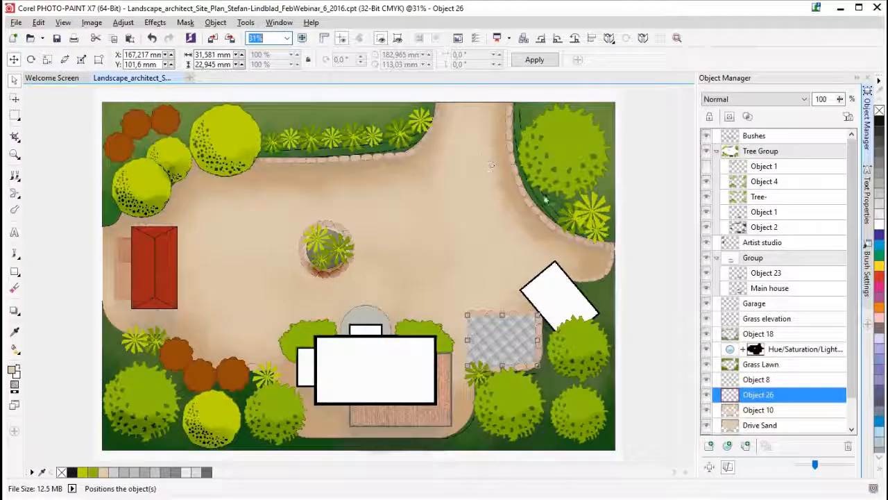
{"action": "left_click", "coordinate": [672, 316]}
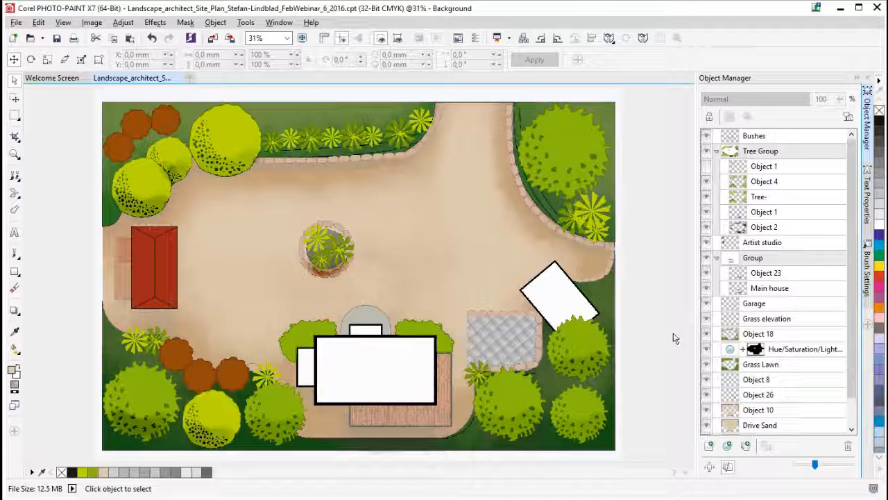